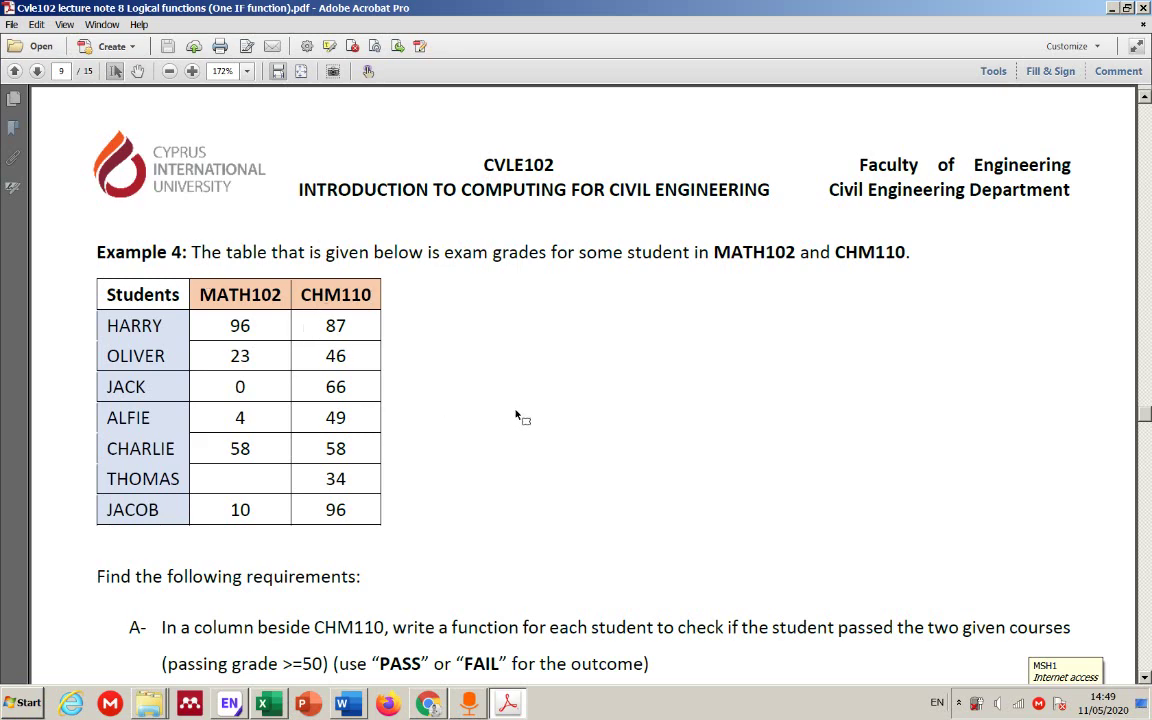
- Review Example 4's grade table, requirements A to E, the blank results table and the expected final results in the lecture PDF
scroll(524, 415, "down", 5)
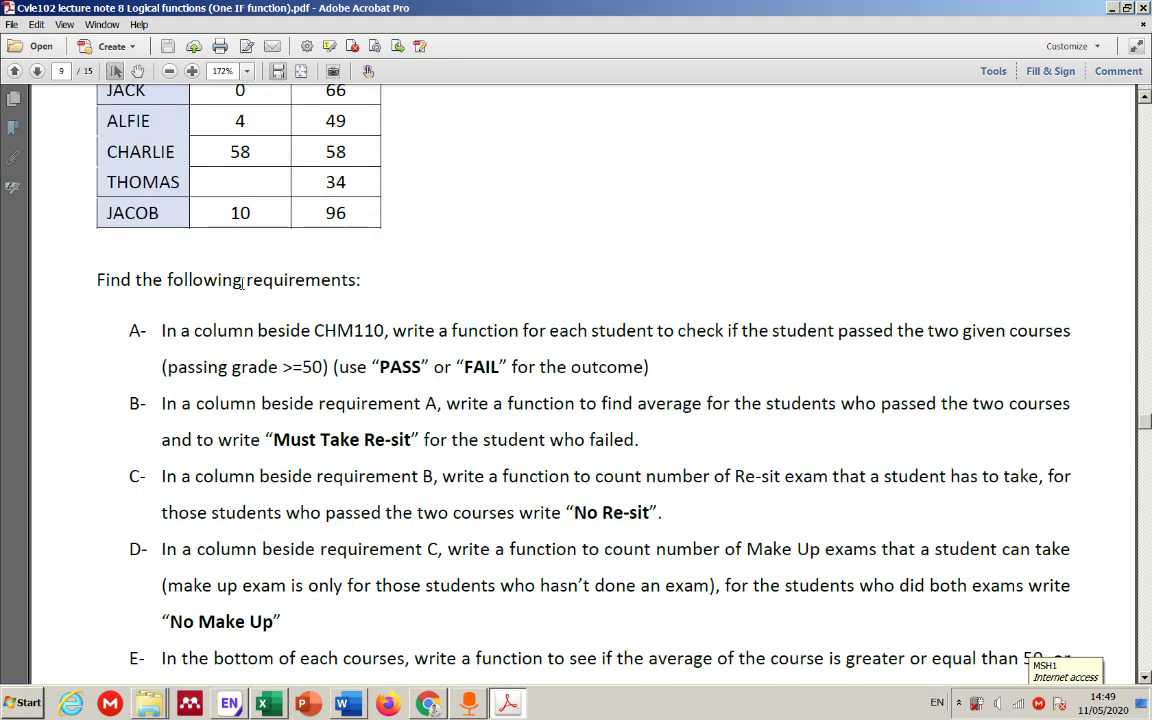
scroll(317, 283, "down", 2)
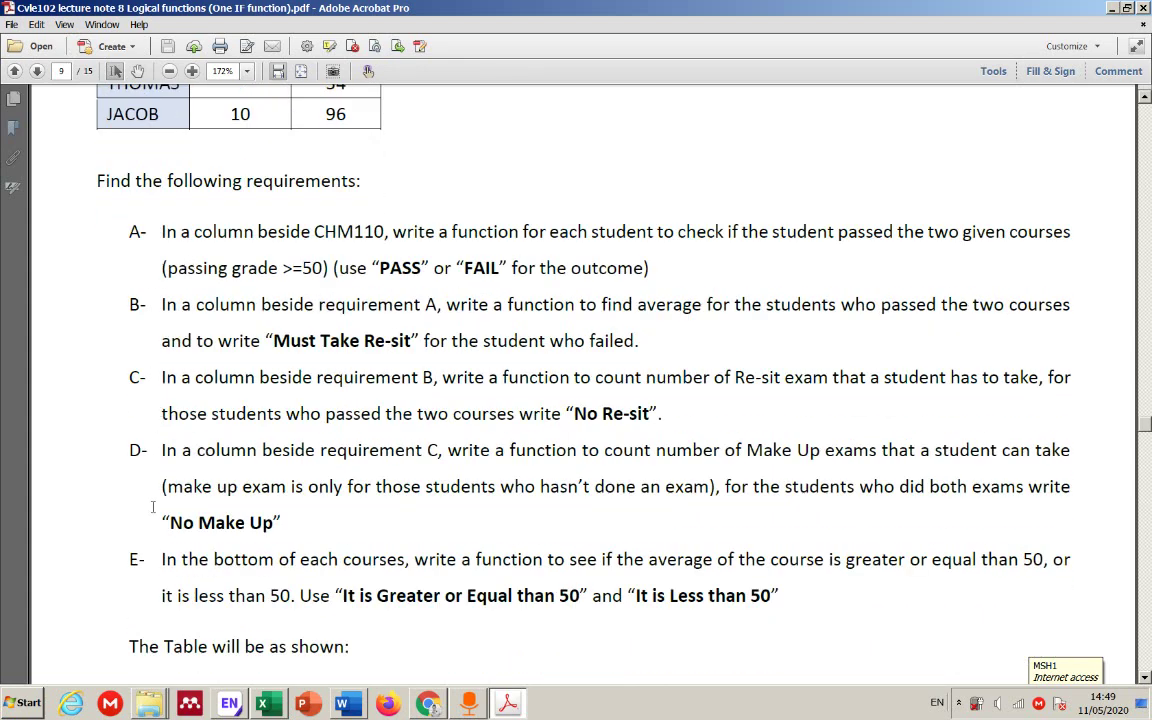
scroll(153, 507, "down", 1)
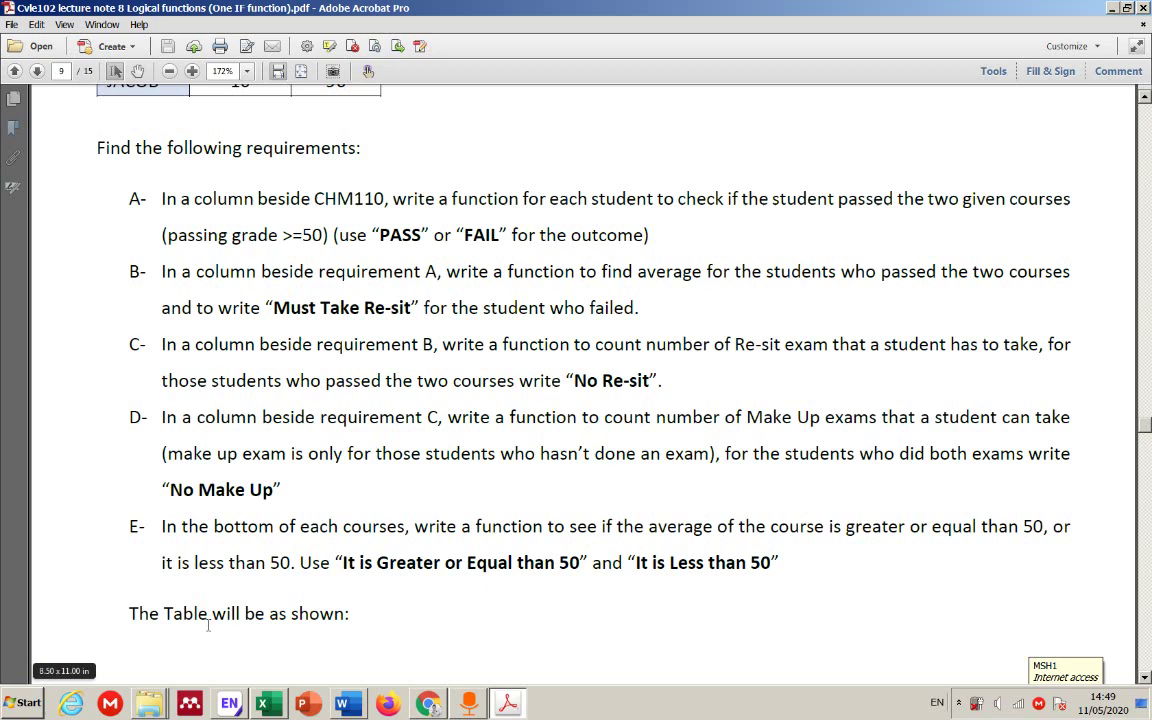
scroll(300, 600, "down", 20)
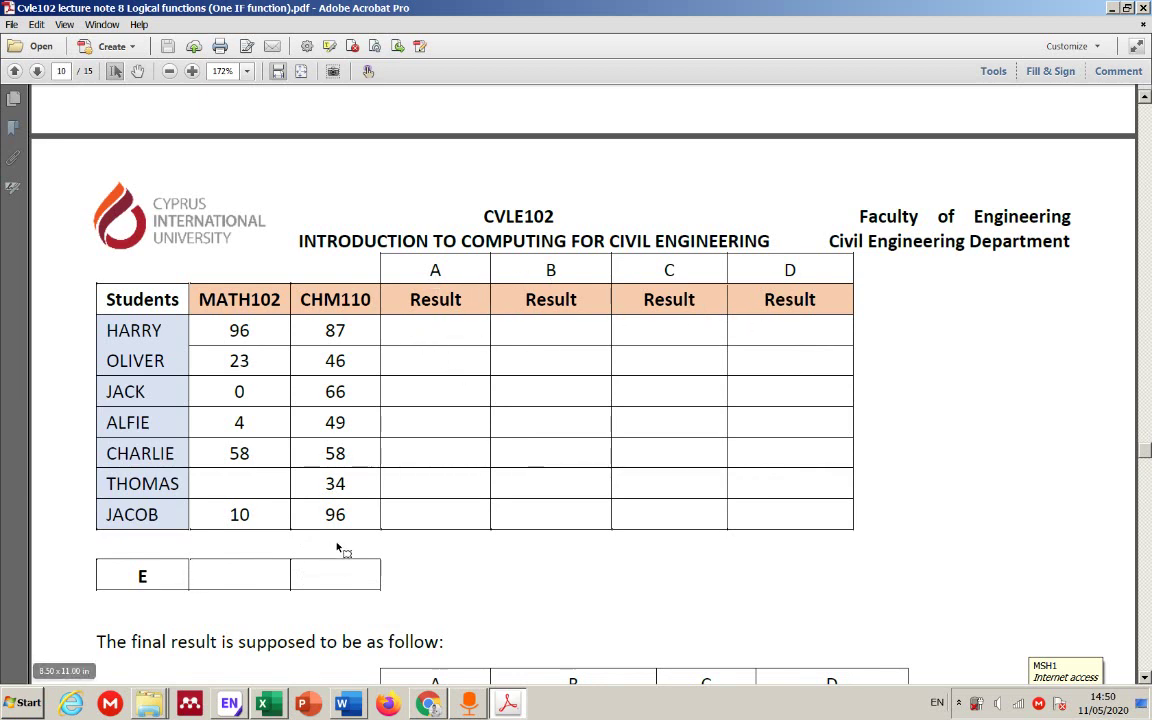
scroll(346, 530, "down", 8)
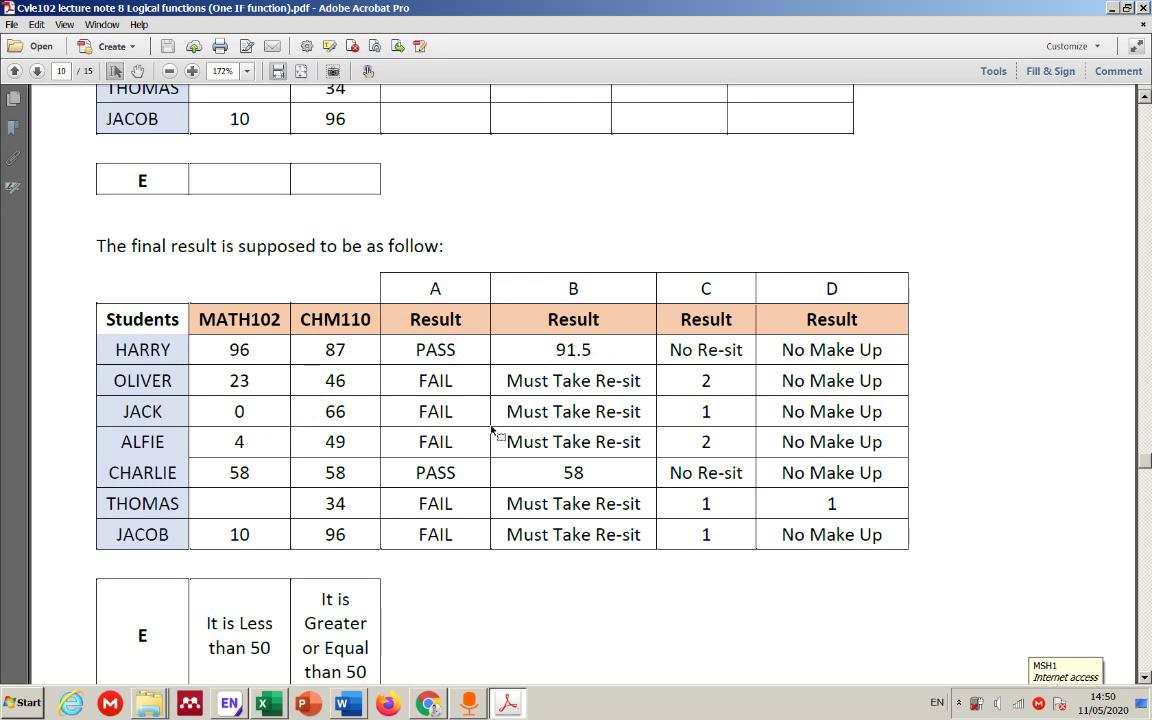
scroll(435, 417, "up", 1)
scroll(435, 417, "up", 5)
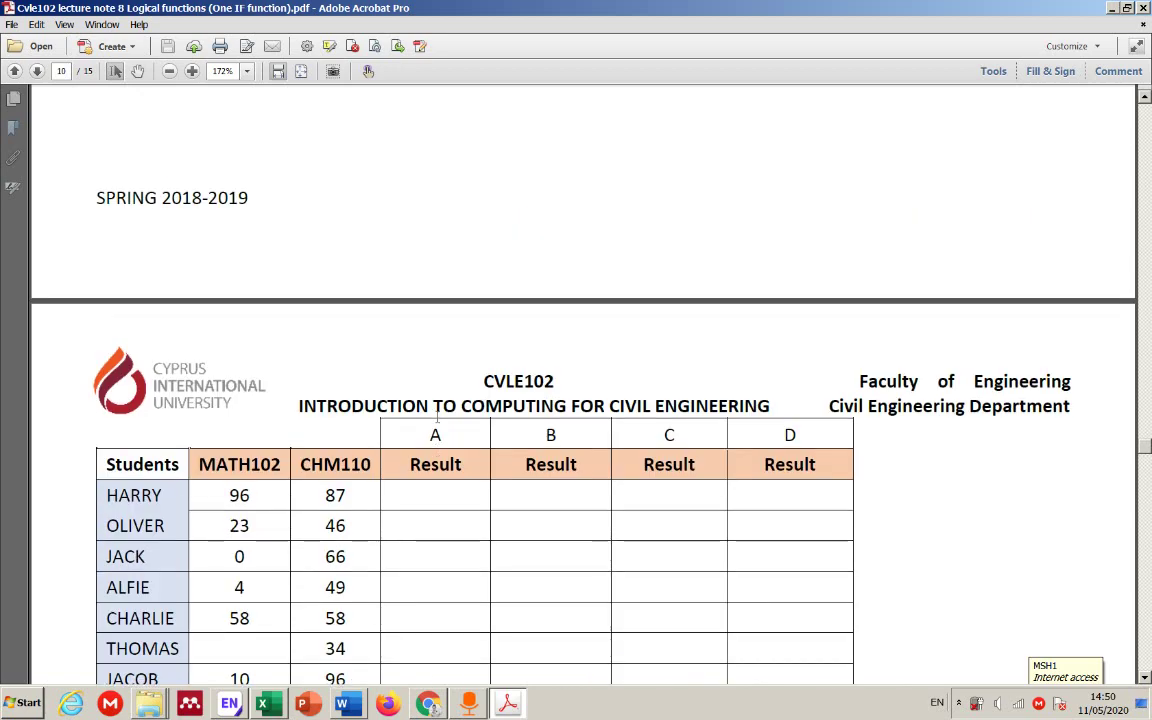
scroll(437, 418, "down", 1)
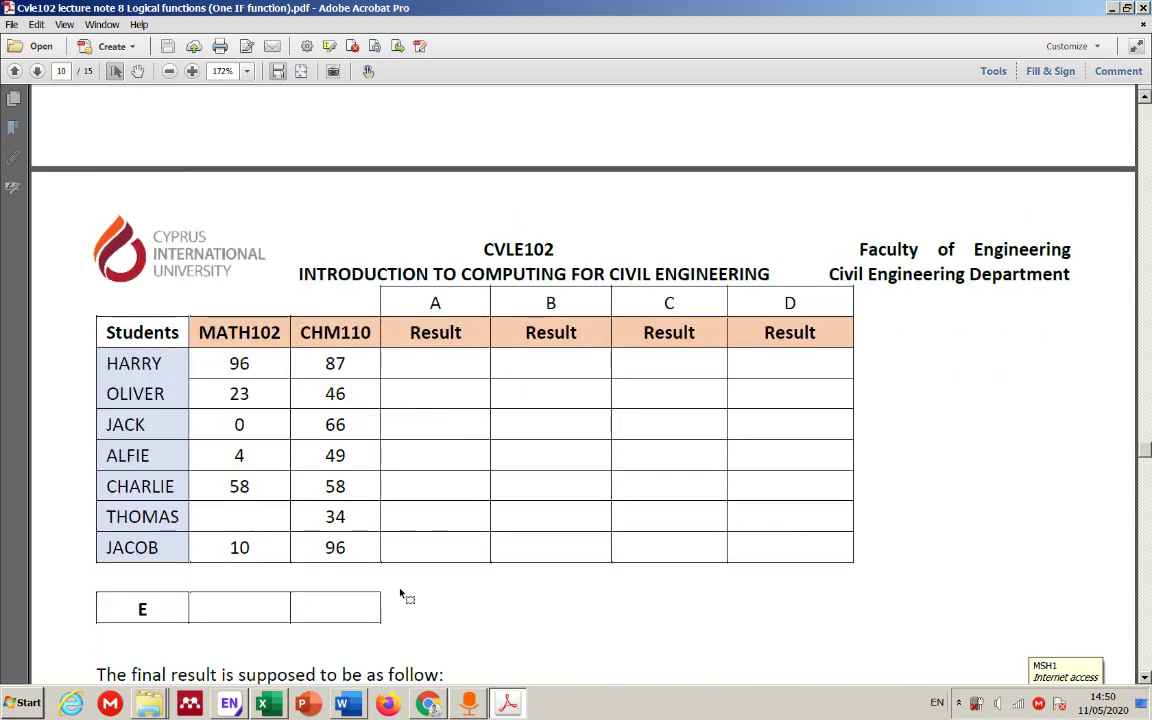
scroll(380, 373, "up", 9)
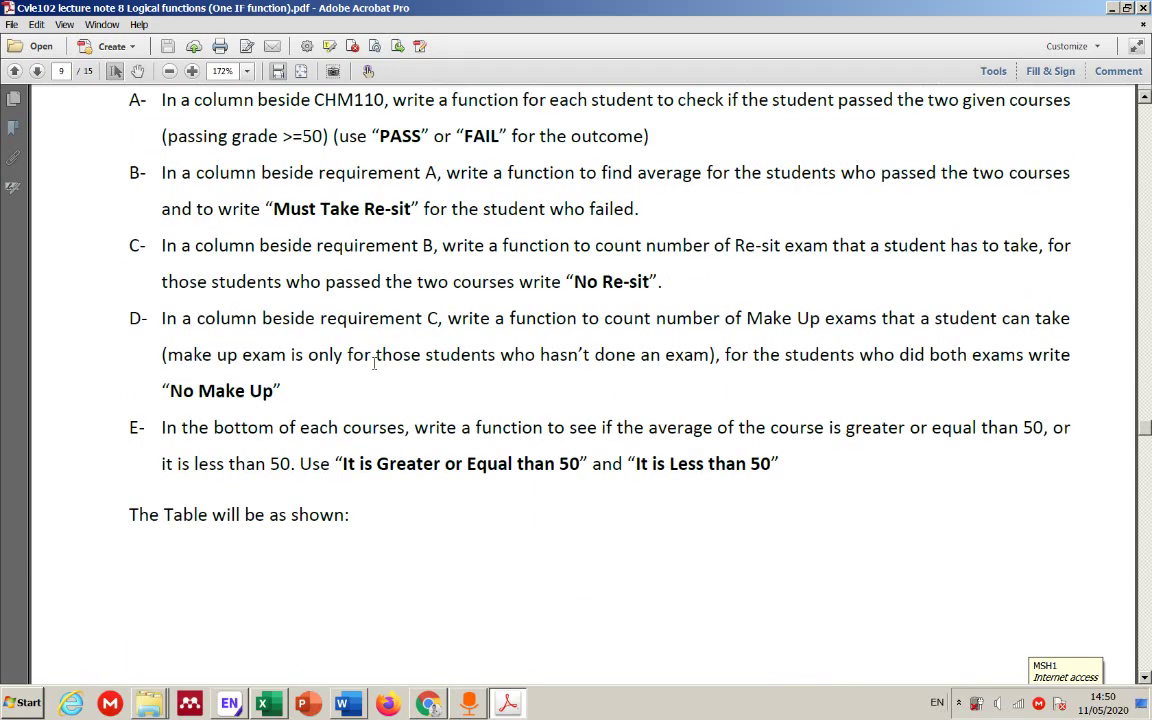
scroll(250, 375, "down", 1)
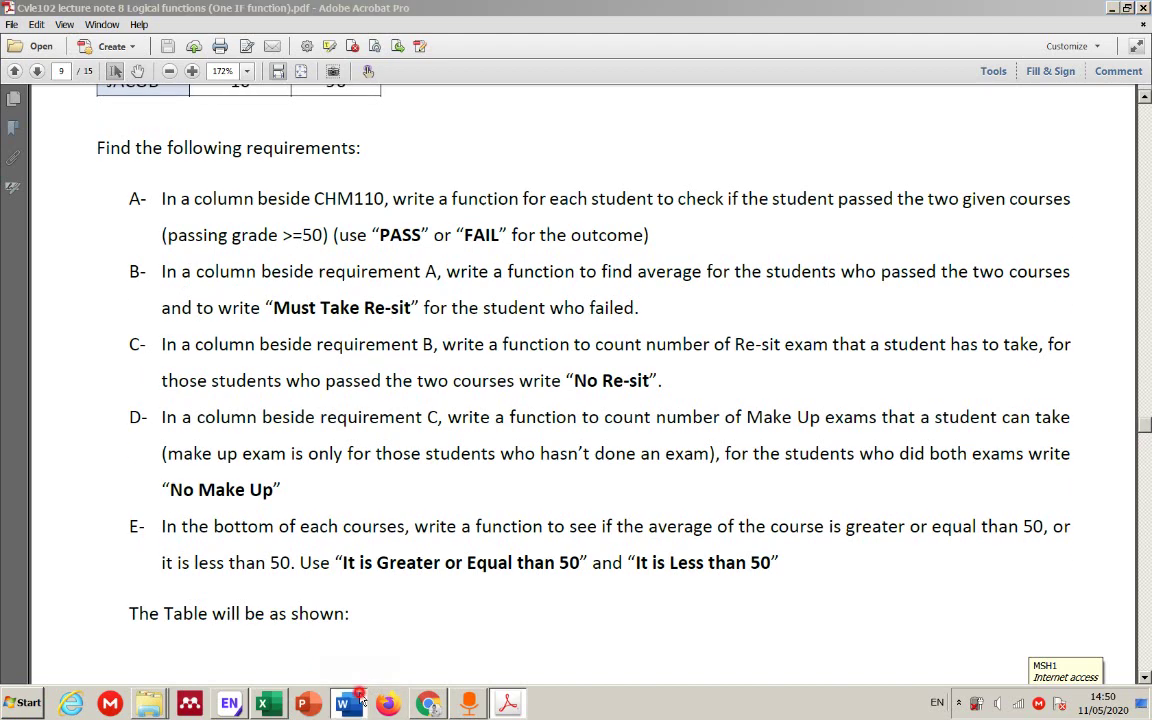
- Switch to the Word version of the lecture note and copy the text of requirements A to E
key("alt+Tab")
scroll(450, 452, "up", 10)
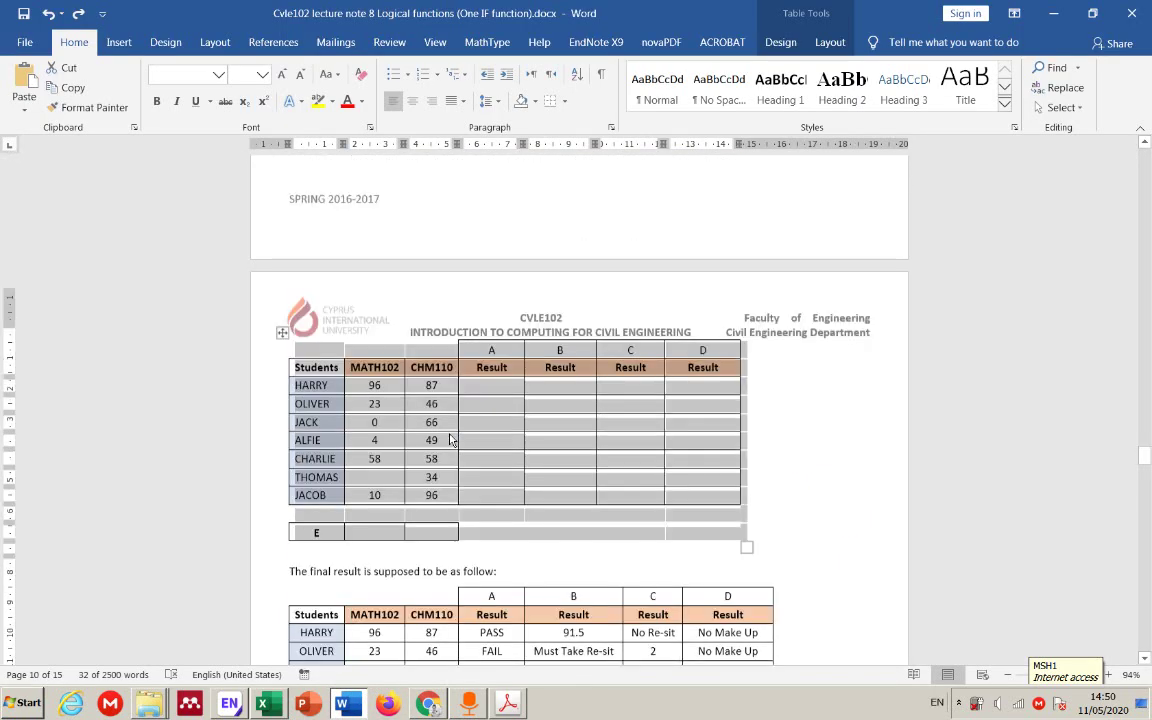
scroll(440, 422, "up", 2)
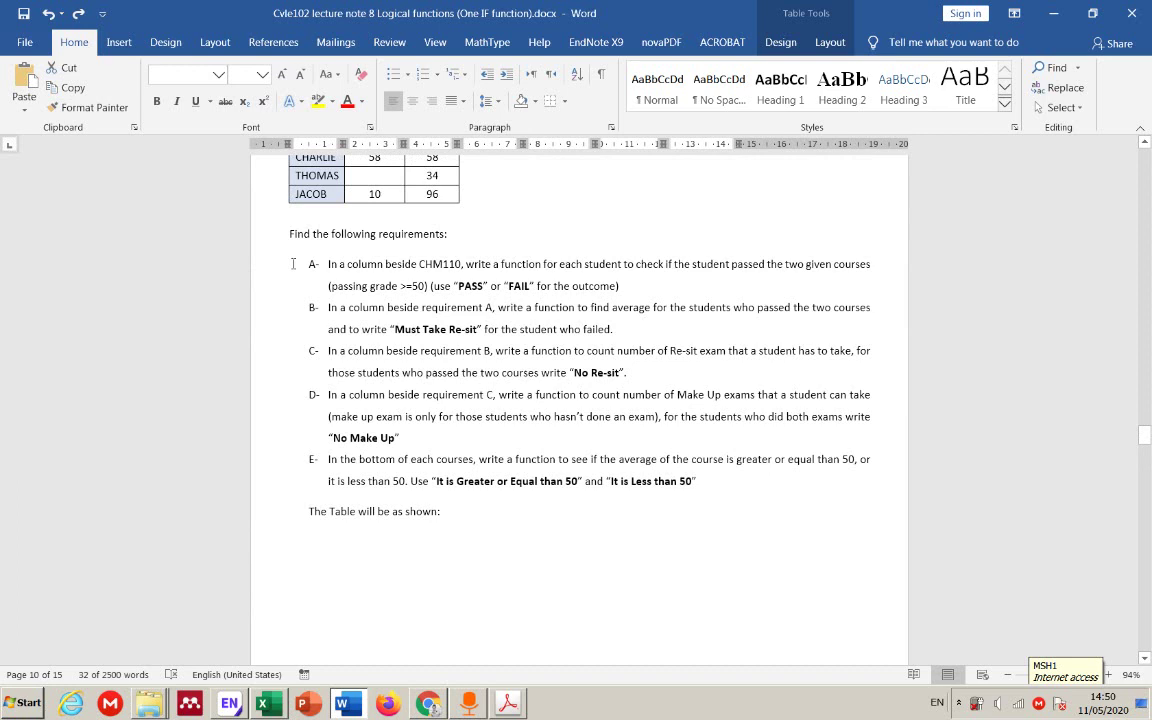
left_click_drag(326, 263, 707, 494)
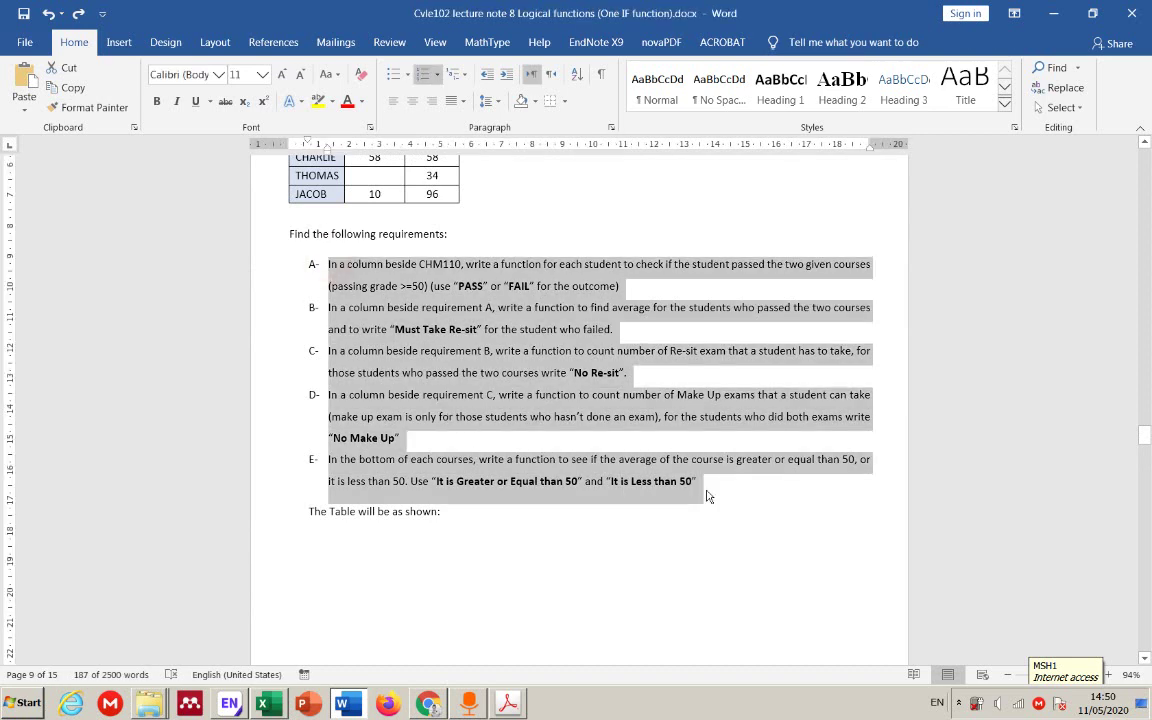
- Switch to the Excel workbook and paste requirements A to E into Sheet5, starting at cell F17 below the grade table
left_click(268, 703)
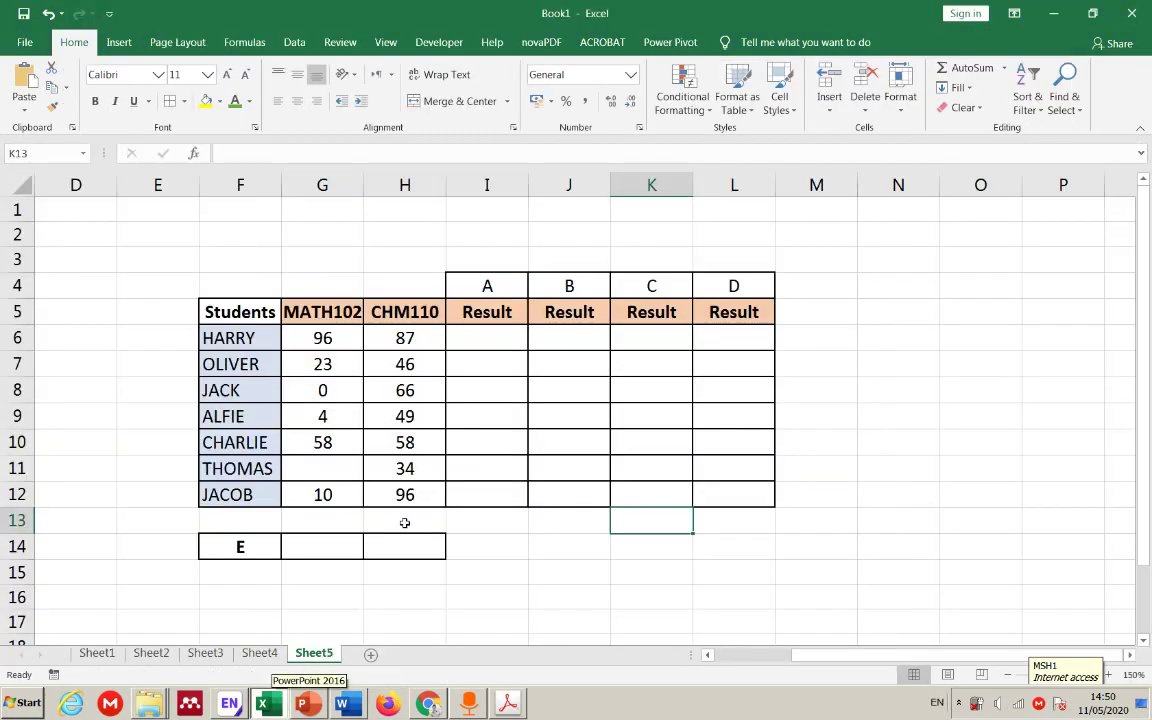
scroll(368, 494, "down", 5)
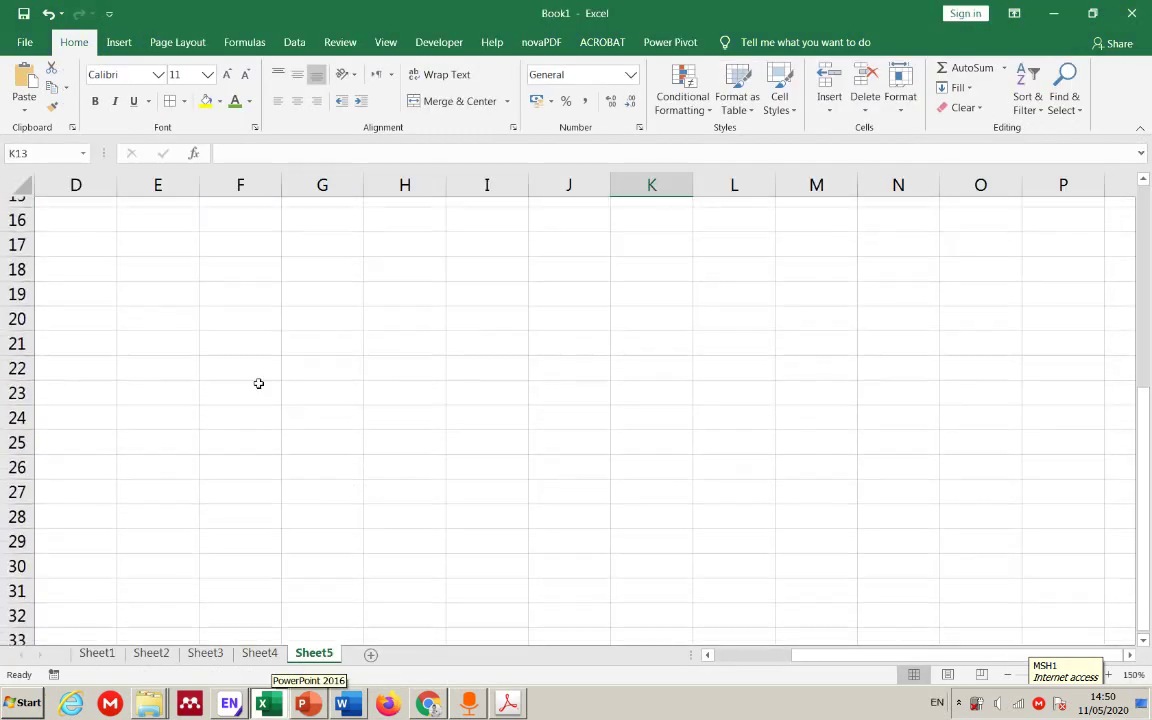
left_click(244, 268)
scroll(240, 258, "up", 3)
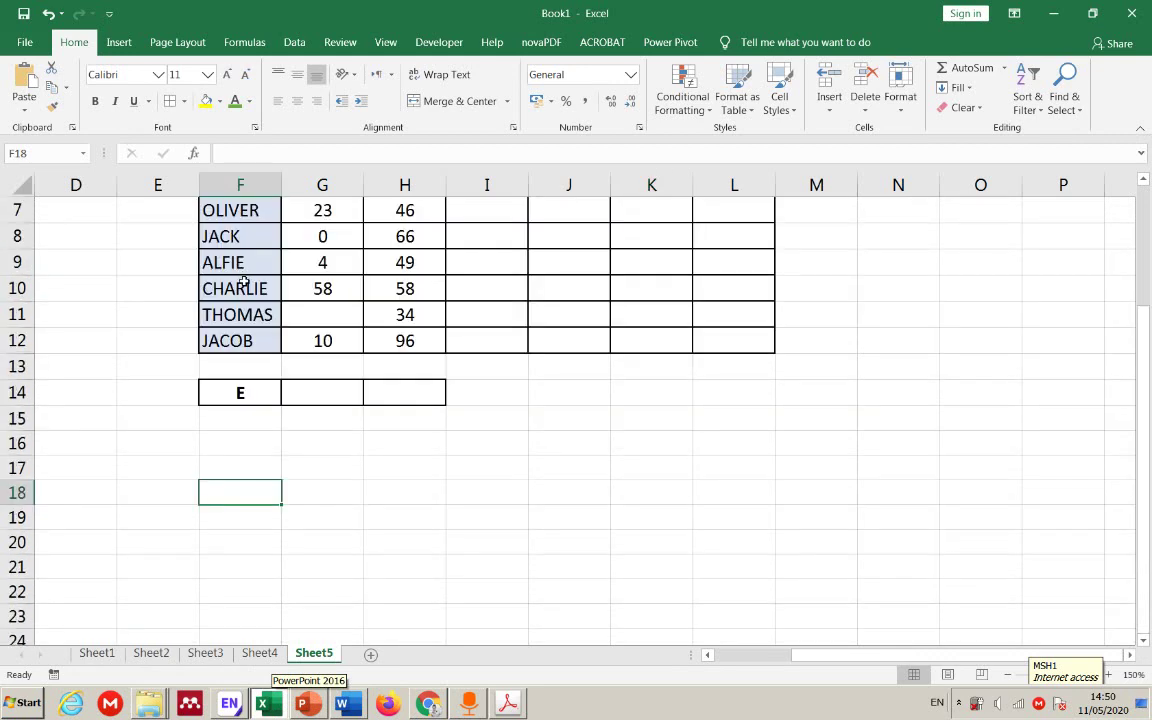
left_click(243, 465)
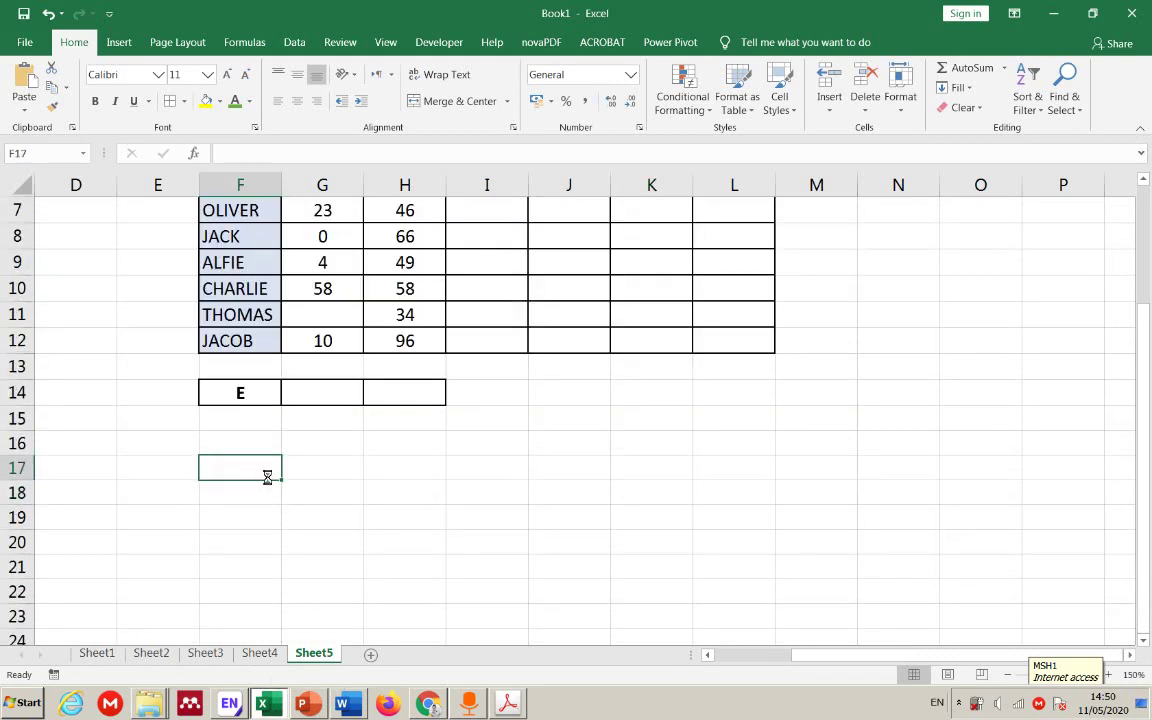
type("A- In a column beside CHM110, write a function for each student to check if the student passed the two given courses (passing grade >=50) (use \"PASS\" or \"FAIL\" for the outcome)")
- Merge and center cells F17:N17 holding requirement A
left_click_drag(242, 481, 905, 493)
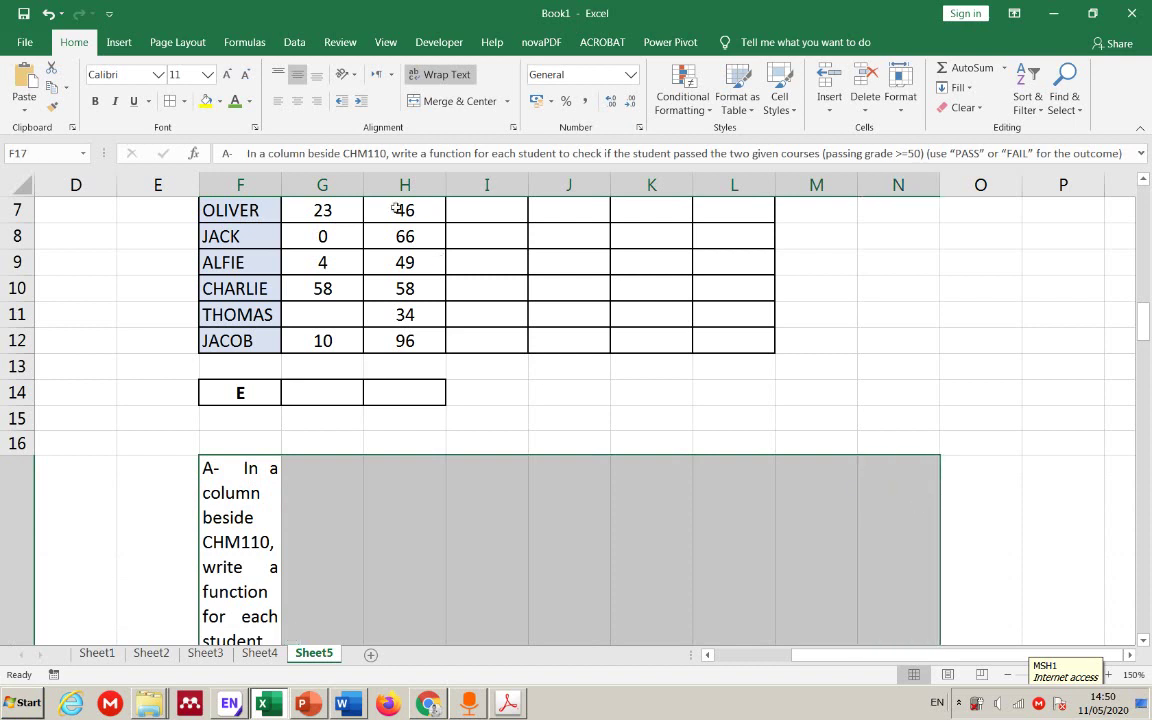
left_click(458, 100)
scroll(334, 309, "up", 1)
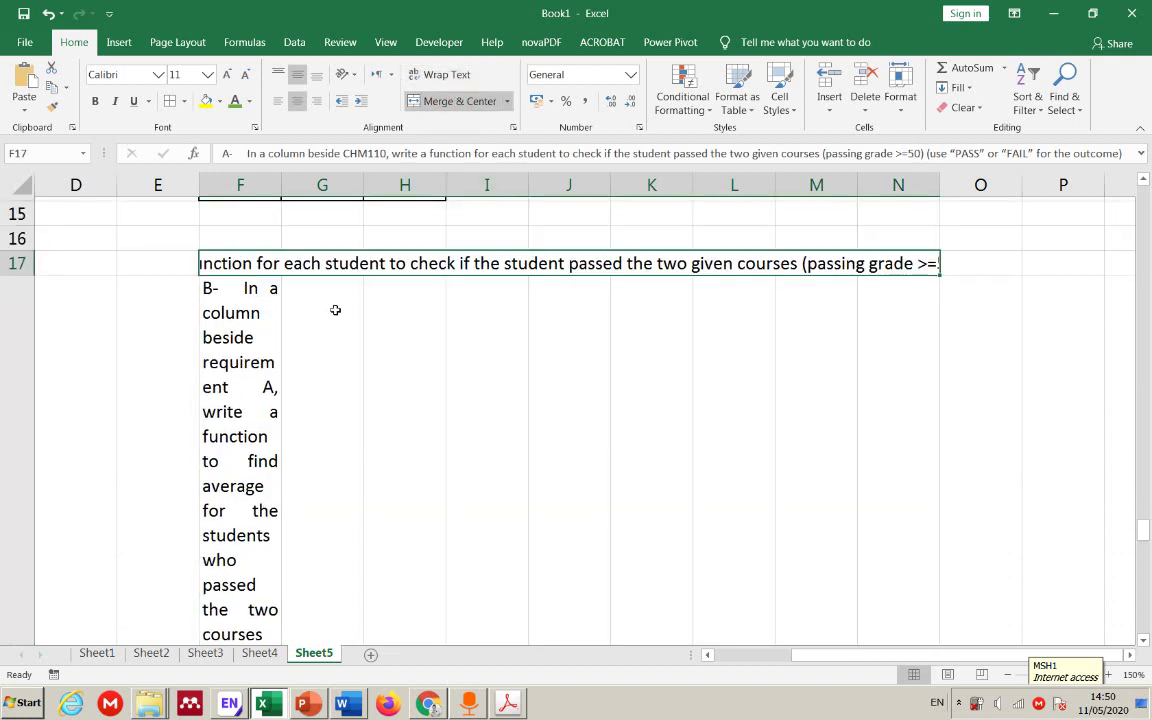
- Copy the merged format of requirement A onto columns F to N of rows 18 to 21 with Format Painter
left_click(54, 107)
mouse_move(244, 347)
left_mouse_down()
mouse_move(923, 552)
mouse_move(831, 504)
left_mouse_up()
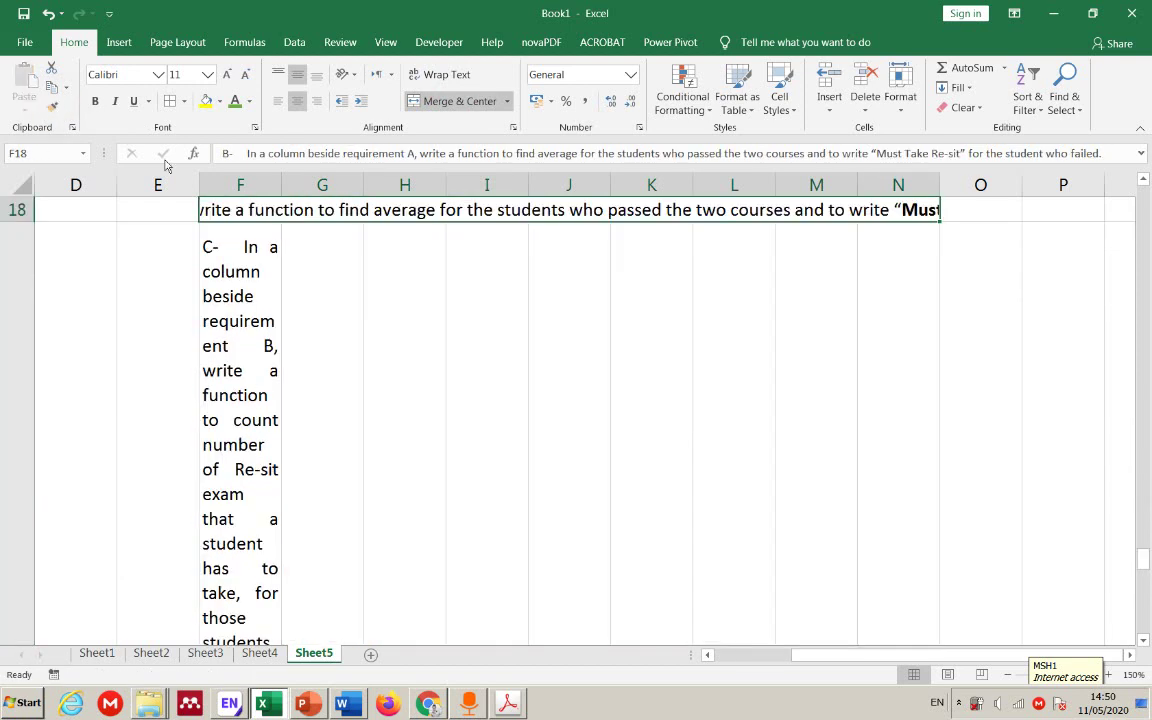
left_click(55, 107)
left_click_drag(239, 268, 877, 314)
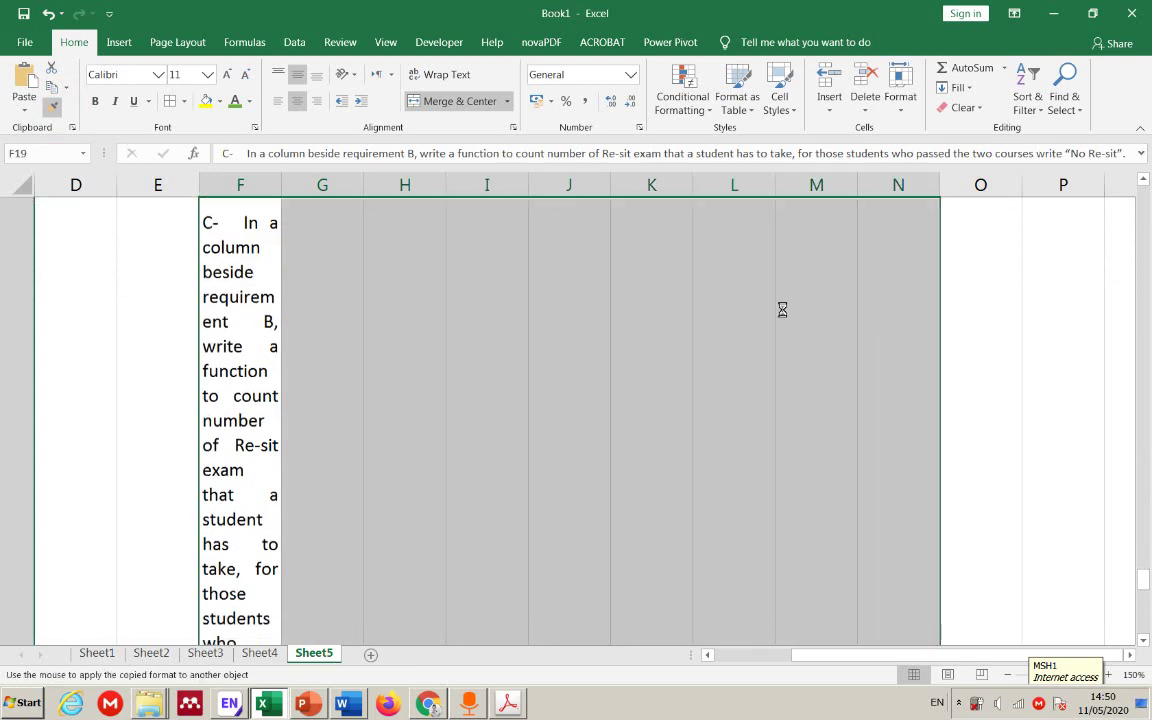
left_click(55, 107)
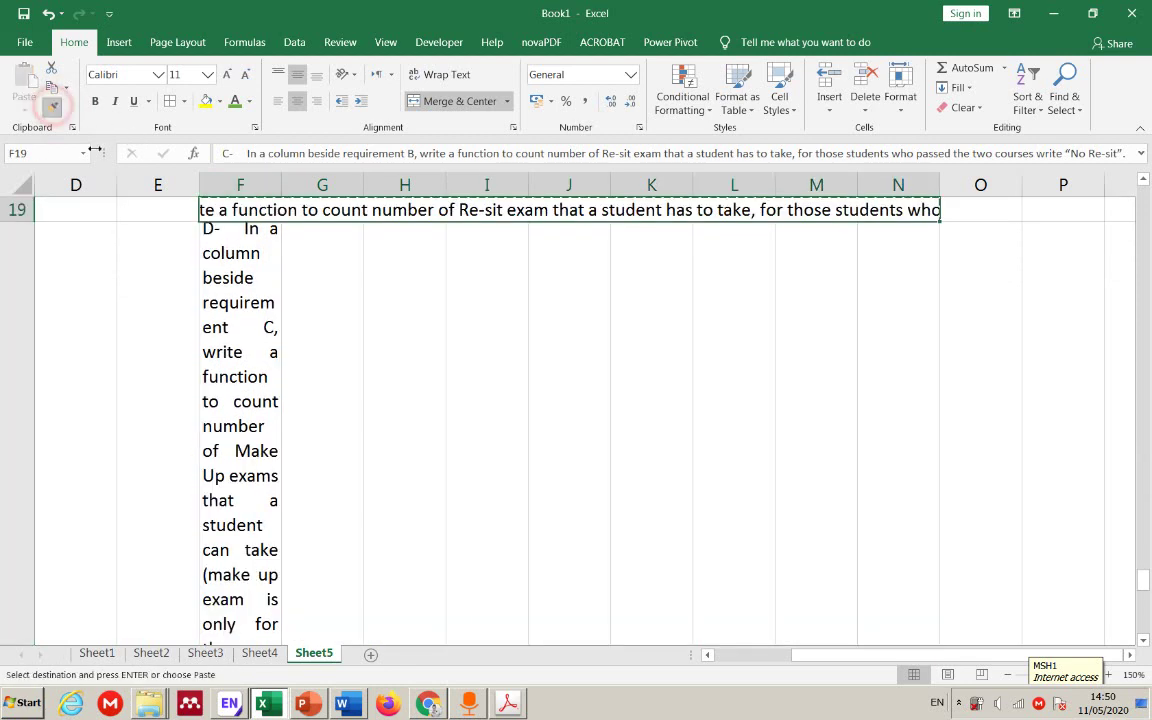
mouse_move(225, 255)
left_mouse_down()
mouse_move(733, 339)
mouse_move(905, 352)
left_mouse_up()
left_click(55, 107)
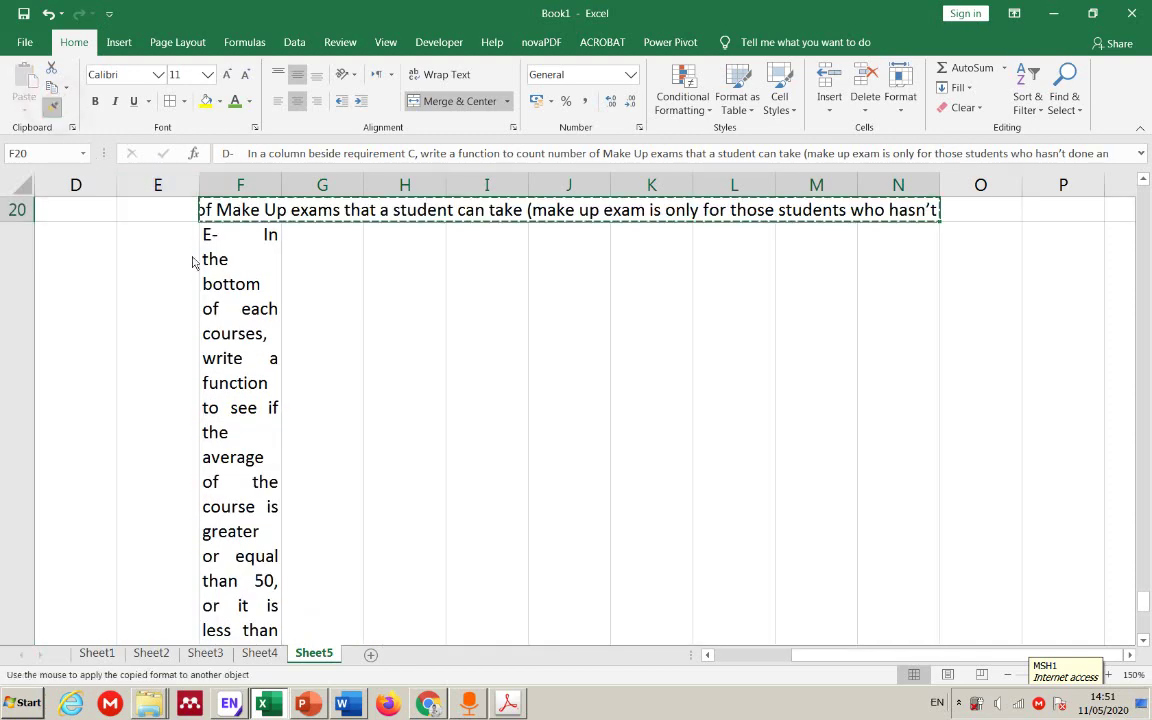
mouse_move(273, 296)
left_mouse_down()
mouse_move(1046, 432)
mouse_move(1070, 365)
mouse_move(920, 342)
left_mouse_up()
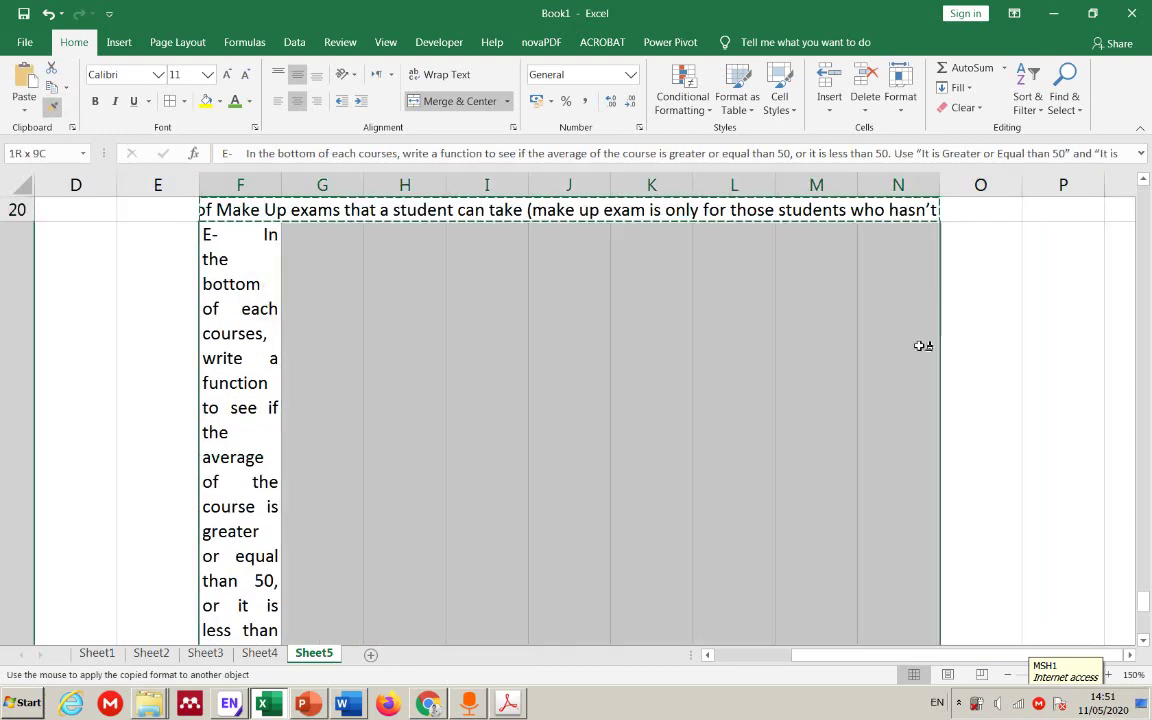
- Increase the height of rows 17 to 21 to fit two text lines, and wrap and left-align the requirement text
scroll(600, 402, "up", 4)
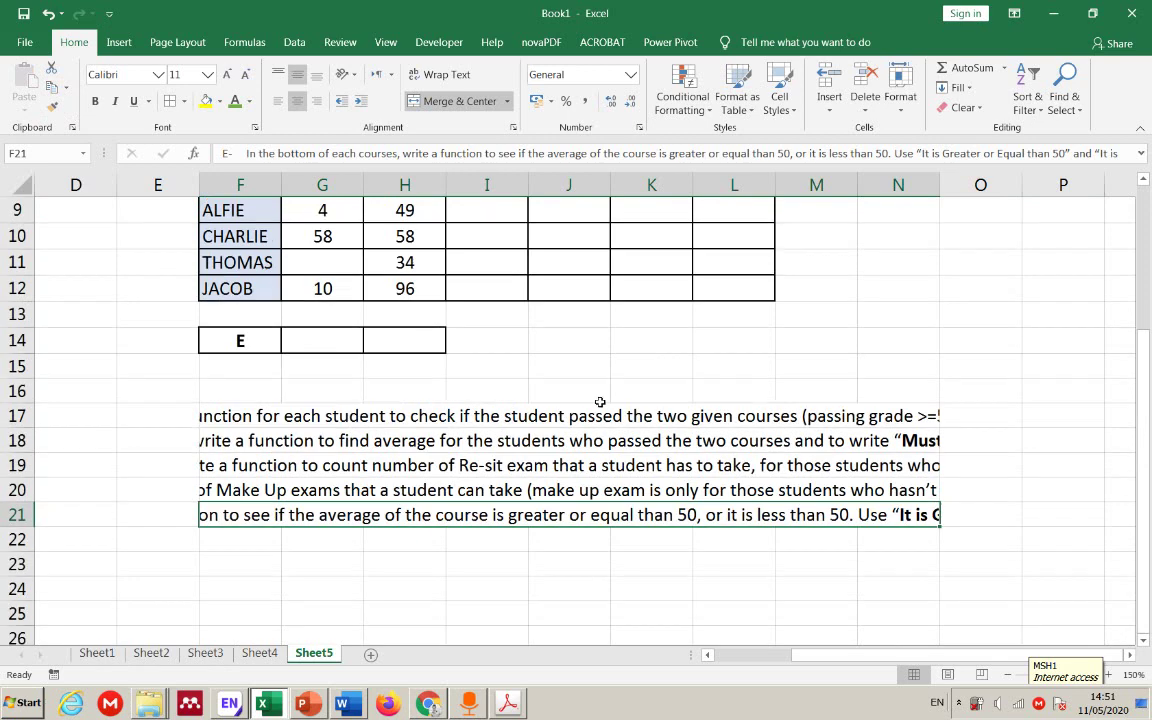
left_click(267, 360)
left_click_drag(17, 415, 20, 563)
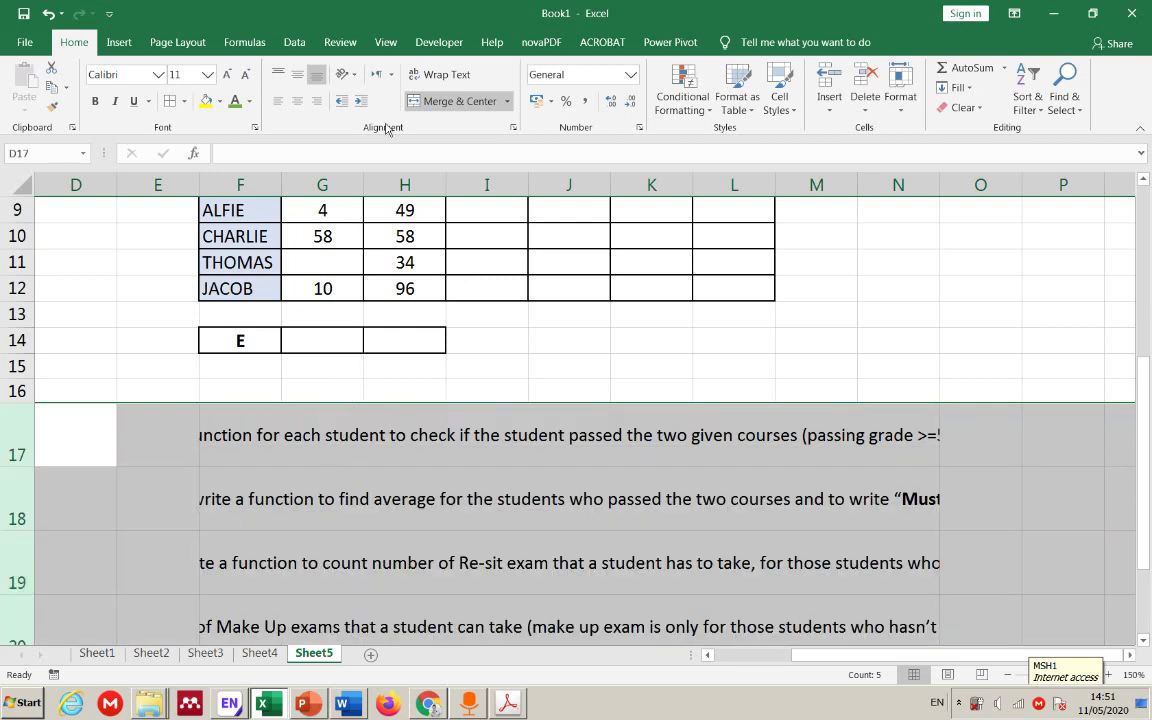
left_click(440, 74)
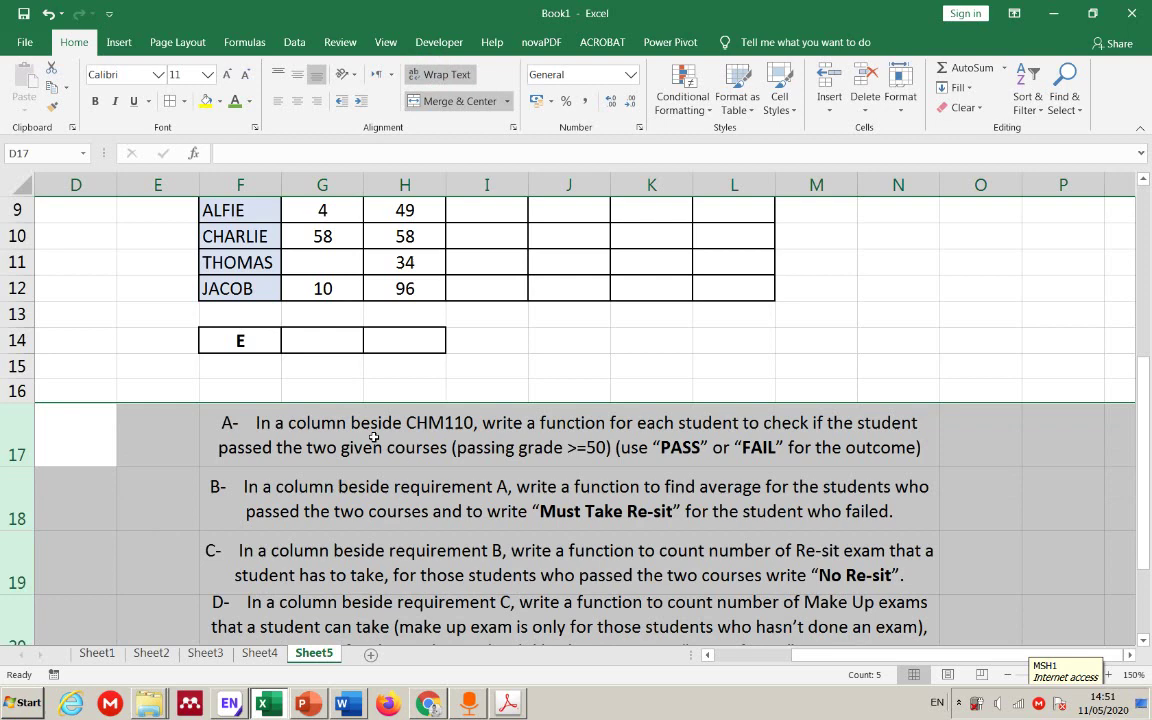
left_click(278, 101)
left_click(545, 336)
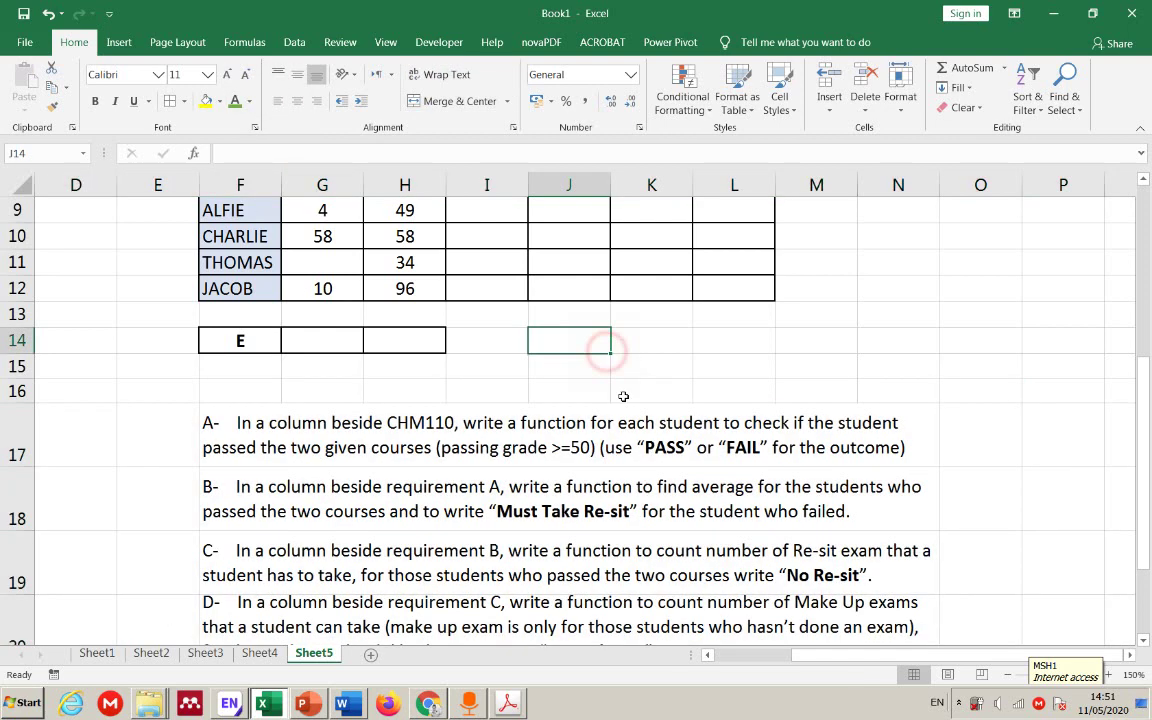
- Increase the heights of rows 20 and 21 so the three-line requirements D and E fit completely
scroll(600, 400, "down", 1)
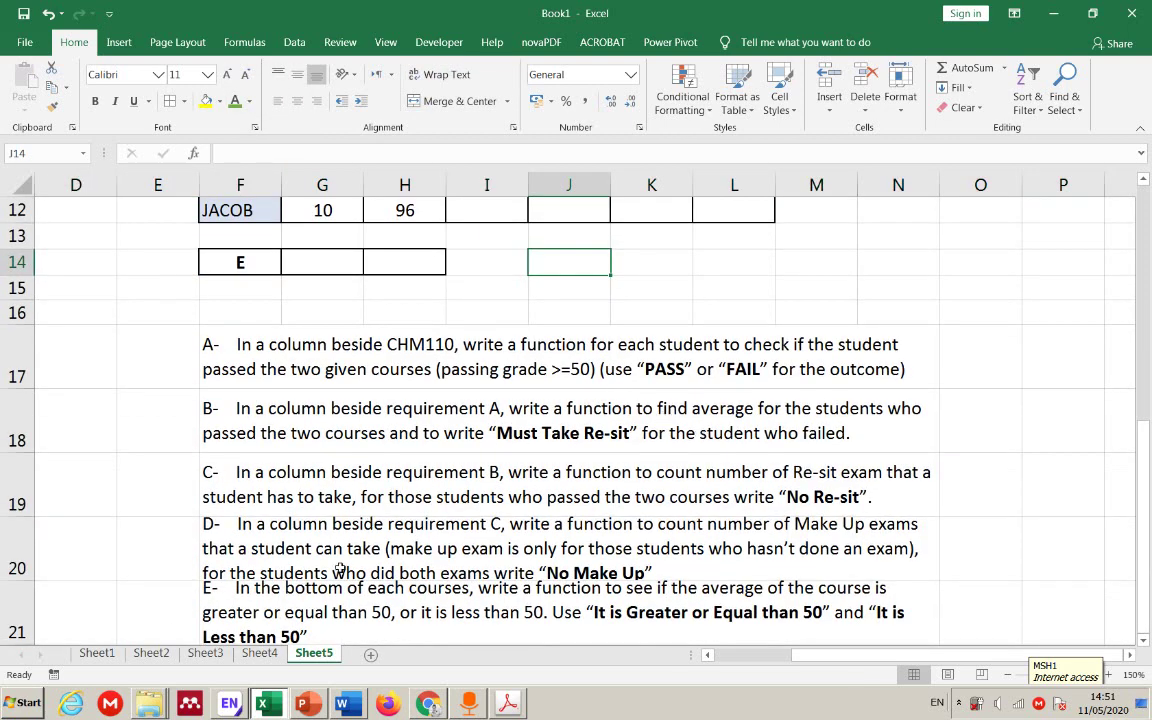
left_click_drag(15, 578, 15, 611)
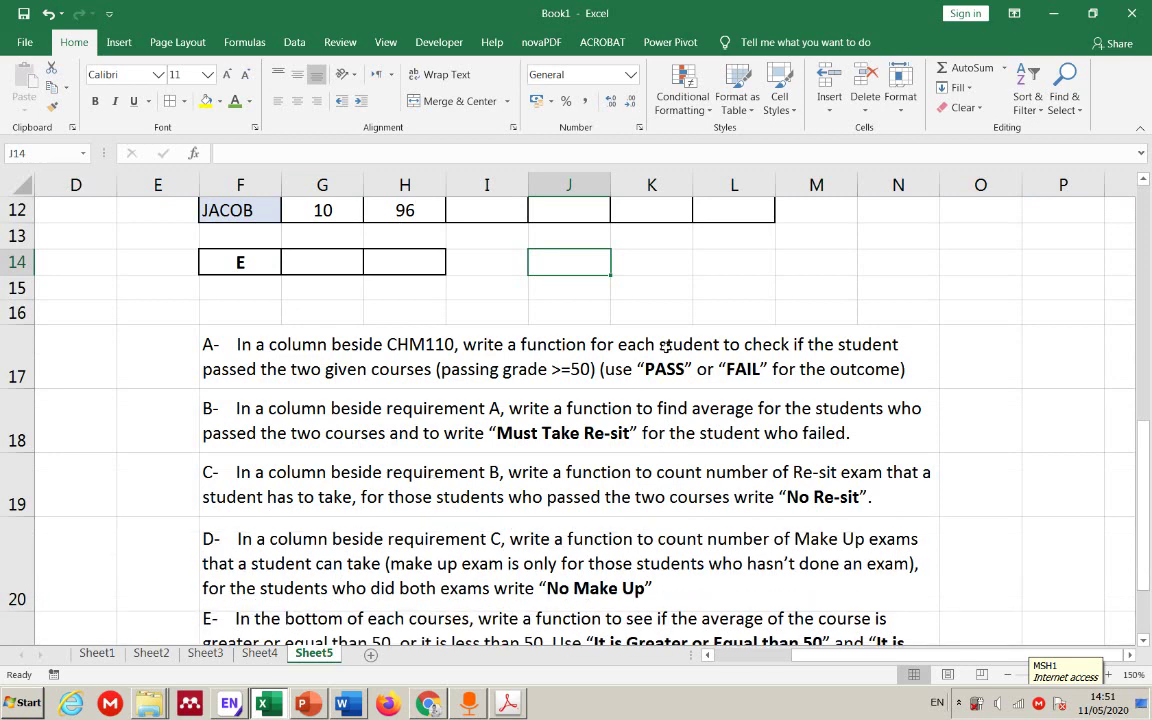
scroll(160, 614, "down", 2)
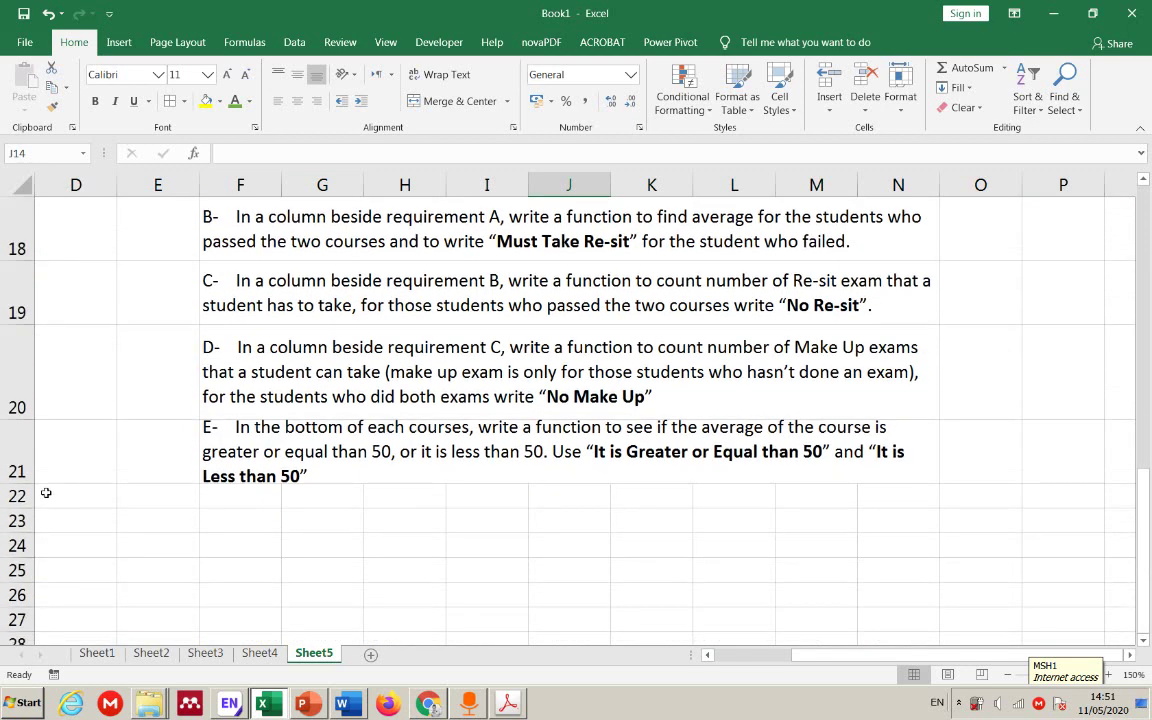
left_click_drag(18, 483, 18, 518)
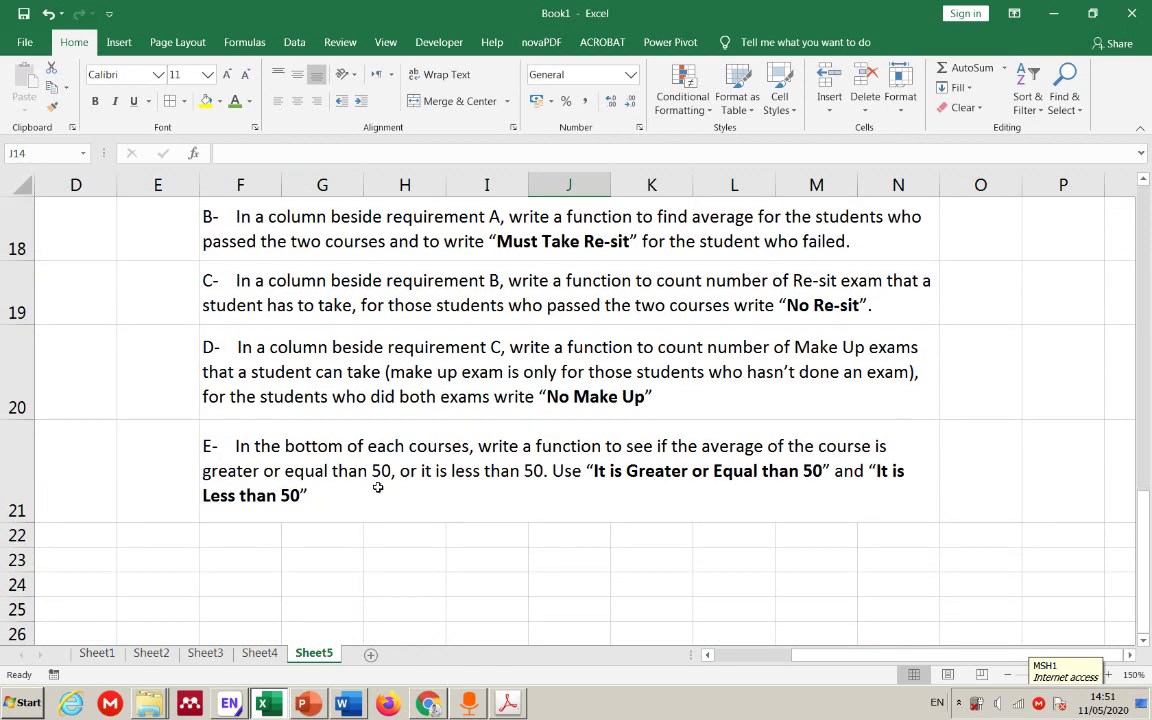
scroll(378, 483, "up", 4)
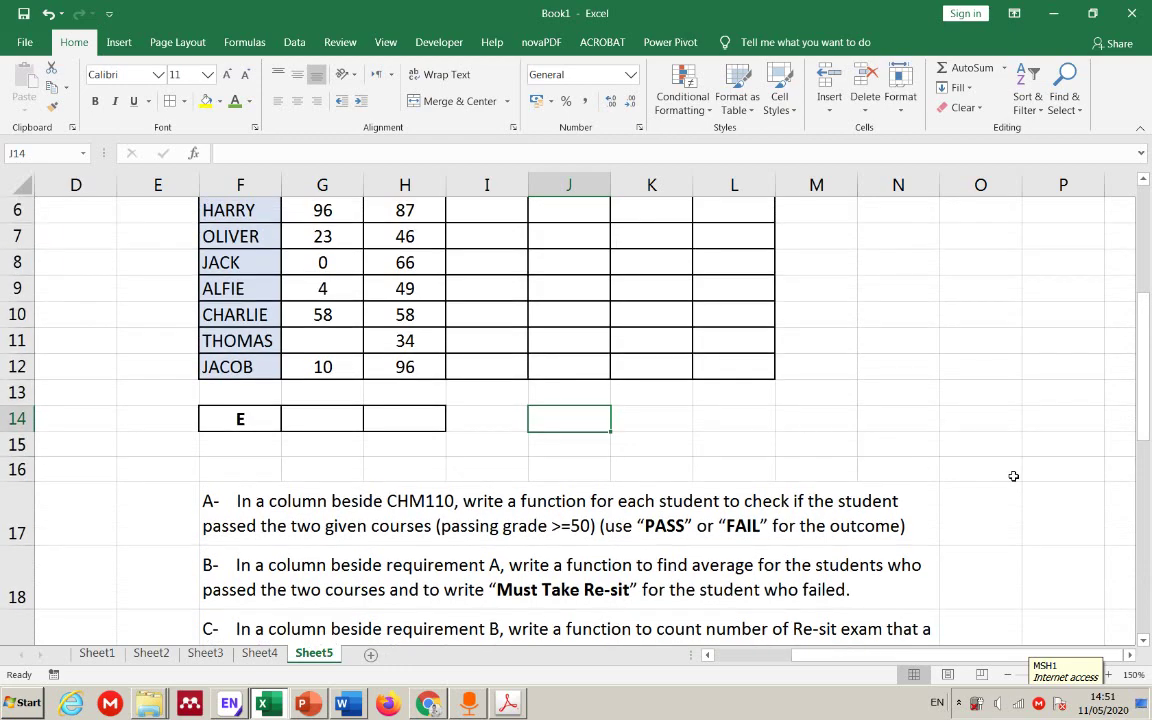
- Delete the spare empty row 15 between the E row and requirement A
left_click_drag(1140, 400, 1140, 378)
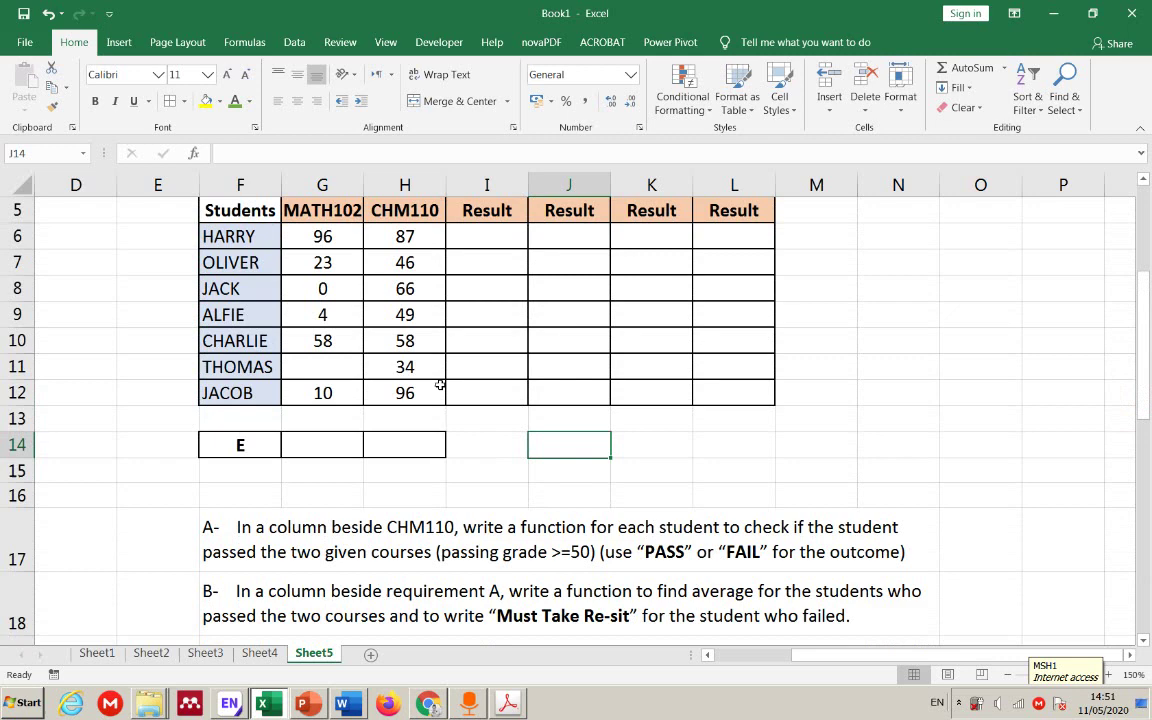
scroll(440, 383, "up", 1)
scroll(444, 392, "down", 1)
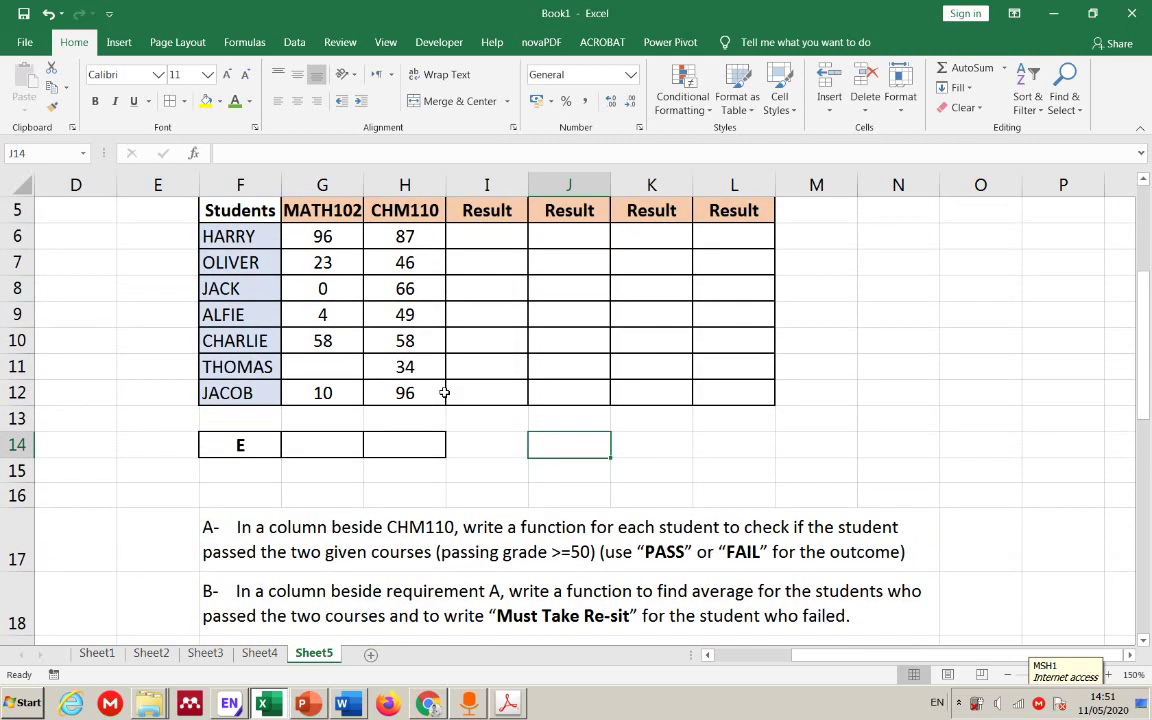
left_click(17, 470)
right_click(17, 470)
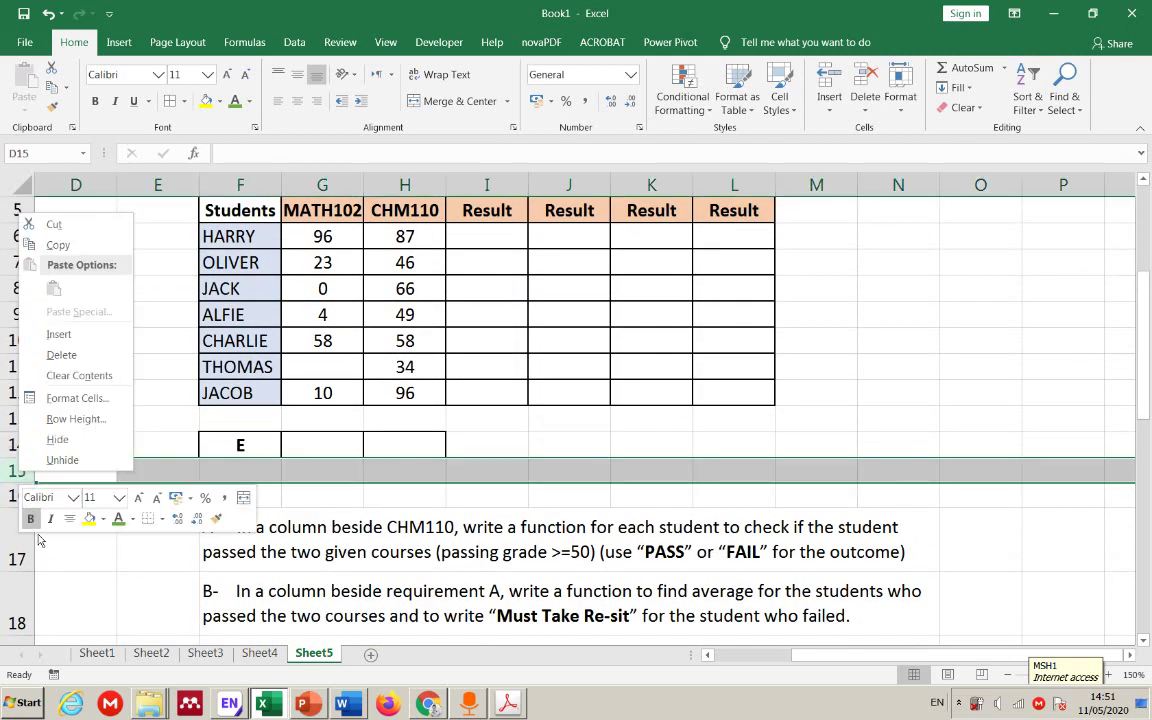
left_click(63, 356)
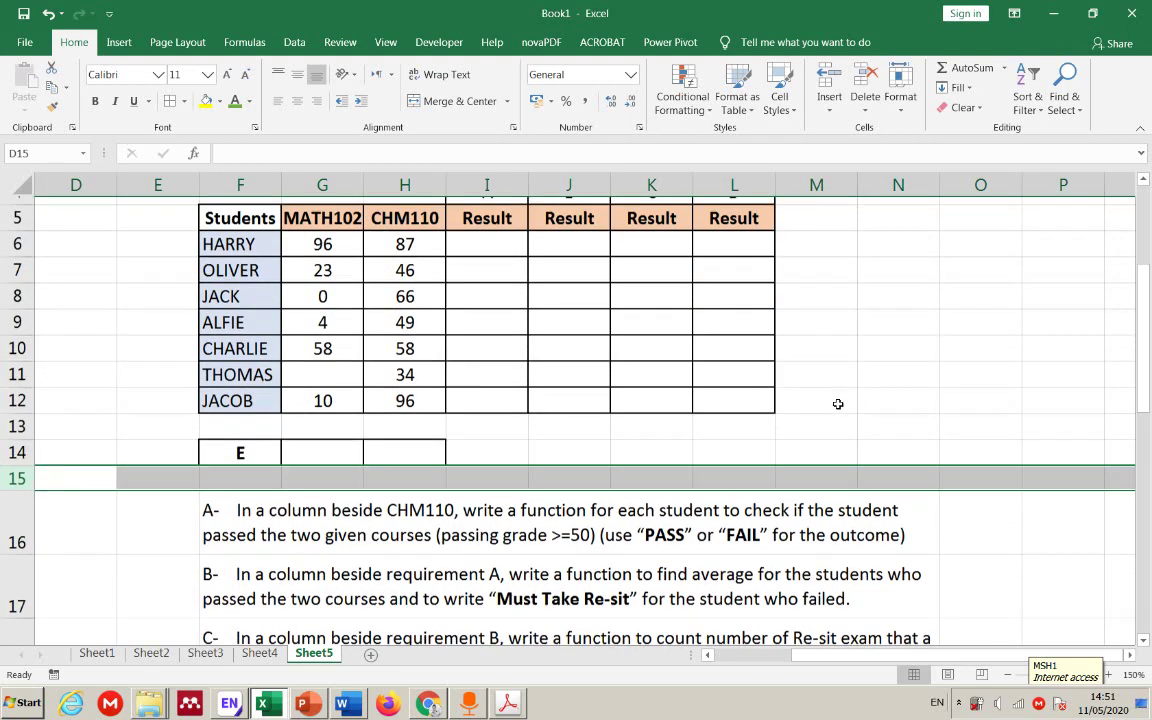
scroll(838, 404, "up", 1)
left_click(810, 420)
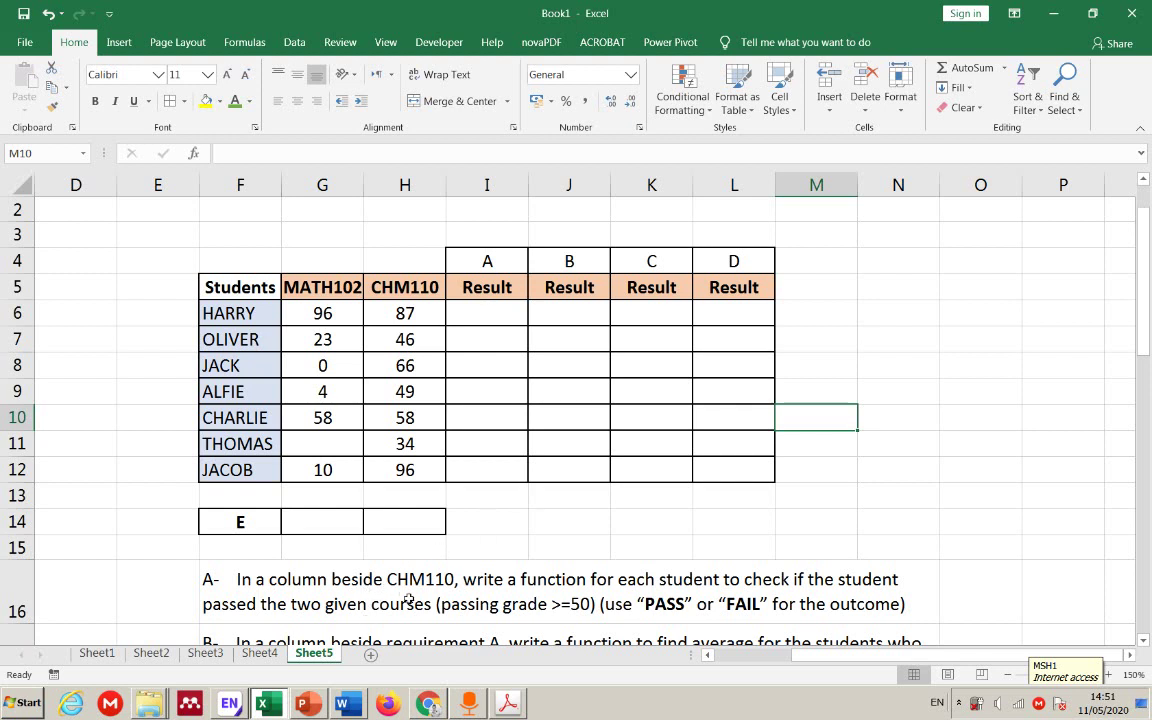
- Start an IF formula in I6 for requirement A with the passing conditions G6>=50 and H6>=50
double_click(268, 604)
left_click_drag(204, 607, 433, 600)
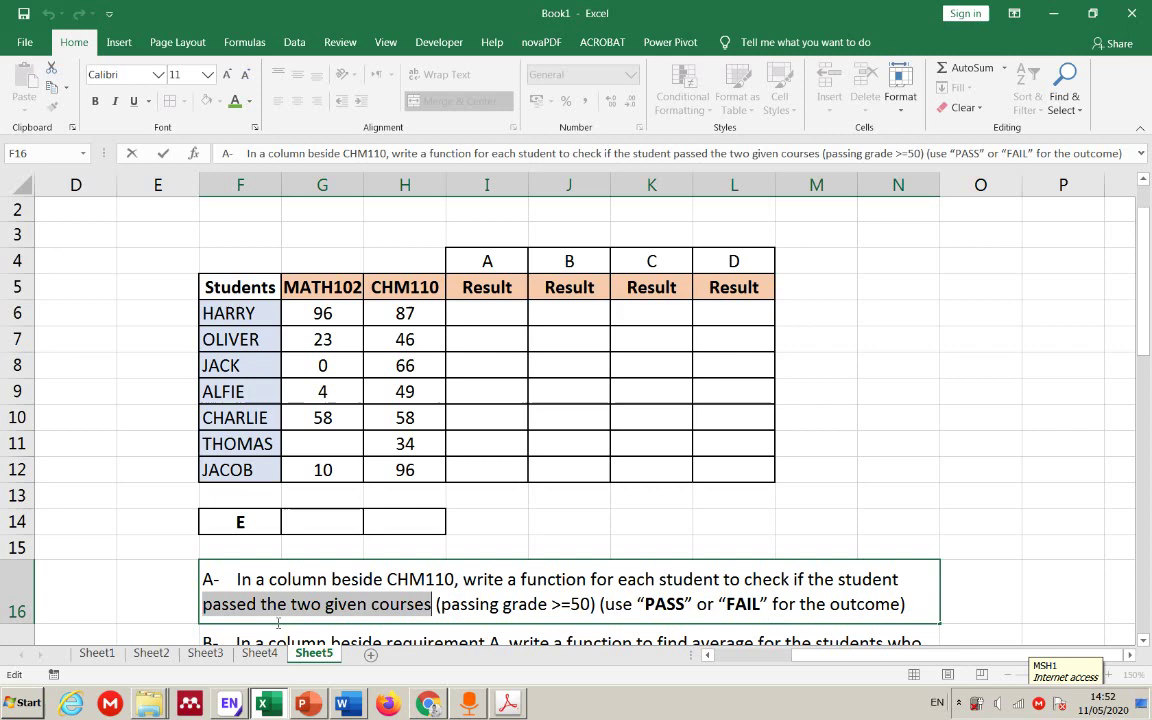
left_click(359, 605)
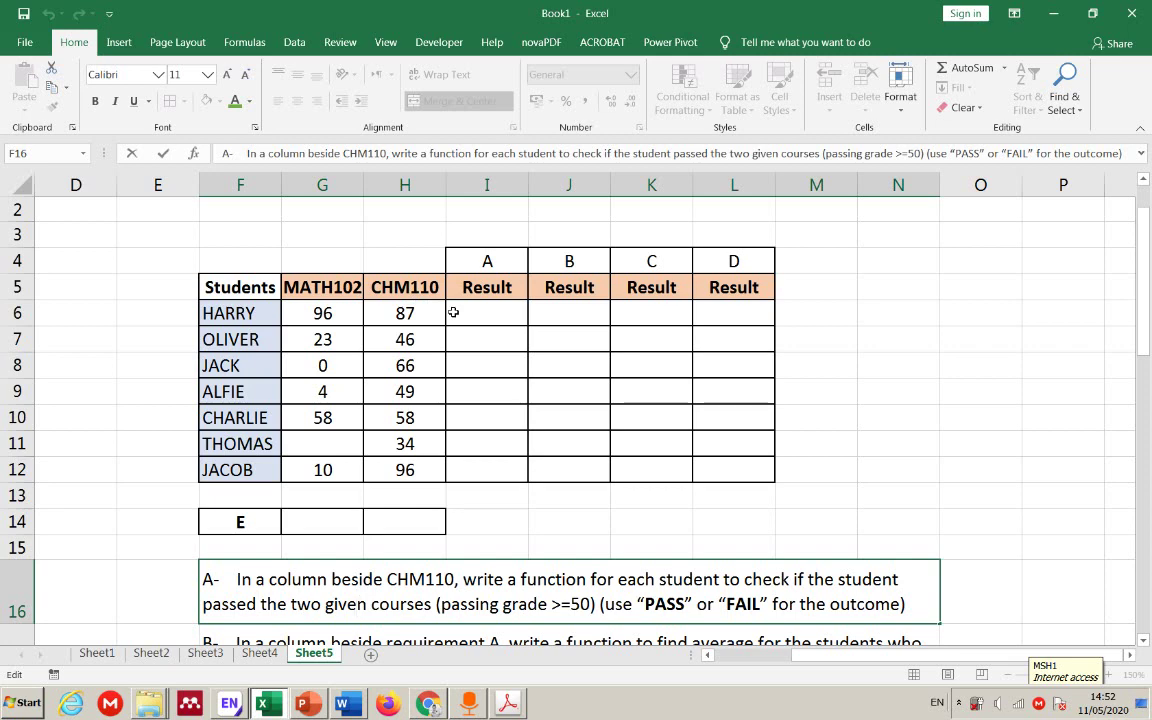
left_click(385, 313)
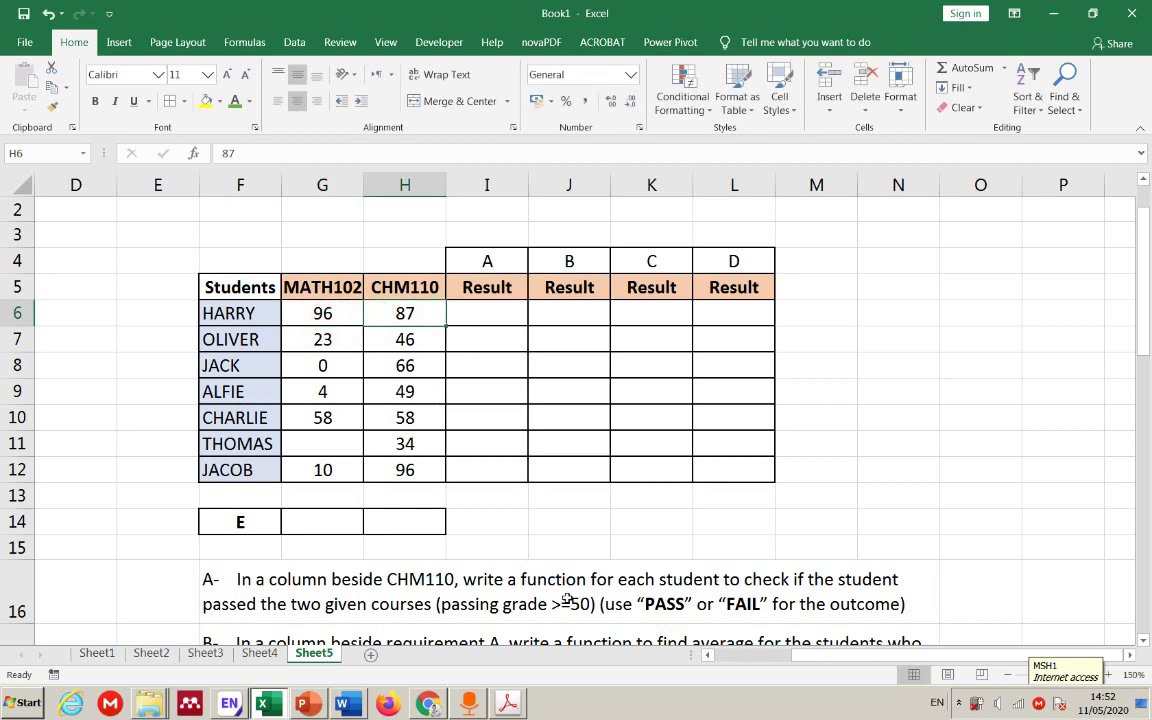
left_click(460, 318)
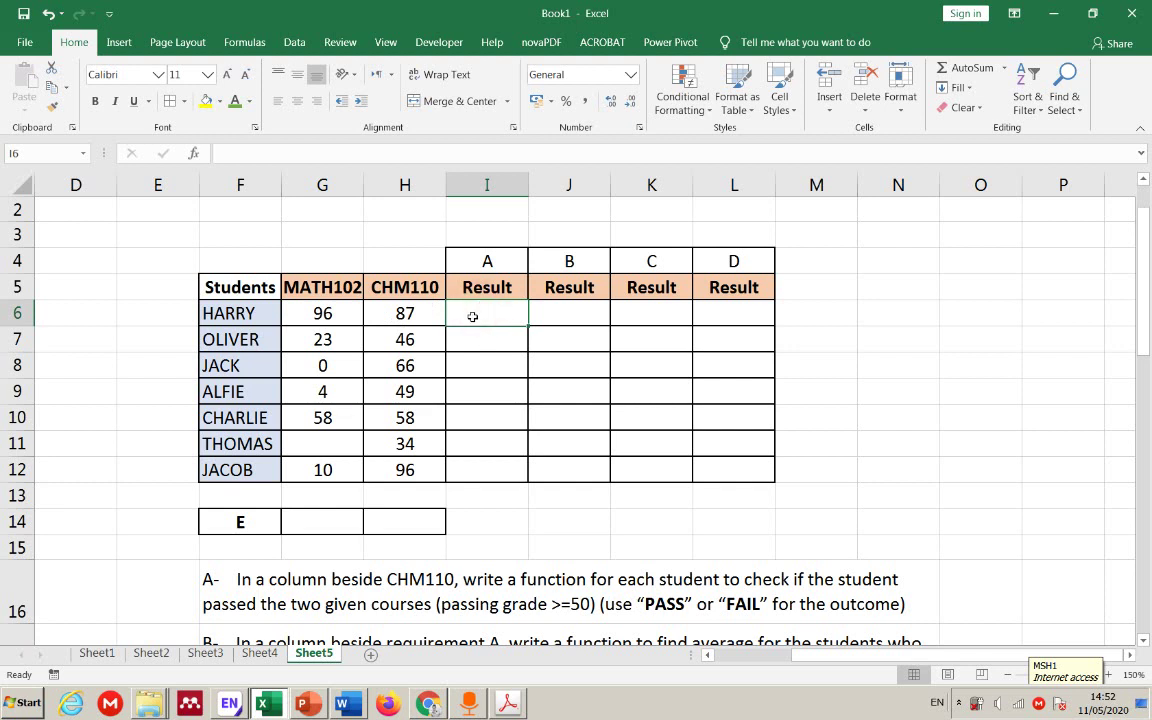
type("=if")
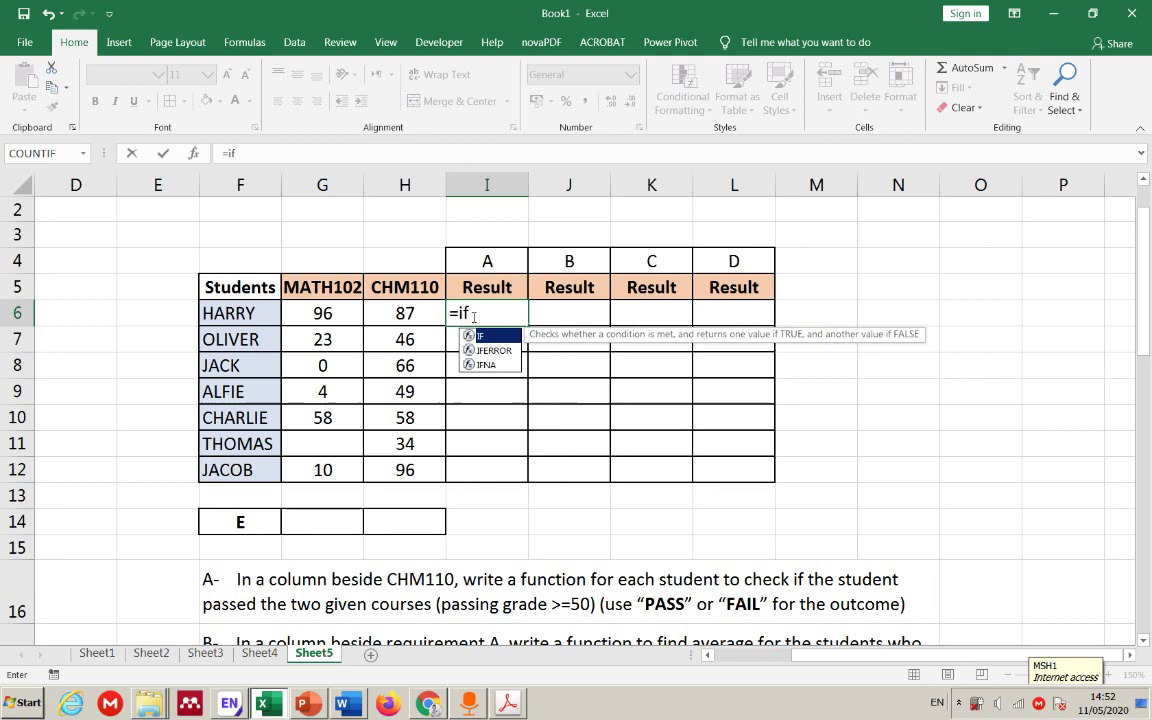
left_click(483, 336)
double_click(483, 336)
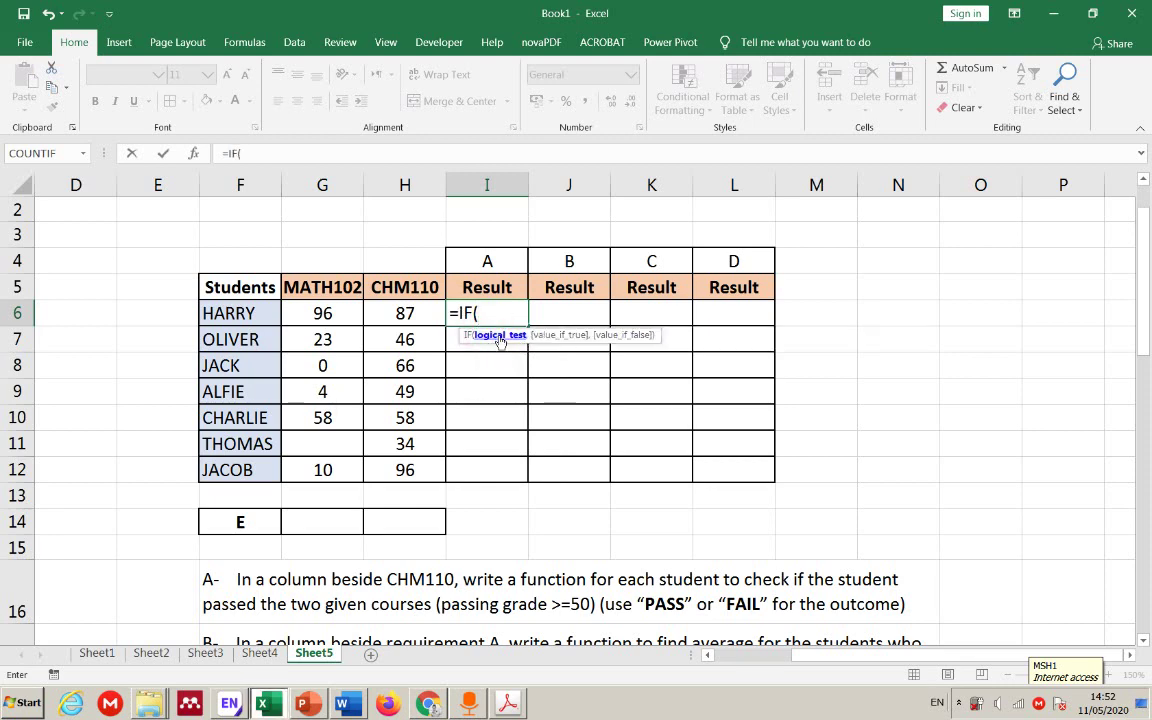
left_click(341, 314)
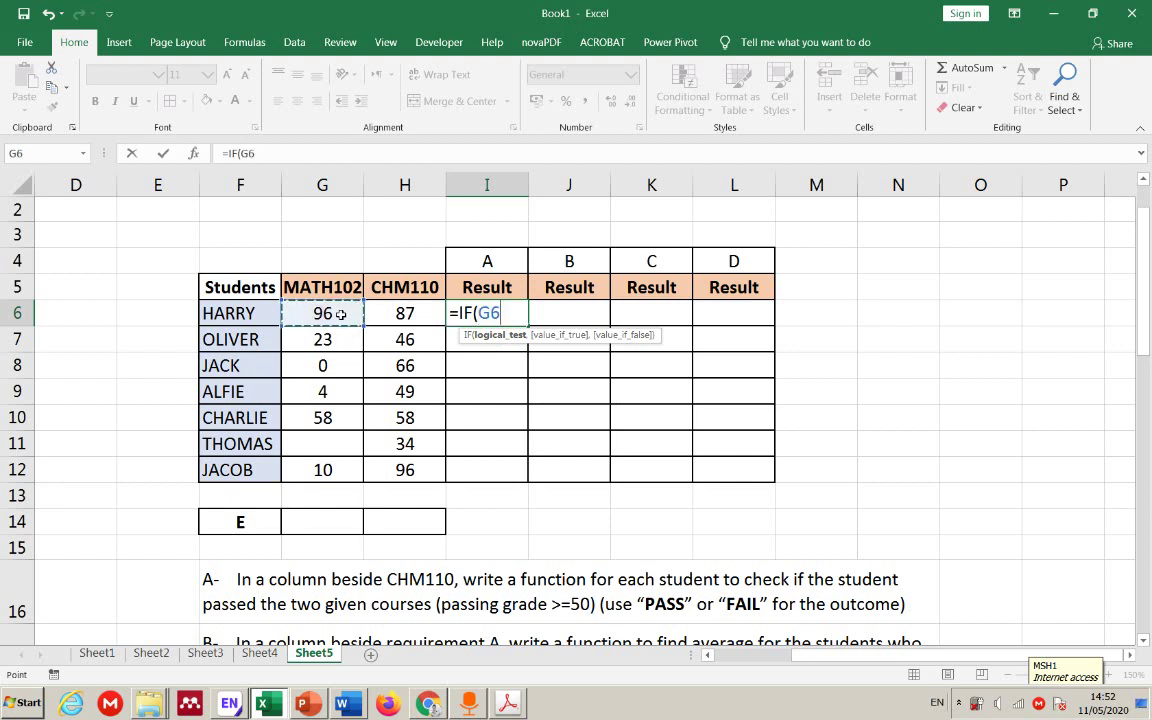
type(">=50,")
left_click(376, 314)
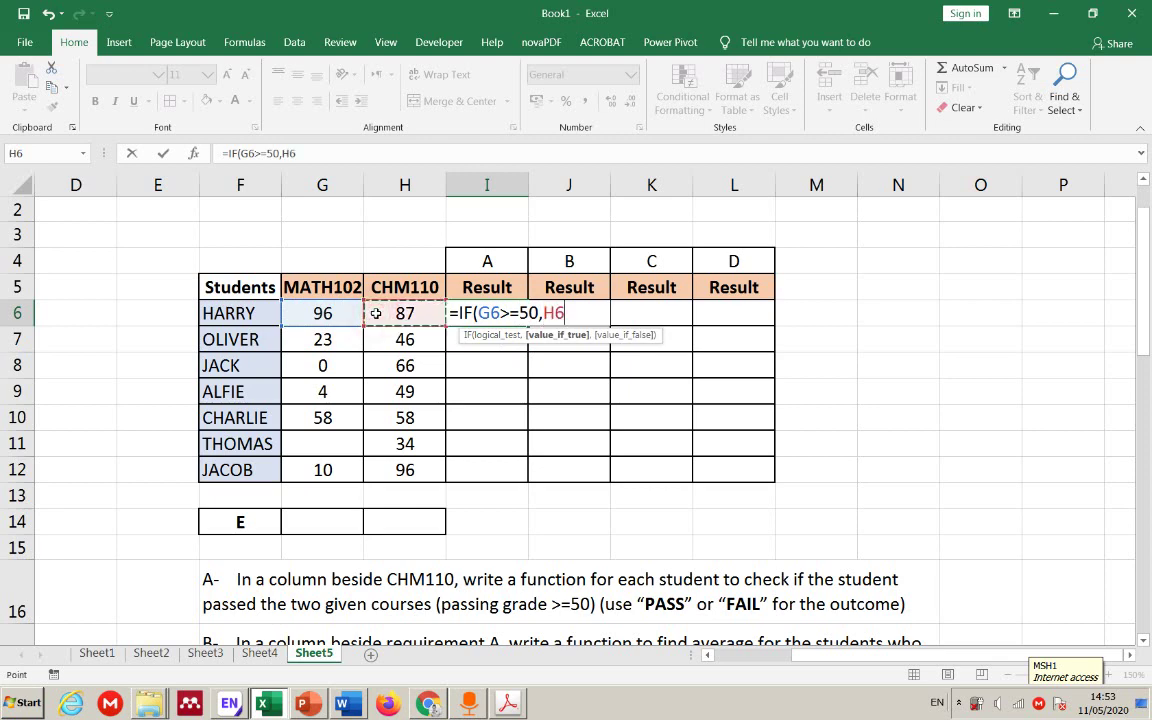
type(">=50")
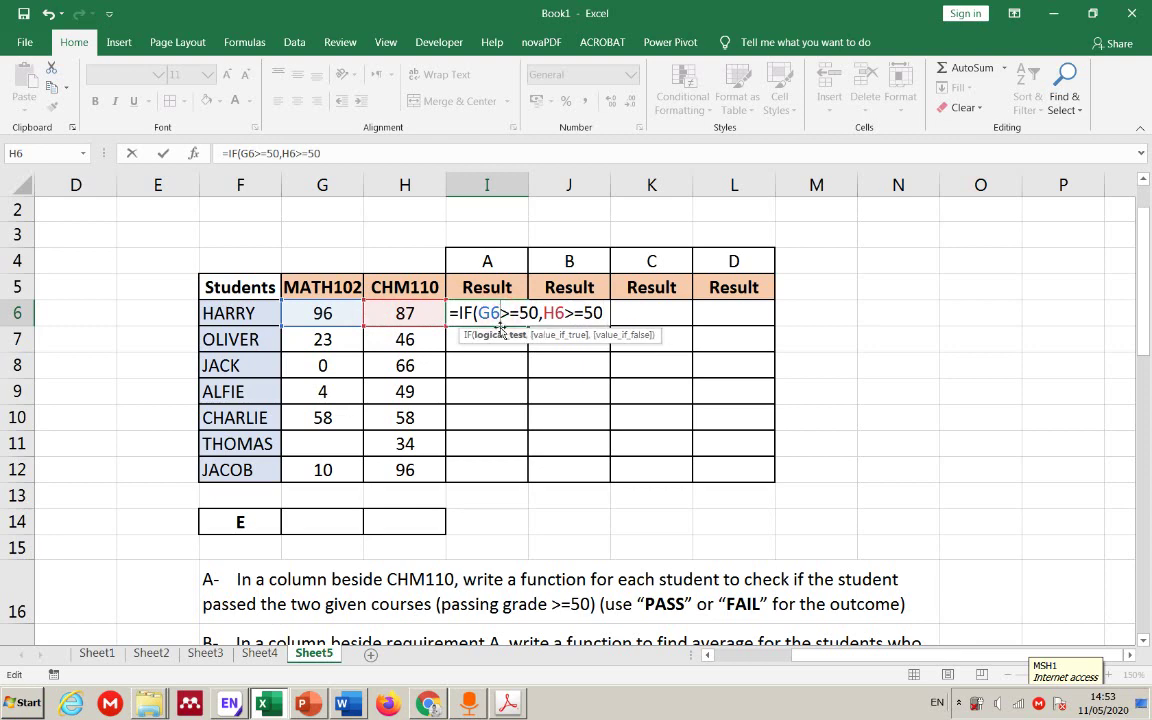
- Wrap both grade conditions of the I6 formula in an AND function, giving AND(G6>=50,H6>=50) as IF's logical test
left_click(498, 335)
left_click(548, 336)
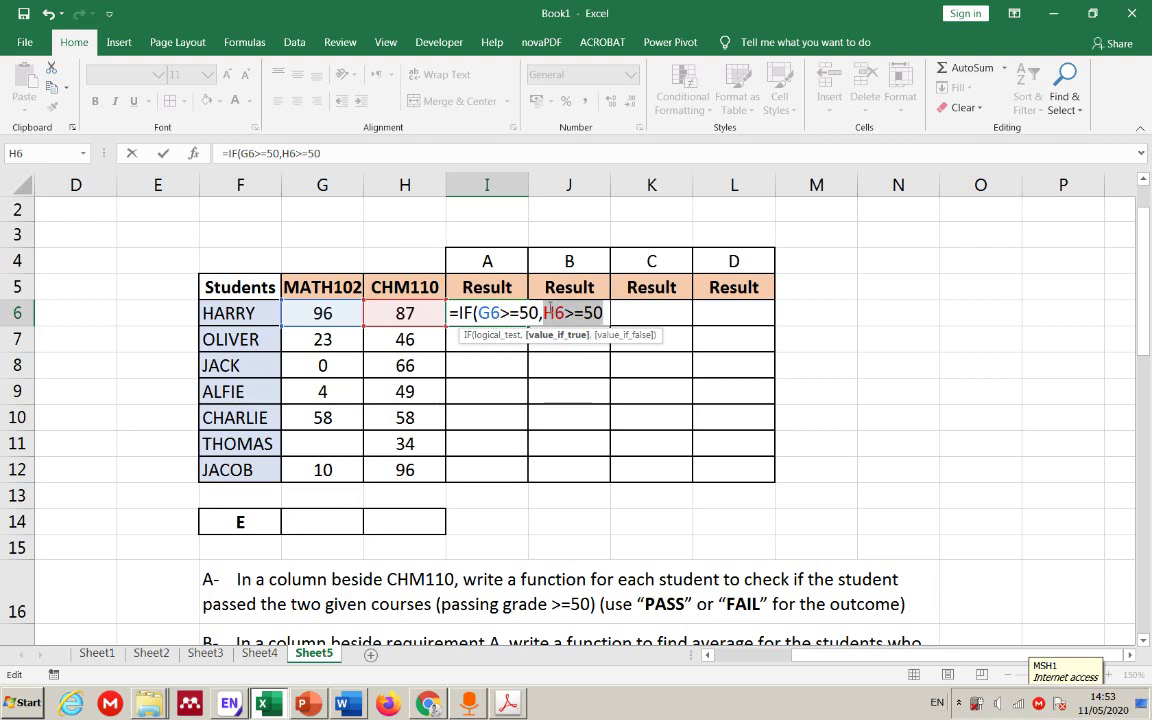
left_click(486, 314)
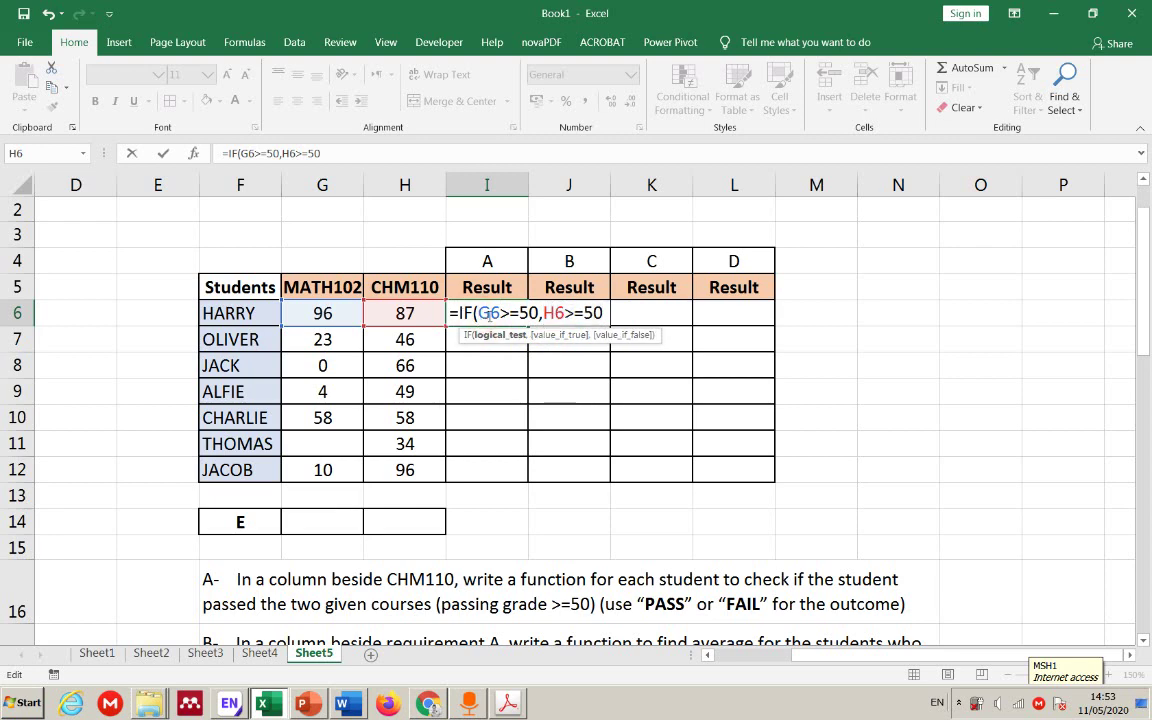
type("An")
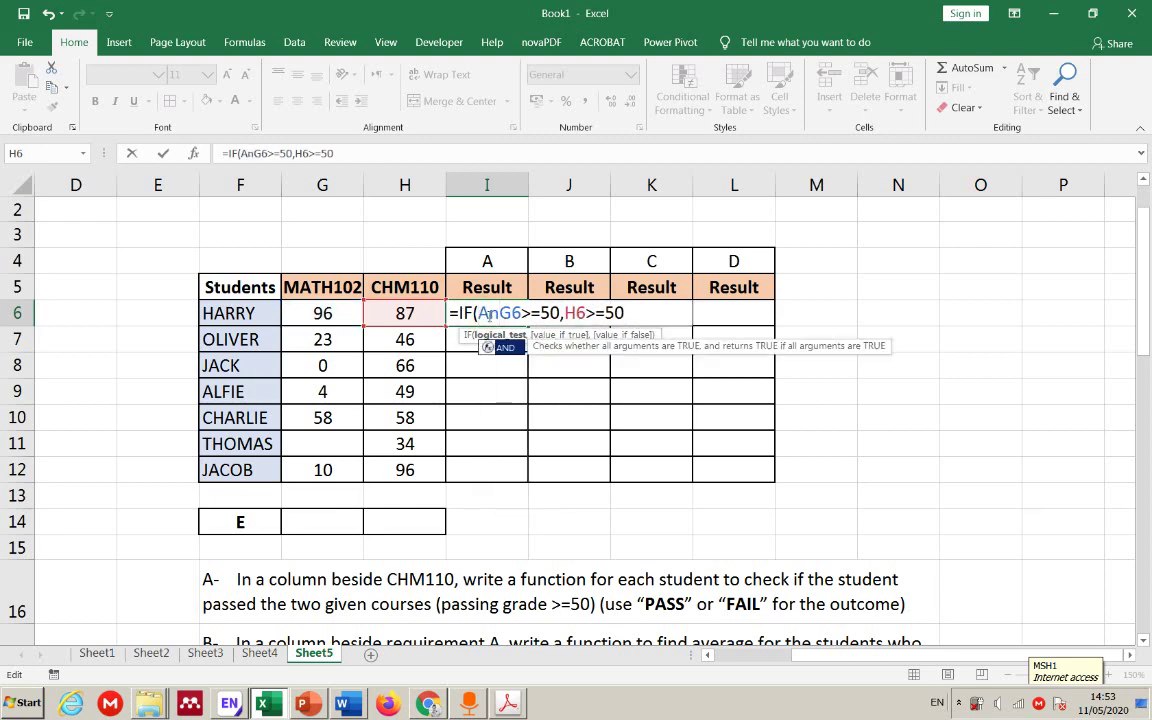
type("d")
double_click(507, 348)
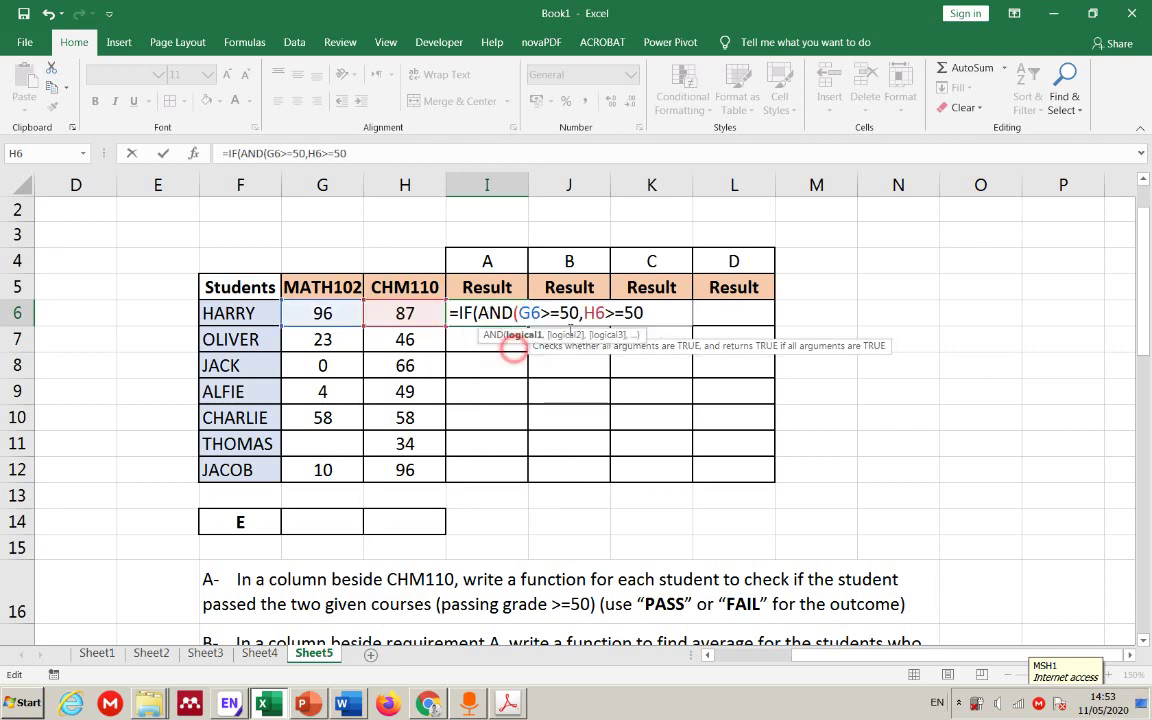
left_click(657, 312)
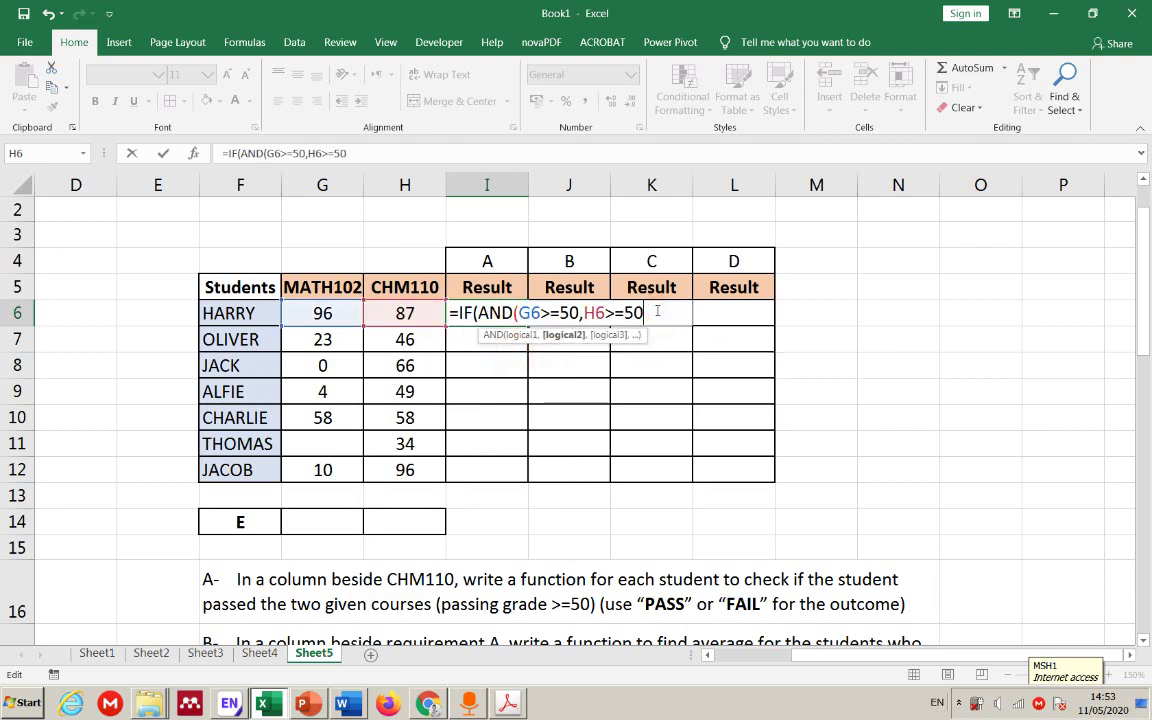
type(")")
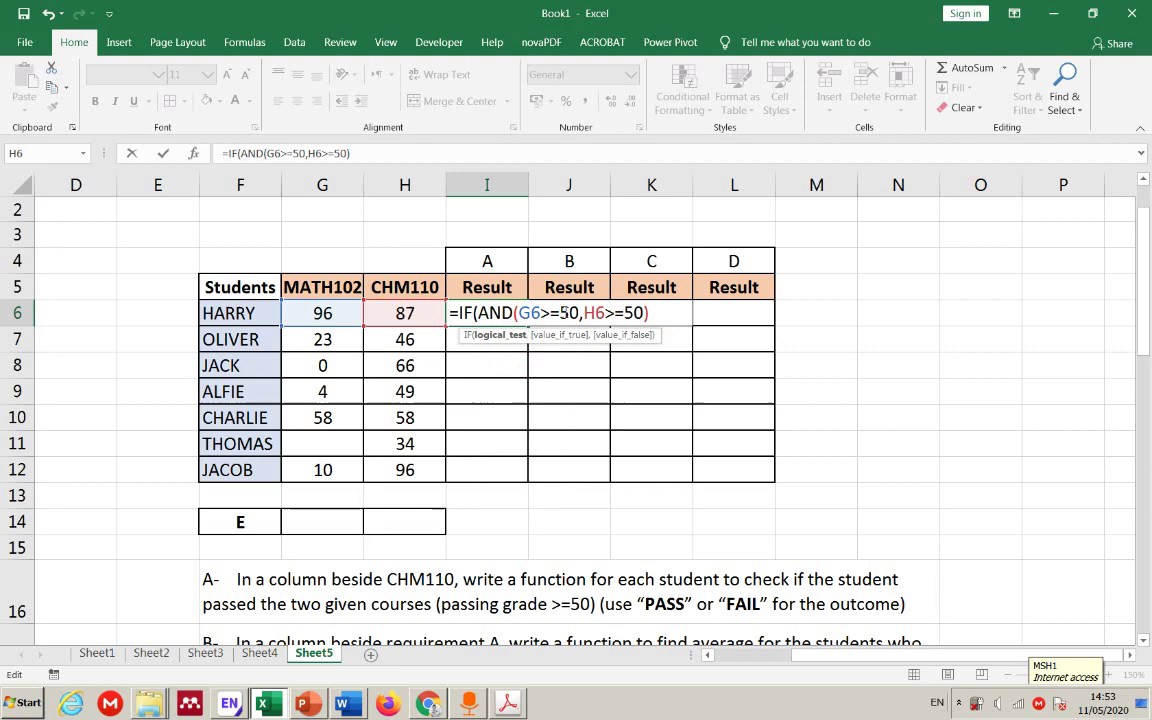
left_click(506, 335)
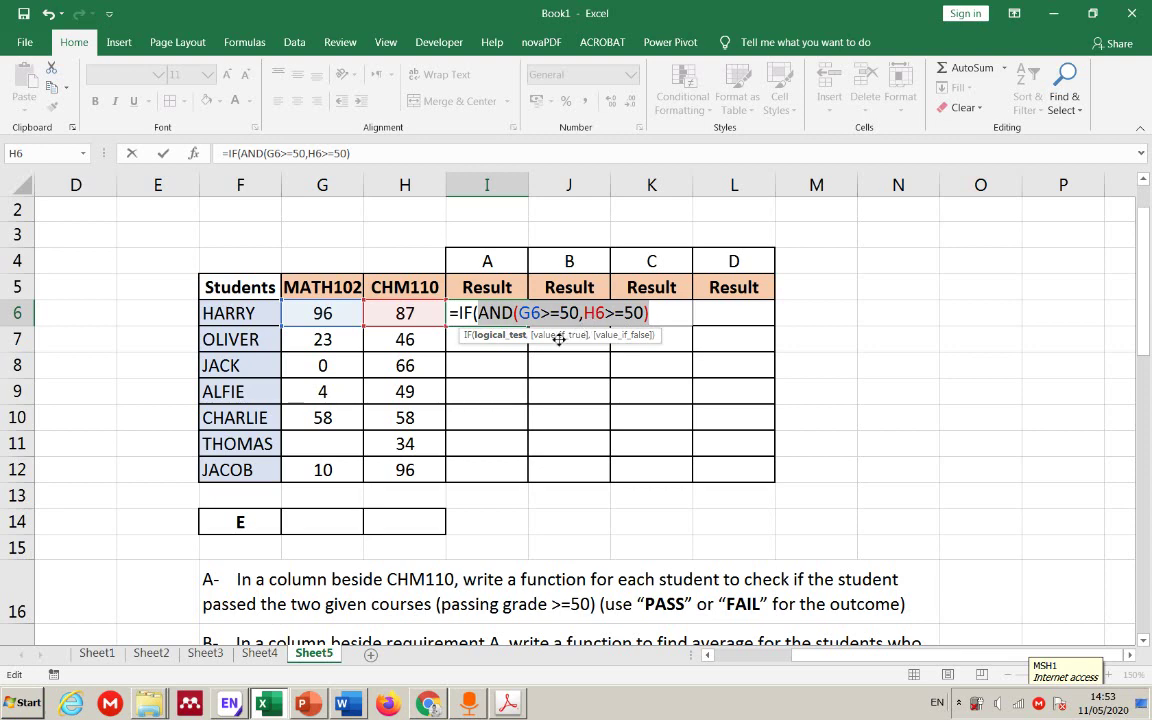
- Complete the I6 formula with "Pass" if true and "Fail" if false, and fill it down to I12
left_click(659, 318)
type(",")
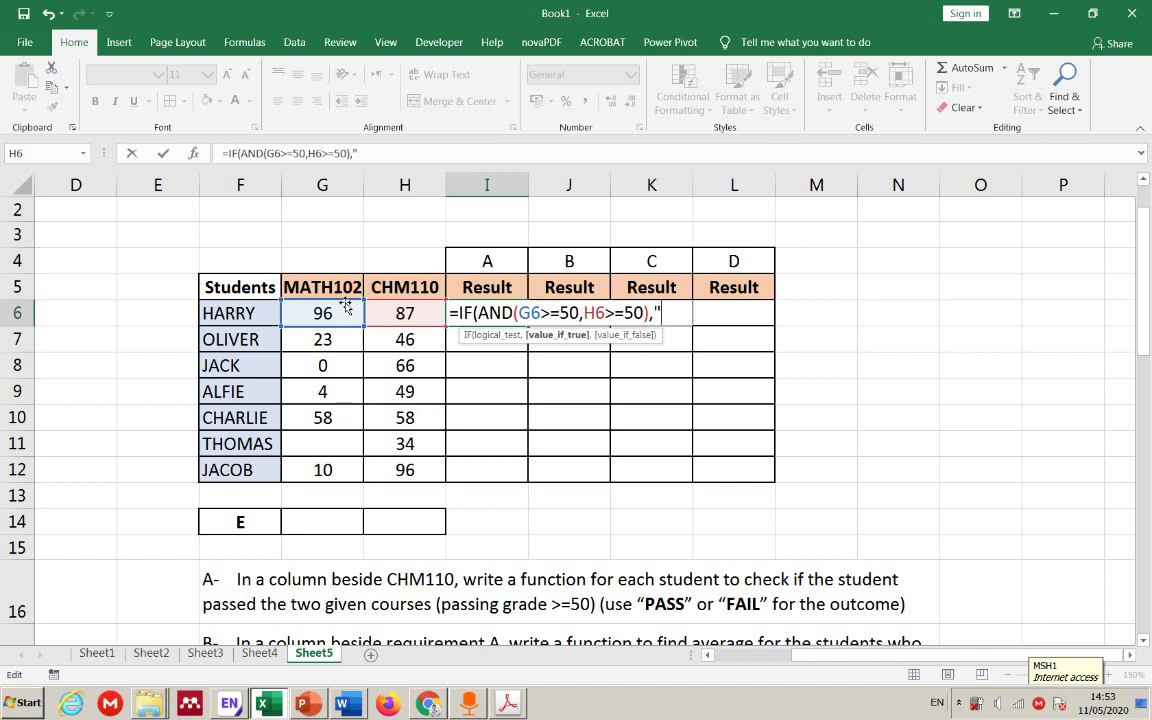
type("Pass")
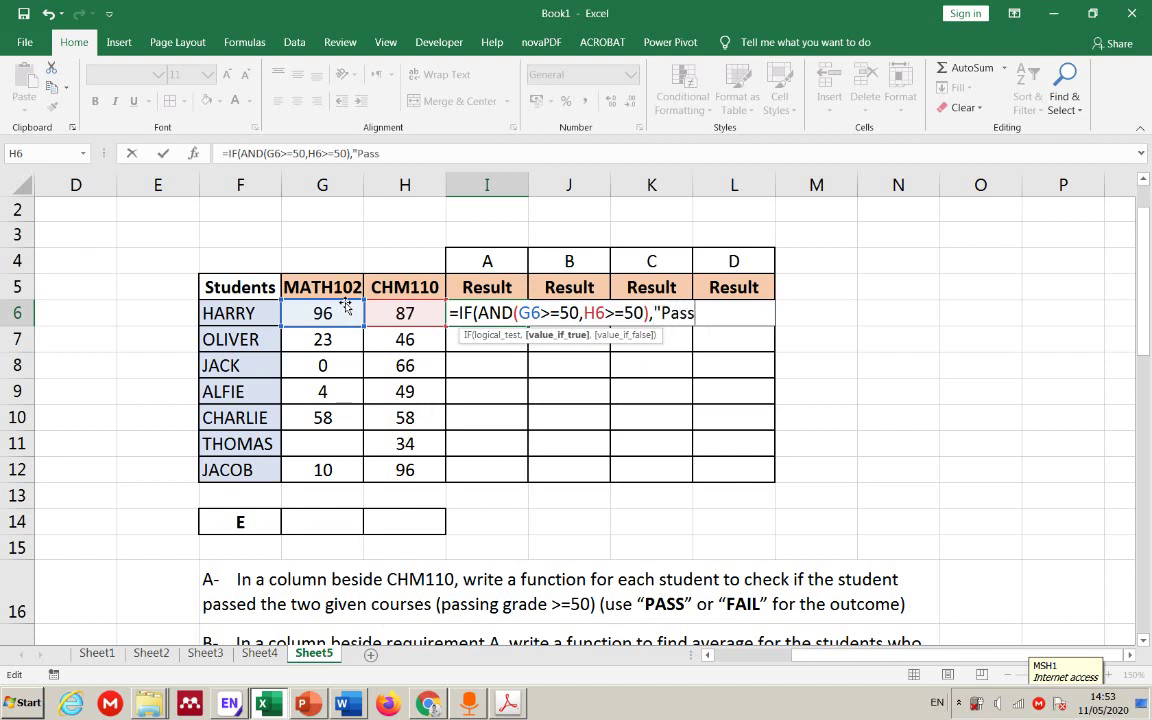
type("\",")
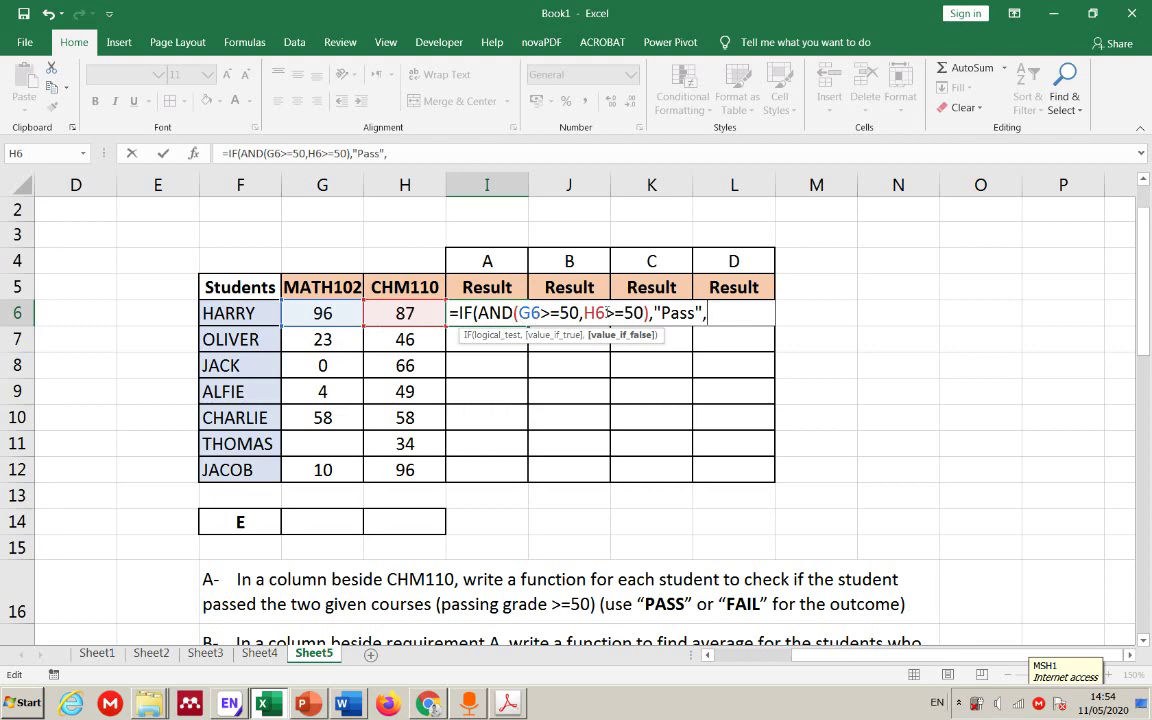
type("\",\"Faill\")")
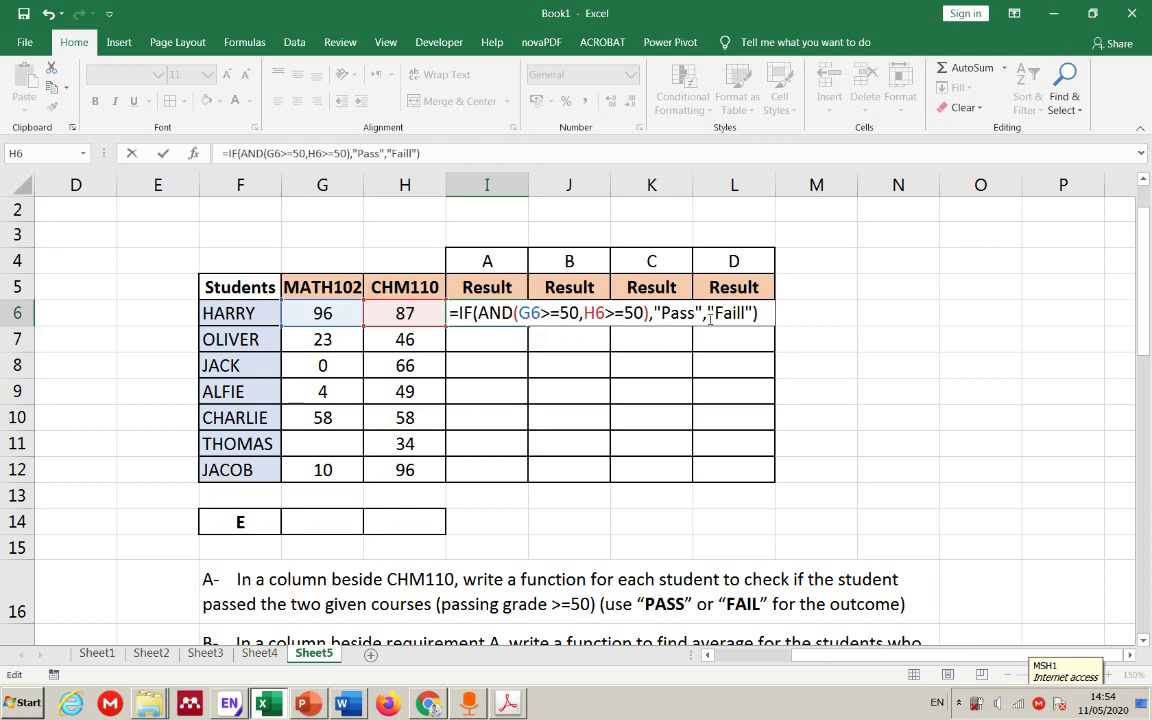
left_click(741, 313)
key("BackSpace")
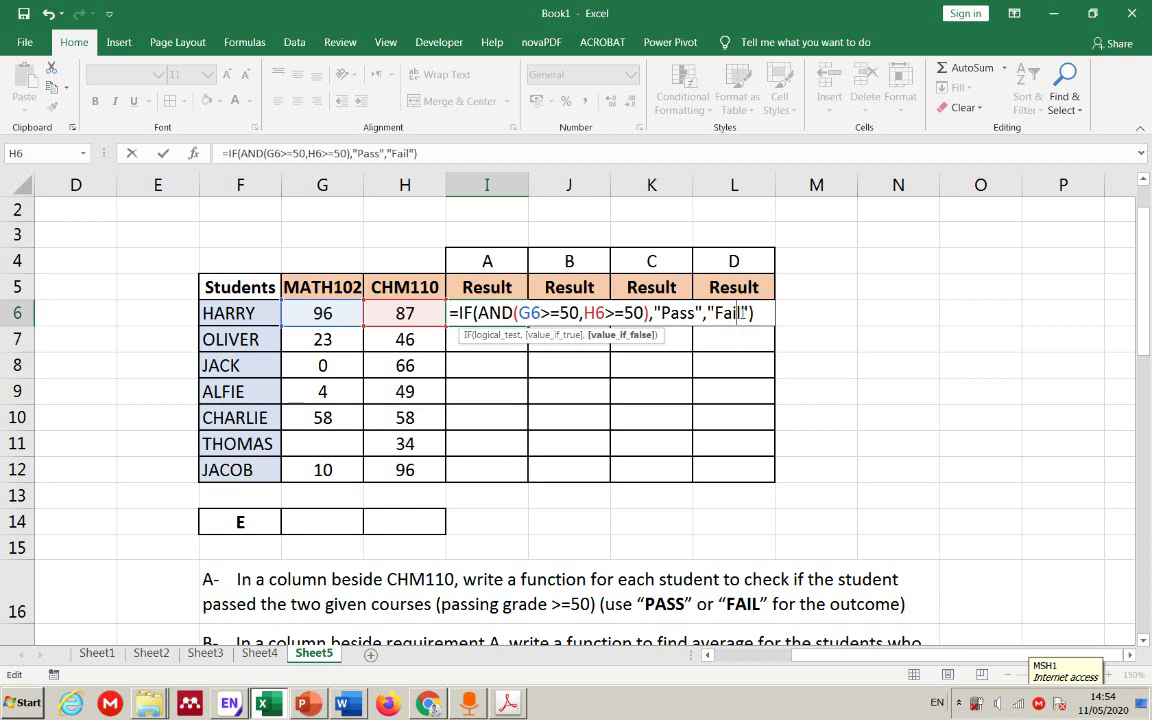
key("Return")
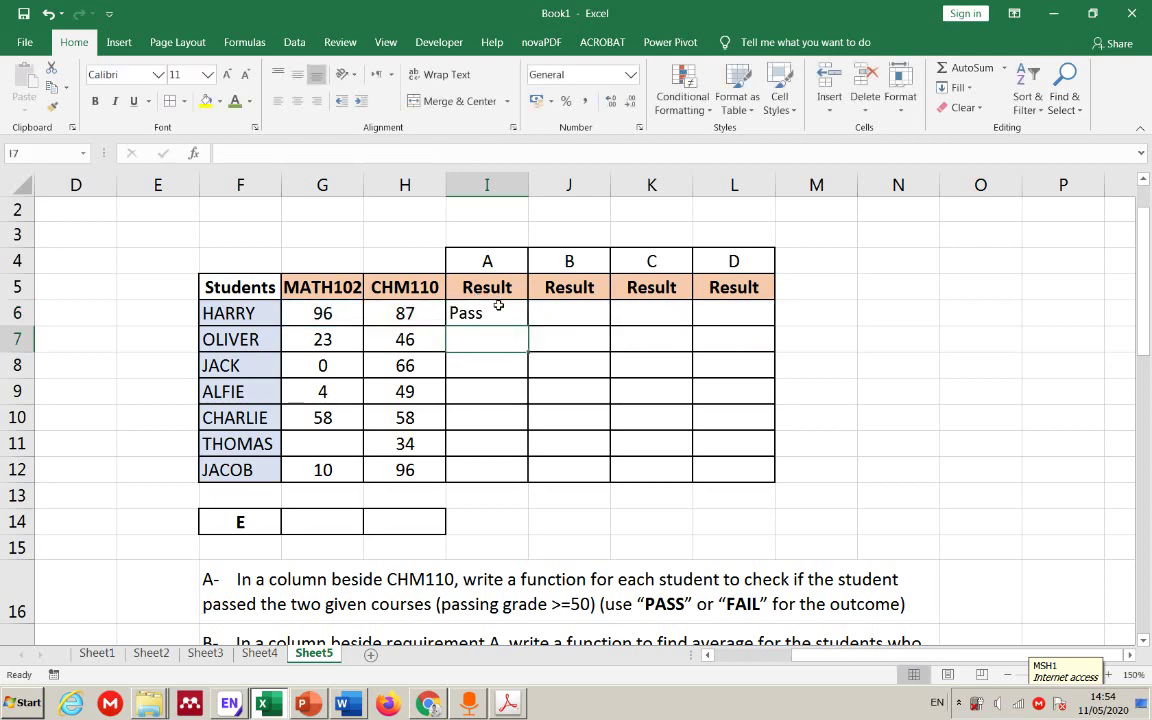
left_click(498, 307)
left_click_drag(527, 325, 496, 476)
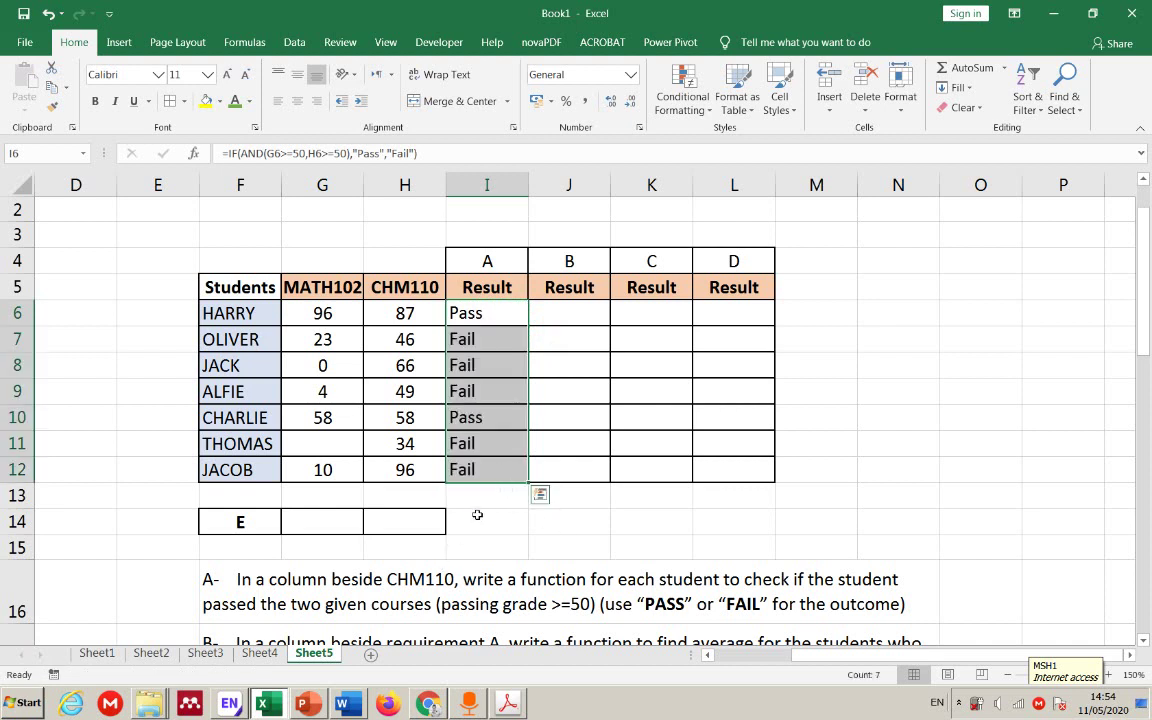
- Check the results in column I against the MATH102 and CHM110 grades, from row 12 up to row 7
left_click(418, 469)
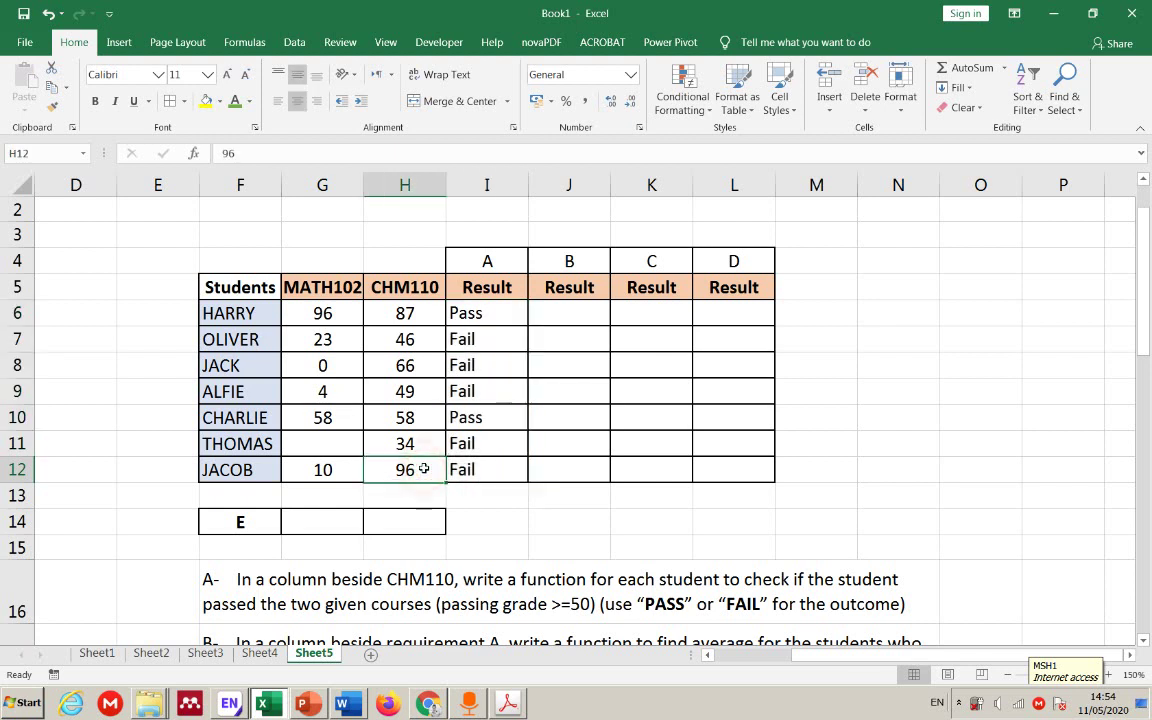
left_click(337, 462)
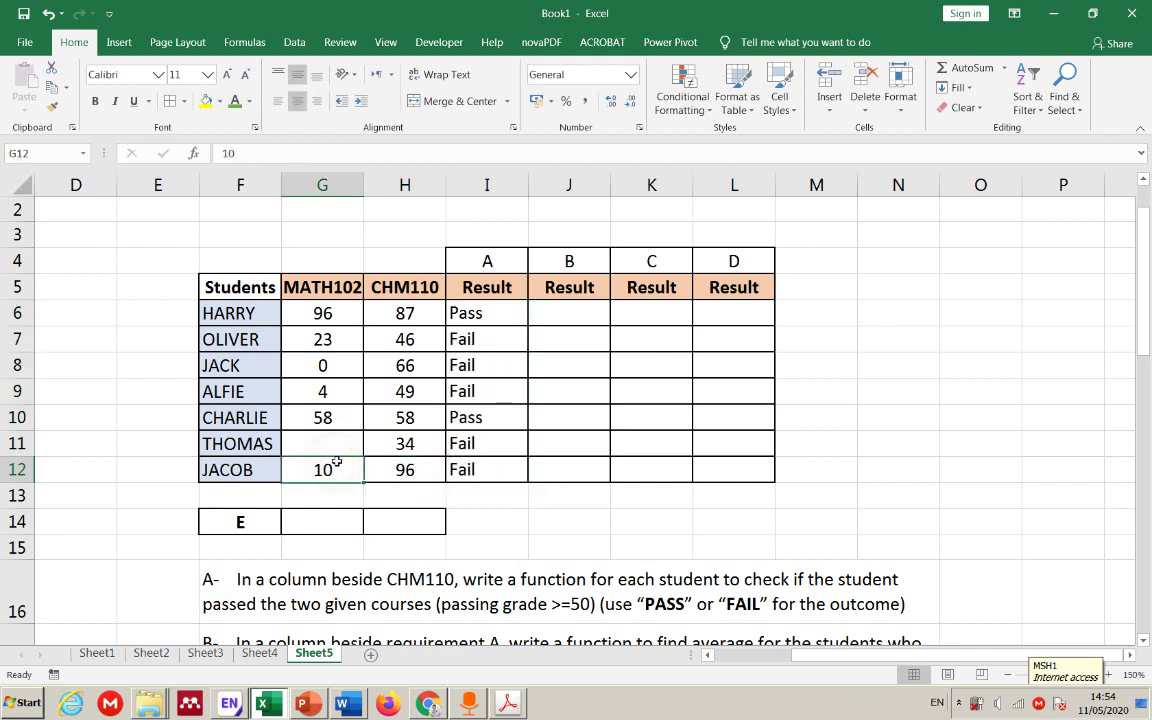
left_click(408, 443)
left_click(334, 410)
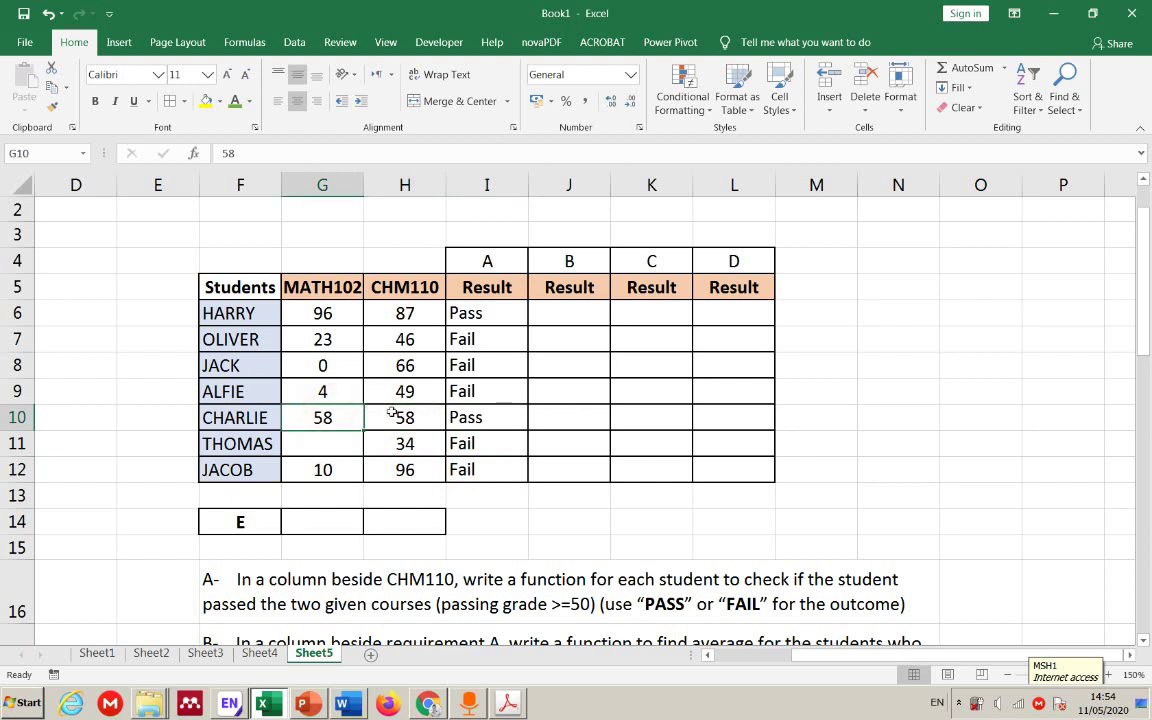
left_click(386, 368)
left_click(337, 376)
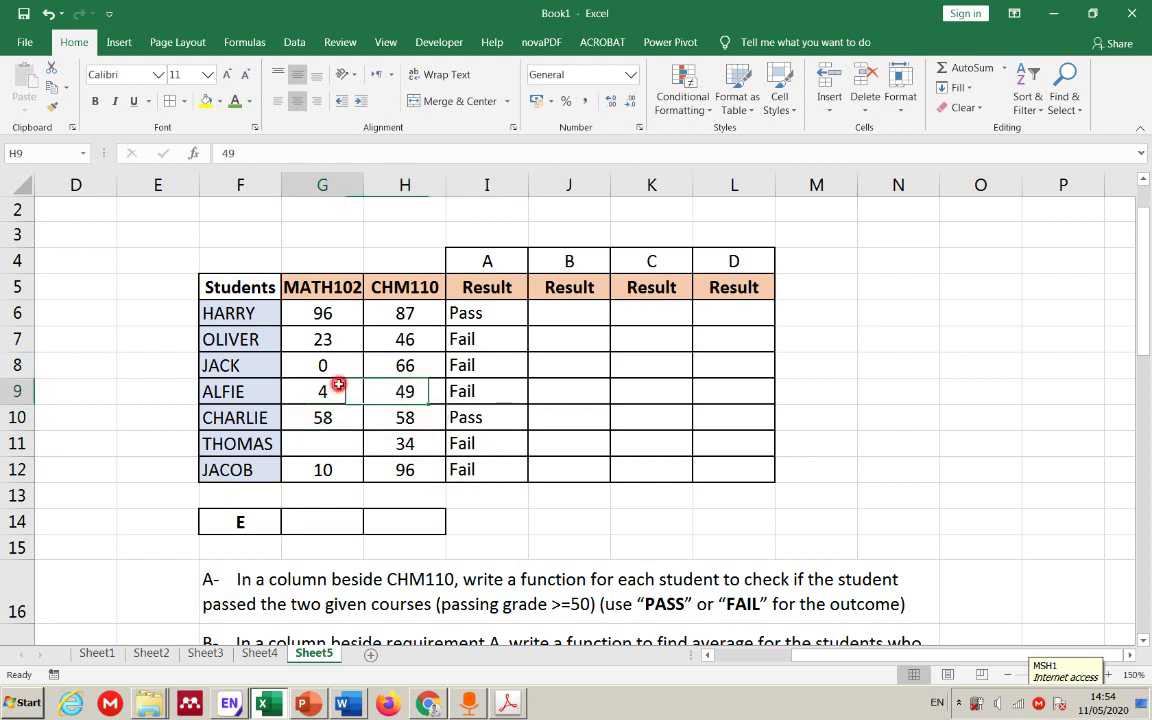
left_click(452, 386)
left_click(405, 366)
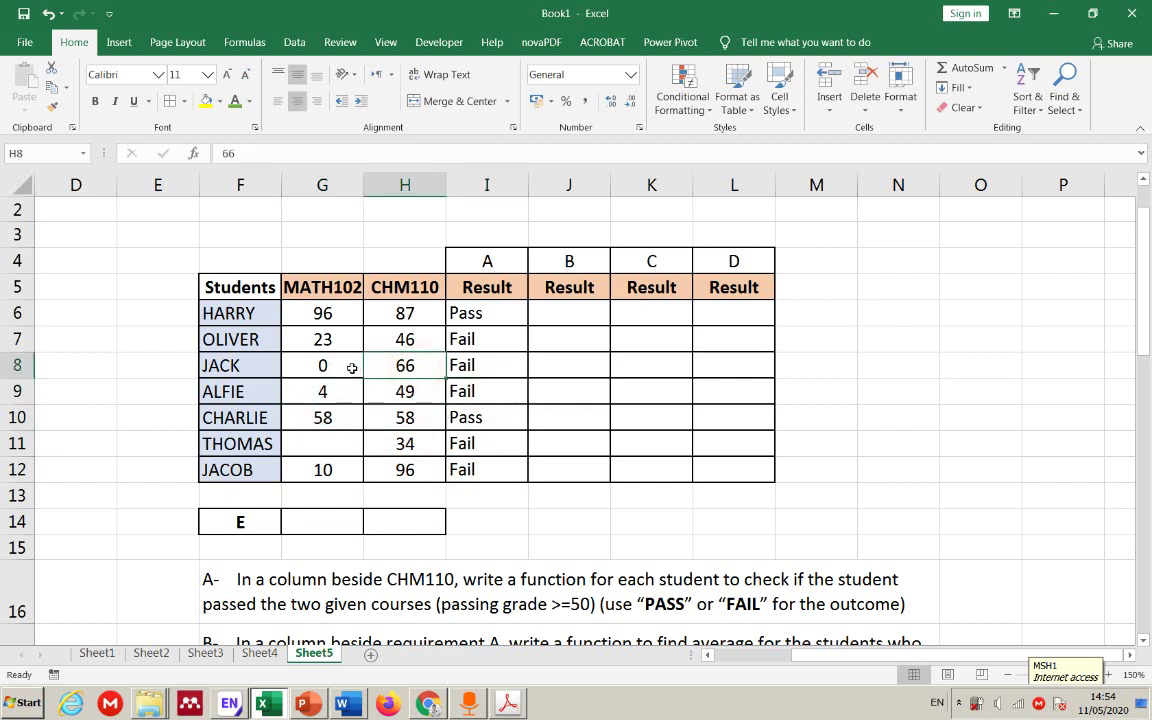
left_click(318, 360)
left_click(487, 372)
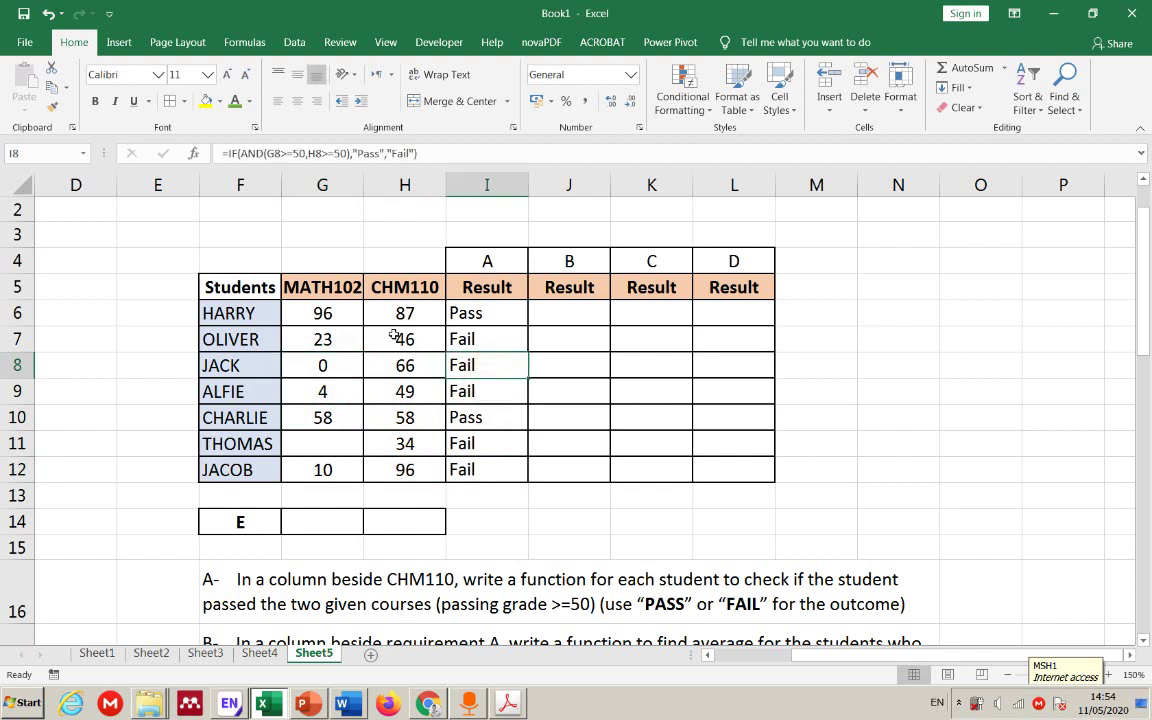
left_click(402, 337)
left_click(322, 339)
left_click(476, 340)
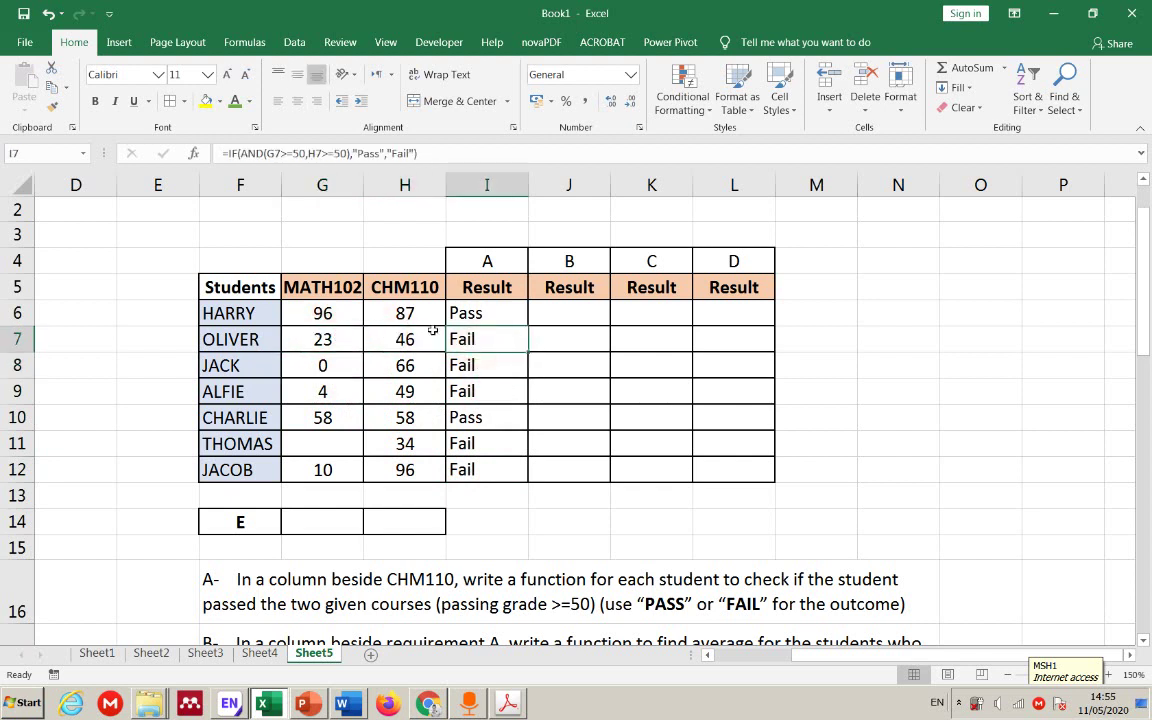
- Compare the MATH102 and CHM110 grades in rows 6 and 10 with their results in column I
left_click(430, 310)
left_click(352, 310)
left_click(465, 311)
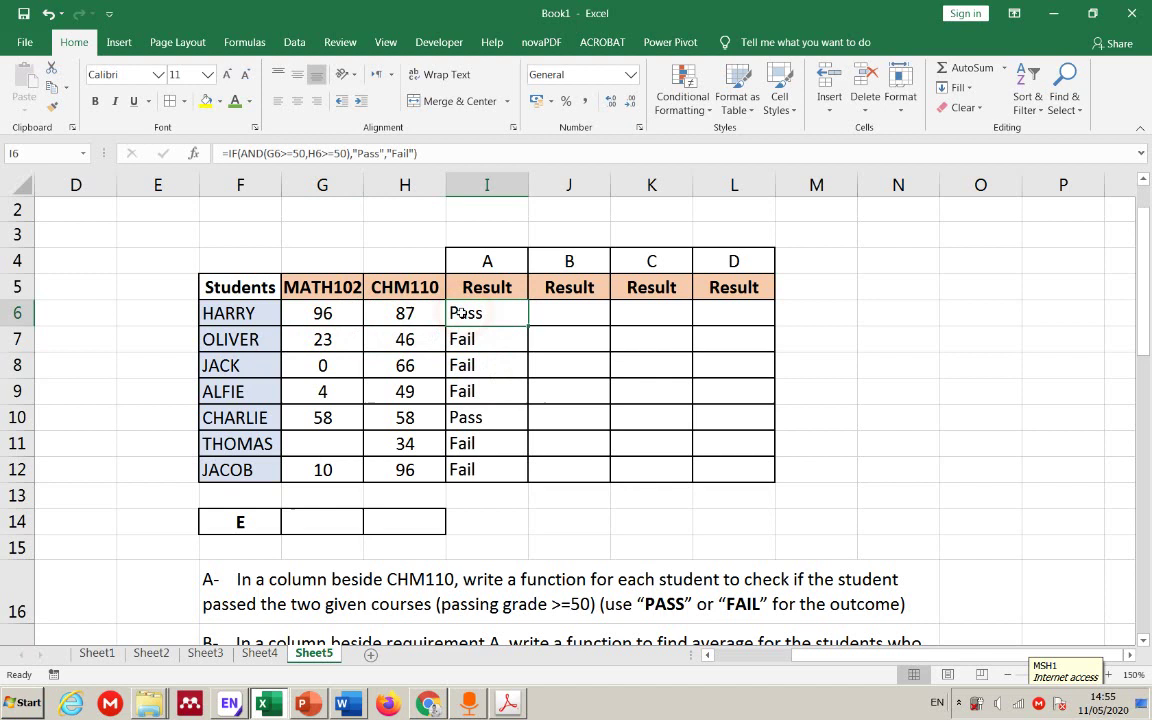
left_click(390, 311)
left_click(345, 308)
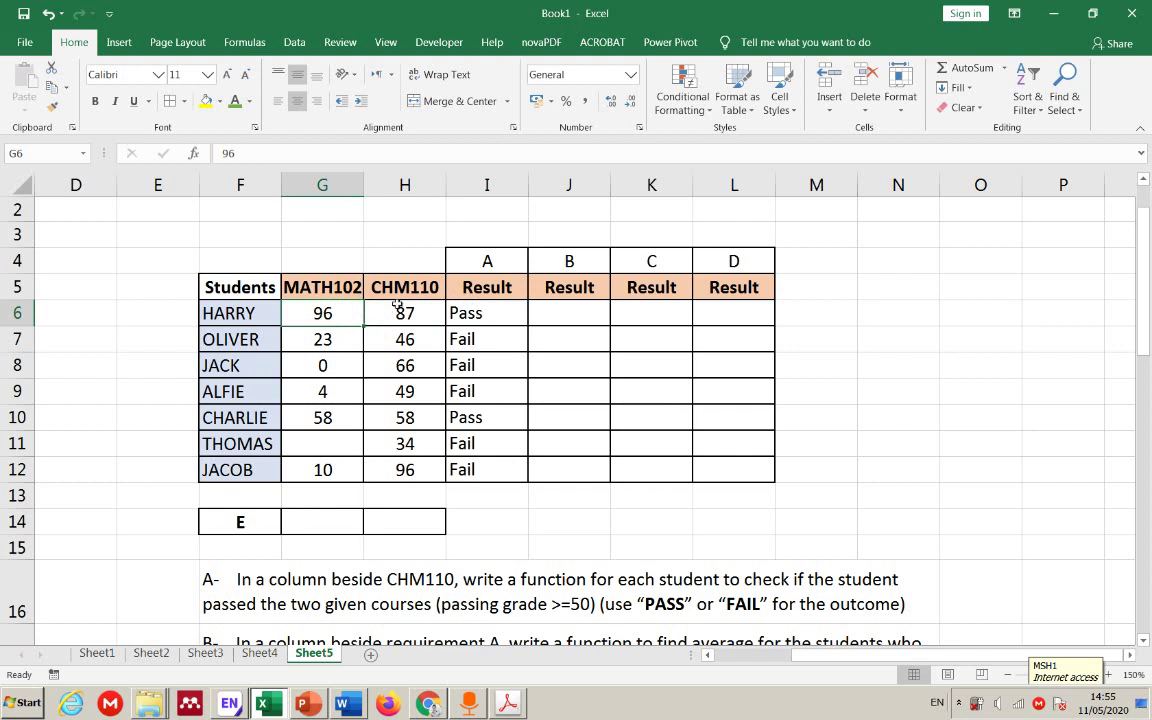
left_click_drag(383, 313, 333, 313)
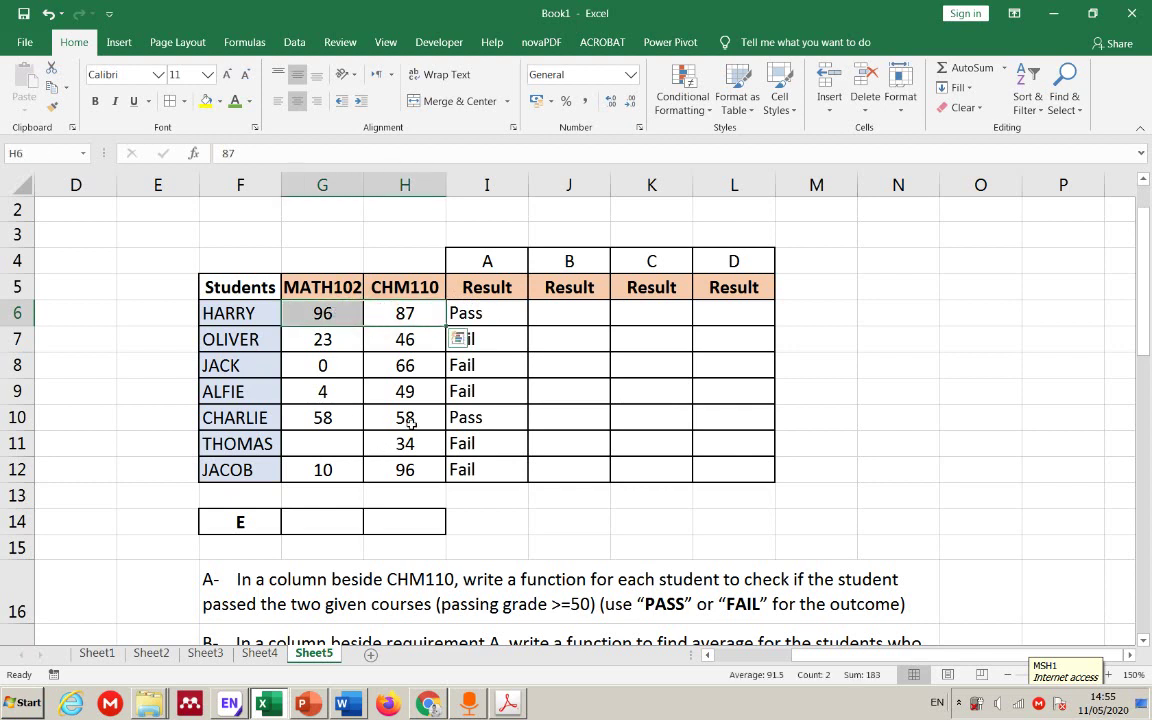
left_click_drag(412, 419, 342, 414)
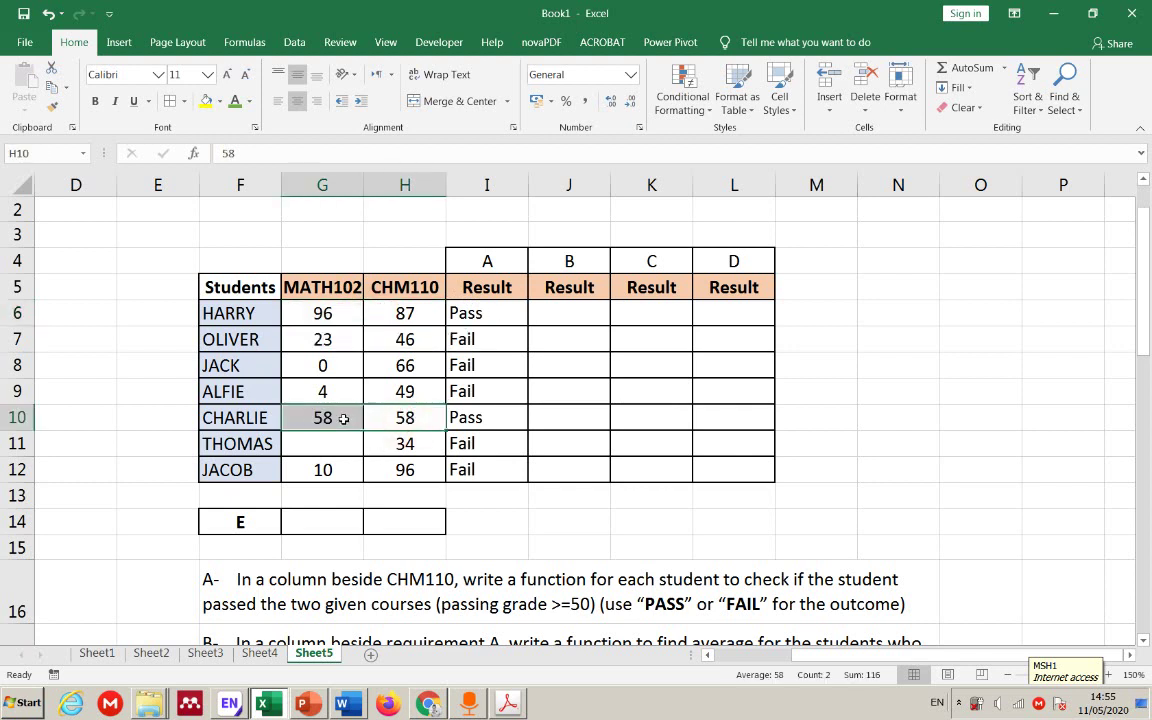
- Review the I6 formula's AND test and its "Pass" and "Fail" arguments
double_click(498, 307)
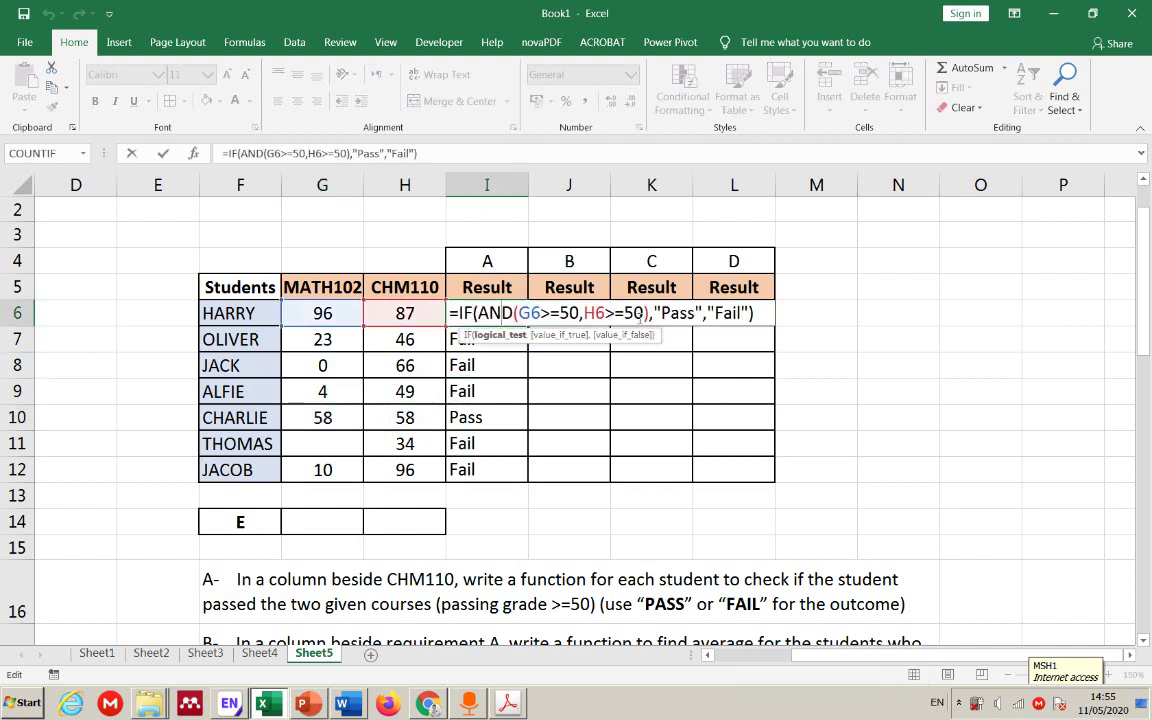
left_click(668, 313)
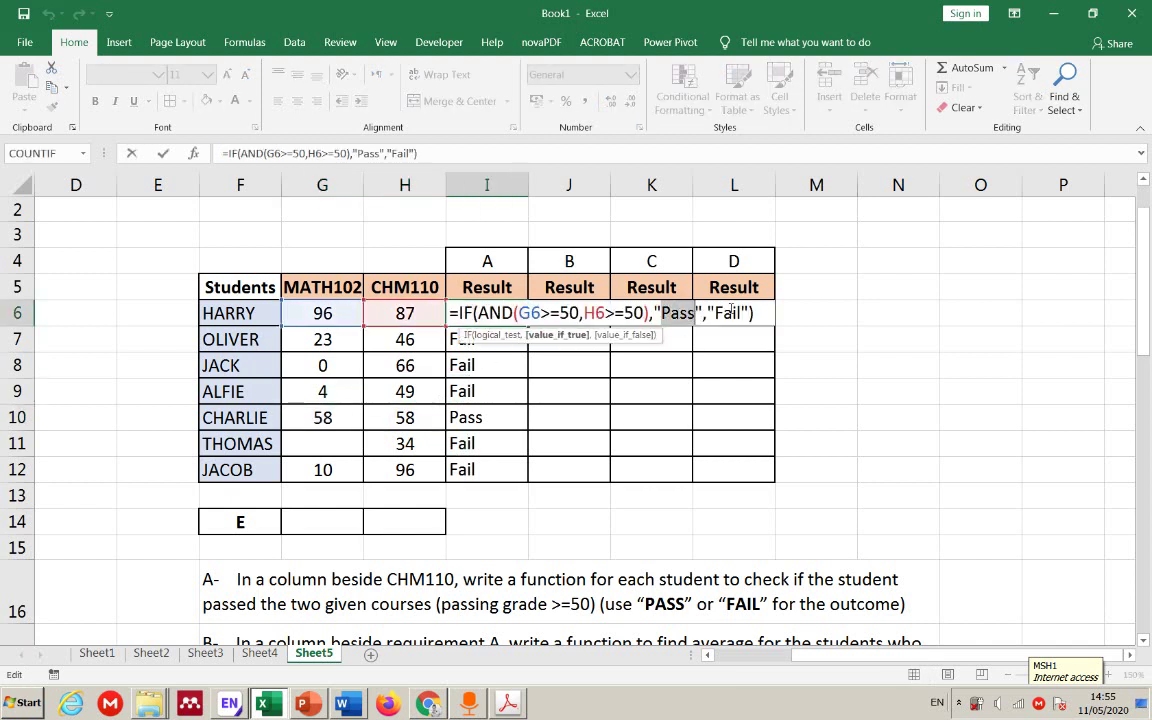
left_click(731, 313)
key("Return")
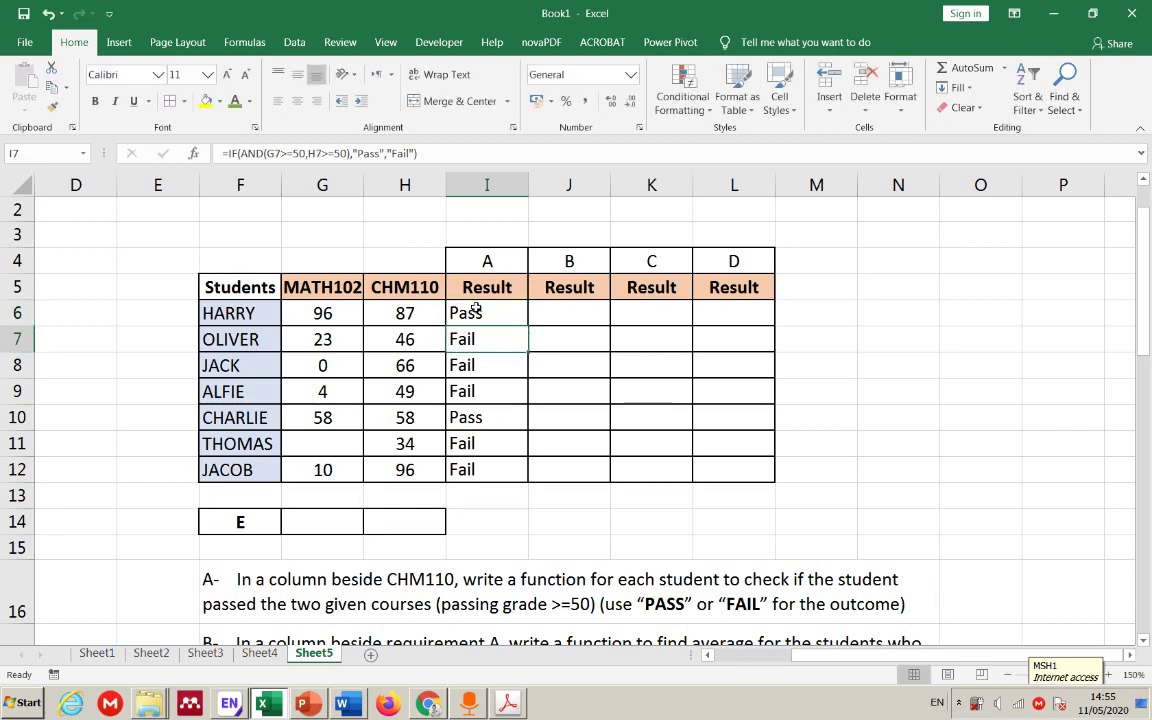
- Insert a new column before column J and merge and center the A heading across I4:J4
left_click(560, 183)
right_click(560, 187)
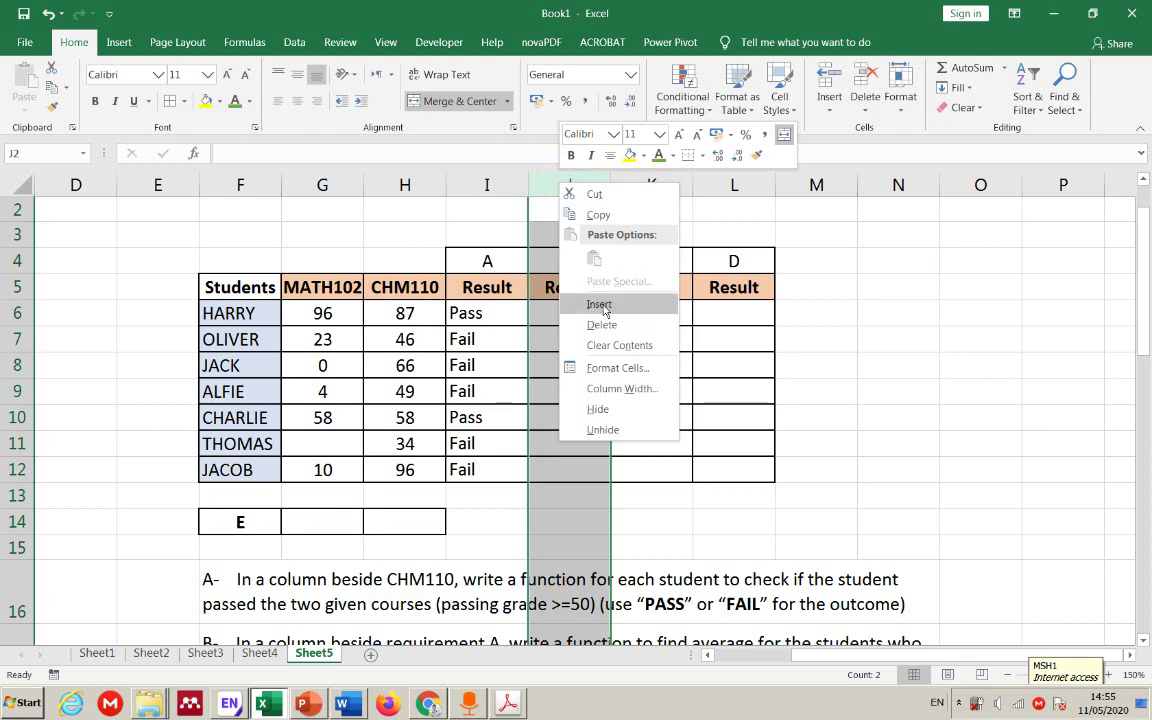
left_click(600, 303)
left_click_drag(507, 260, 532, 260)
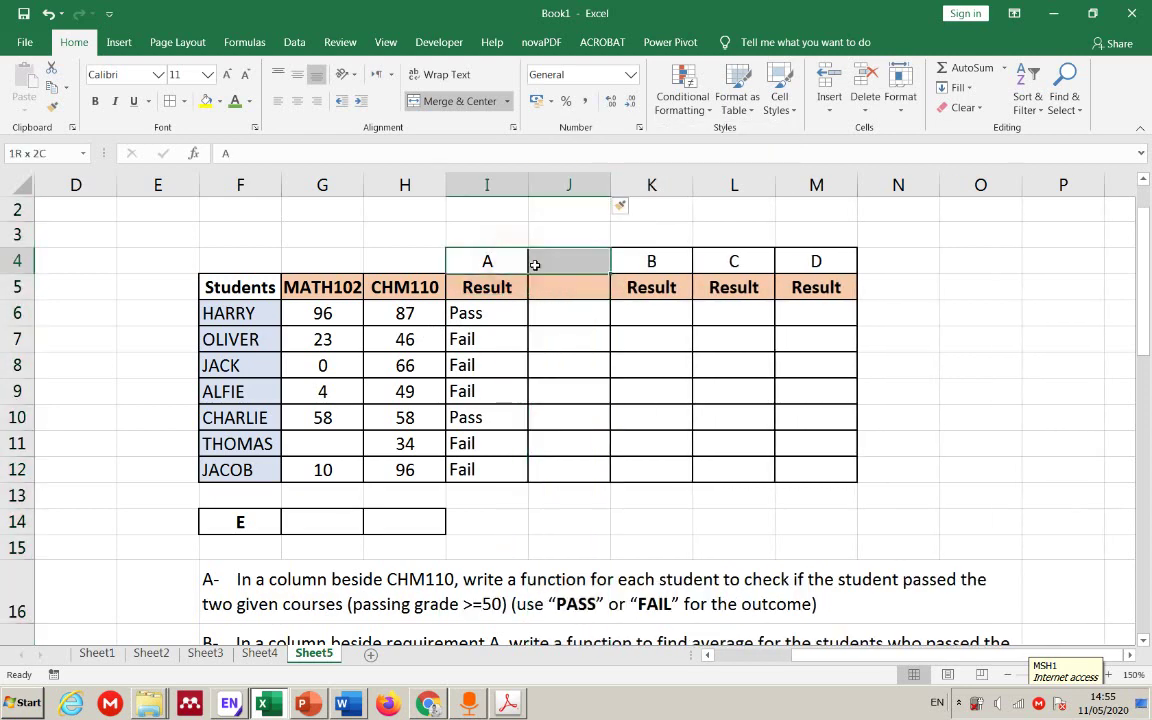
left_click(431, 102)
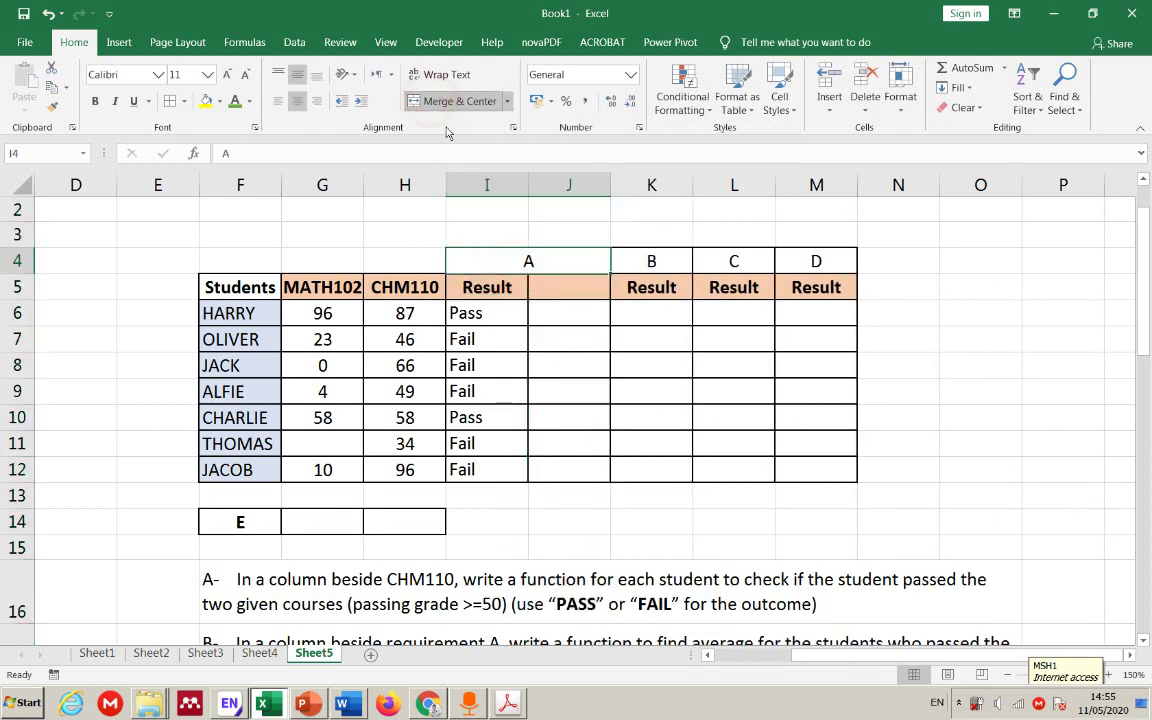
- Label the two columns under heading A "method 1" in I5 and "method 2" in J5
double_click(517, 287)
left_click_drag(517, 287, 451, 290)
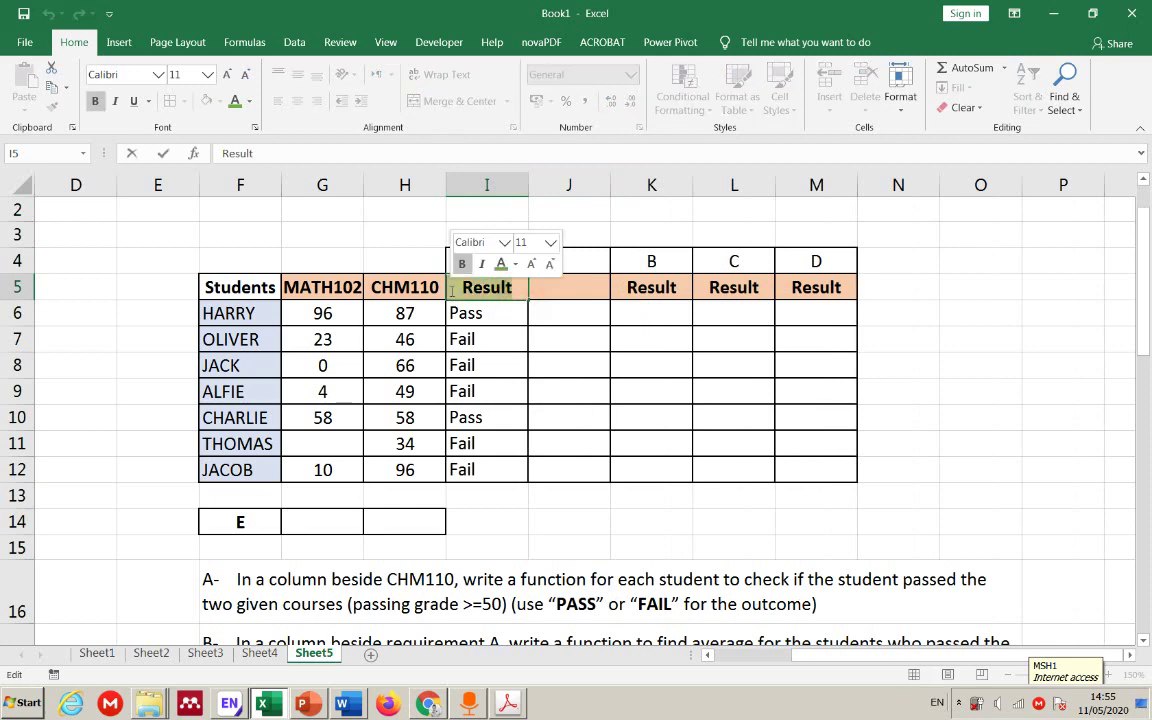
type("method 1")
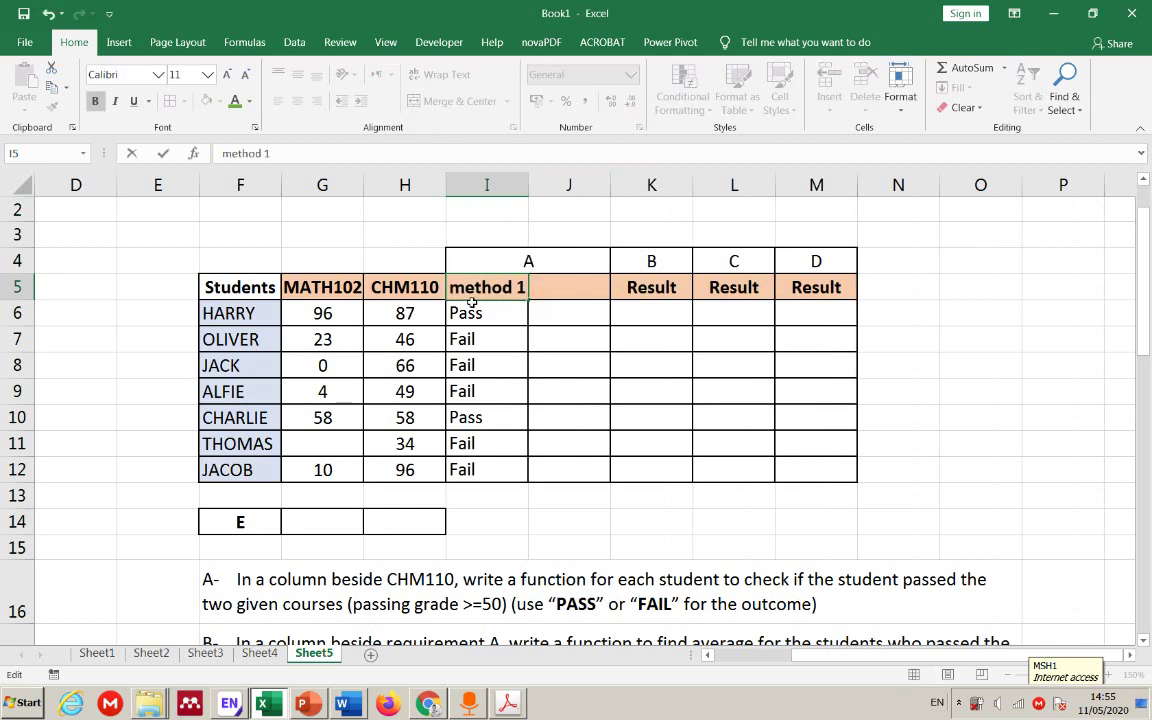
key("Return")
left_click(550, 290)
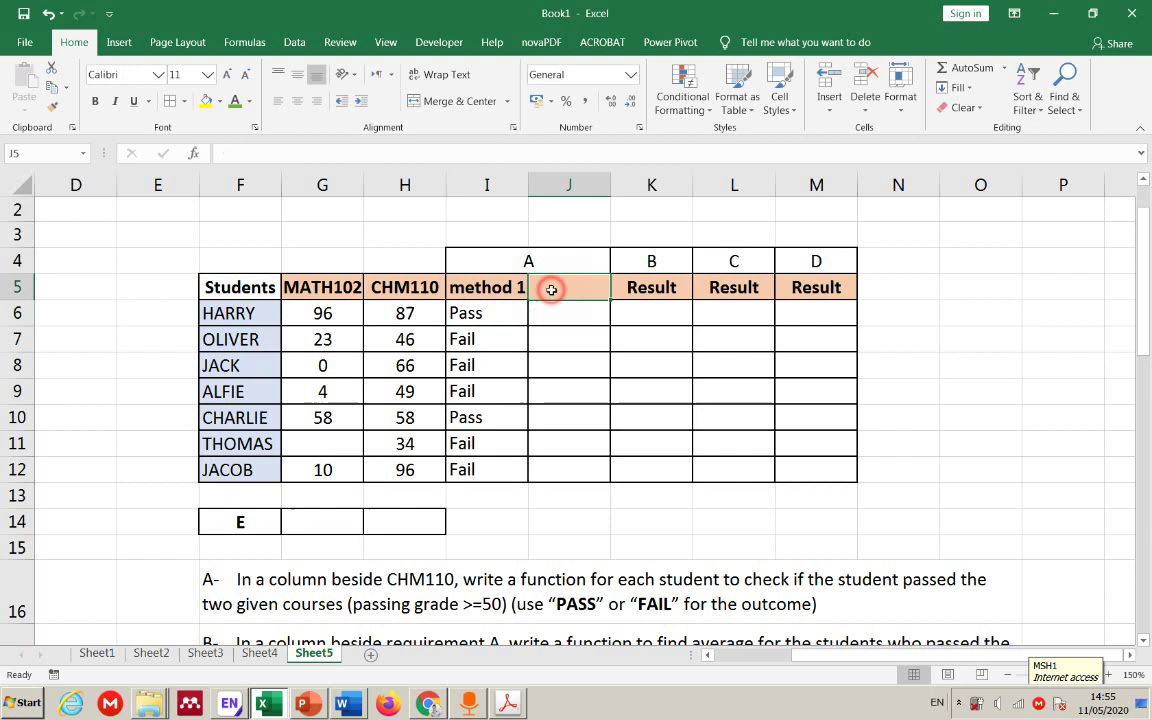
type("me")
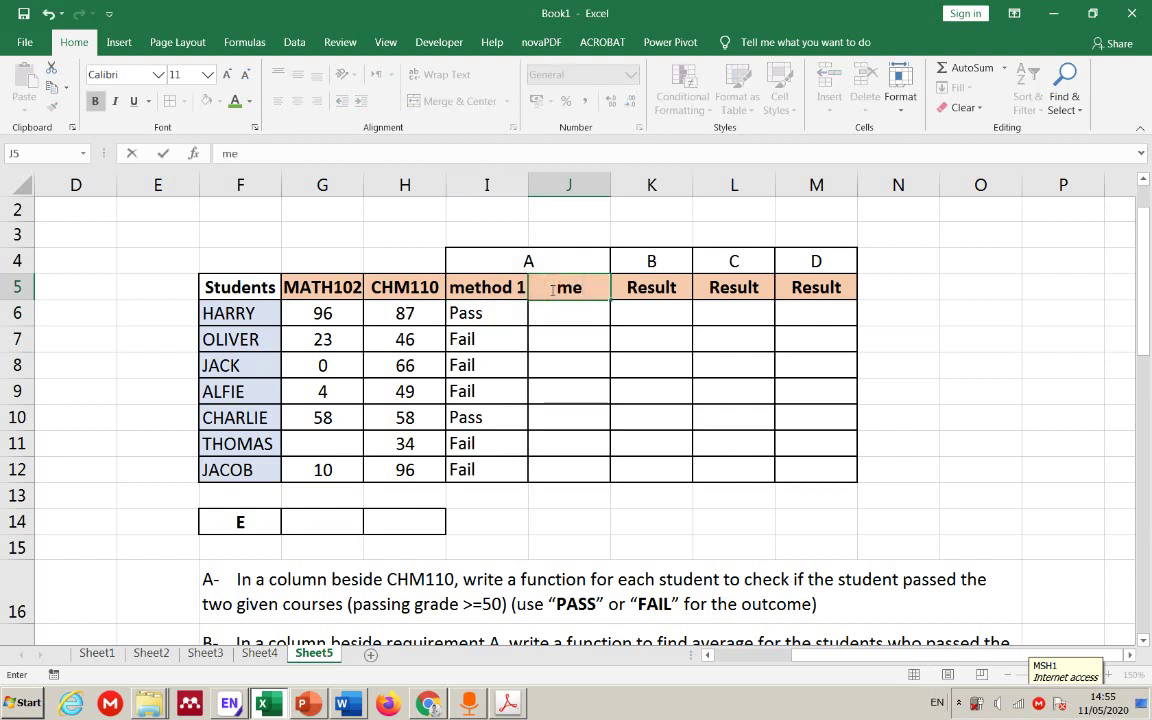
type("thod 2")
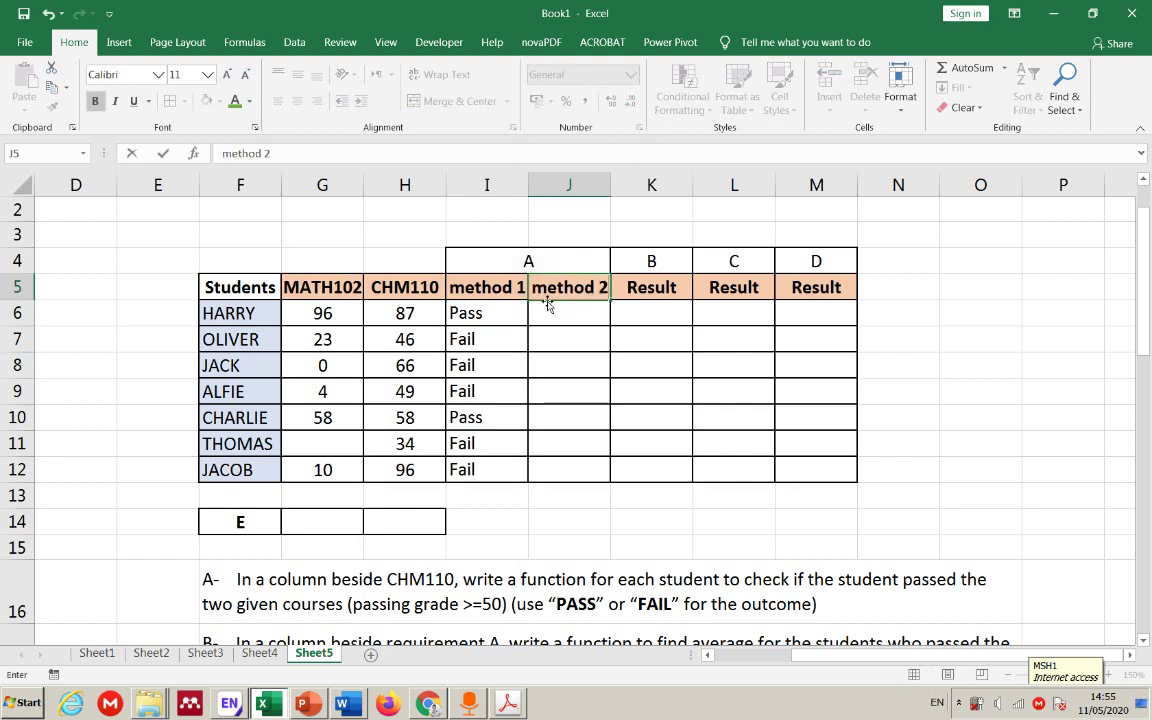
- Start an IF formula in J6 with an OR function nested as its logical test
left_click(550, 308)
type("=")
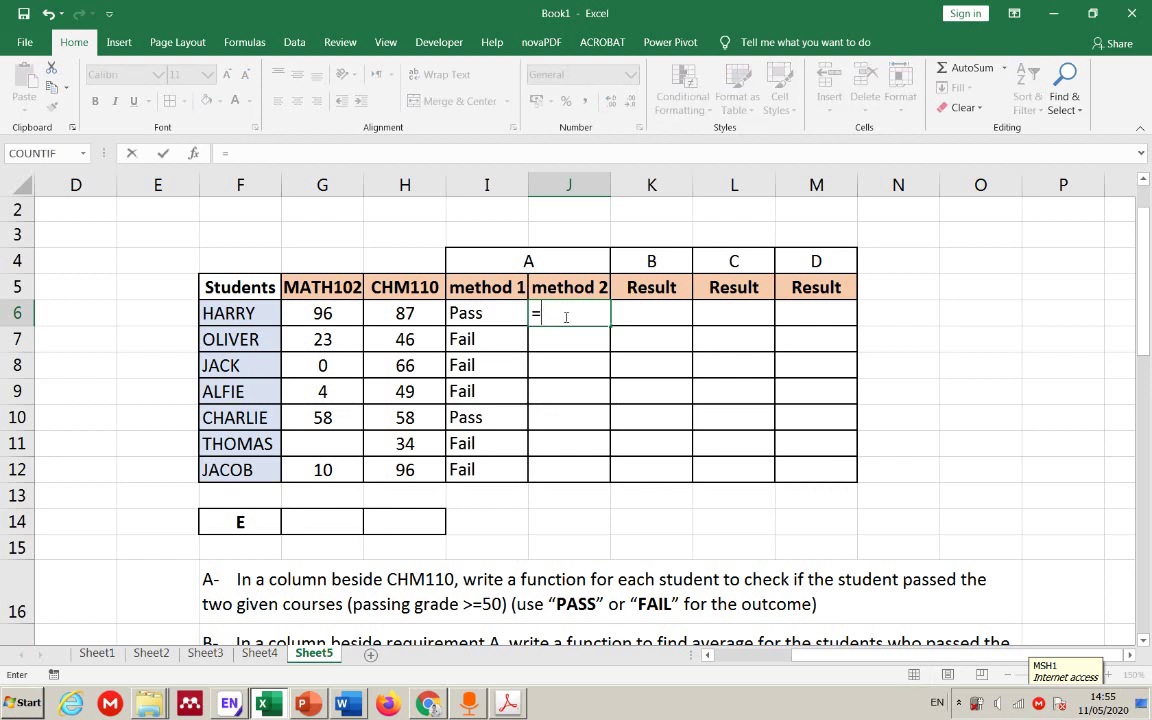
type("if")
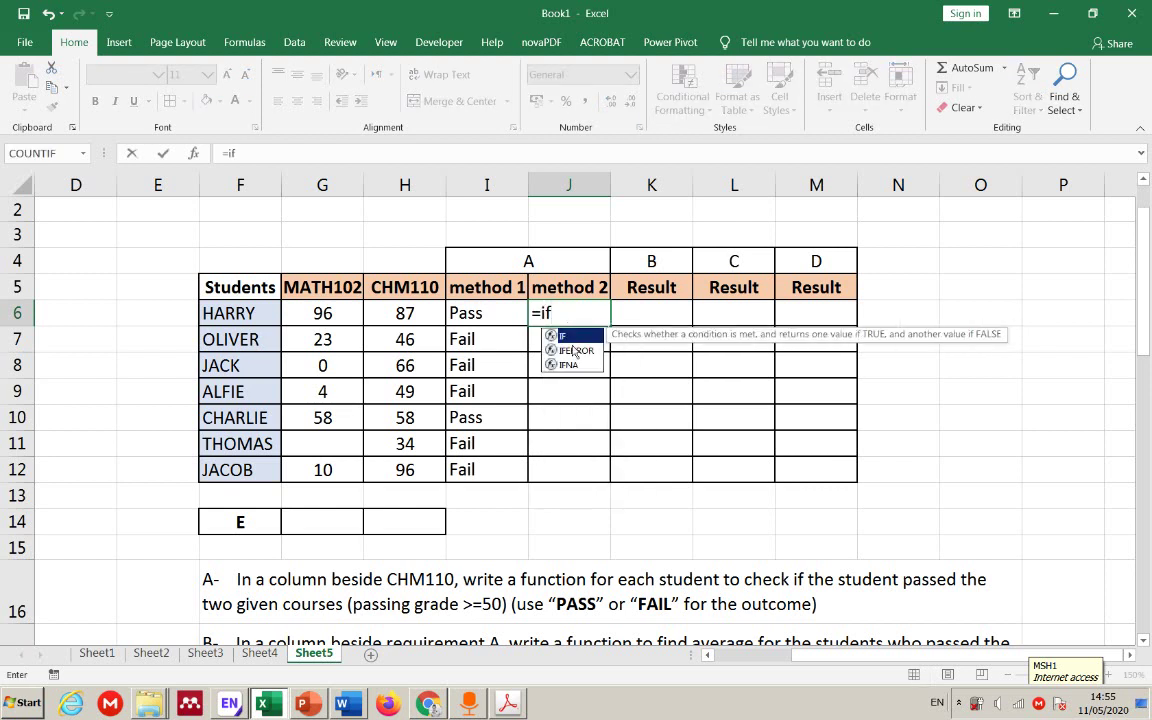
double_click(573, 341)
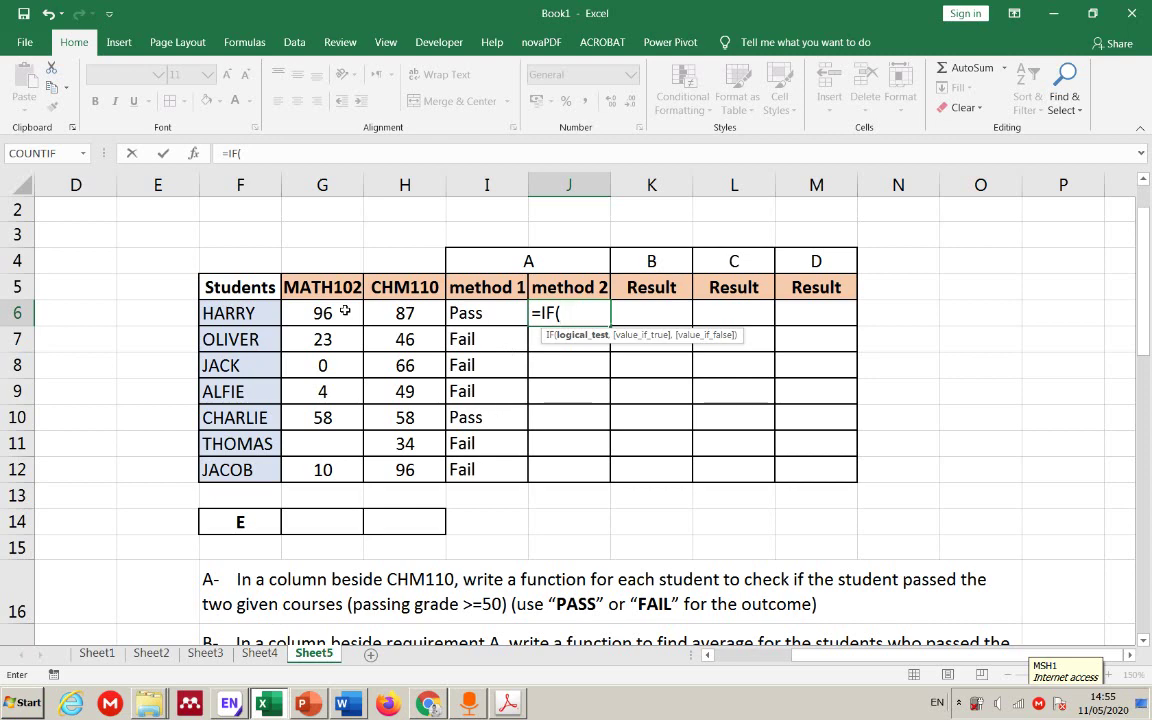
type("or")
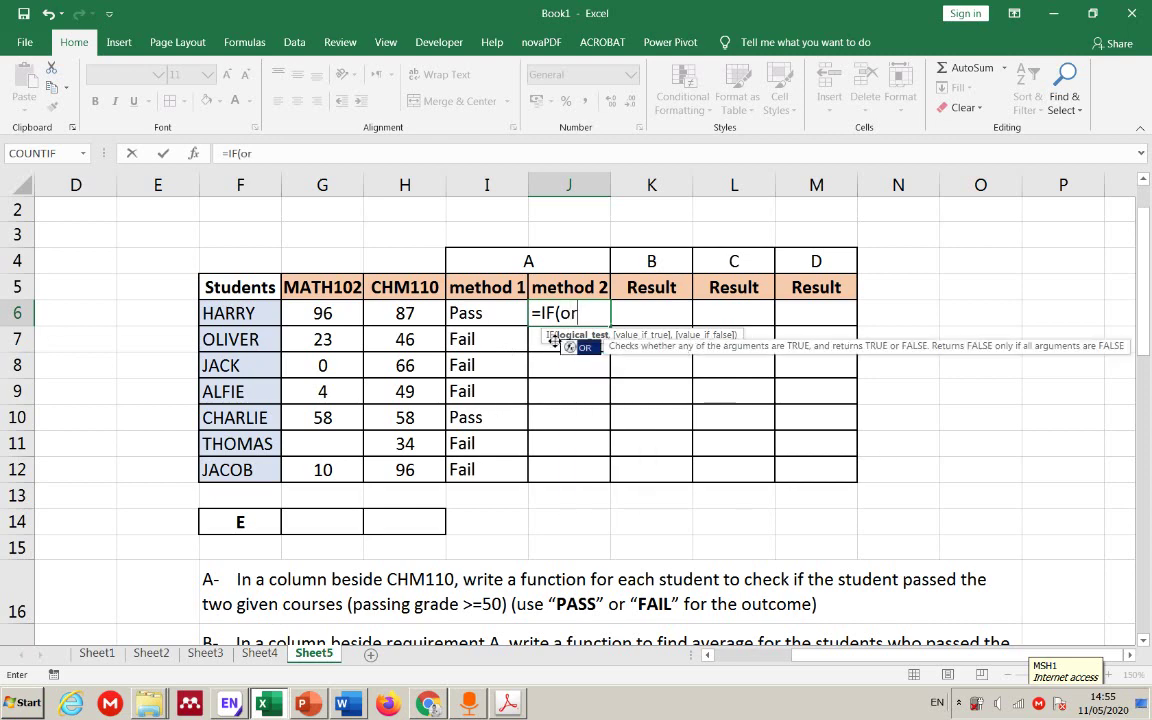
double_click(583, 349)
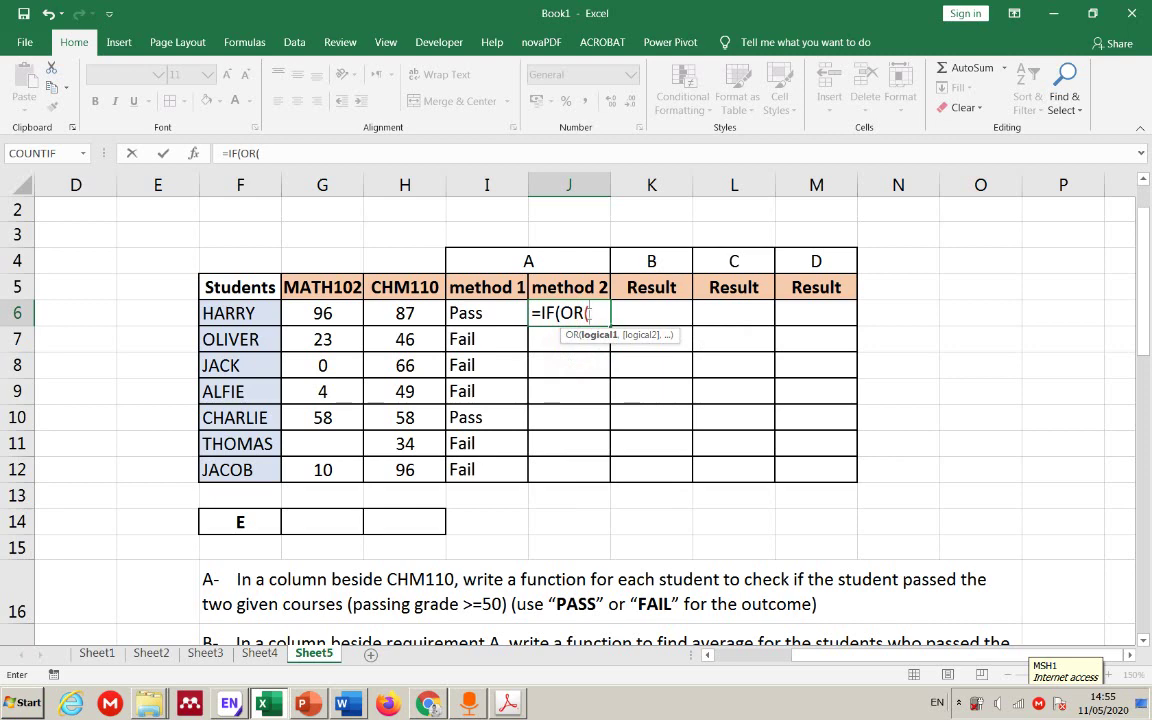
- Enter the failing conditions G6<50 and H6<50 in J6's OR function and close it
left_click(333, 314)
type("<50,")
left_click(396, 314)
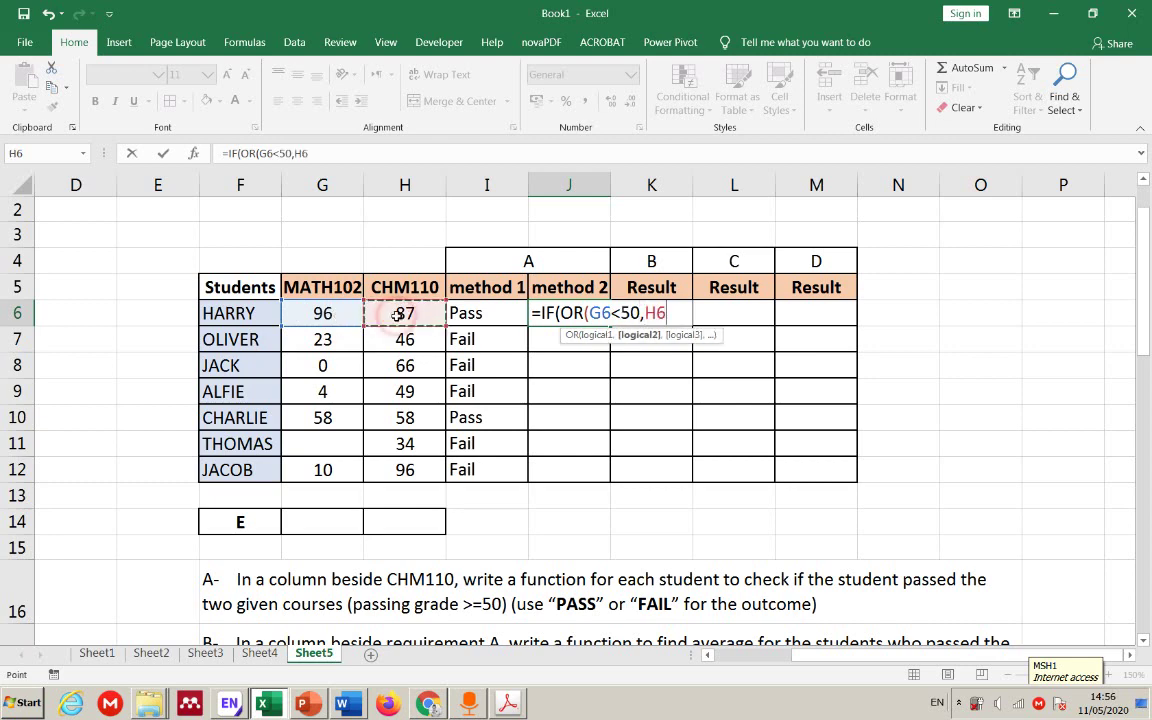
type("<50")
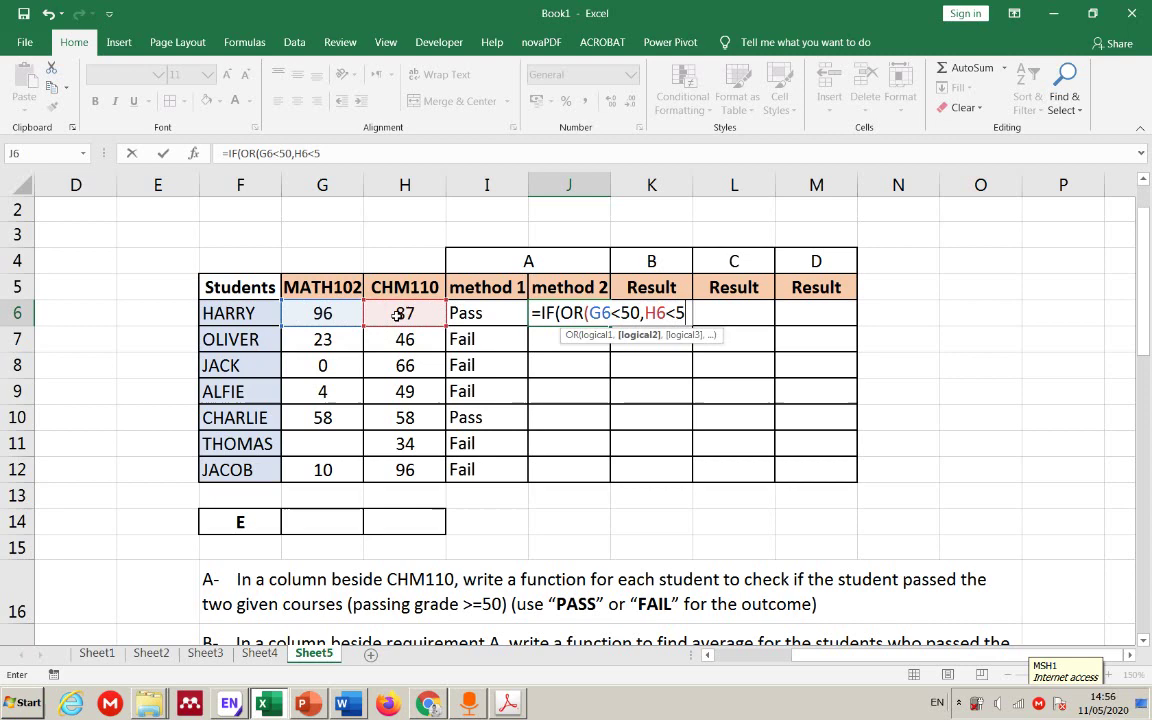
type(")")
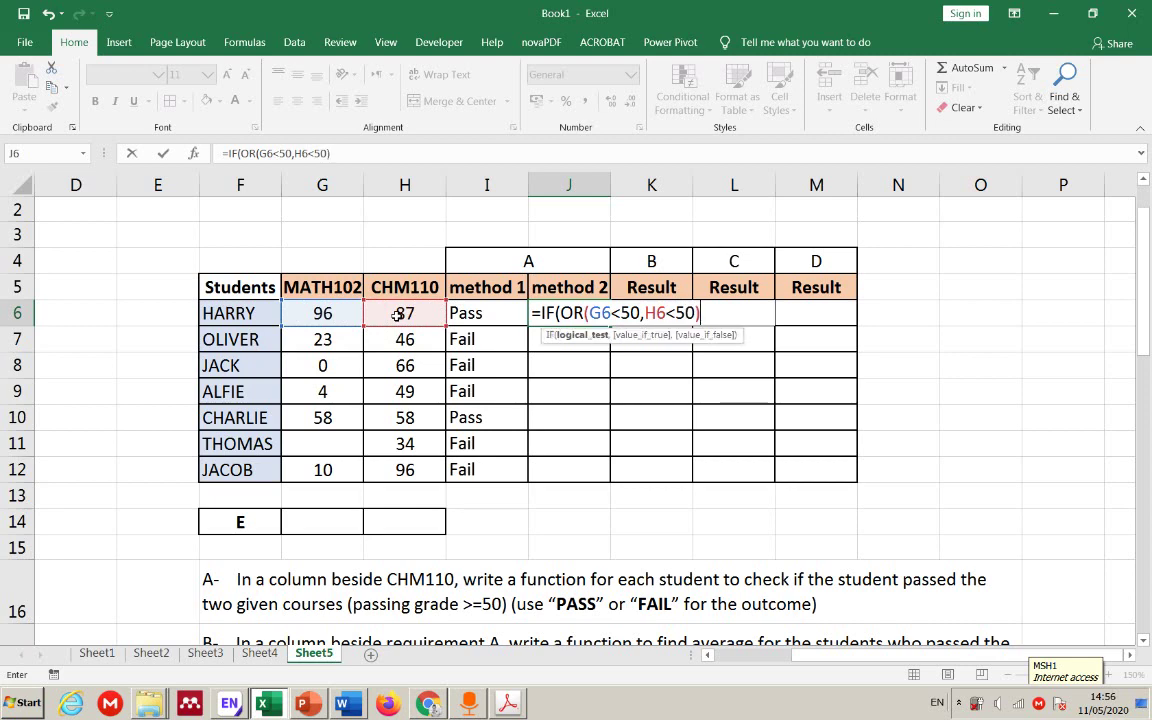
- Complete the J6 formula's arguments with "Fail" if true and "Pass" if false, and close the IF function
type(",\"F")
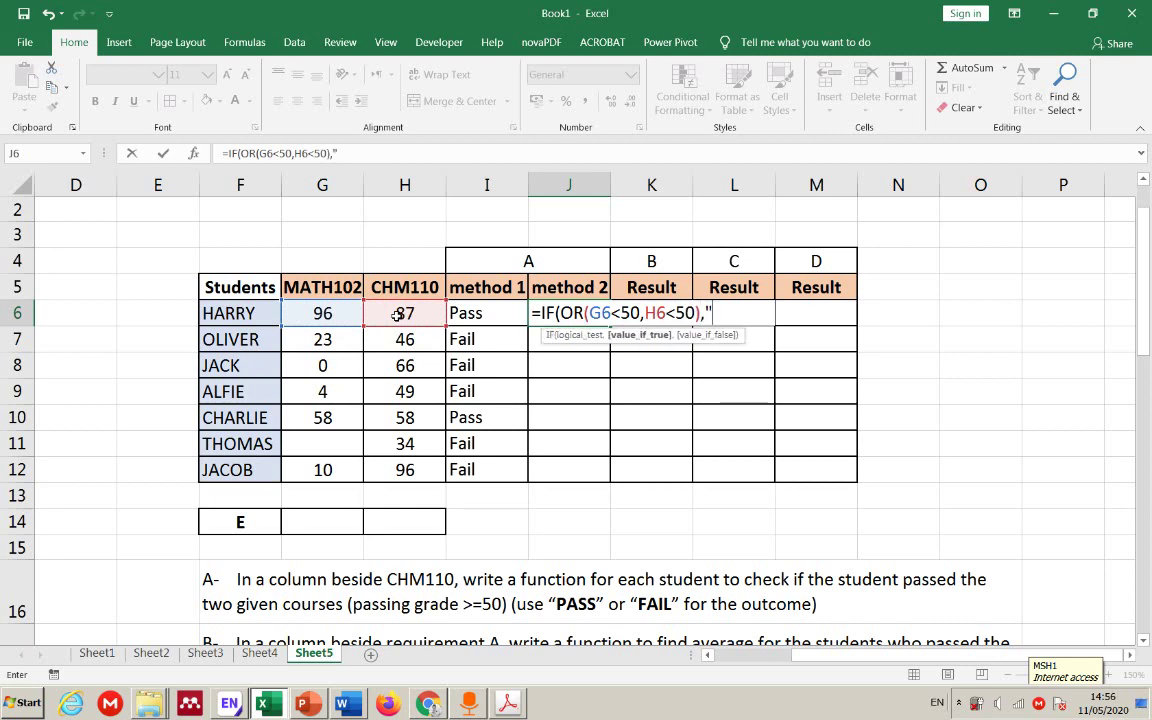
type("ail")
type("ed")
key("BackSpace")
key("BackSpace")
type("\",")
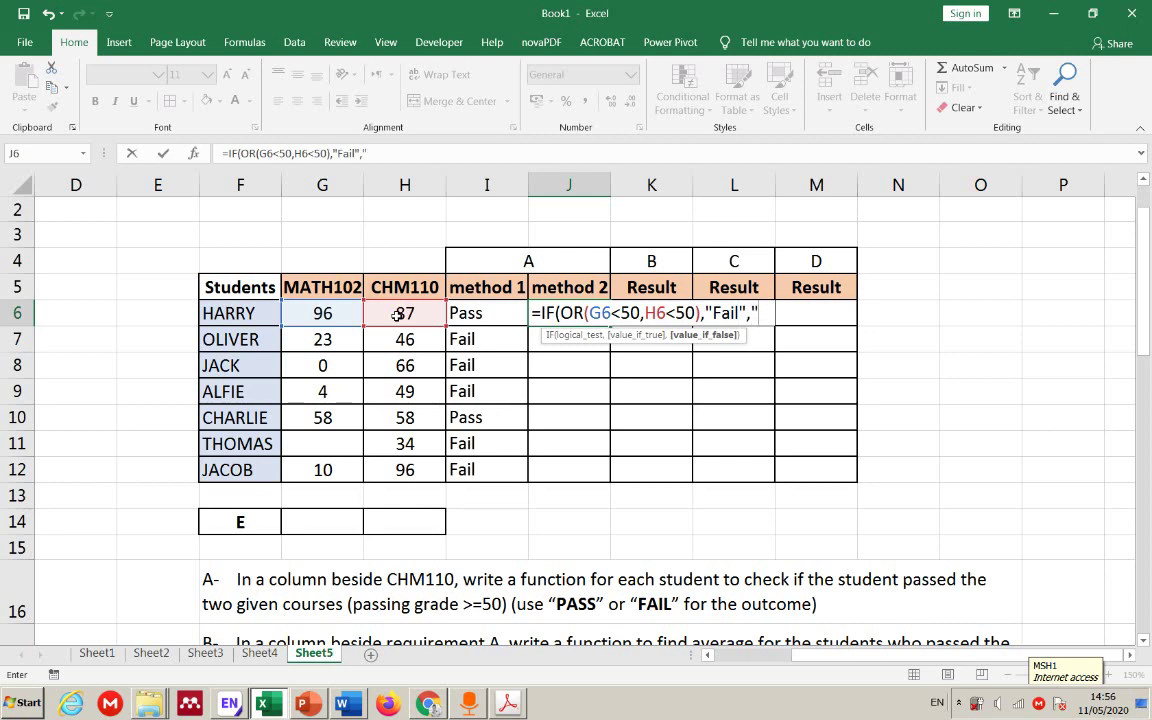
left_click_drag(589, 313, 697, 313)
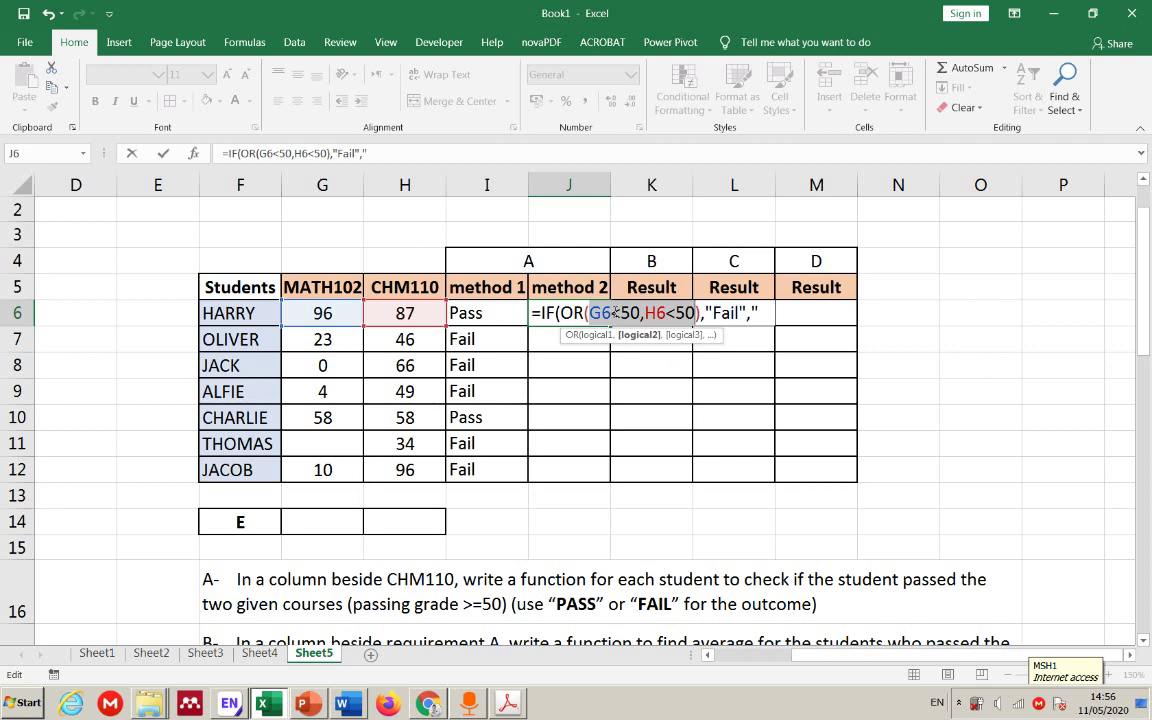
left_click(771, 313)
type("Pass\"")
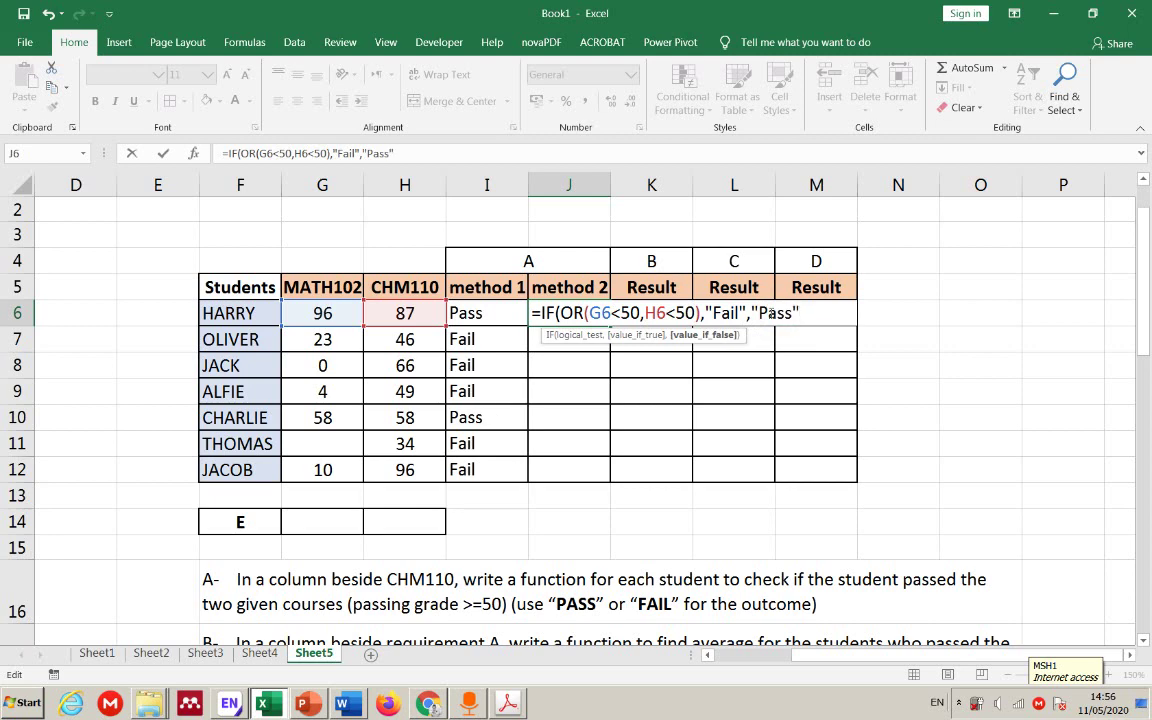
type(")")
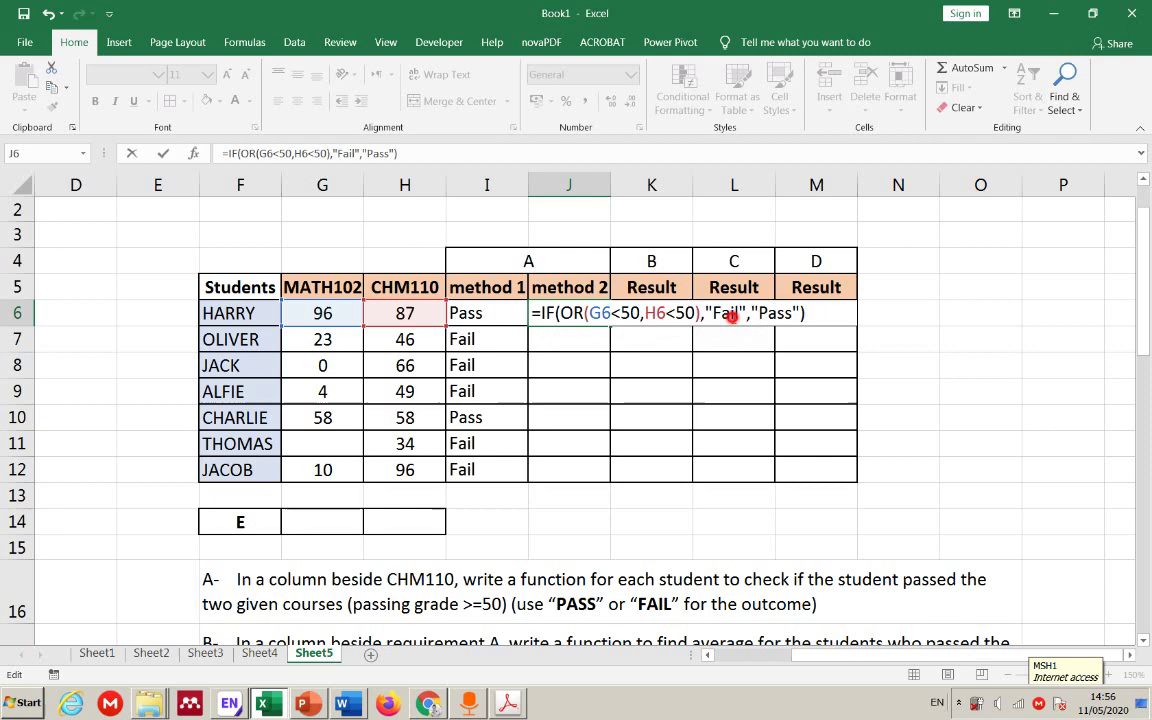
- Examine J6's IF formula argument by argument, checking the OR logical test and the value if true
left_click(735, 313)
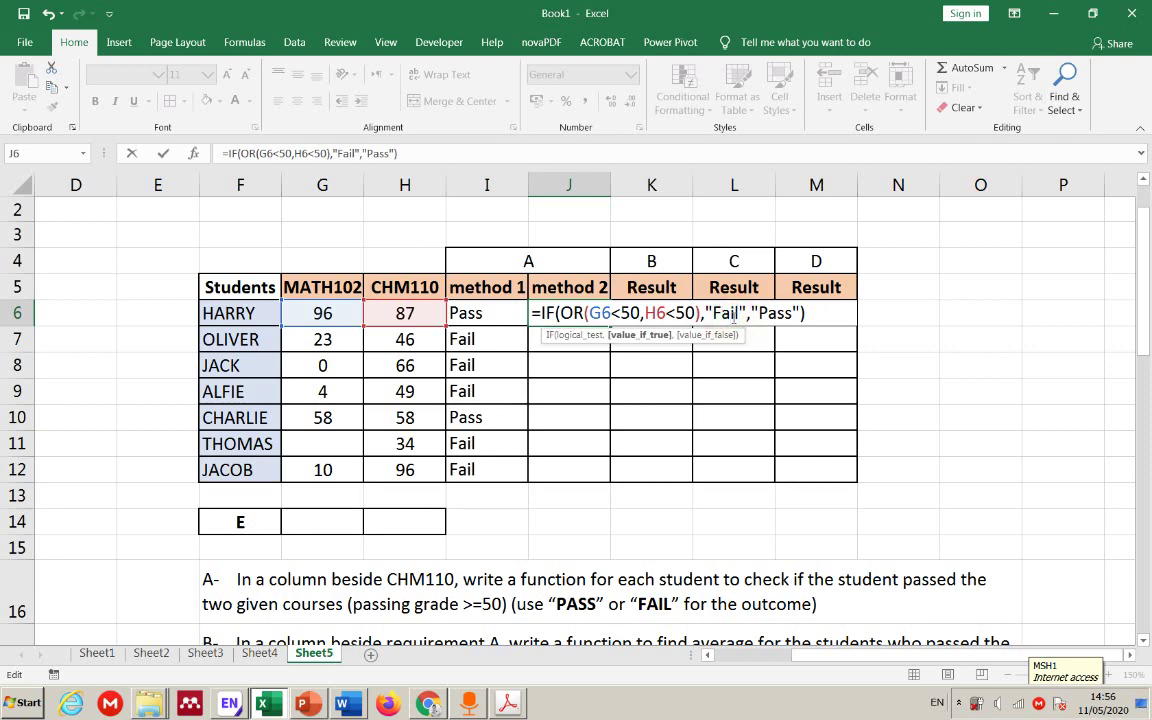
left_click(573, 313)
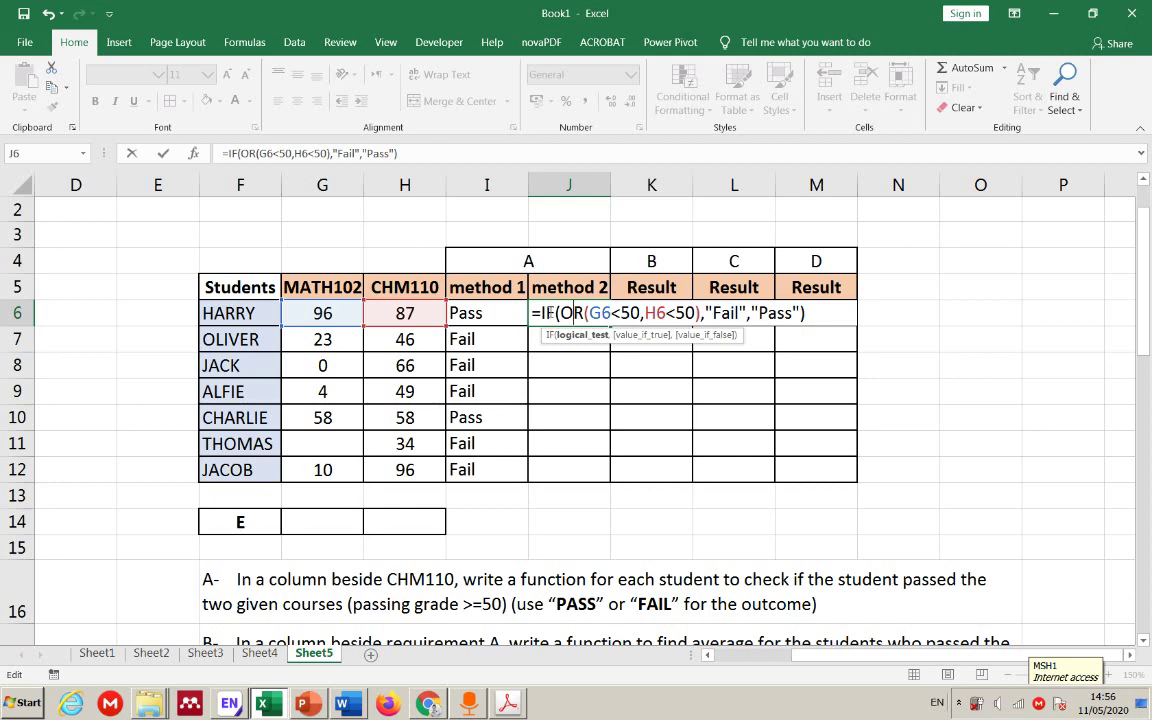
left_click(599, 313)
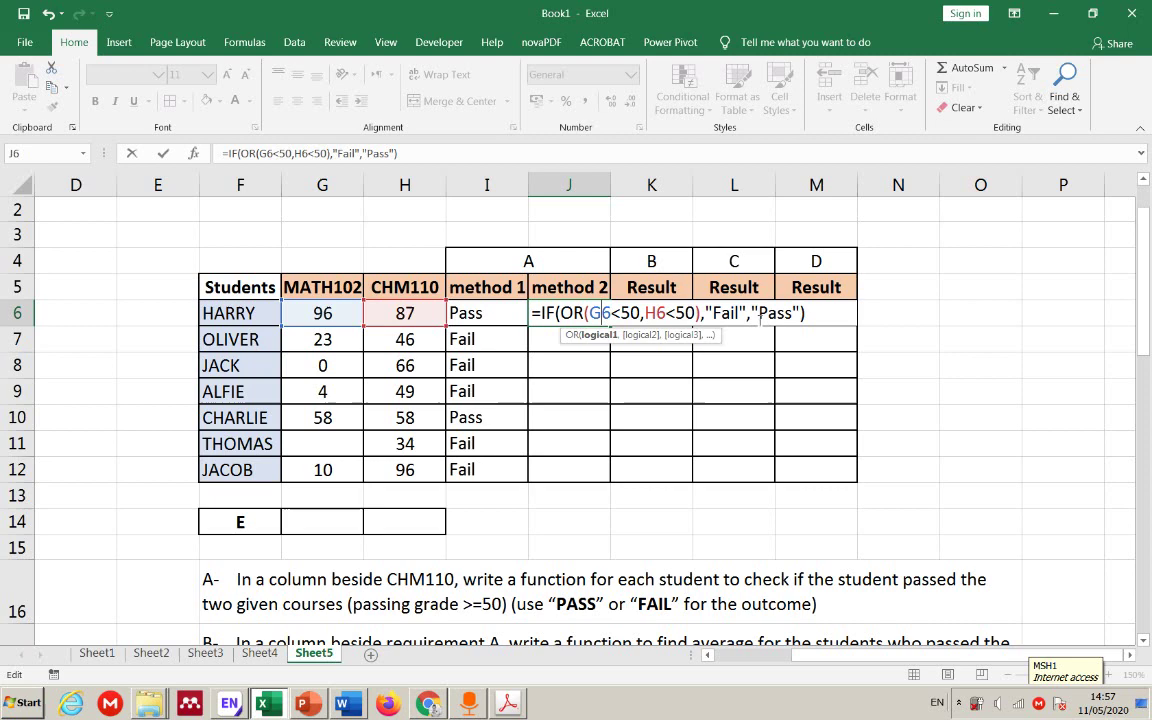
left_click(714, 313)
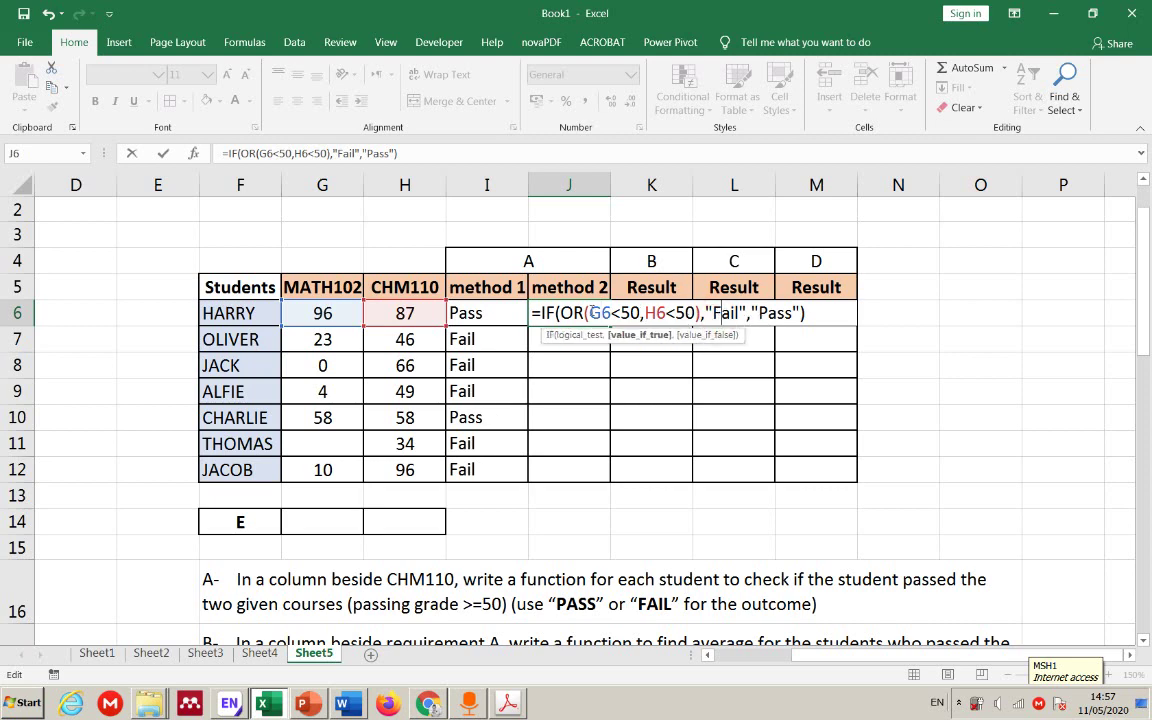
left_click_drag(586, 313, 630, 315)
left_click(600, 334)
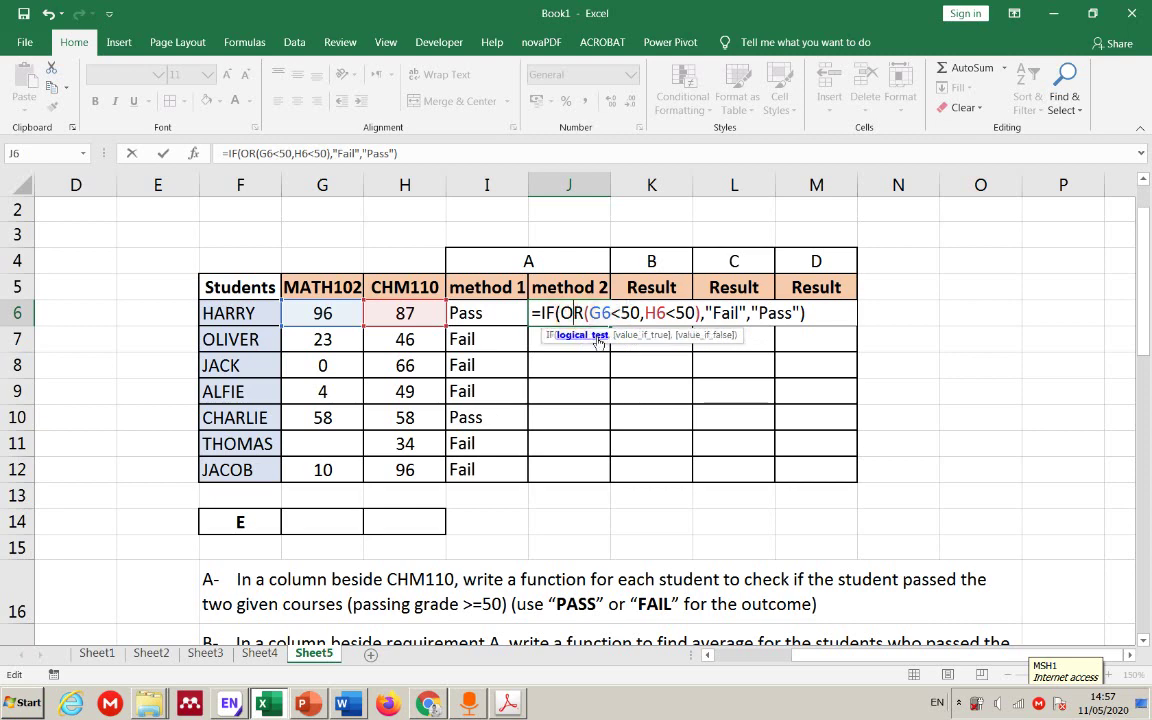
left_click(623, 337)
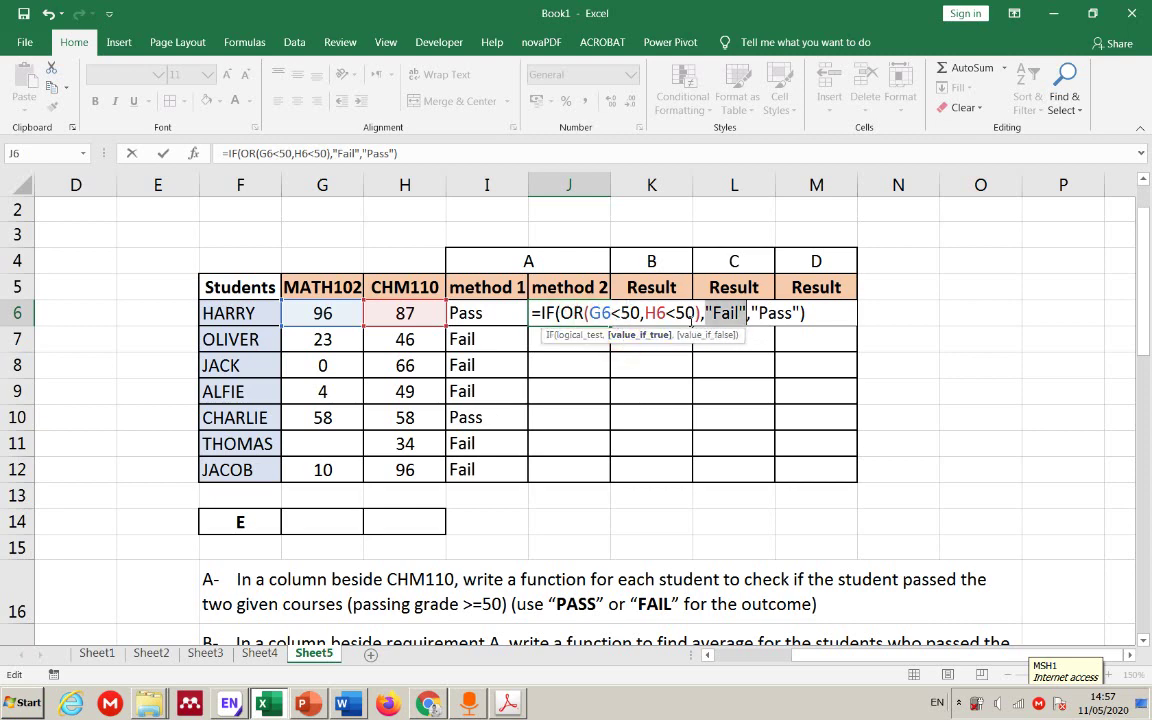
- Annotate J6's formula on screen in red, underlining both OR conditions and linking them to "Fail" with T marks
key("ctrl+shift+p")
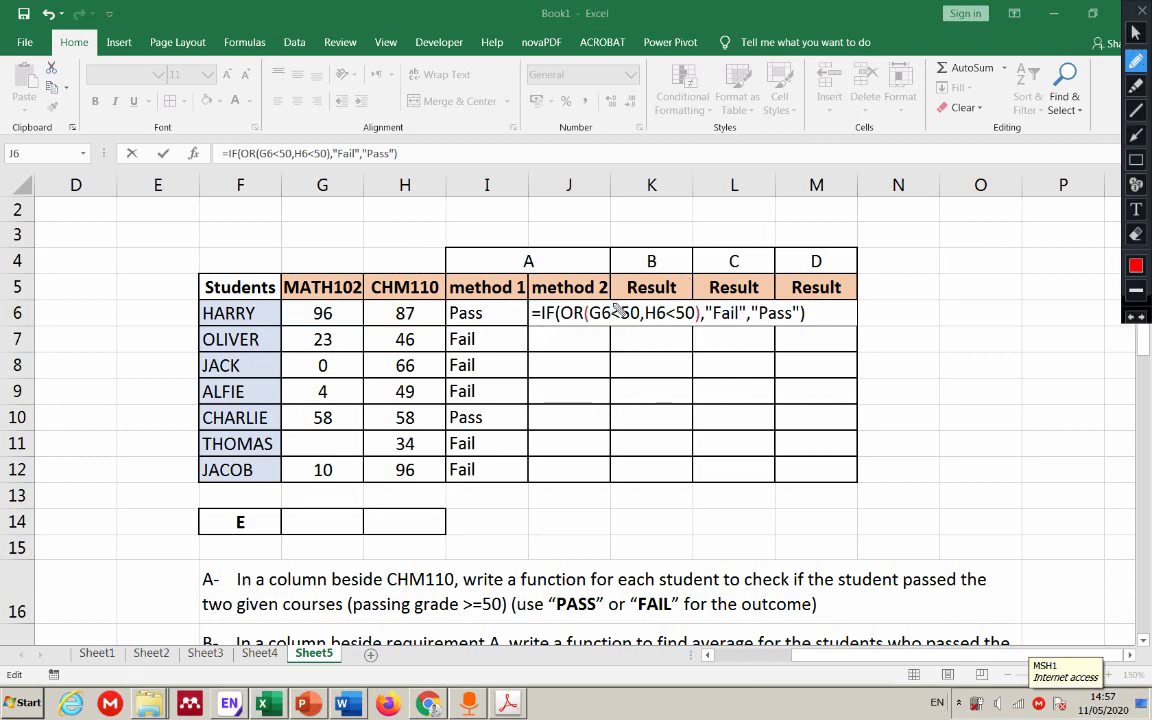
mouse_move(587, 320)
left_mouse_down()
mouse_move(636, 321)
mouse_move(655, 290)
mouse_move(716, 307)
left_mouse_up()
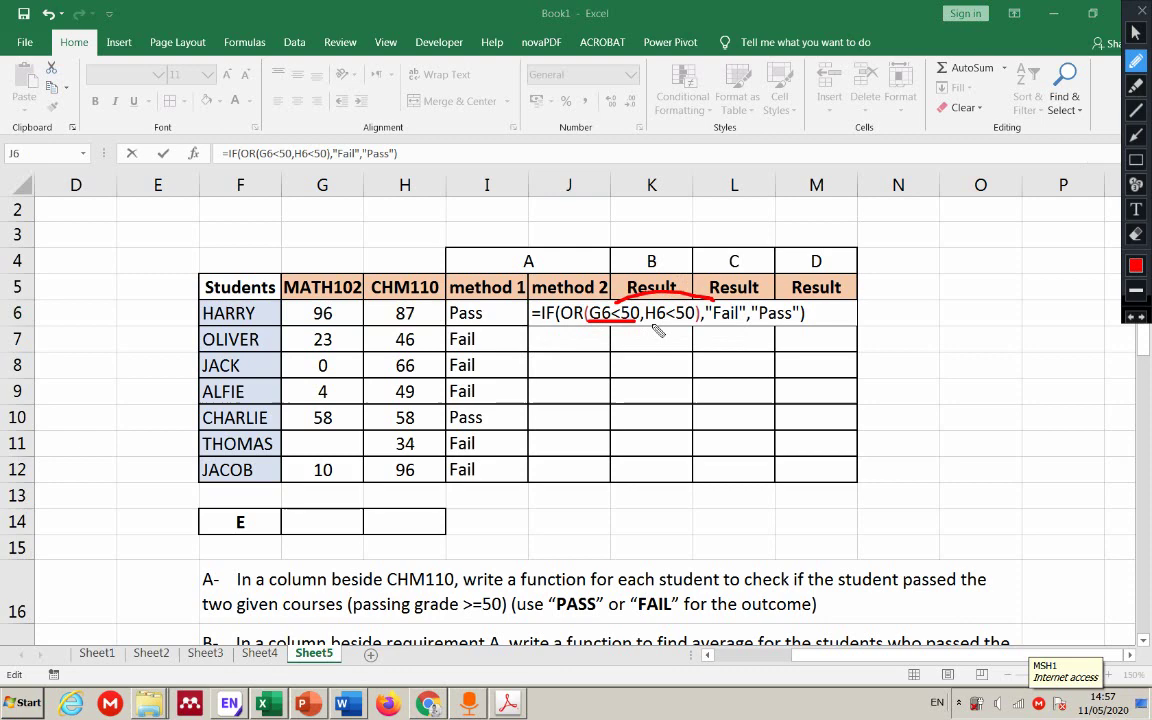
mouse_move(645, 321)
left_mouse_down()
mouse_move(686, 337)
mouse_move(728, 324)
left_mouse_up()
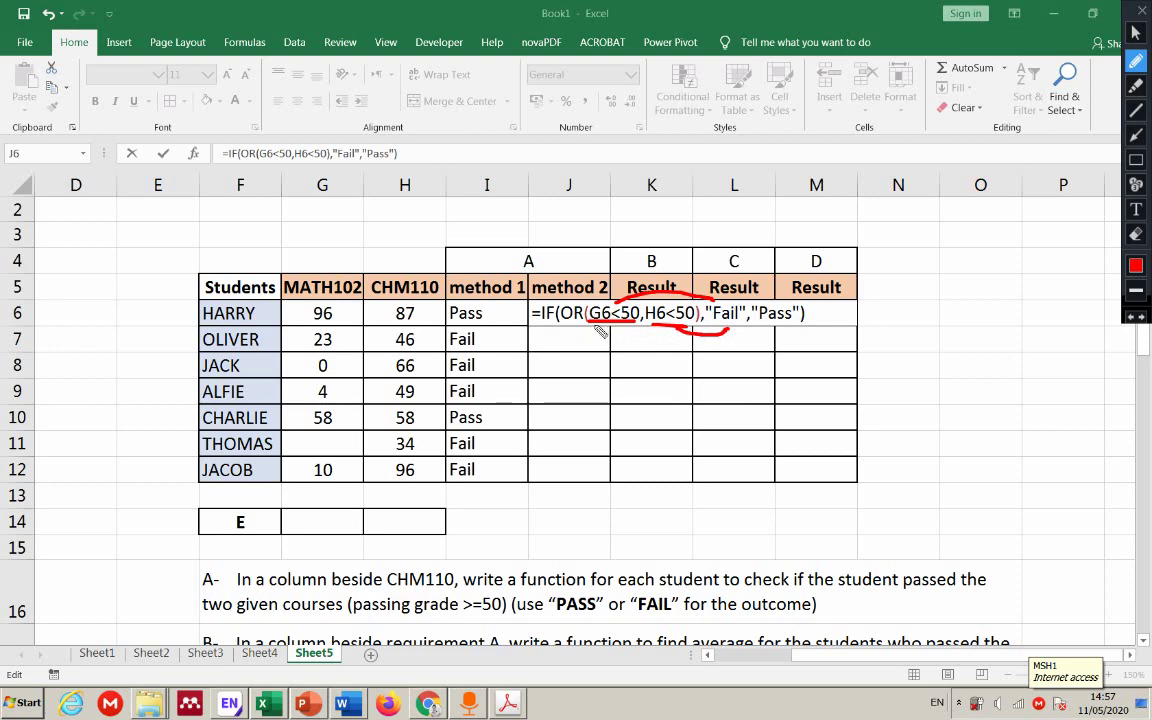
left_click_drag(590, 322, 712, 358)
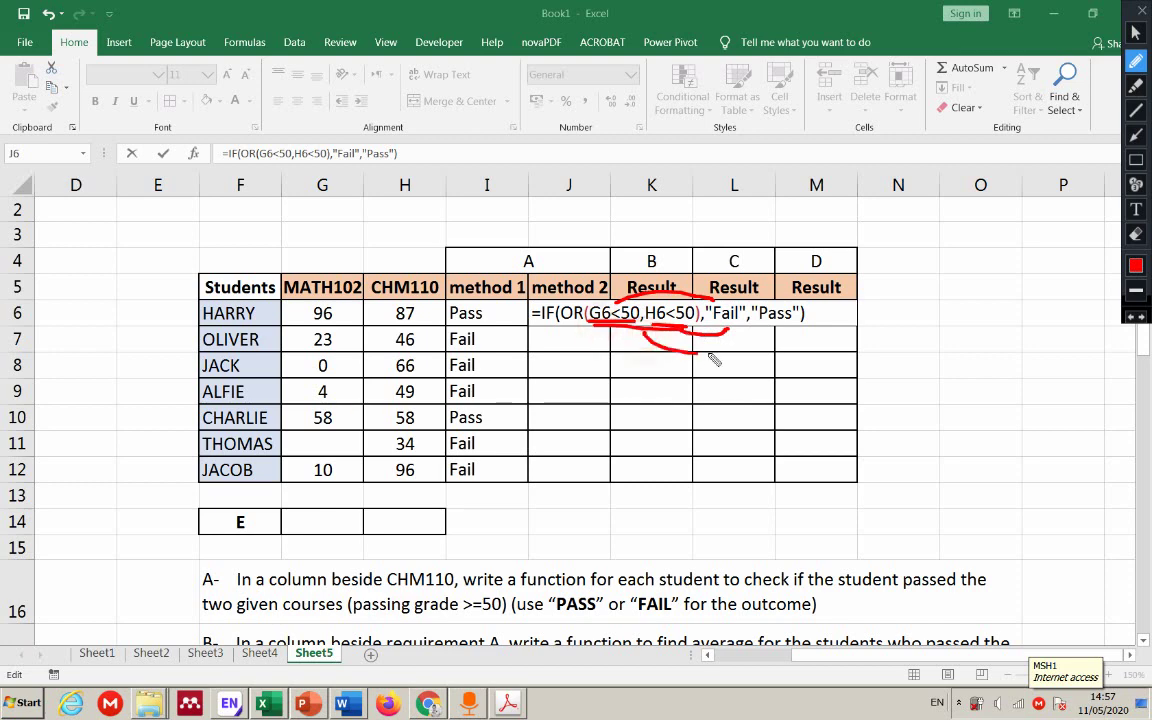
left_click_drag(675, 276, 675, 286)
left_click_drag(708, 323, 695, 366)
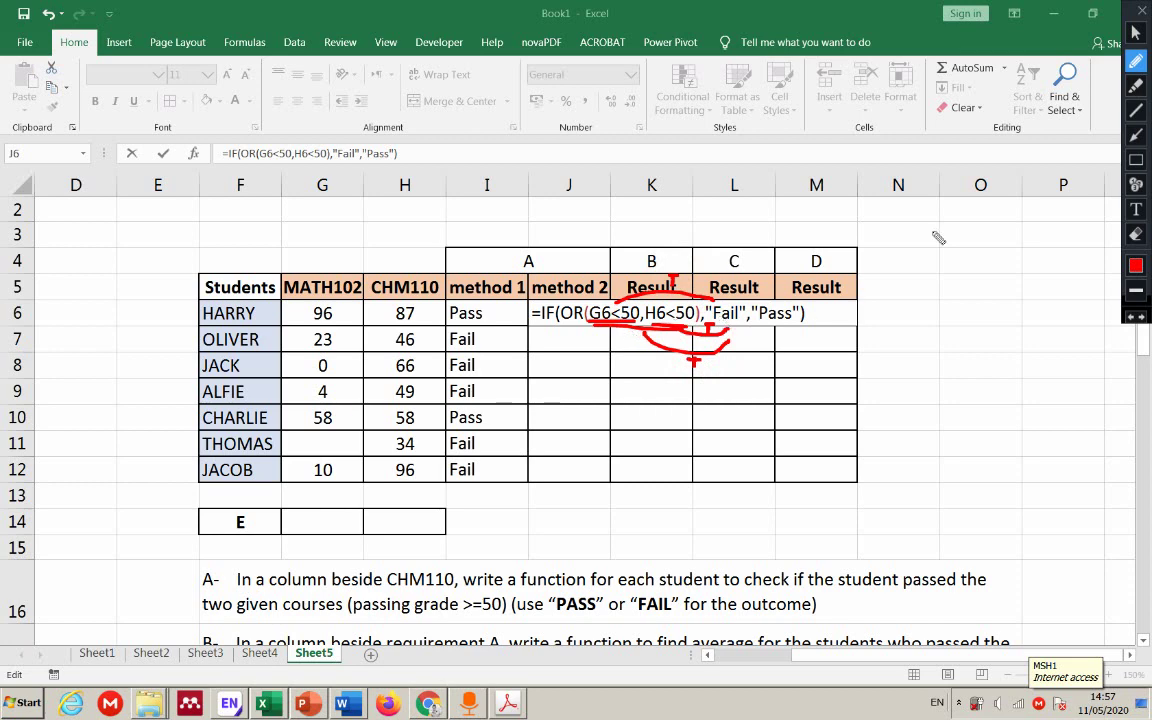
- Annotate in green how both OR conditions being false leads to "Pass", then erase all annotations and leave drawing mode
left_click(1136, 265)
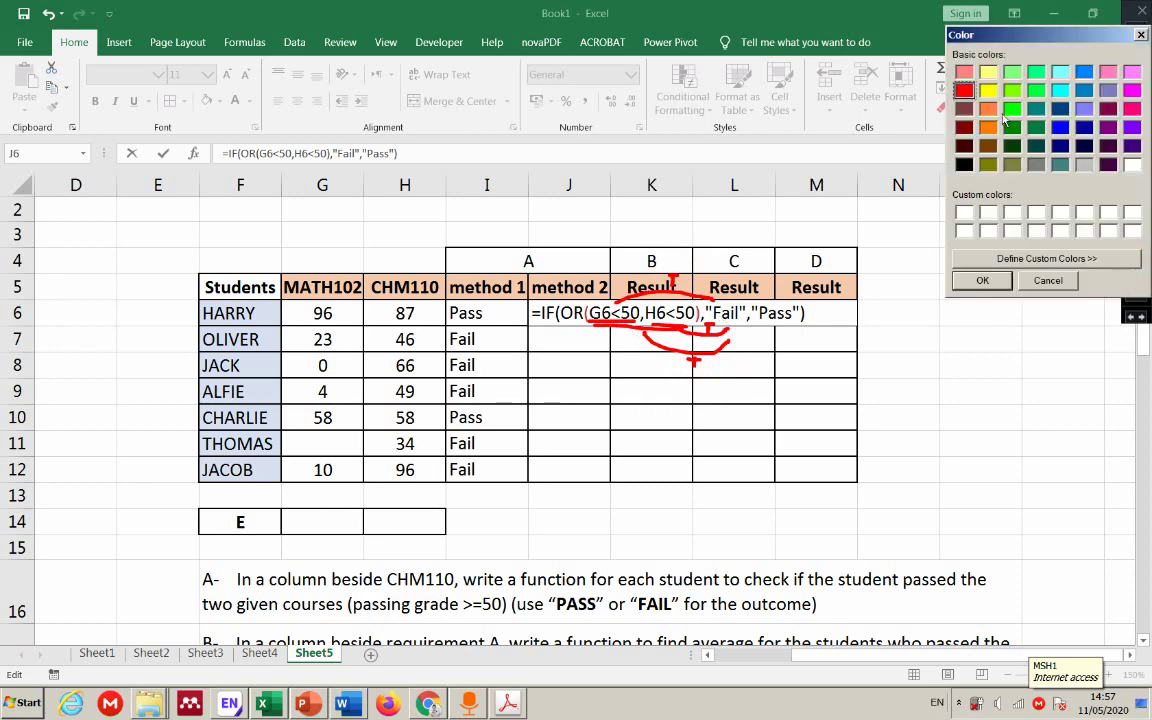
left_click(982, 280)
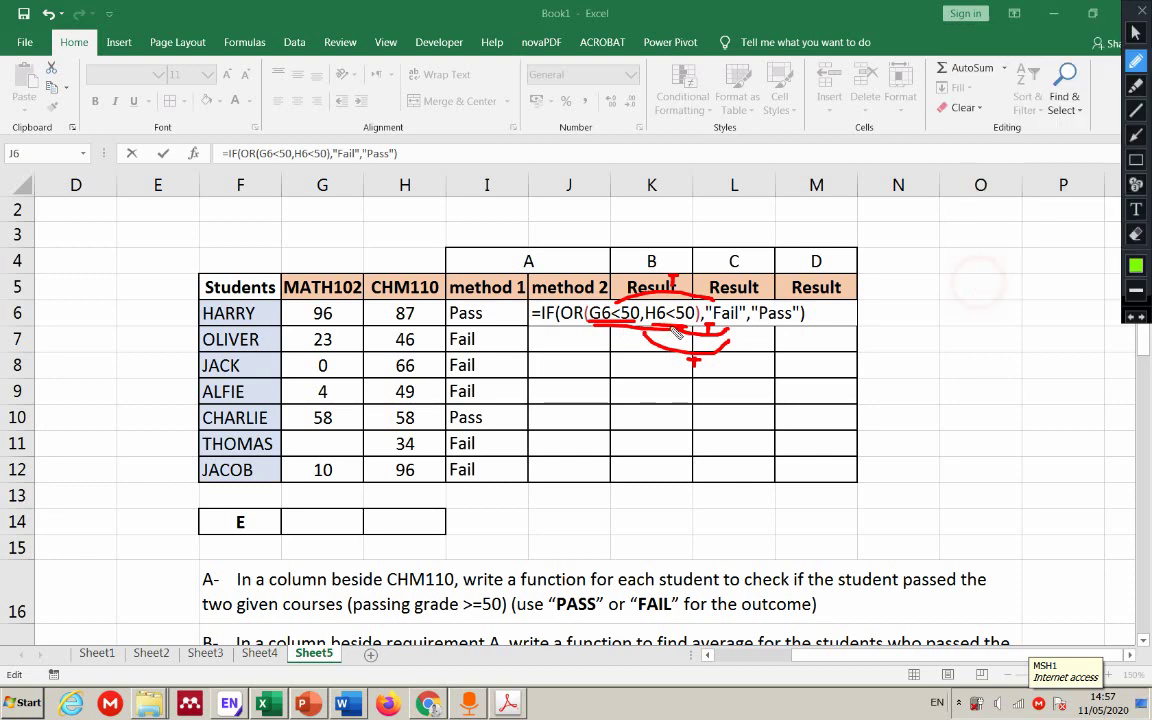
mouse_move(697, 306)
left_mouse_down()
mouse_move(610, 302)
mouse_move(595, 322)
mouse_move(690, 320)
mouse_move(647, 303)
mouse_move(660, 265)
mouse_move(733, 275)
mouse_move(764, 293)
left_mouse_up()
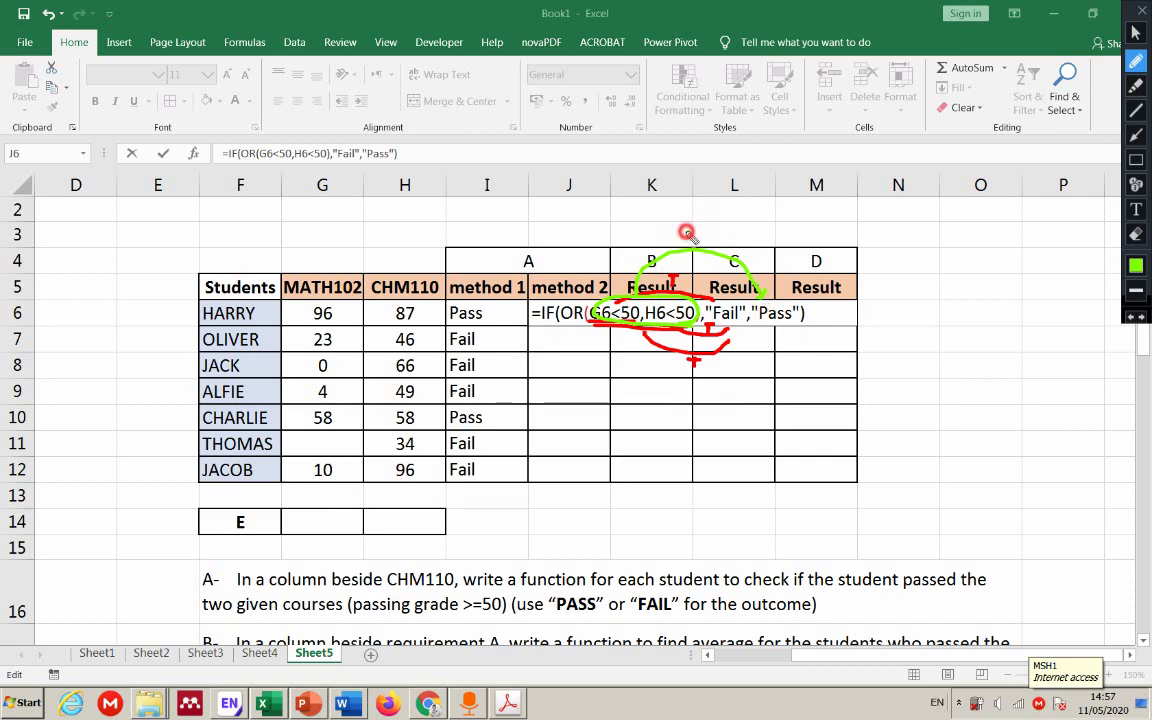
left_click_drag(687, 238, 705, 243)
left_click_drag(664, 358, 668, 365)
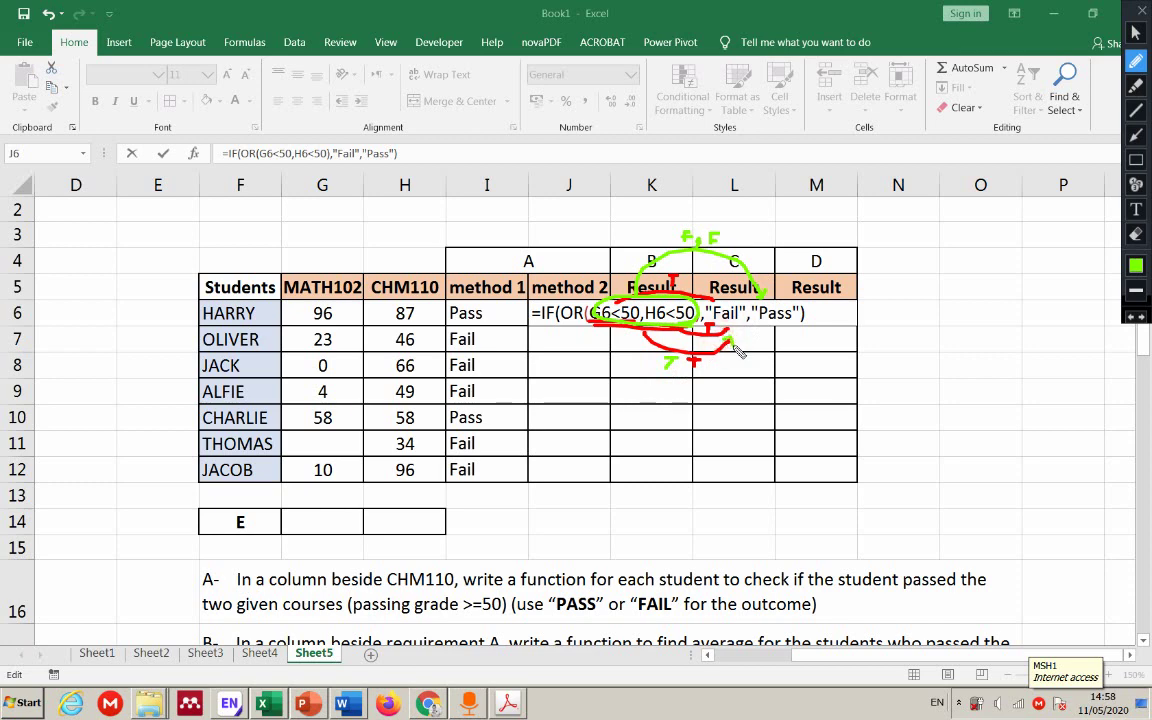
left_click_drag(714, 345, 733, 337)
key("ctrl+shift+e")
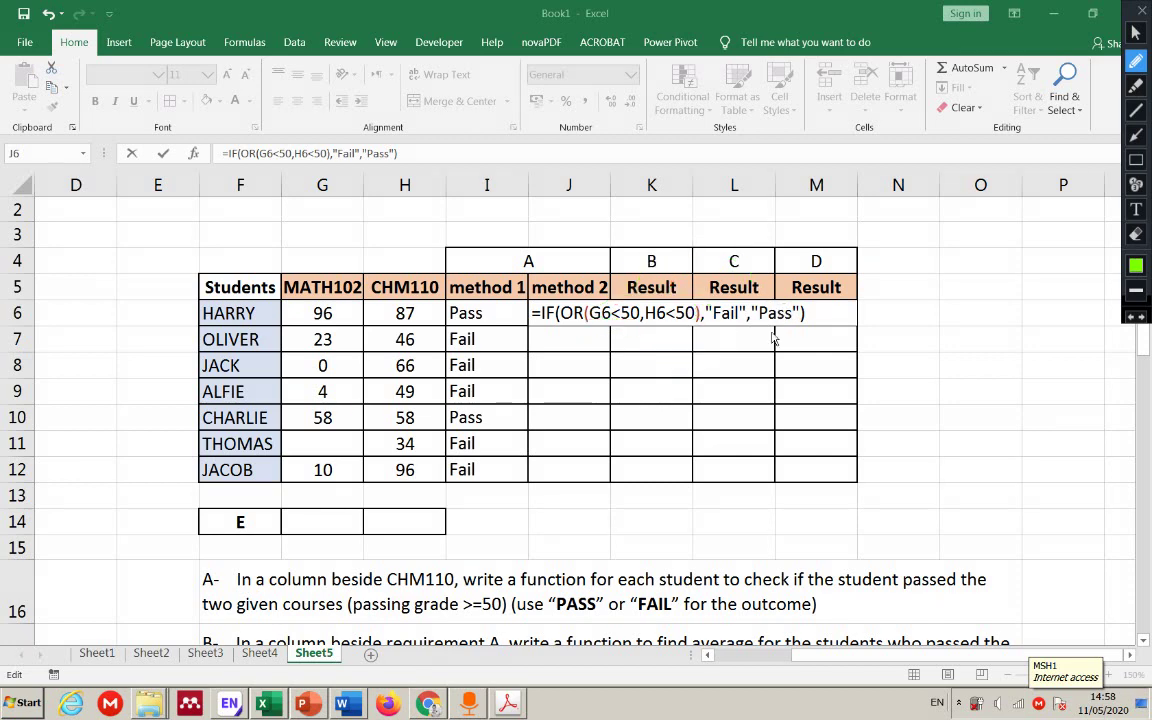
key("ctrl+shift+1")
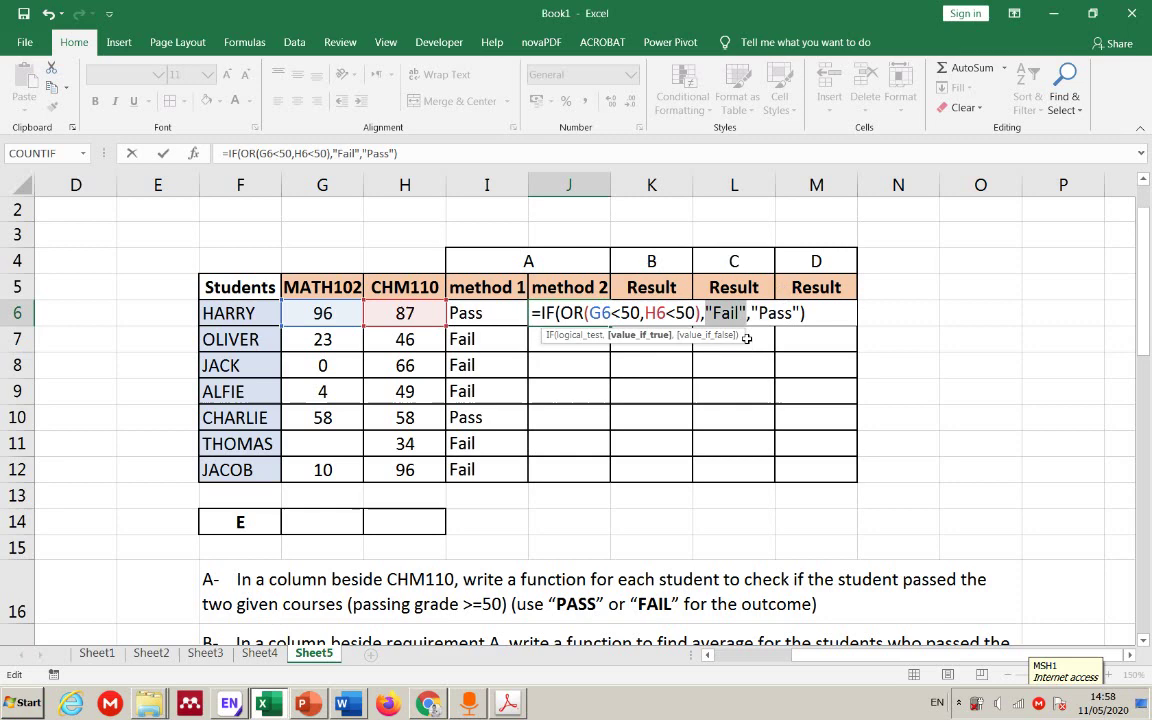
- Commit the OR-based formula in J6 and fill it down through J12
key("Return")
left_click(551, 318)
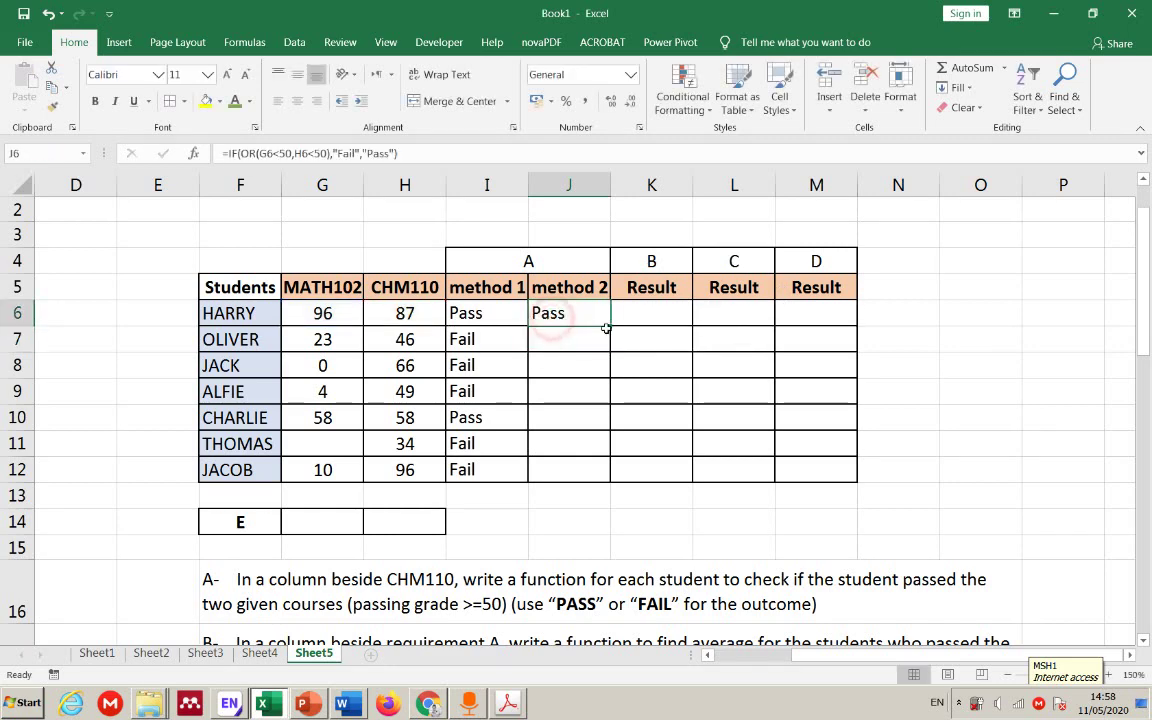
double_click(609, 324)
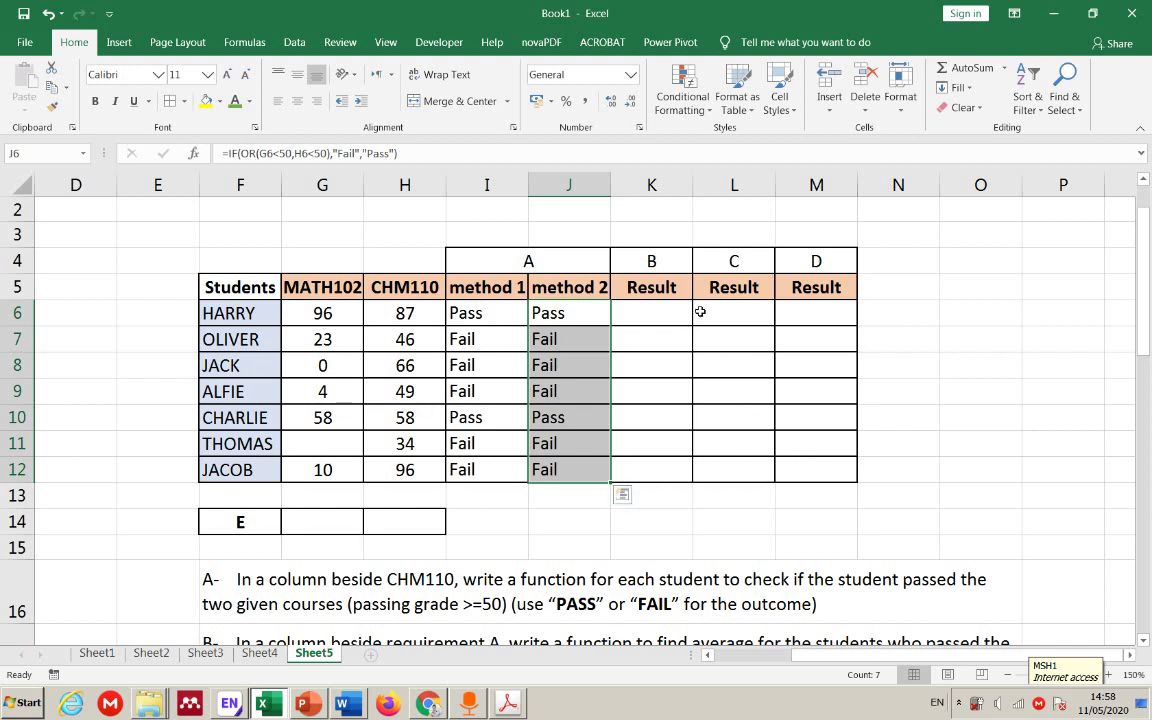
- Read requirement B and insert a blank column between the B and C result columns
left_click(669, 314)
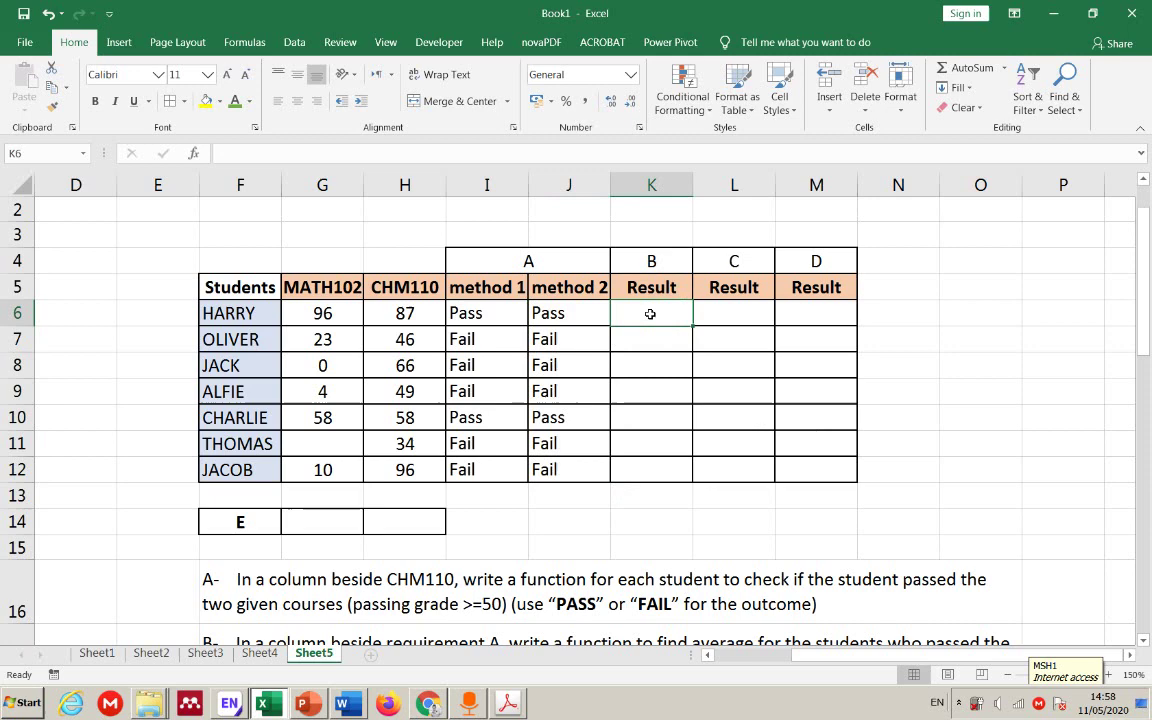
scroll(632, 356, "down", 2)
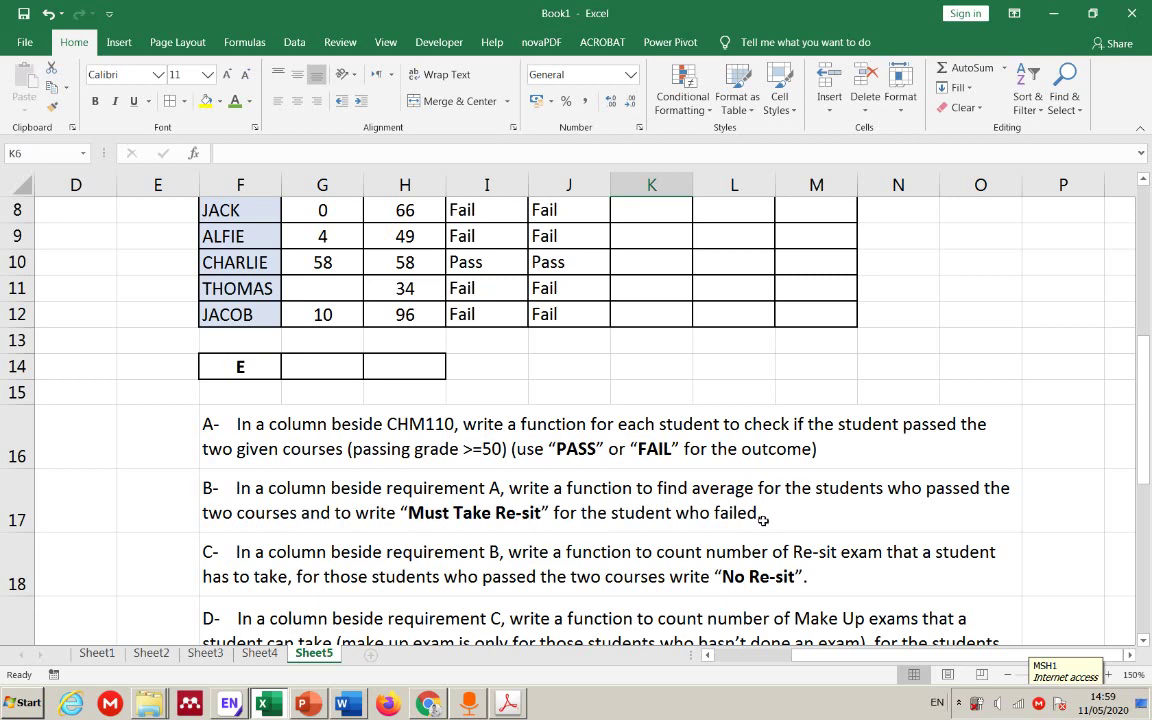
scroll(762, 520, "up", 3)
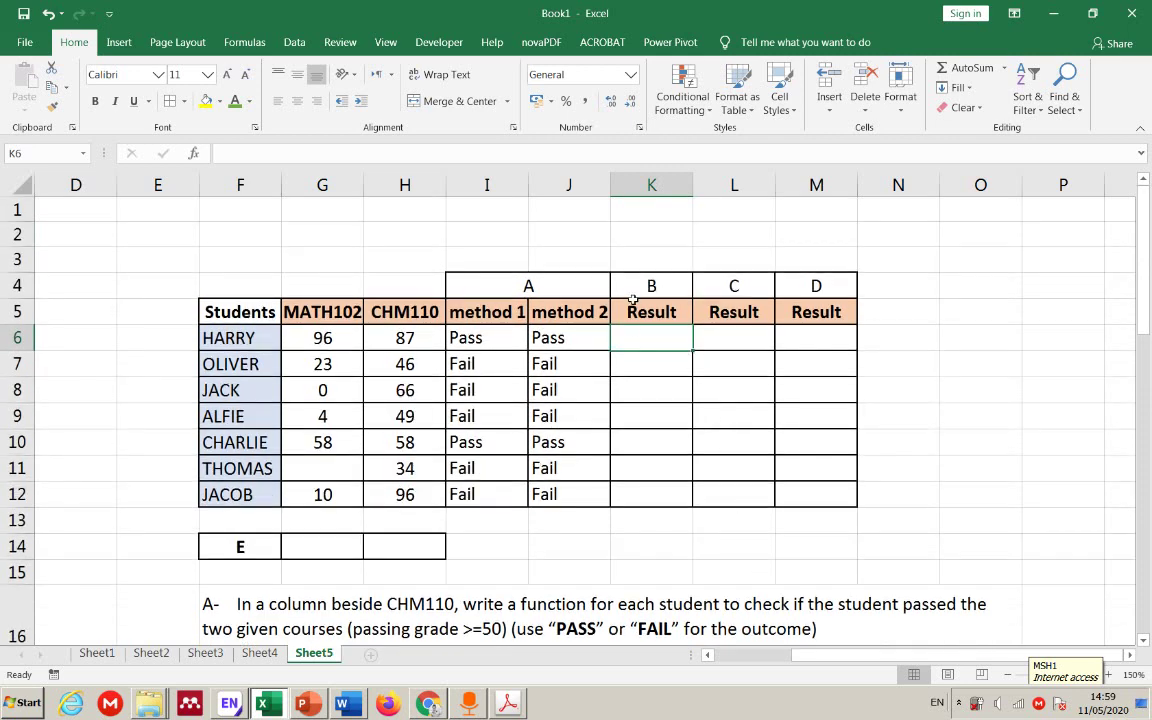
left_click(709, 183)
right_click(709, 184)
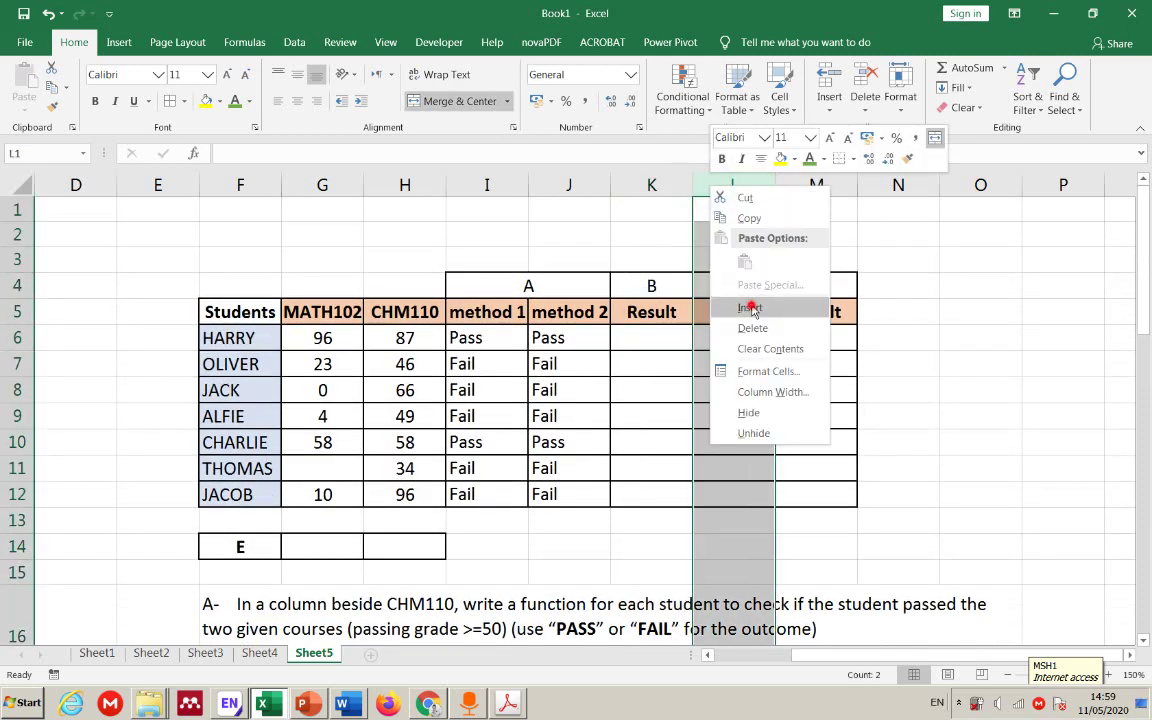
left_click(718, 298)
- Label the two columns for requirement B "method 1" in K5 and "method 2" in L5
left_click(682, 310)
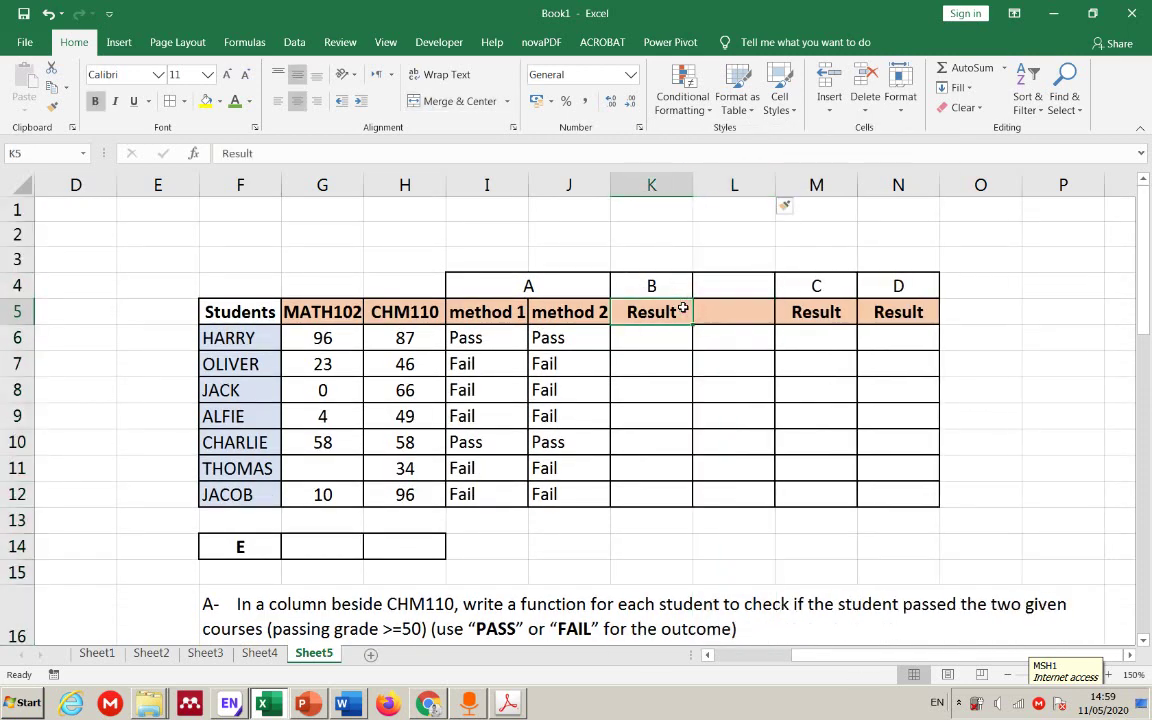
type("method 1")
key("Tab")
type("mo")
key("BackSpace")
type("ethod")
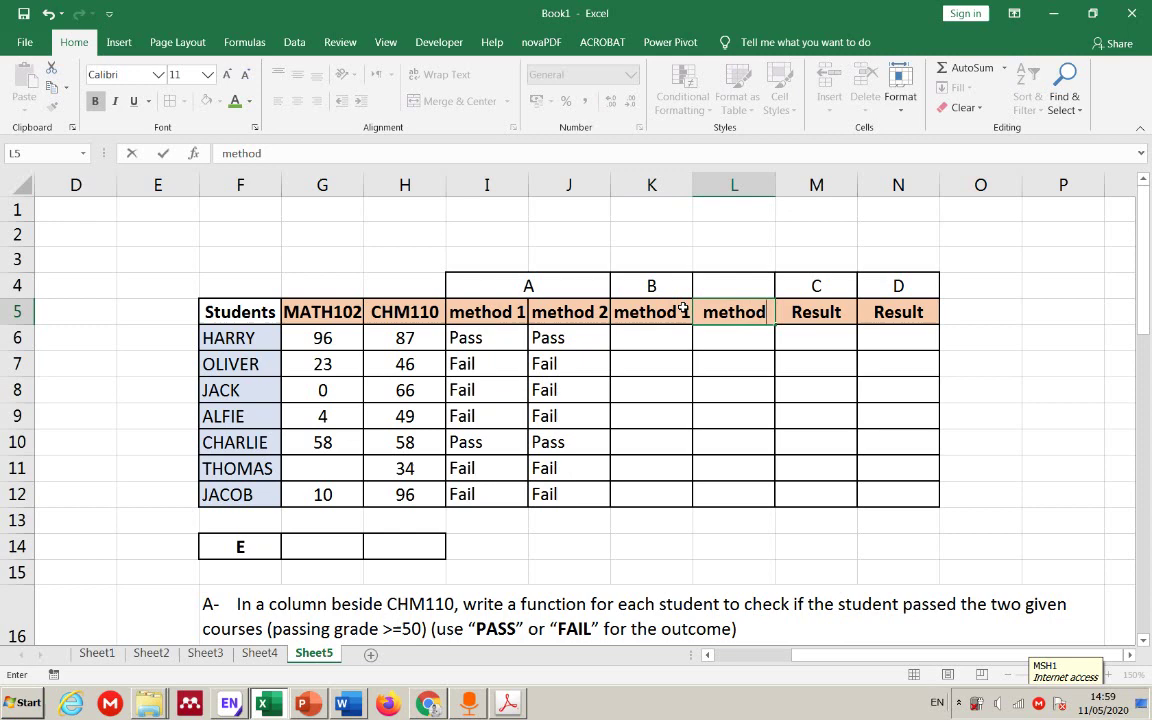
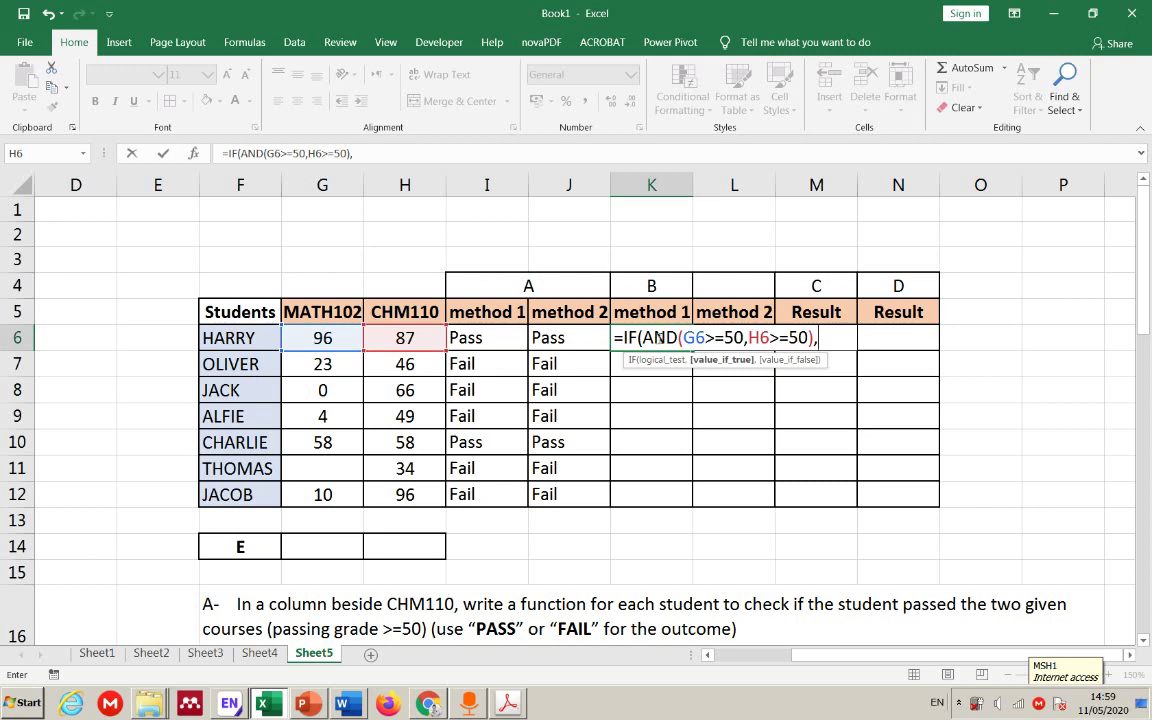
- Enter AVERAGE(G6:H6) as the value if true in K6's IF formula, following requirement B
scroll(615, 536, "down", 1)
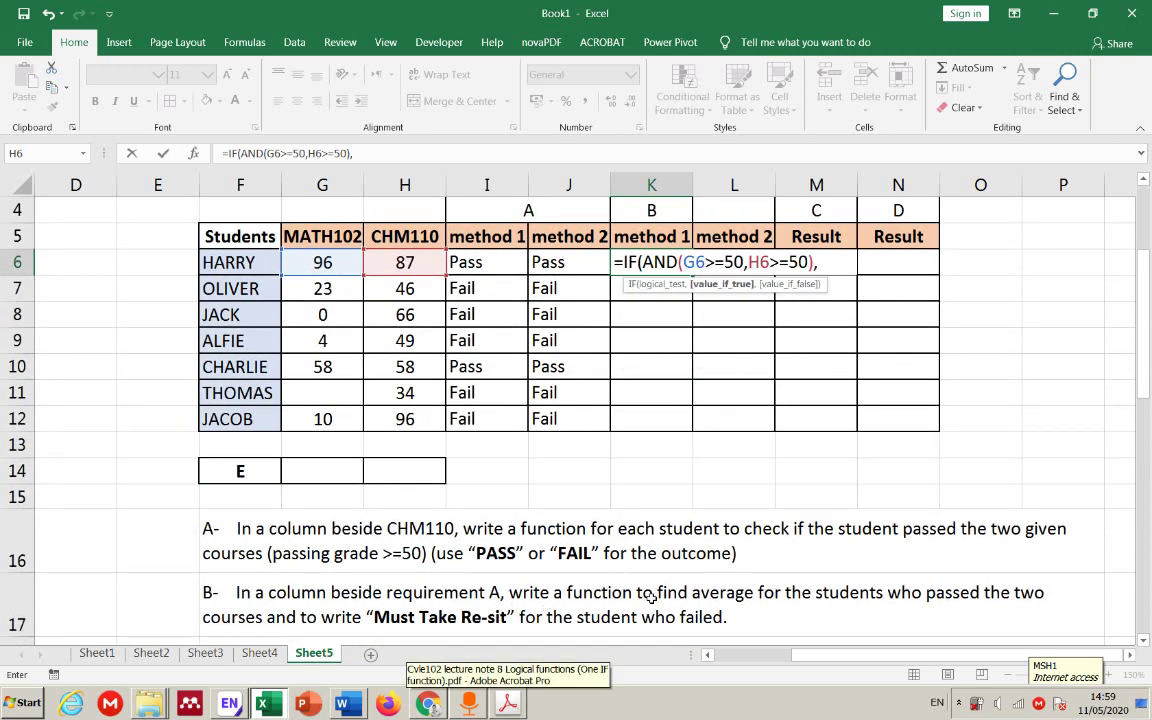
scroll(651, 597, "up", 1)
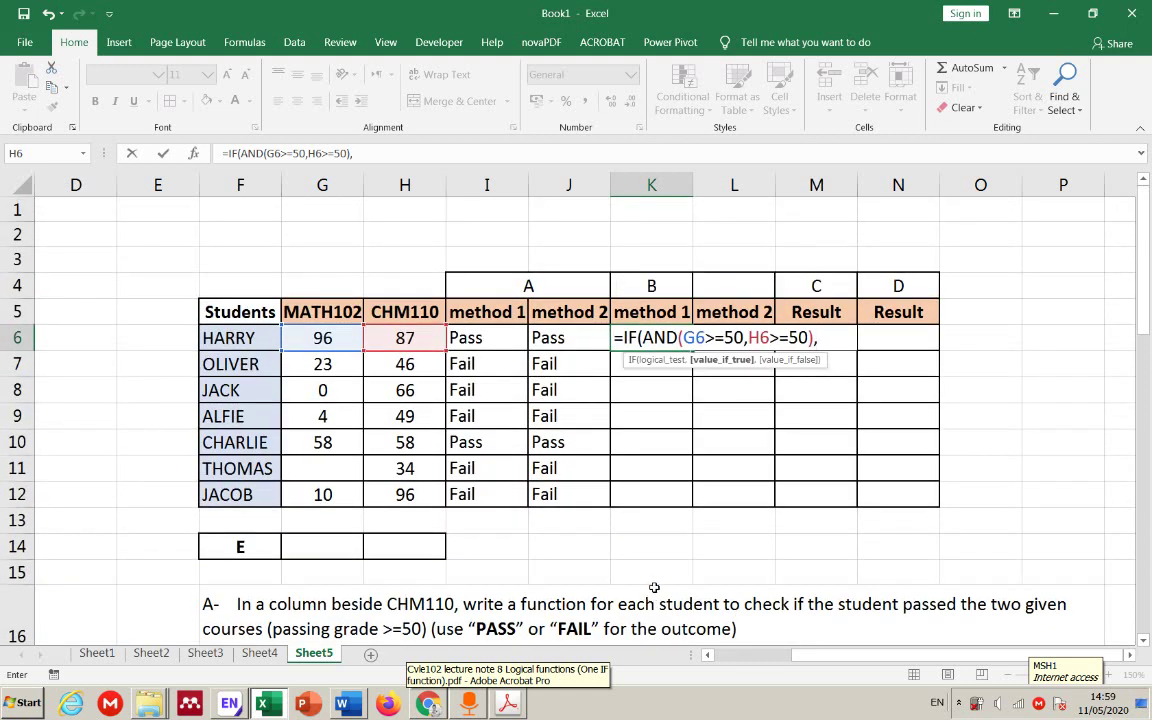
type("a")
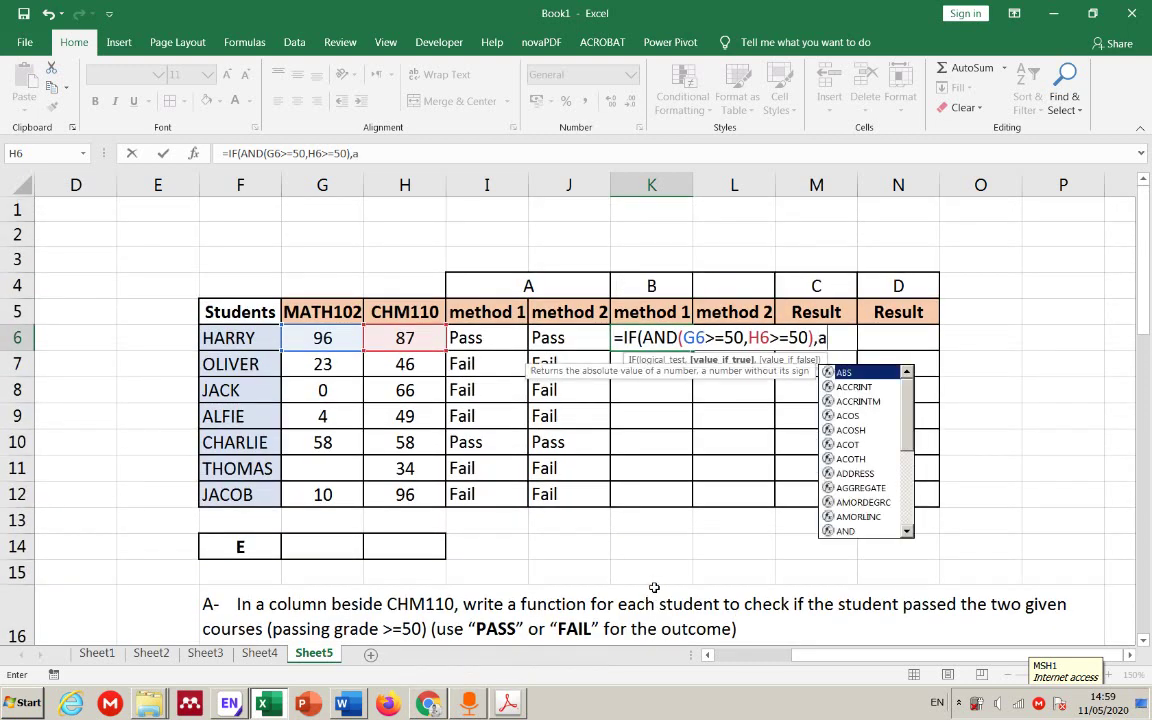
type("vg")
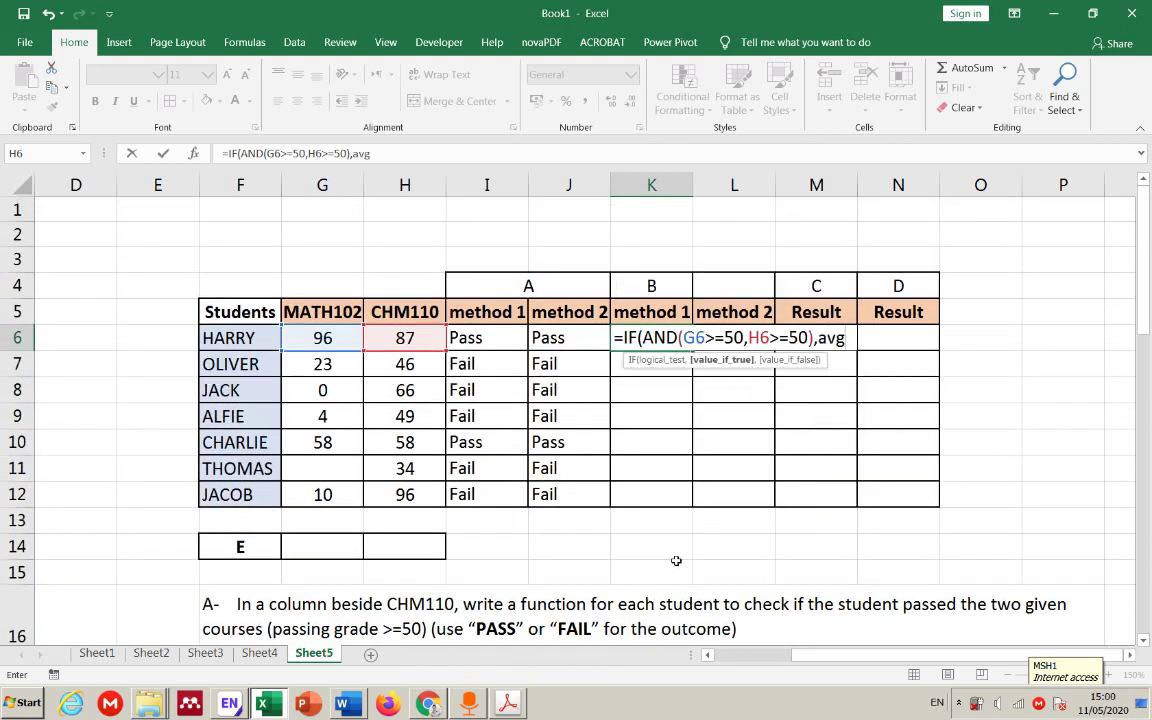
key("BackSpace")
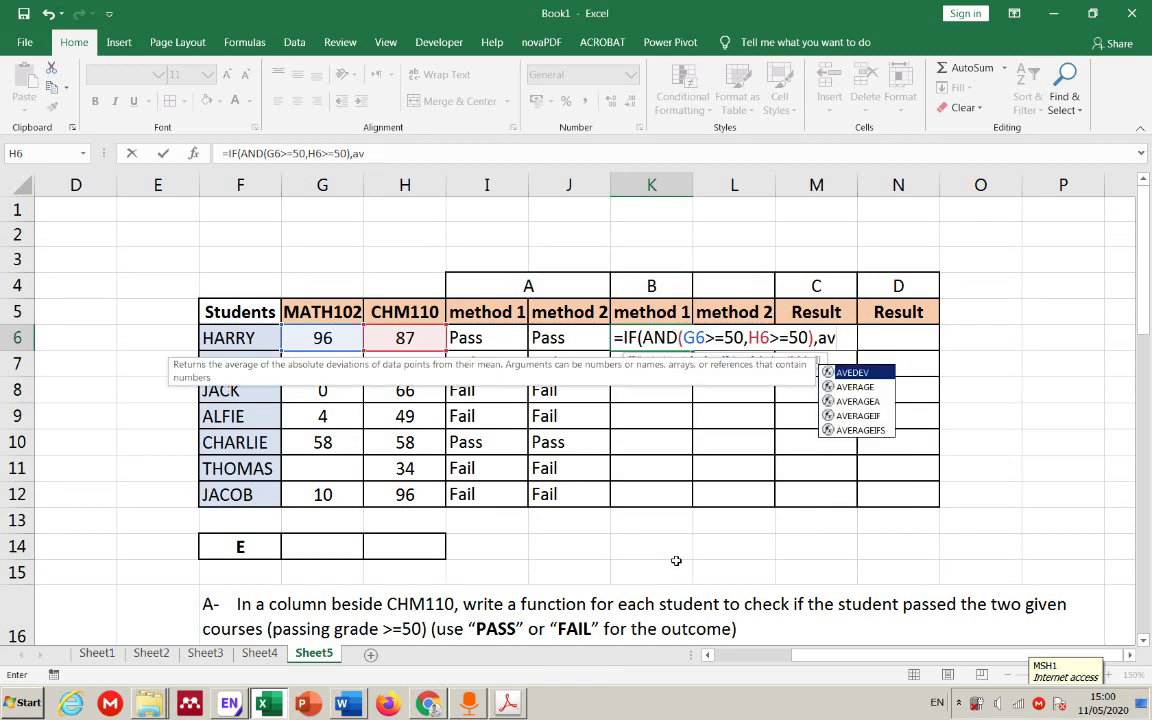
left_click(851, 388)
double_click(851, 388)
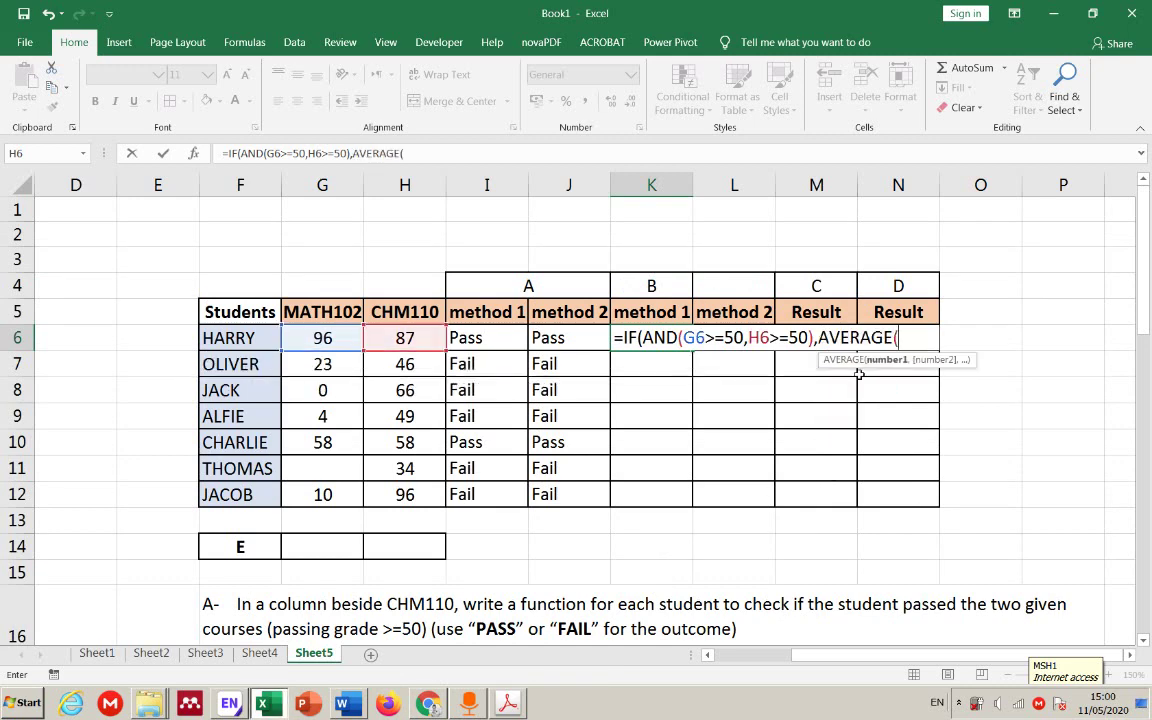
left_click_drag(334, 338, 386, 338)
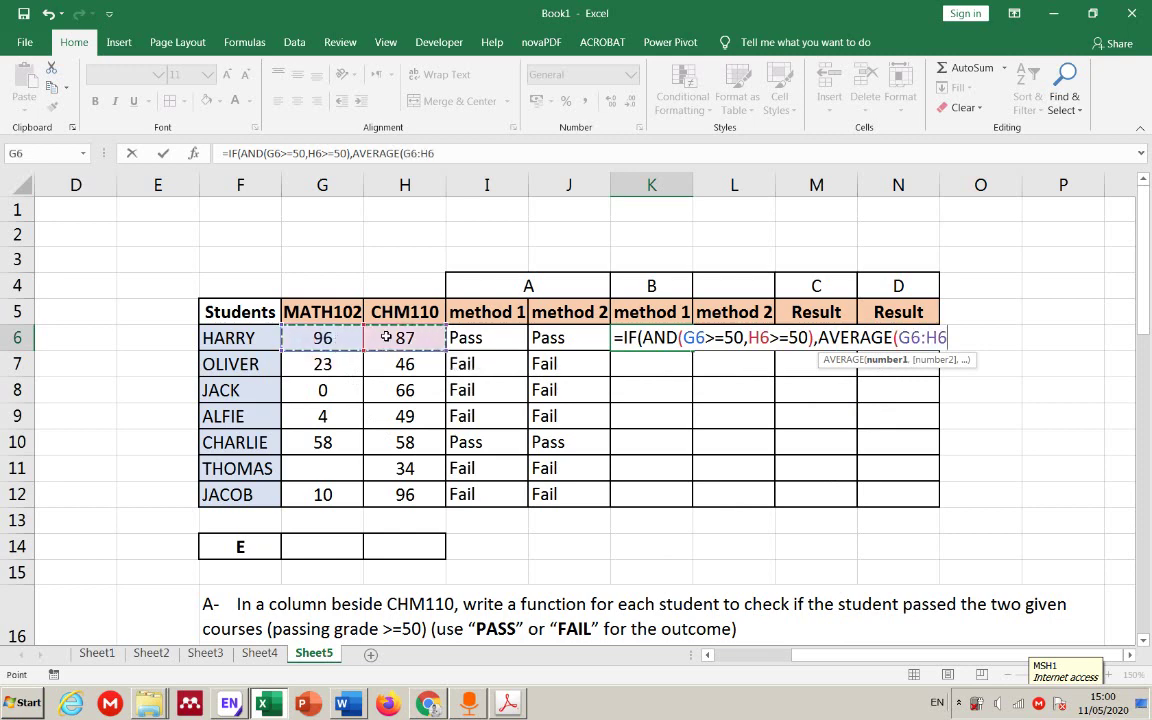
type(")")
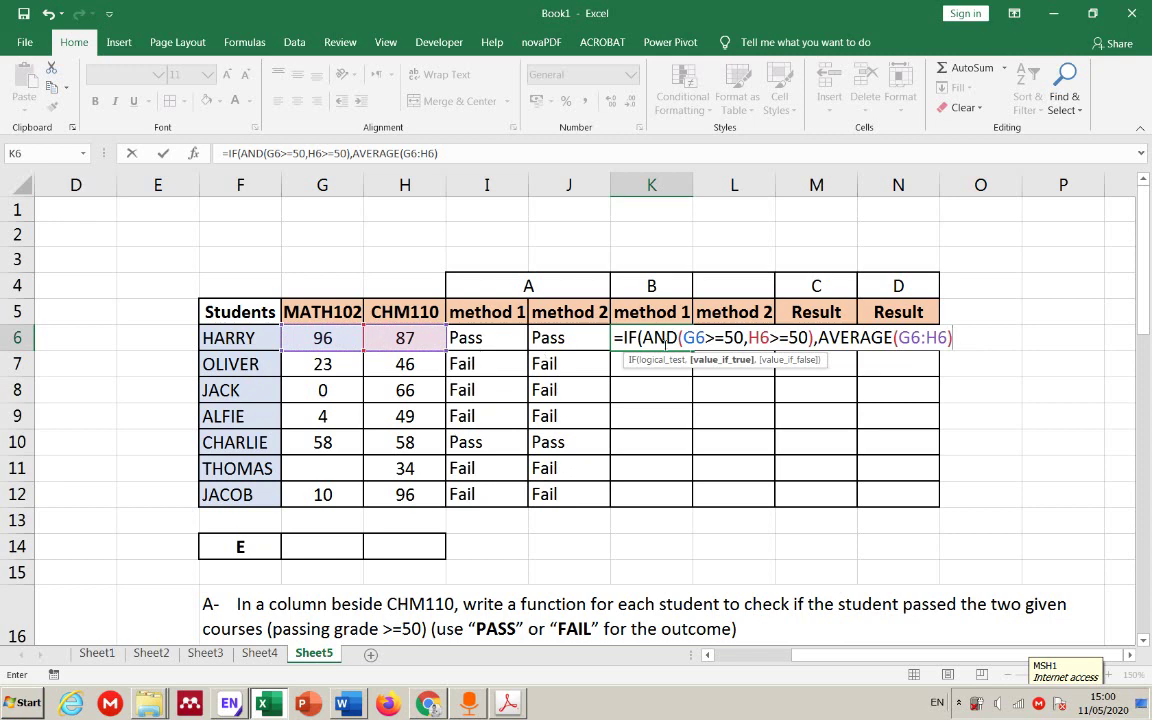
left_click(662, 360)
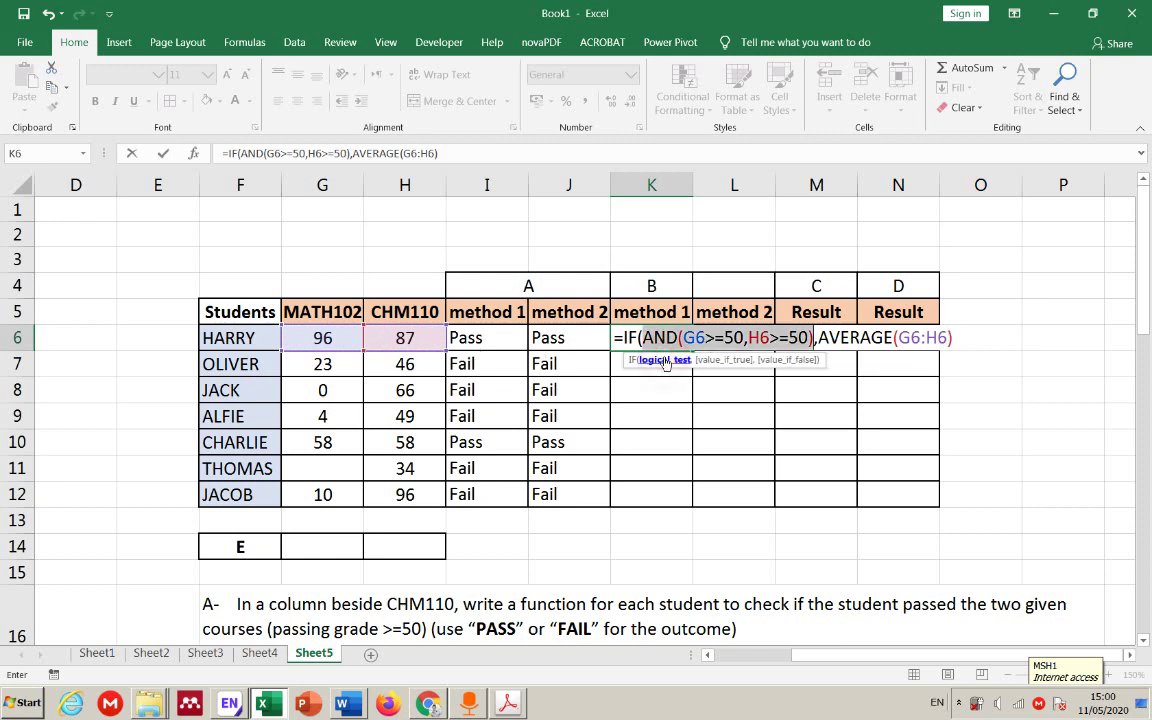
- Enter "Must Take Re-Sit" as the value if false in K6's IF formula, following requirement B, and close the formula
left_click(720, 360)
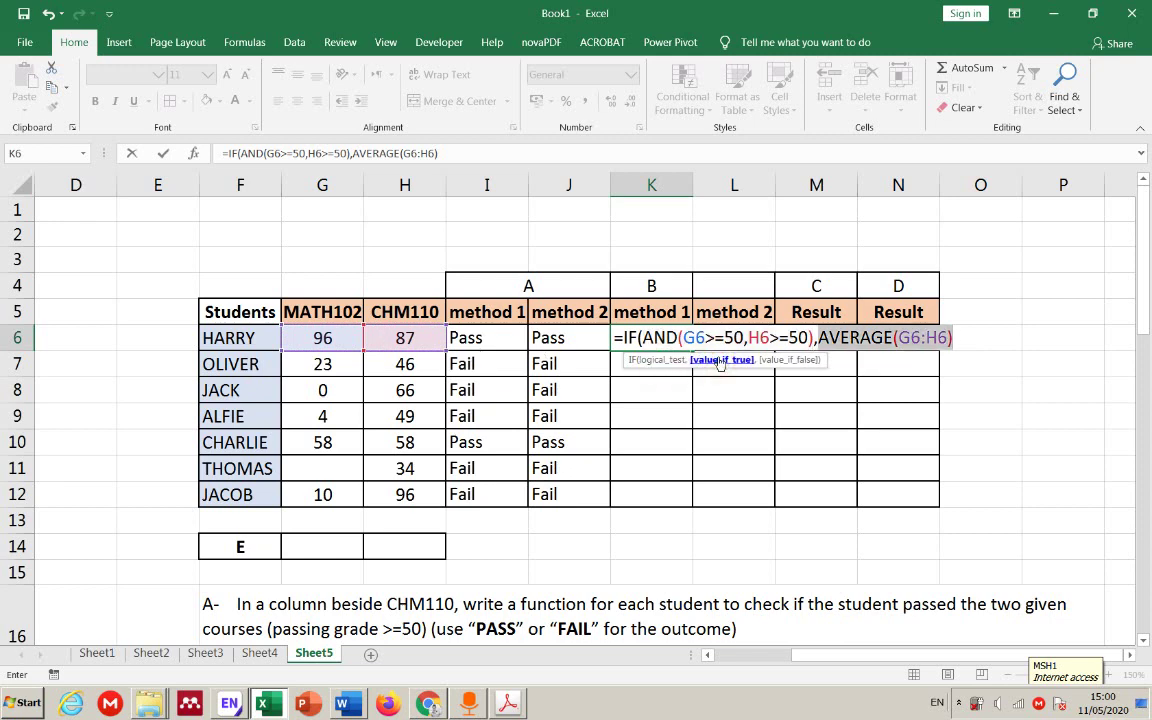
left_click(968, 338)
type(",\"")
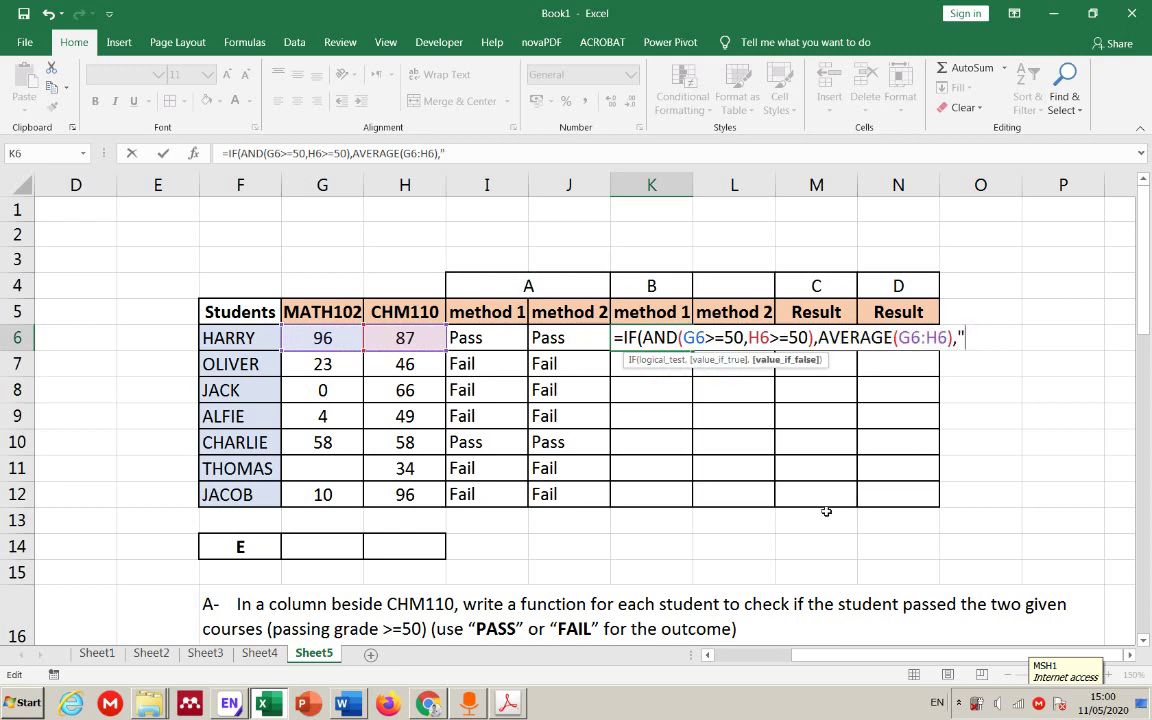
scroll(750, 456, "down", 2)
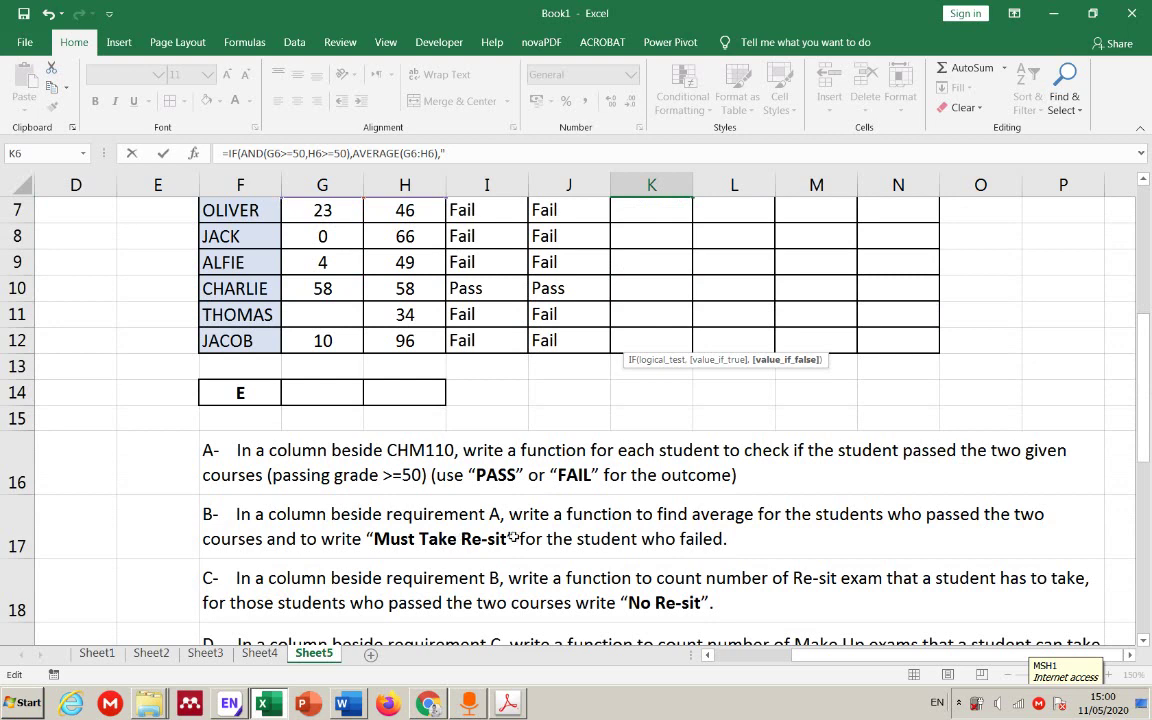
scroll(895, 378, "up", 2)
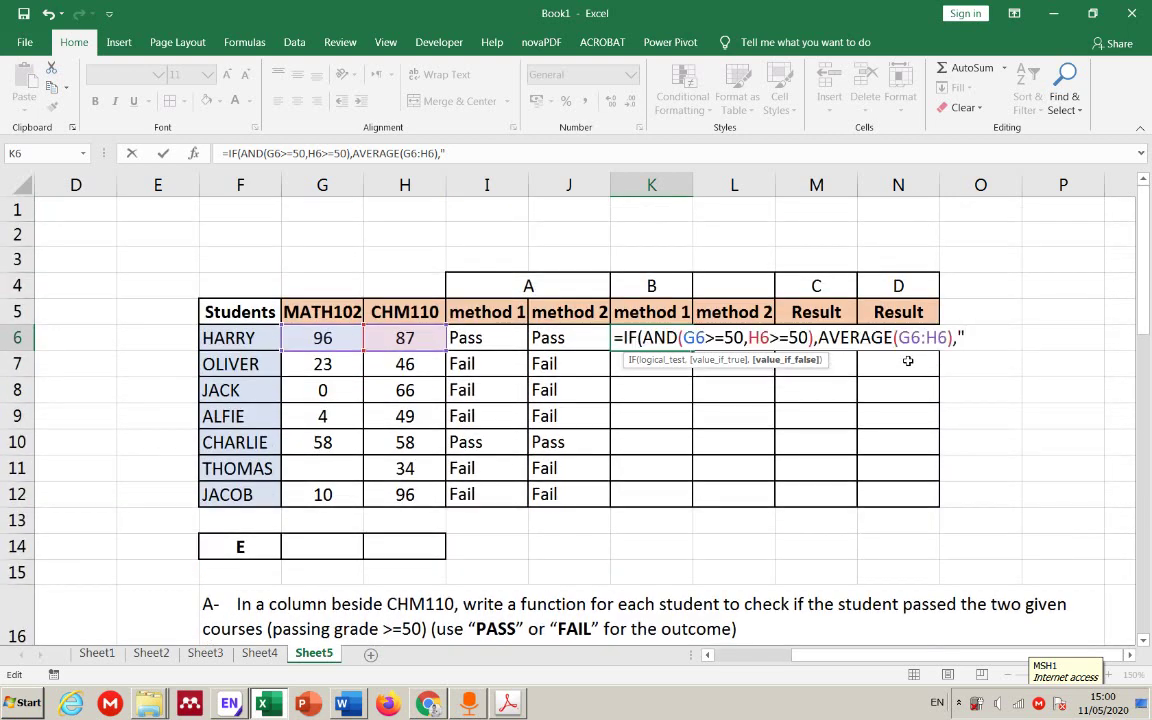
type("Must Take e")
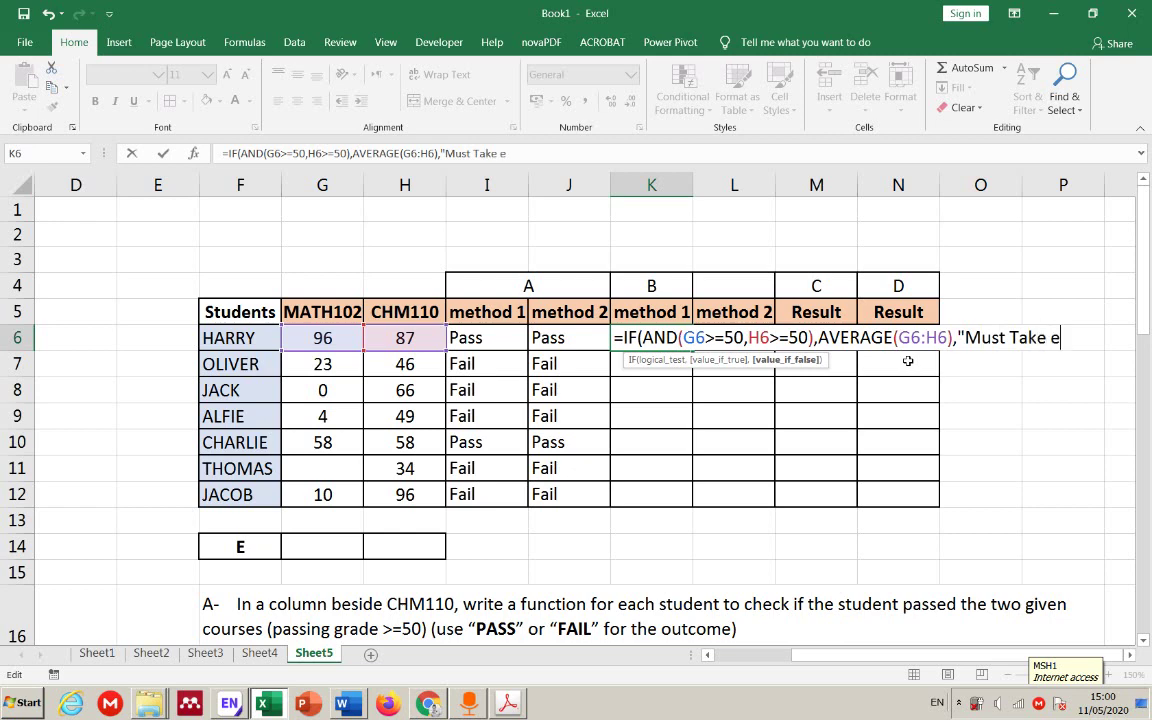
key("BackSpace")
type("Re-Sit\"")
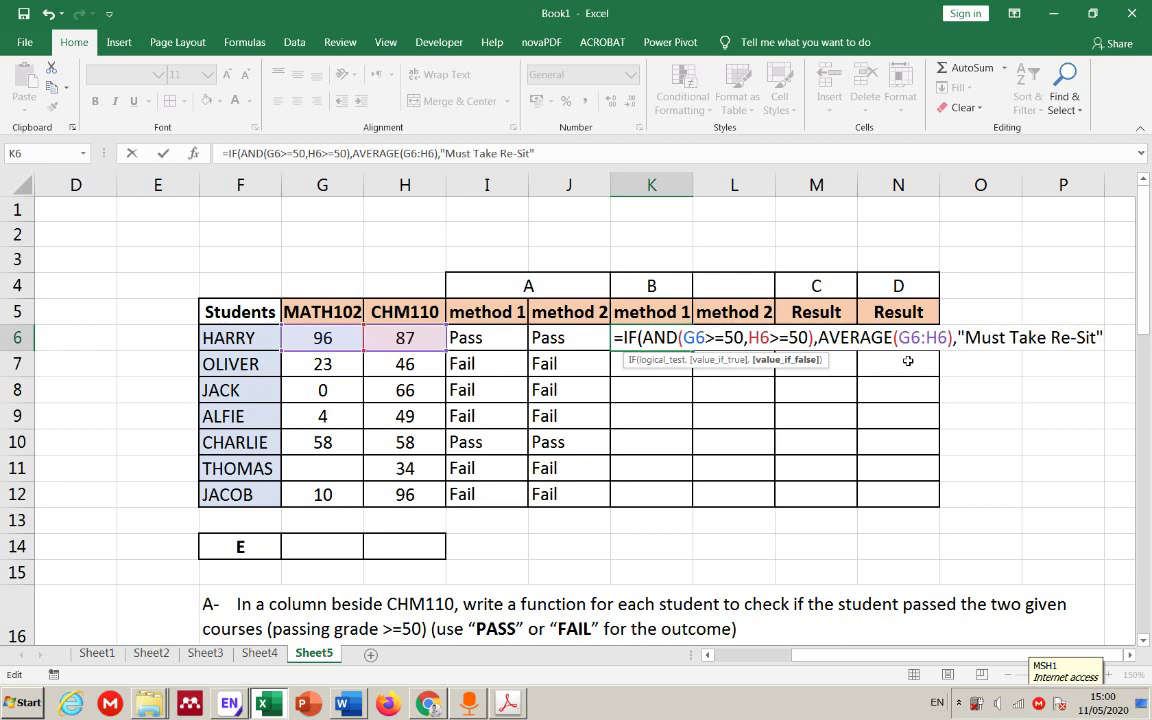
type(")")
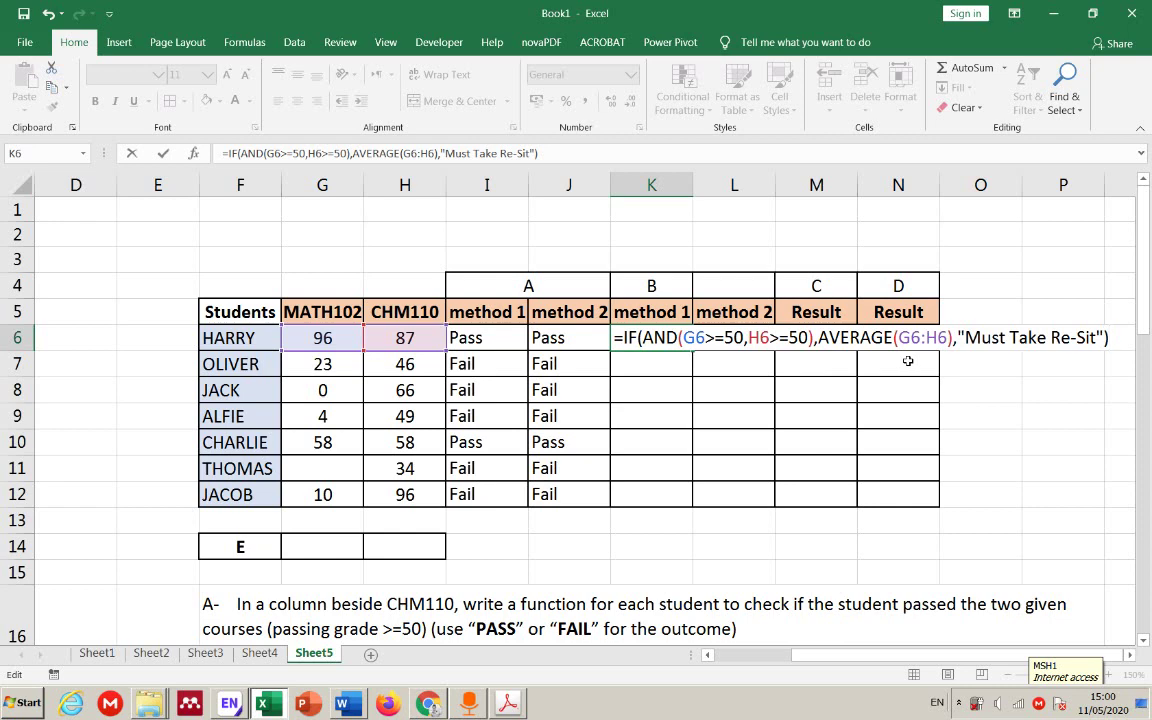
- Review the arguments of K6's formula, commit it and fill it down through K12, widening column K to fit its contents
left_click(990, 338)
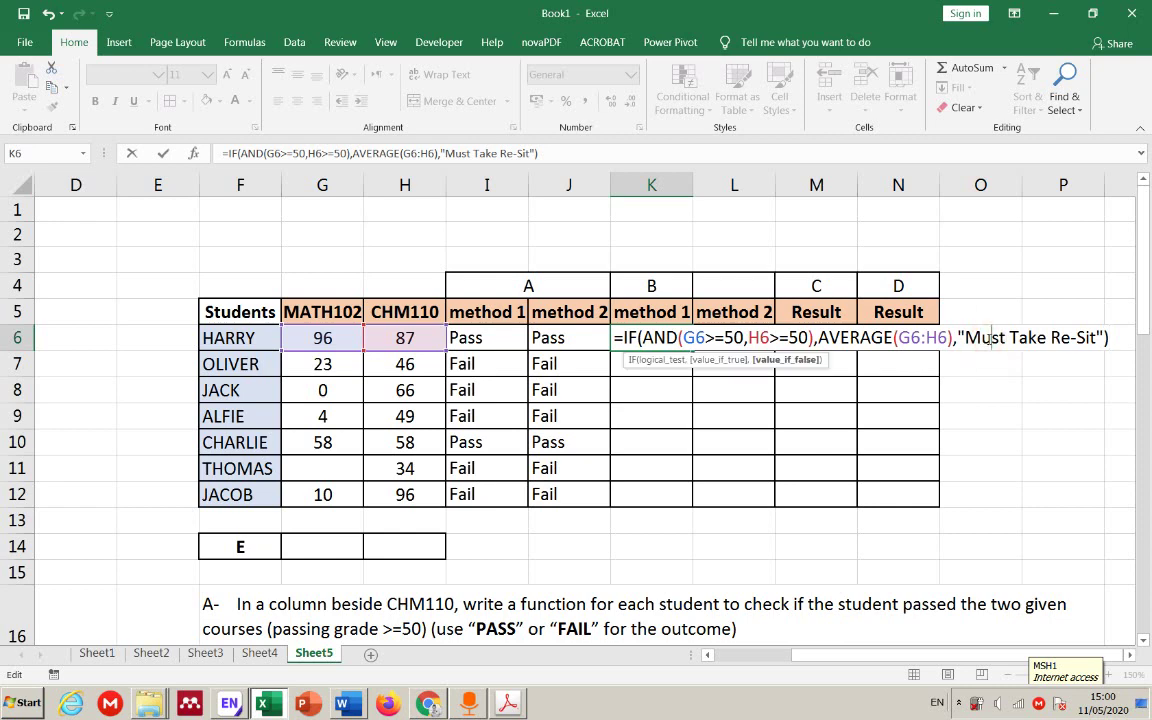
left_click(662, 361)
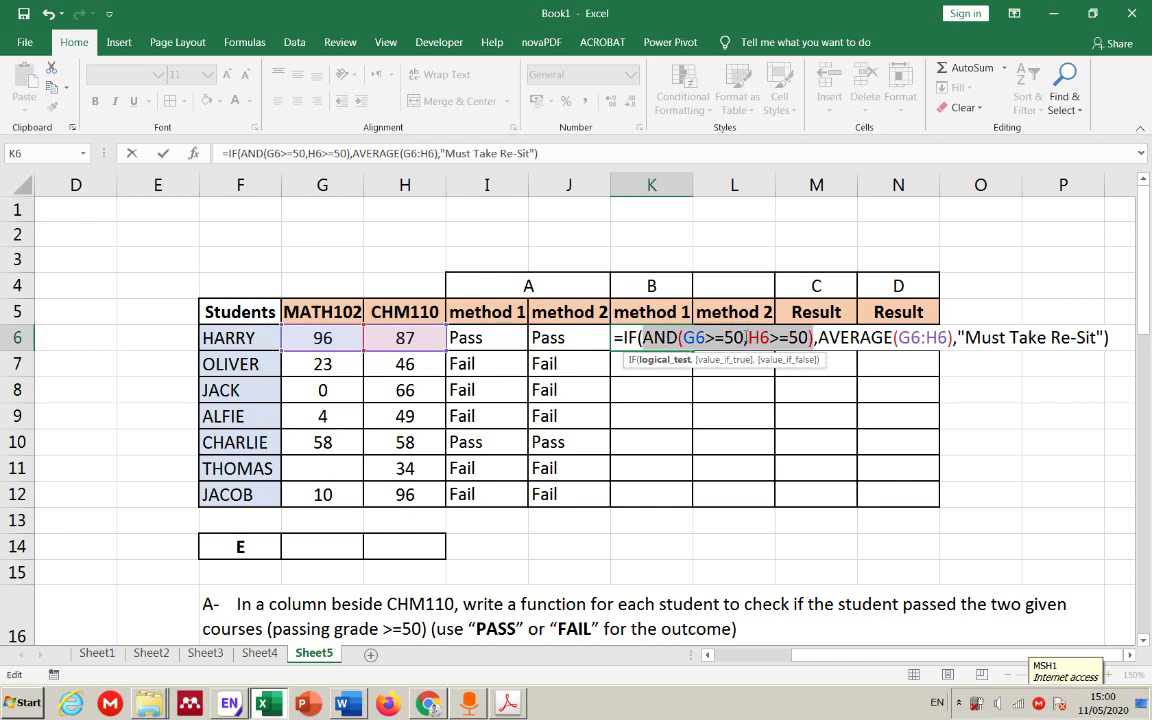
left_click(740, 360)
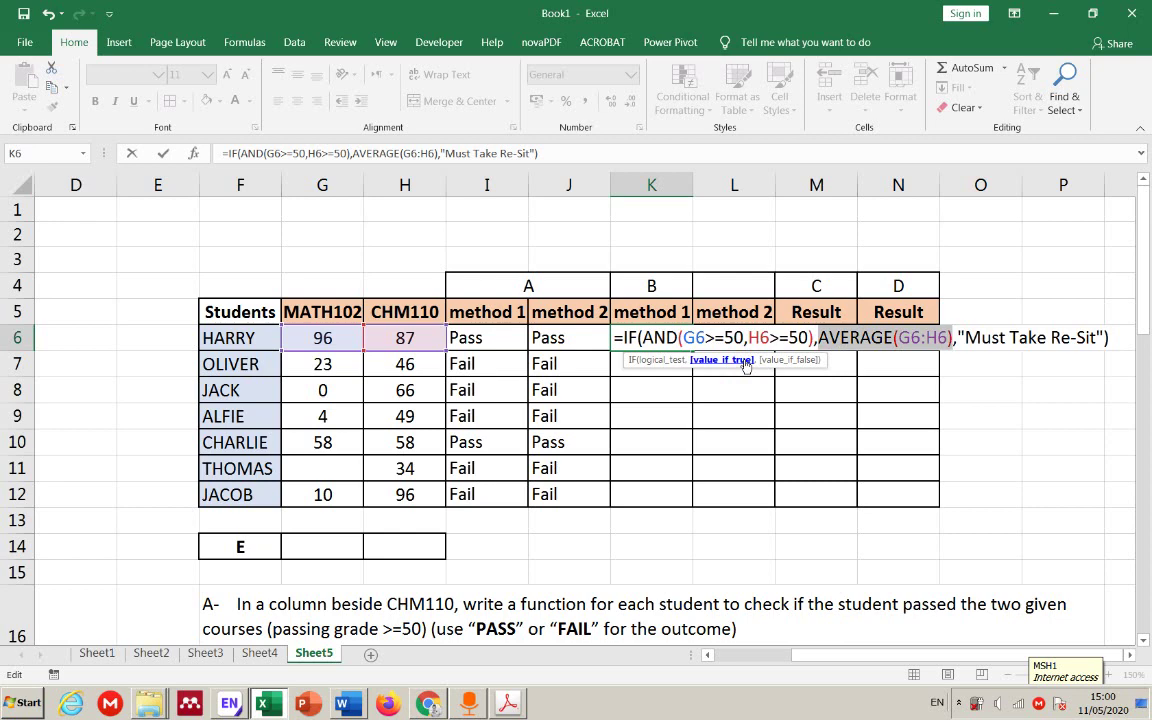
left_click(786, 360)
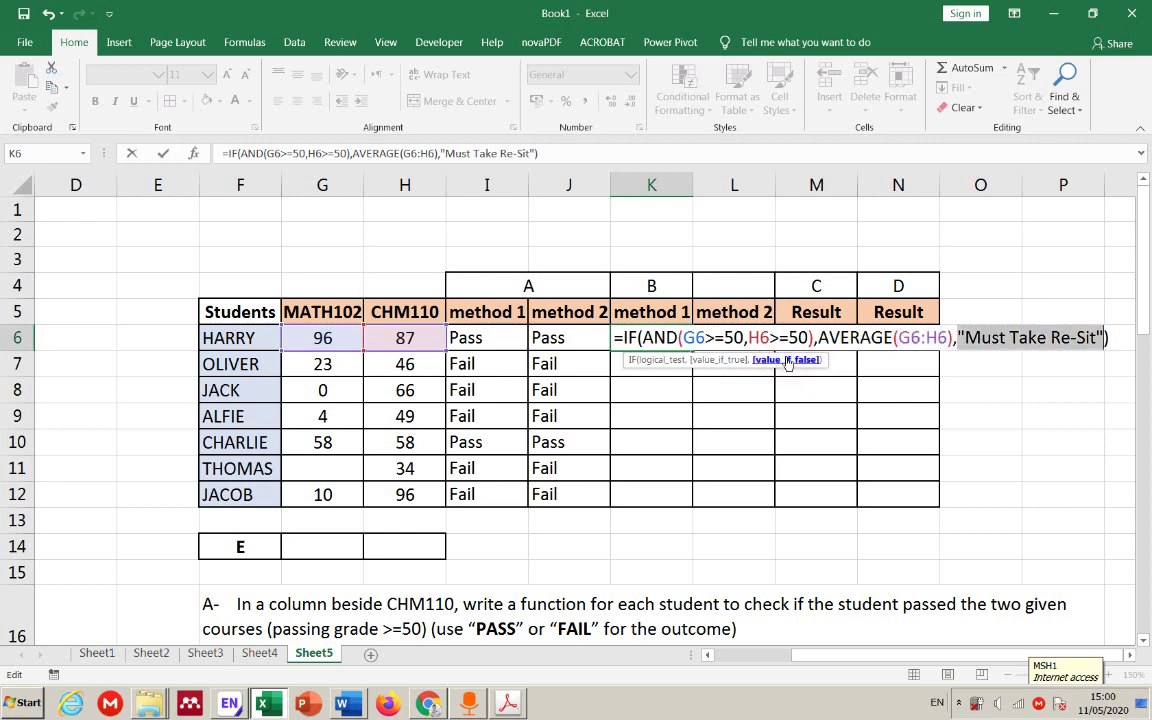
key("Return")
left_click(679, 337)
double_click(691, 350)
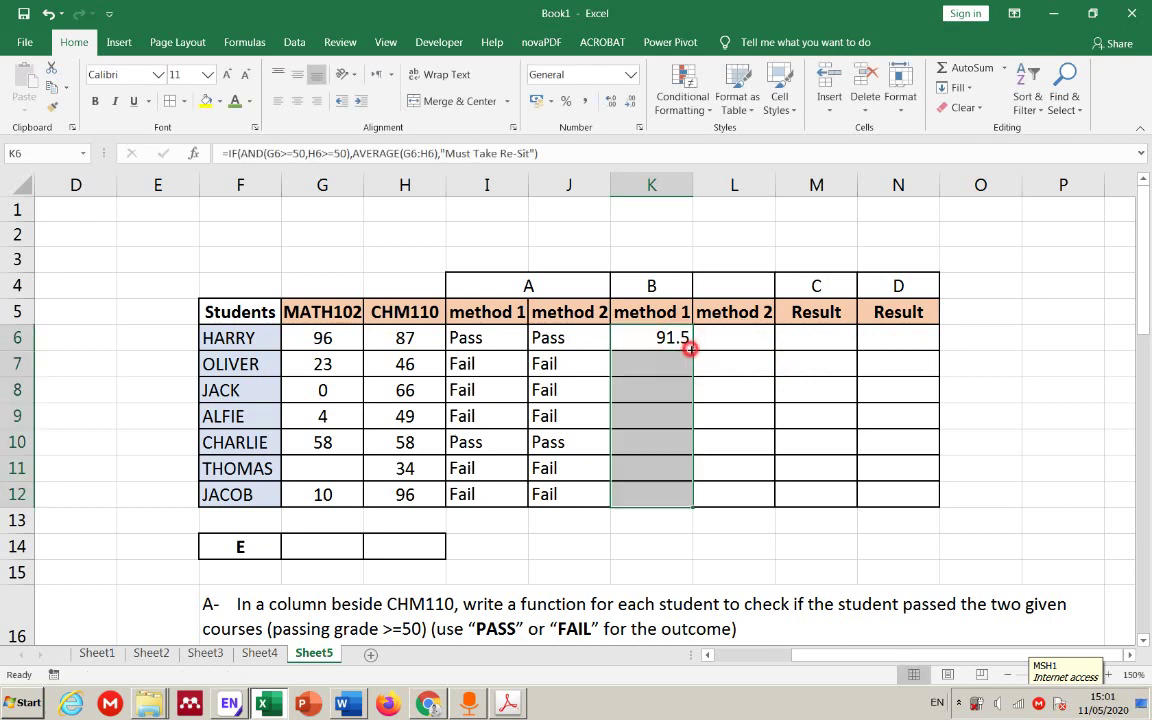
double_click(692, 185)
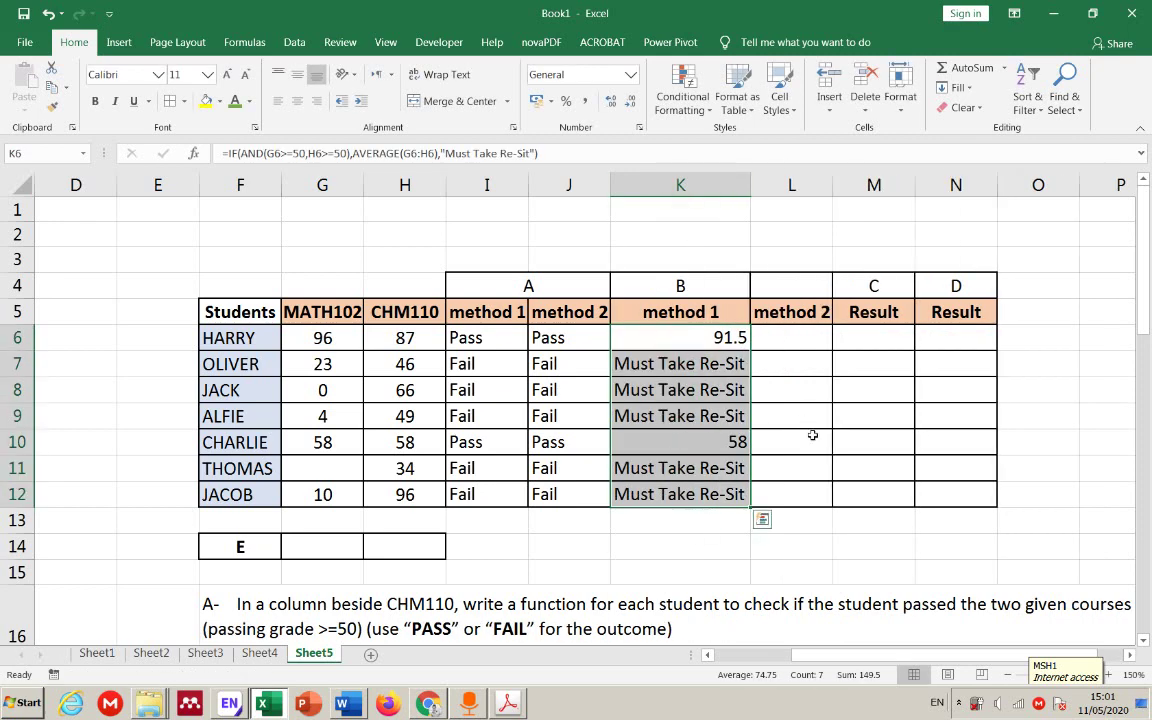
left_click(812, 462)
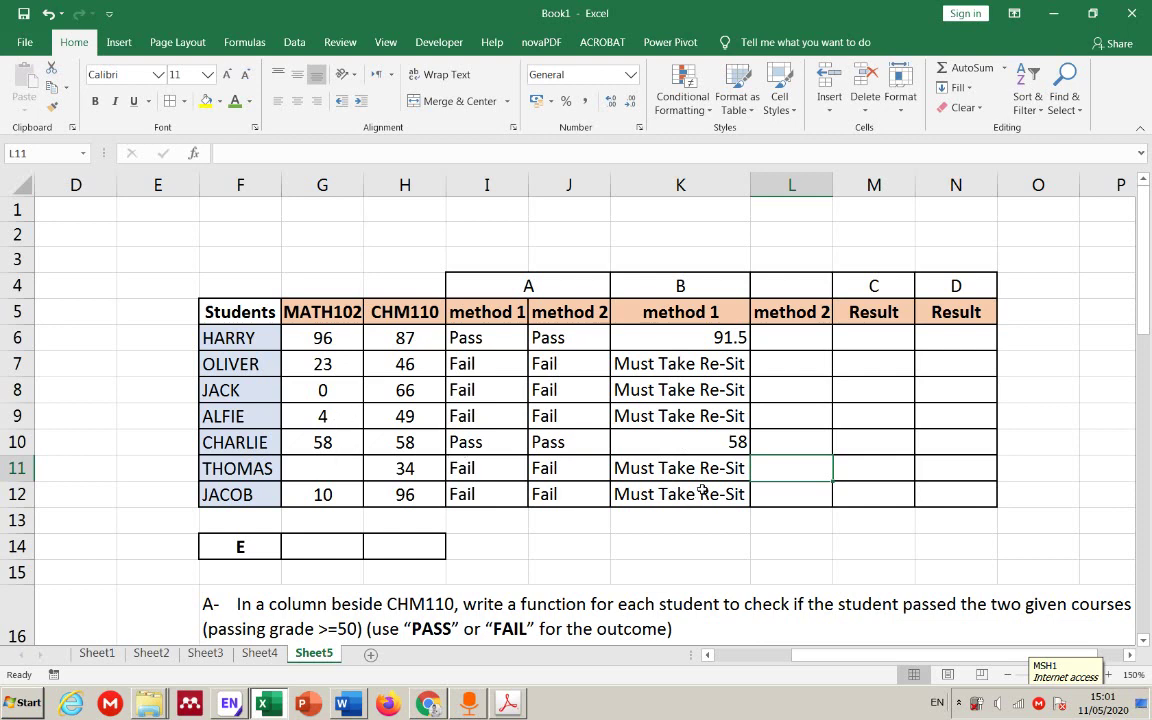
- Start an IF formula in L6 with the logical test I6="Pass", reusing requirement A's method 1 result
left_click(775, 338)
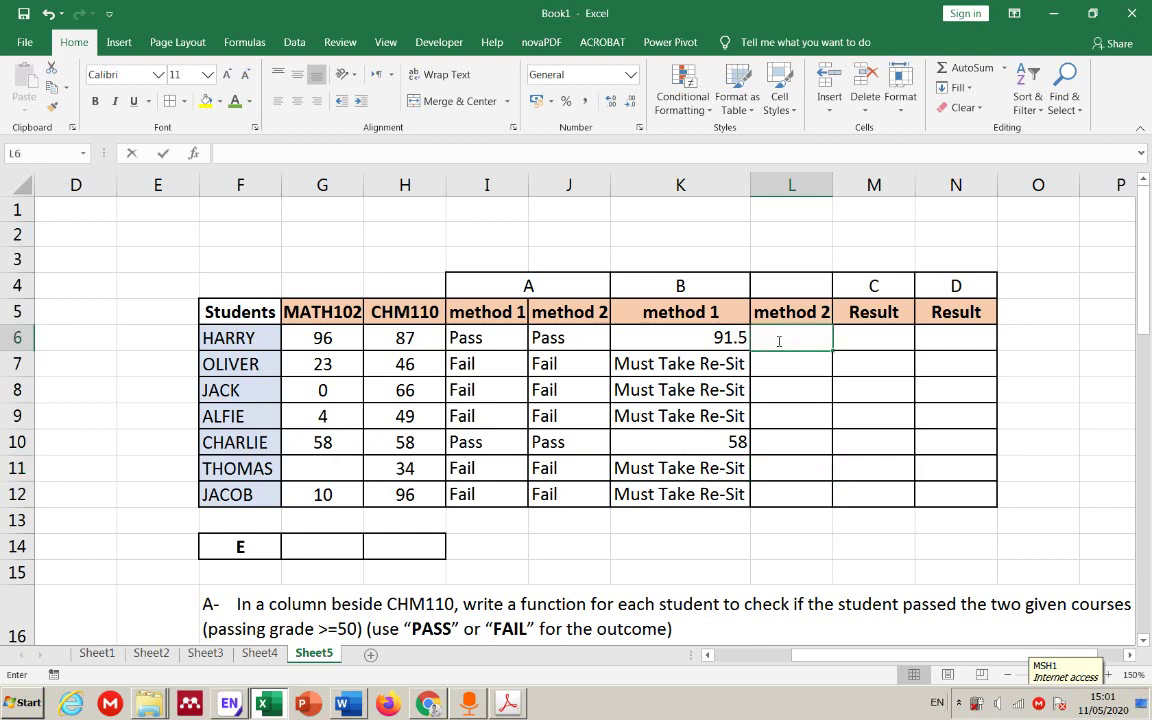
type("=")
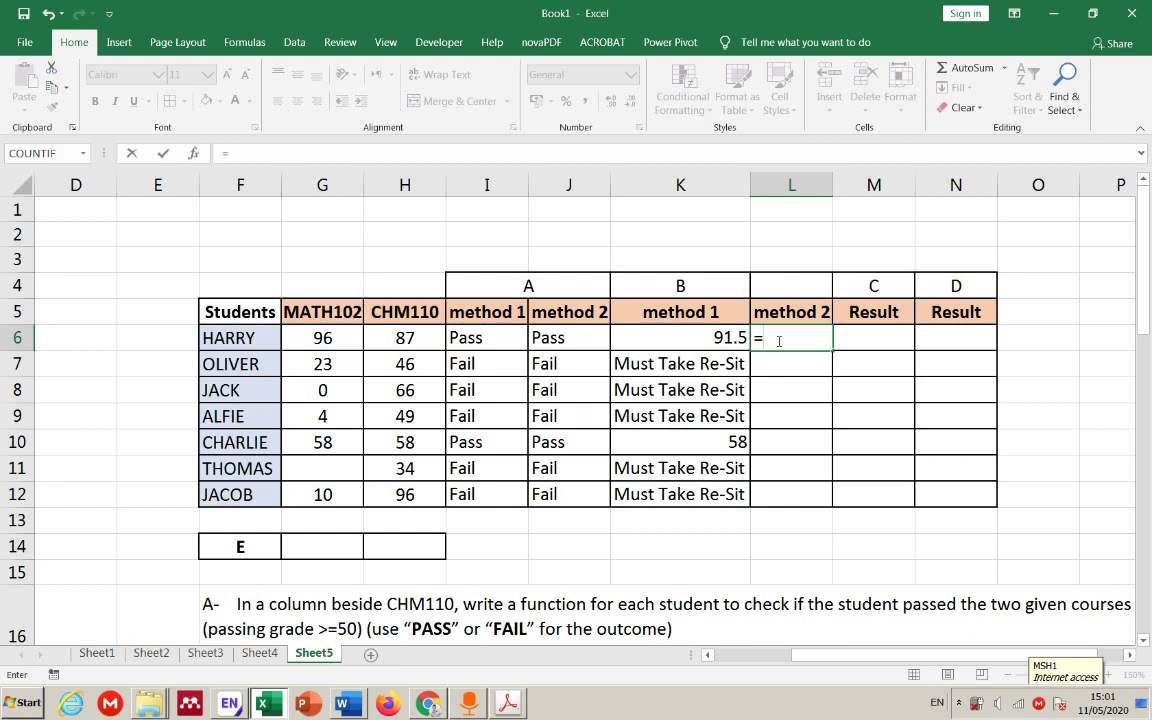
type("if")
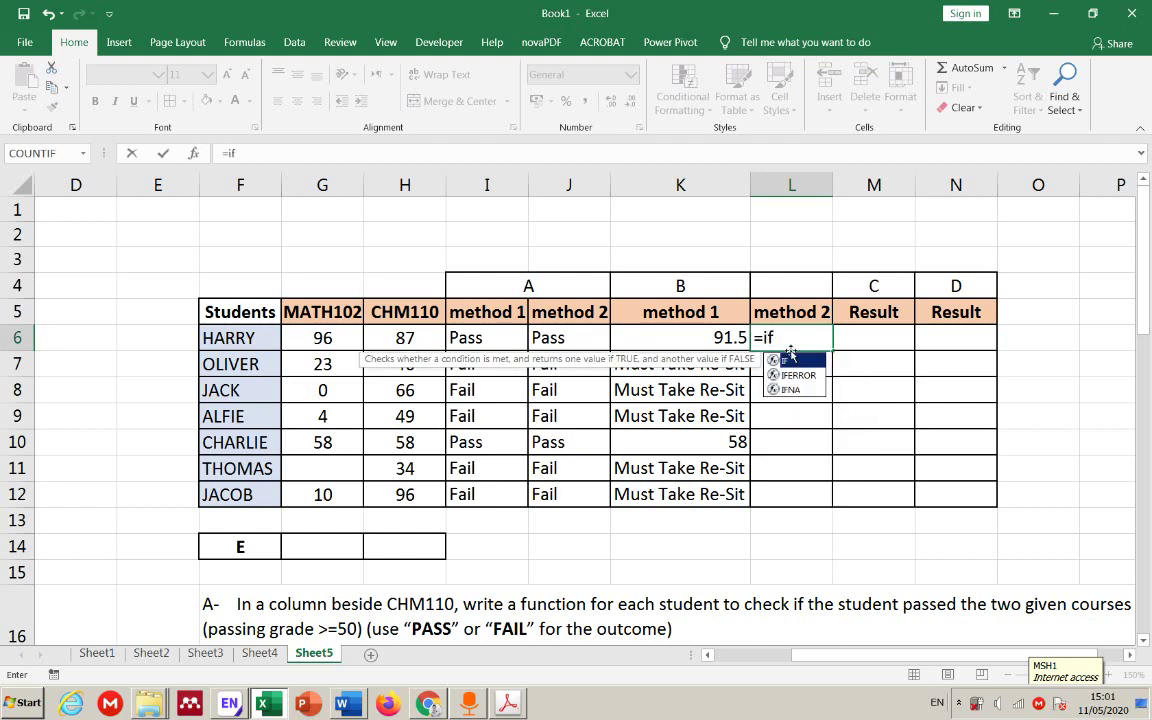
key("Tab")
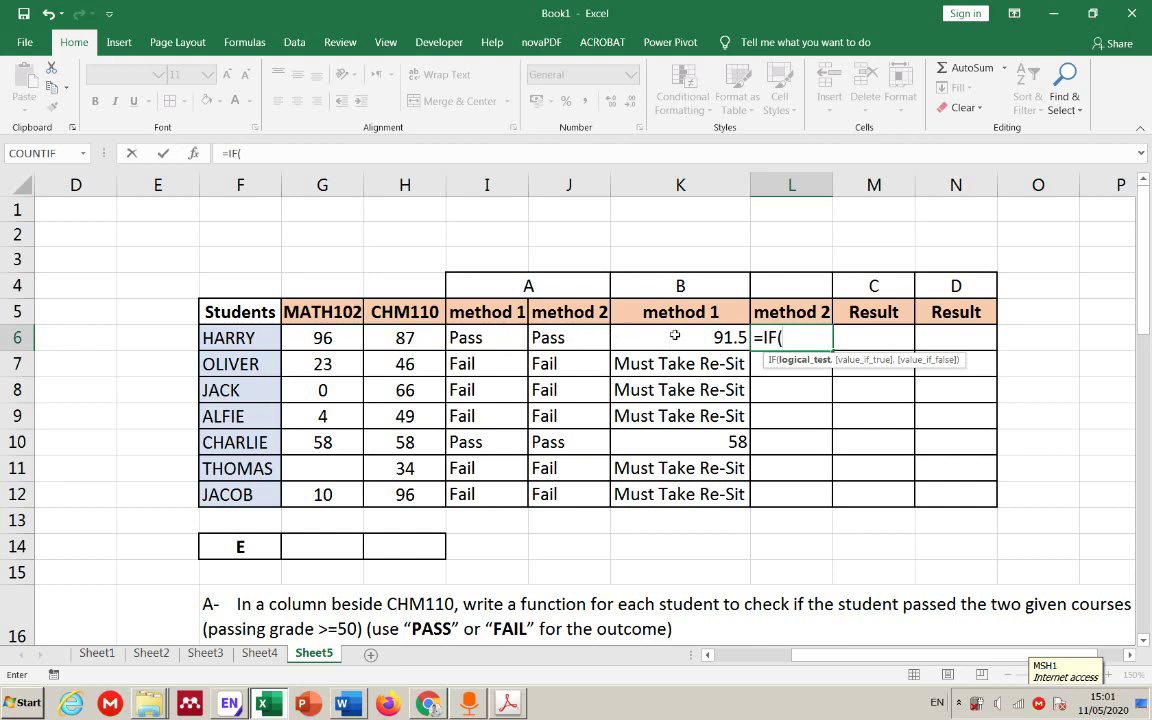
left_click(507, 339)
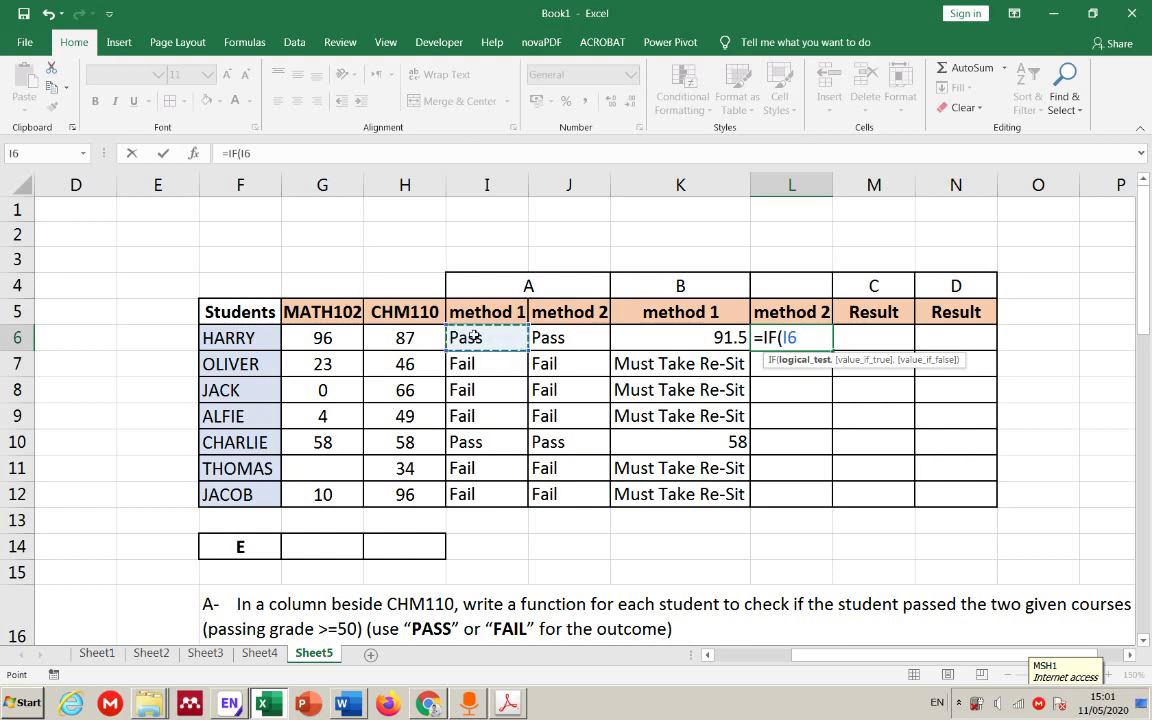
left_click(546, 338)
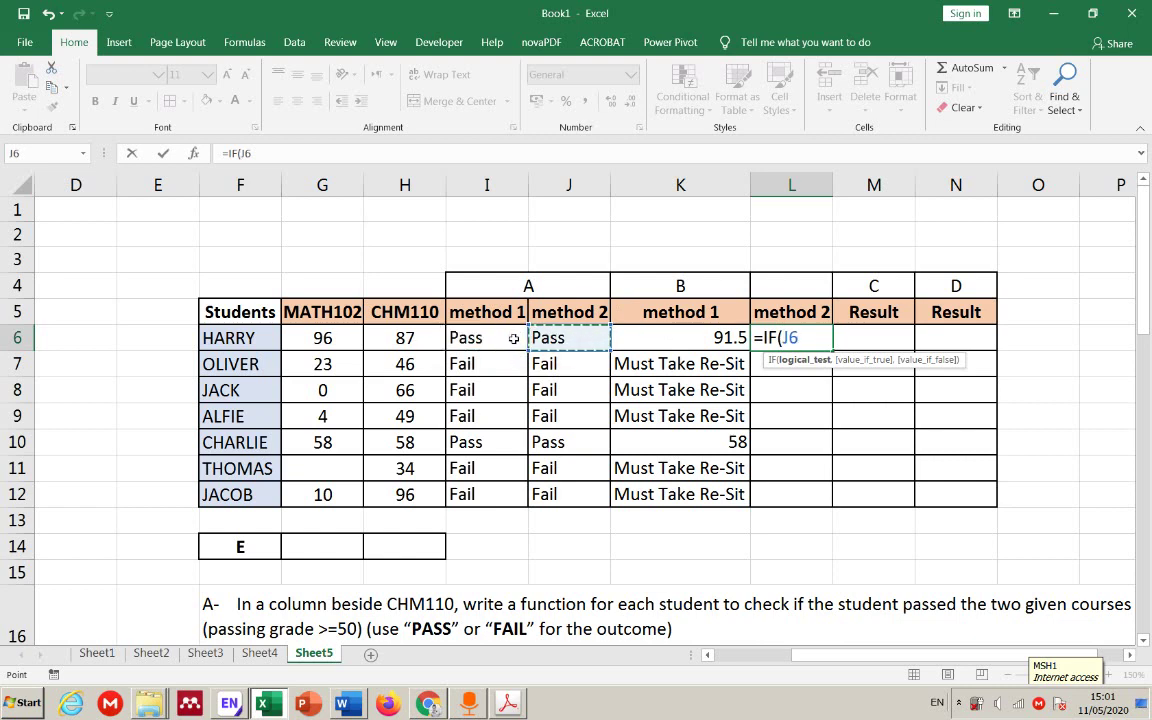
left_click(513, 339)
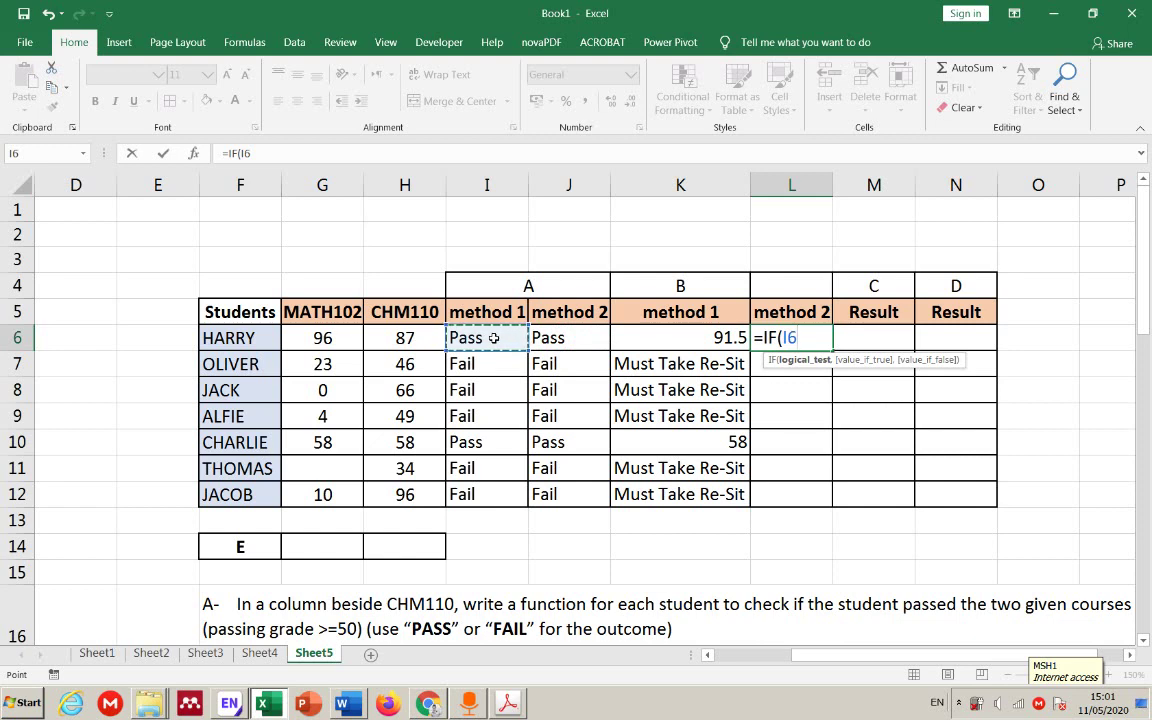
type(")")
key("BackSpace")
type("=\"Pass")
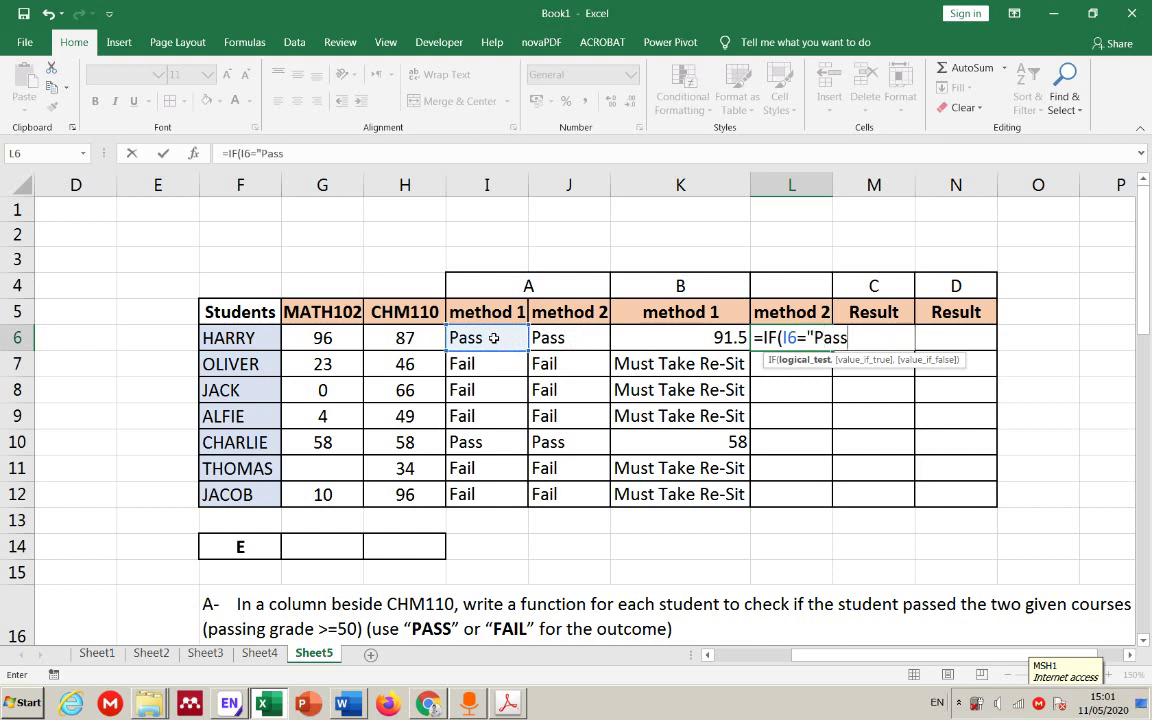
type("\"")
- Enter AVERAGE(G6:H6) as the value if true in L6's IF formula
type(",a")
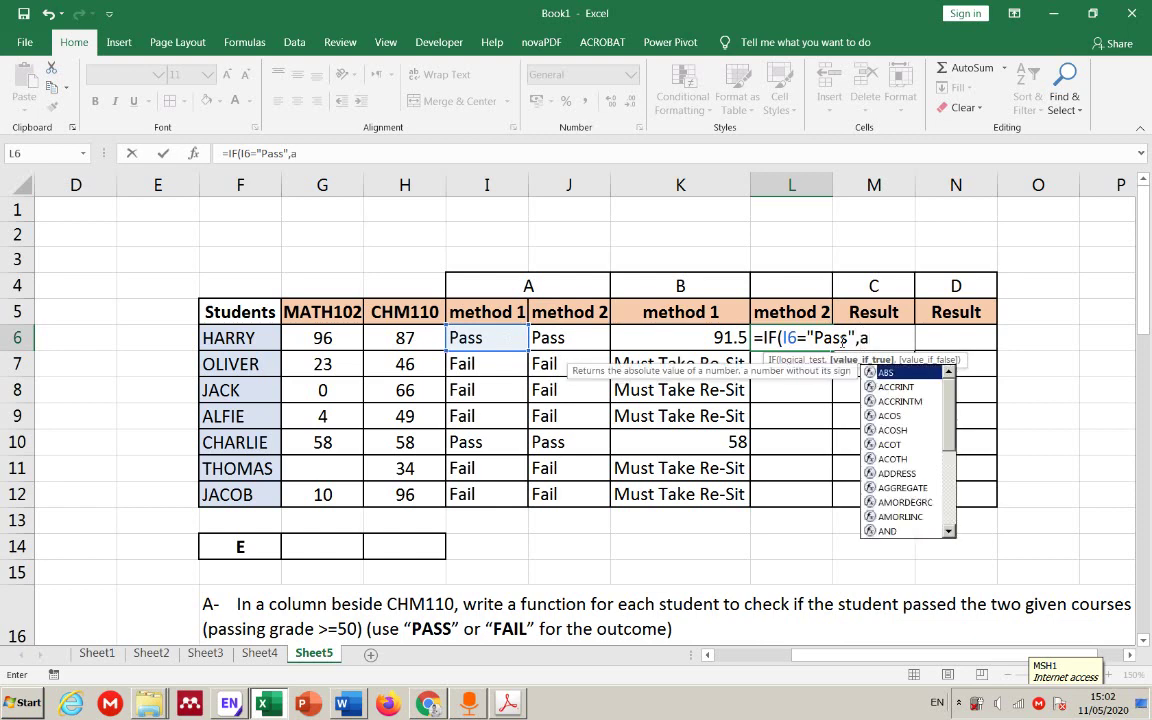
type("v")
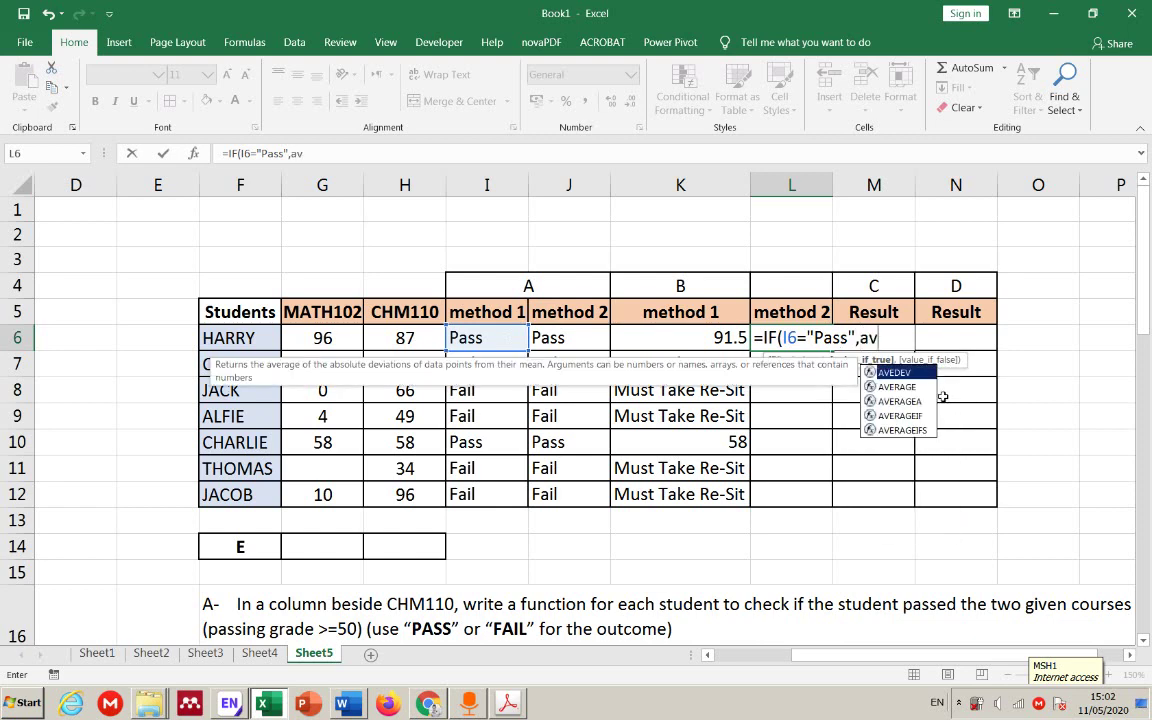
double_click(897, 387)
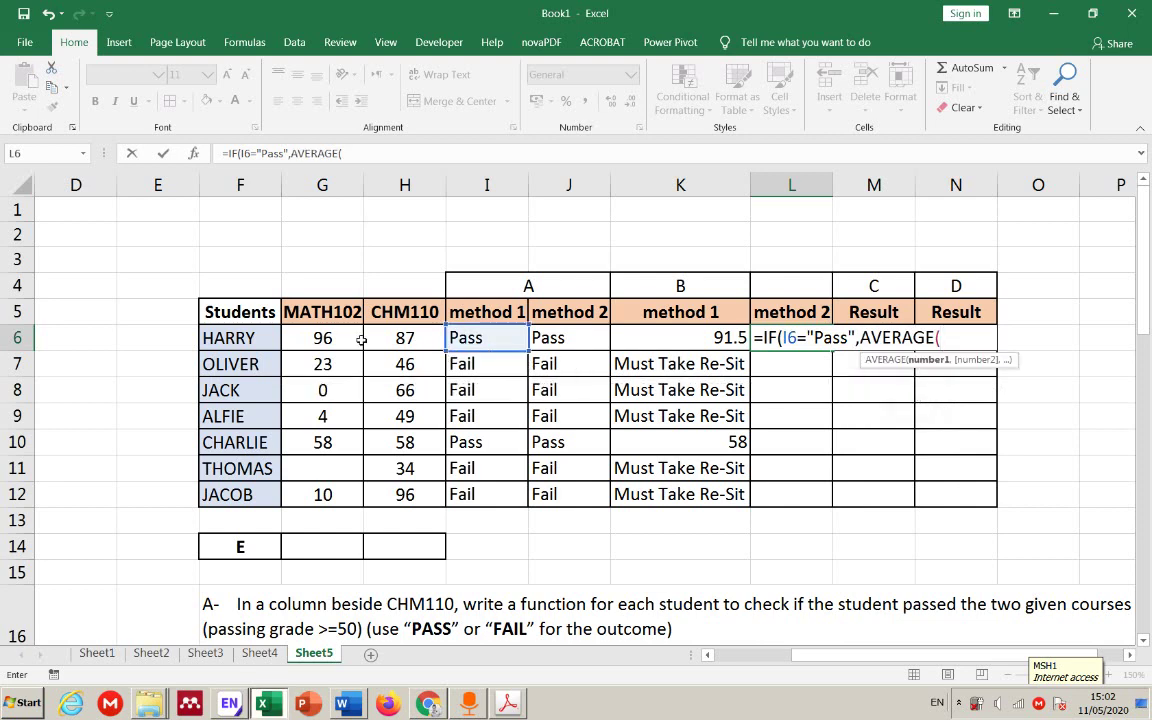
left_click(325, 338)
left_click(376, 338, "shift")
type(")")
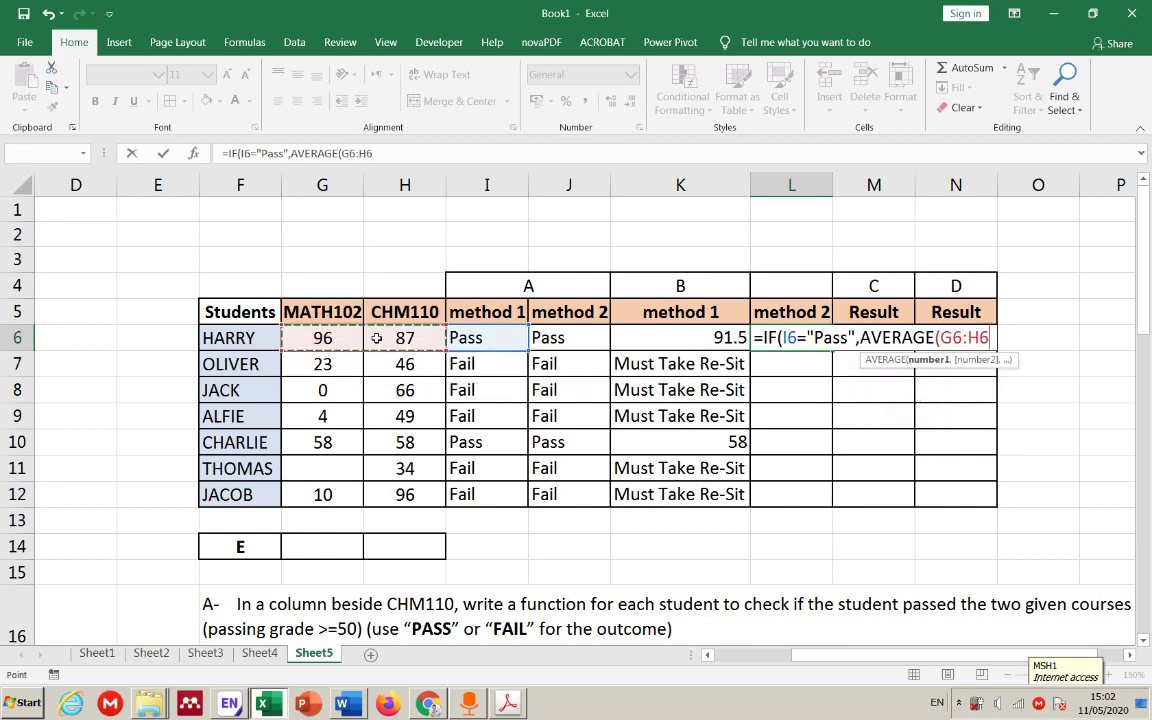
- Enter "Must Take Re-Sit" as the value if false in L6's IF formula and close the formula
type(",\"")
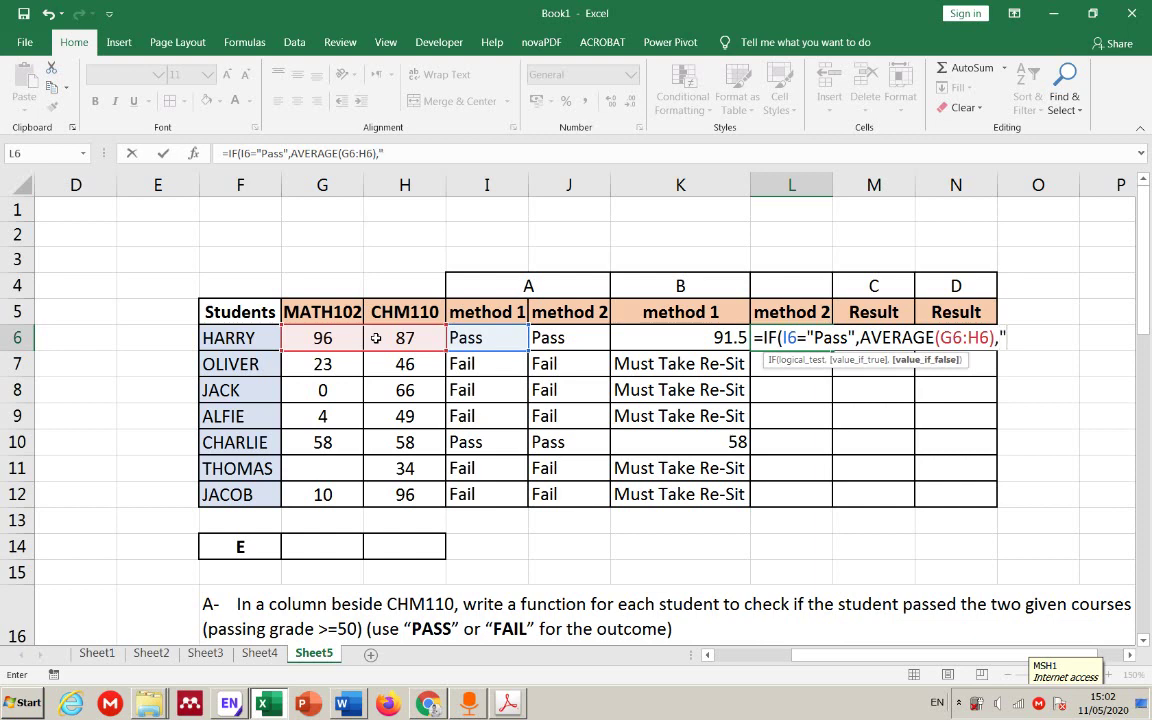
type("Must Ta")
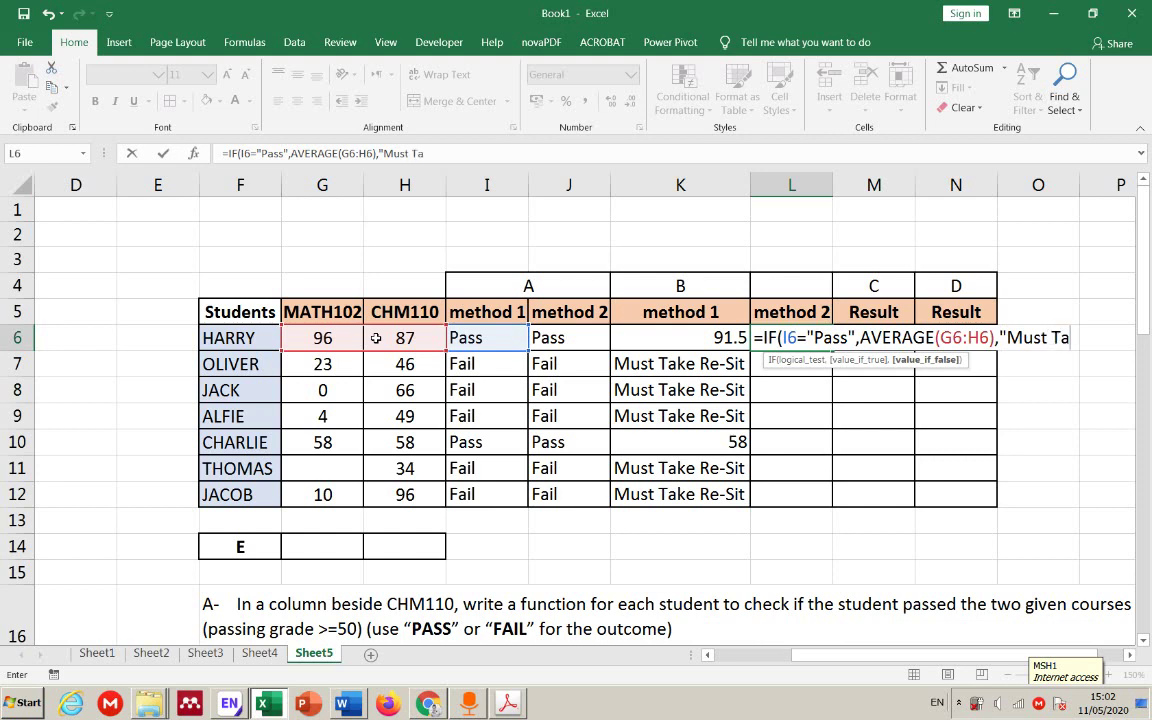
type("ke Re-Sit")
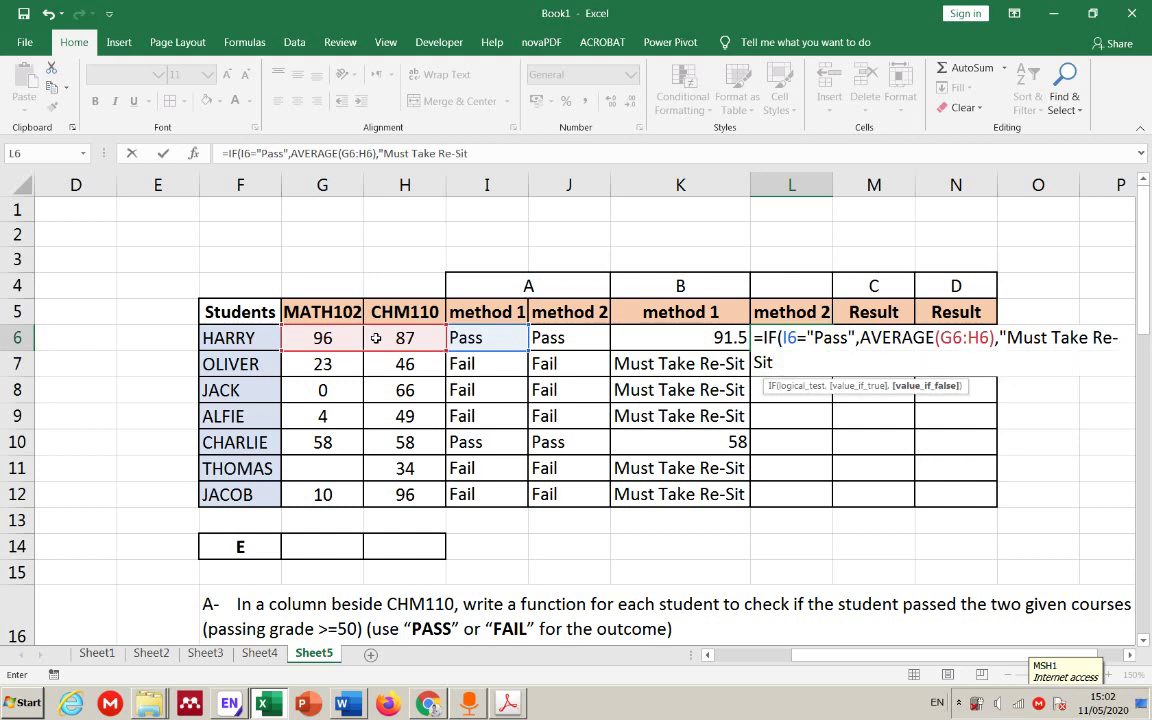
type("\")")
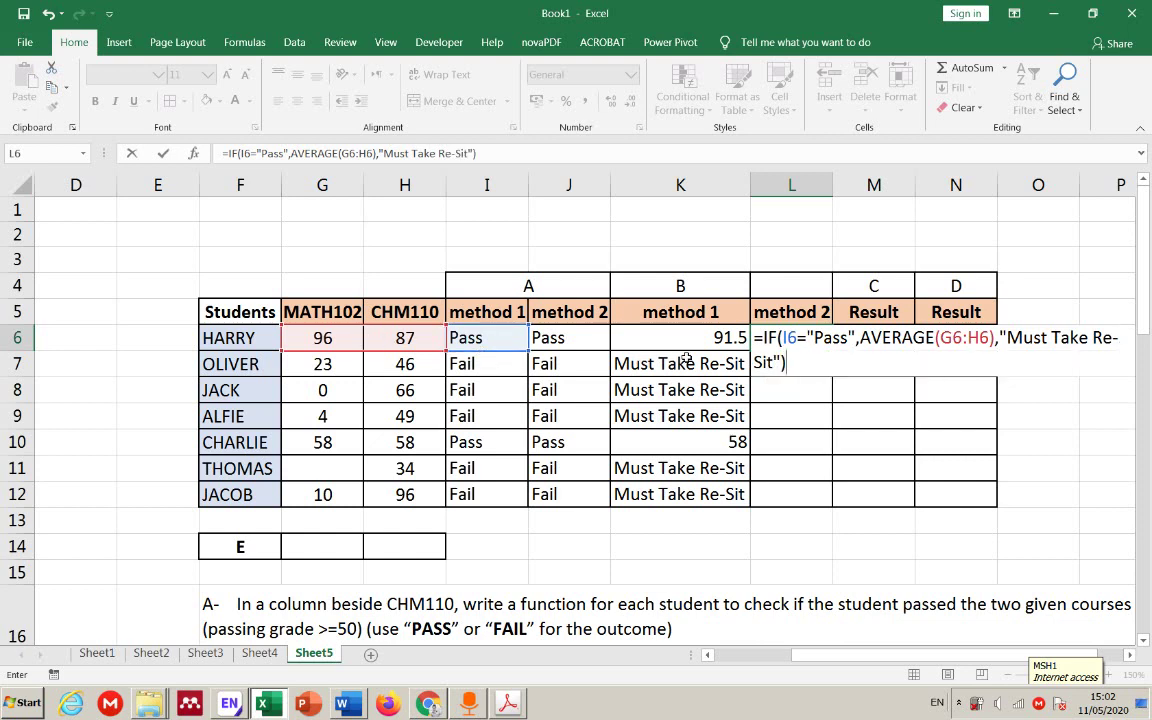
- Check L6's logical test, commit the formula and fill it down through L12, widening column L to fit its contents
left_click(770, 338)
left_click(800, 387)
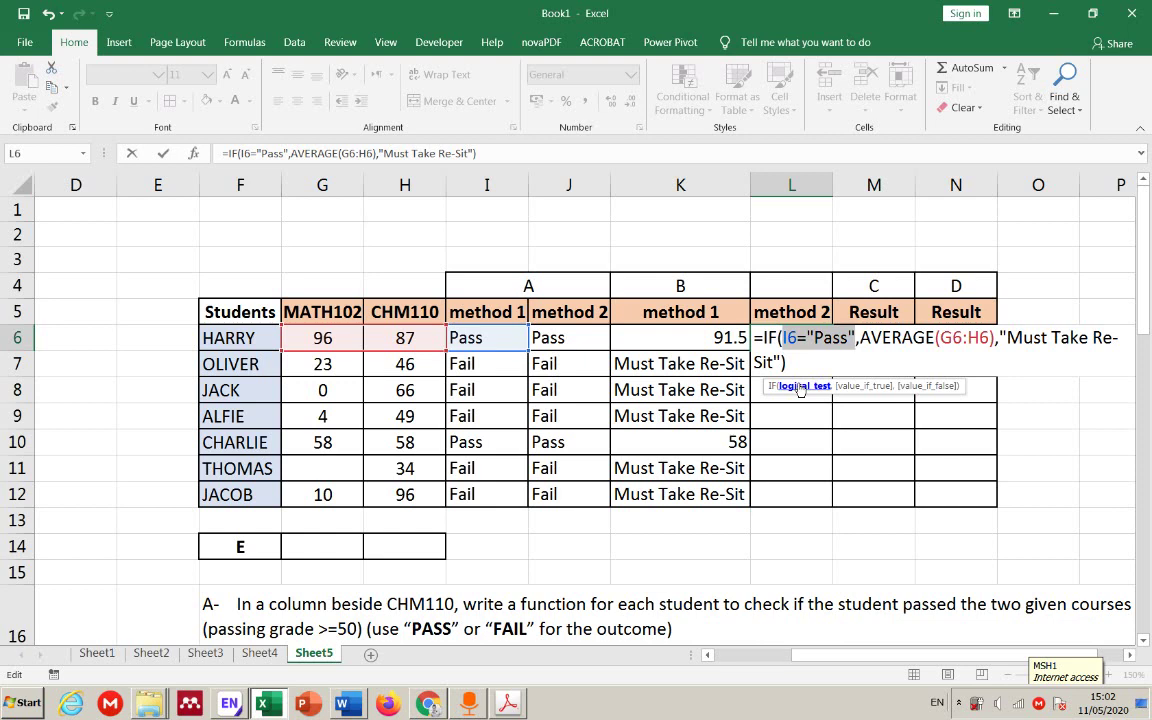
key("Return")
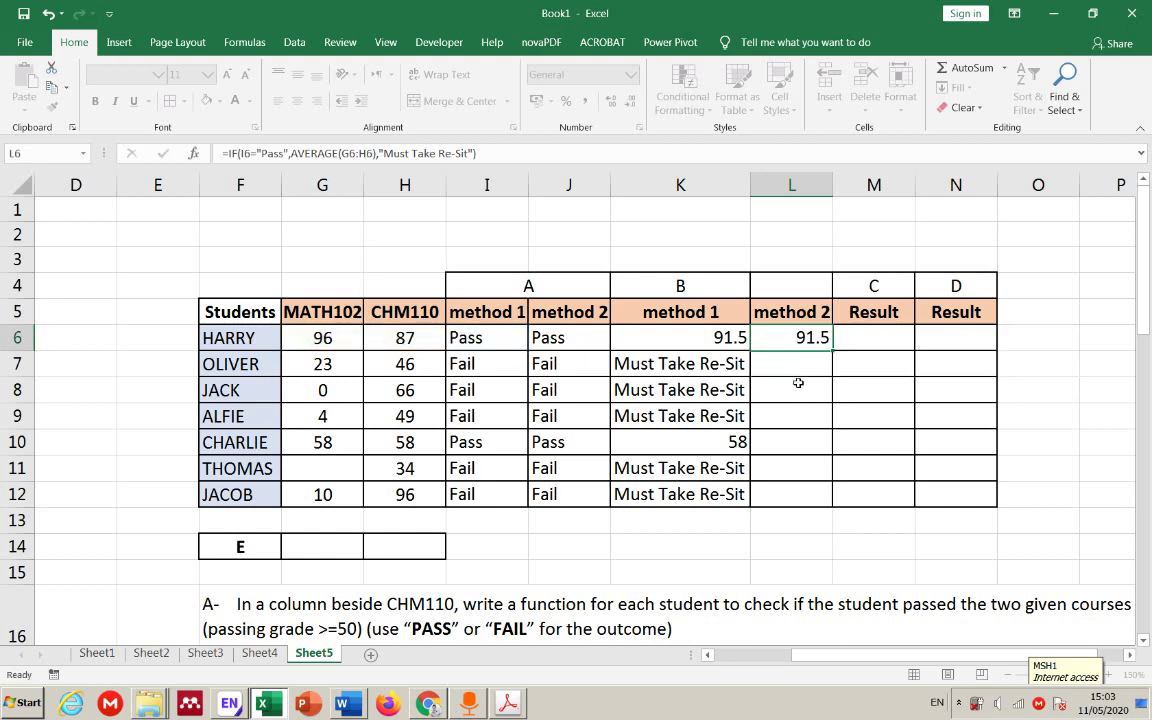
left_click(808, 340)
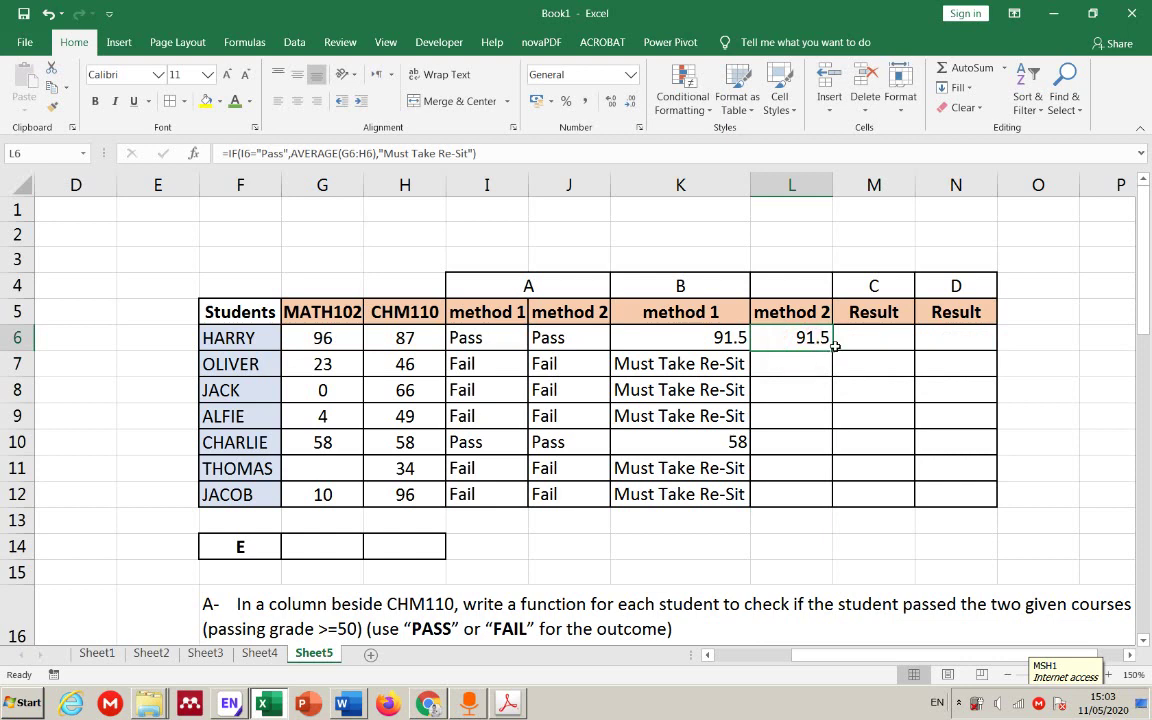
double_click(833, 347)
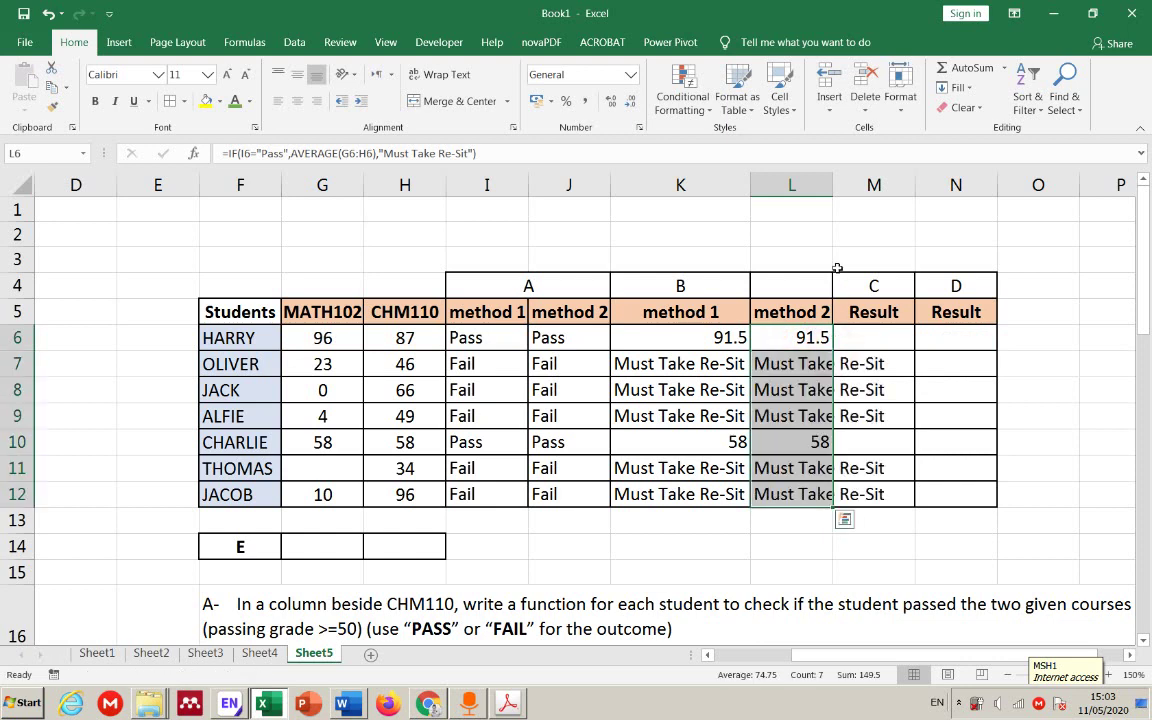
double_click(832, 184)
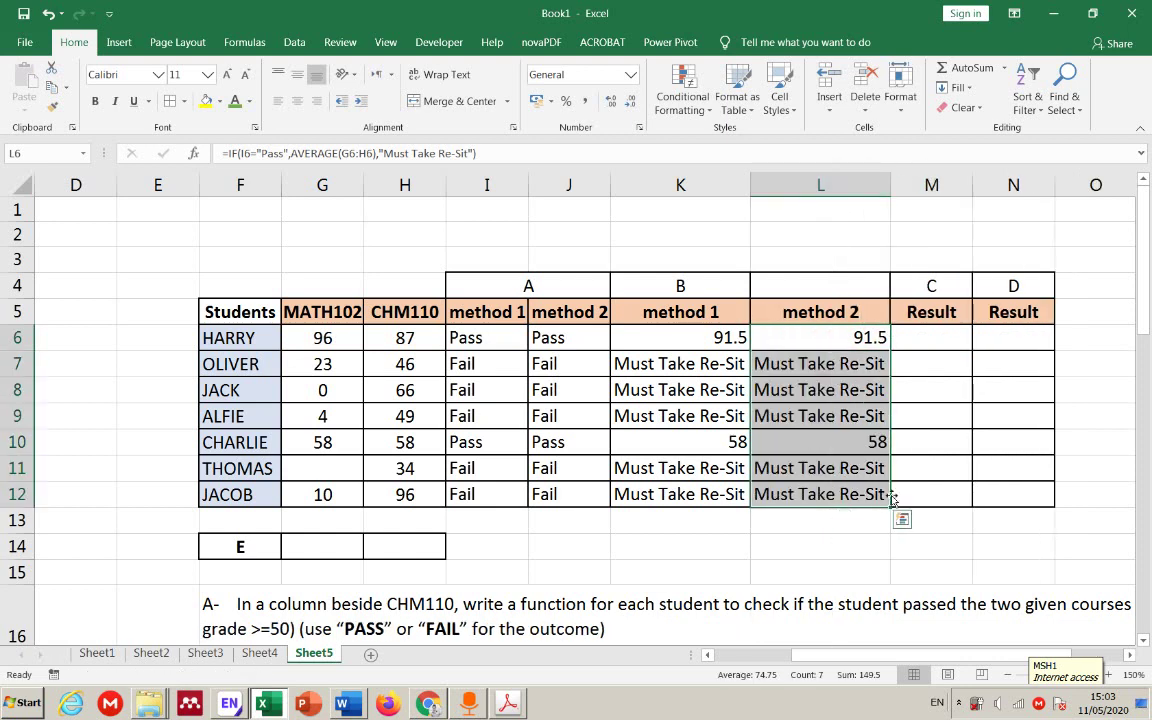
- Set the MATH102 grade in G6 to 43 and check requirement A's method 1 formula in I6
left_click(340, 338)
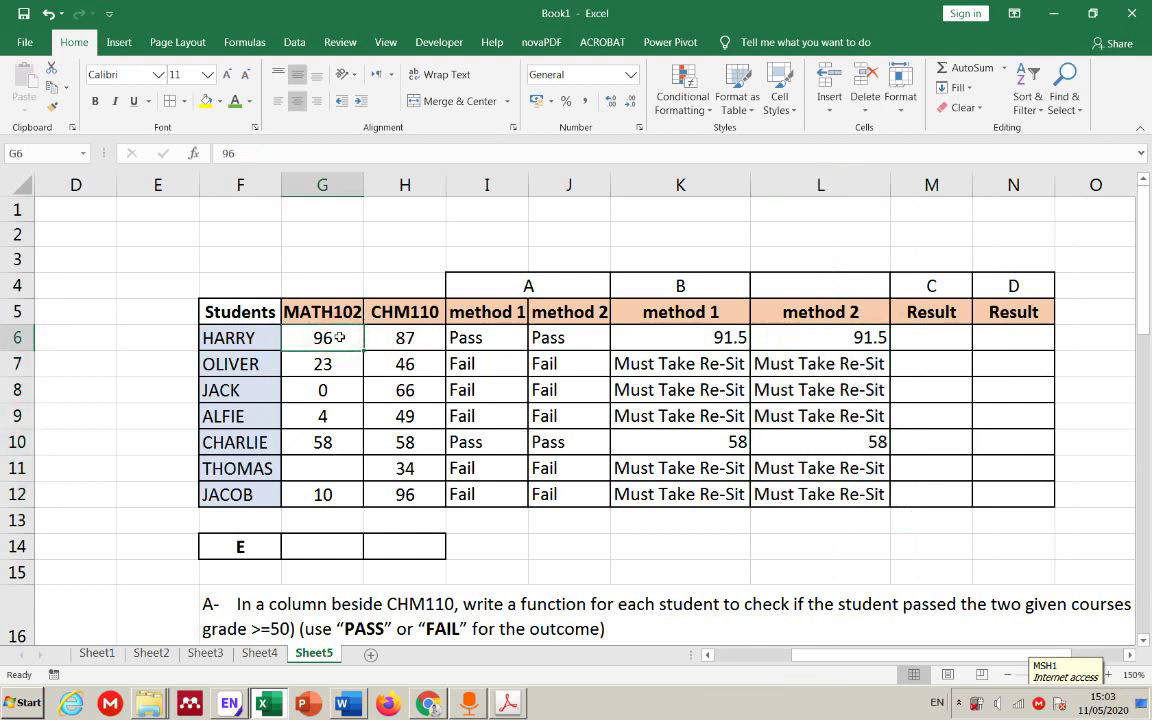
type("43")
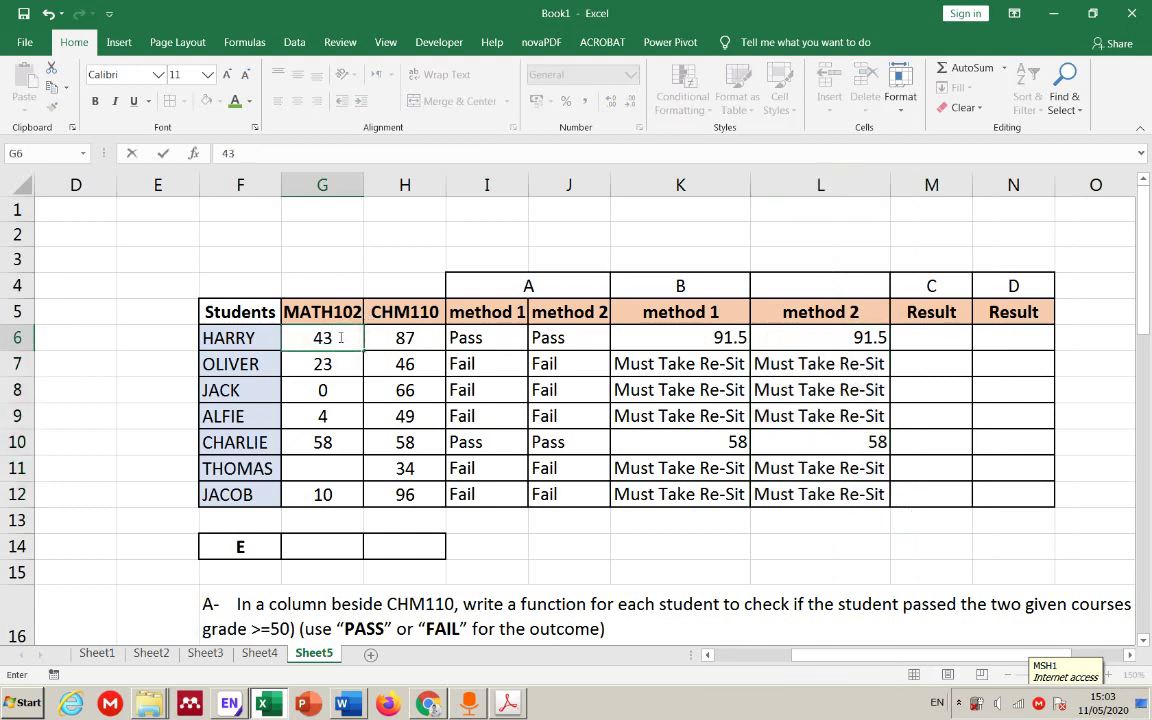
key("Return")
left_click(493, 330)
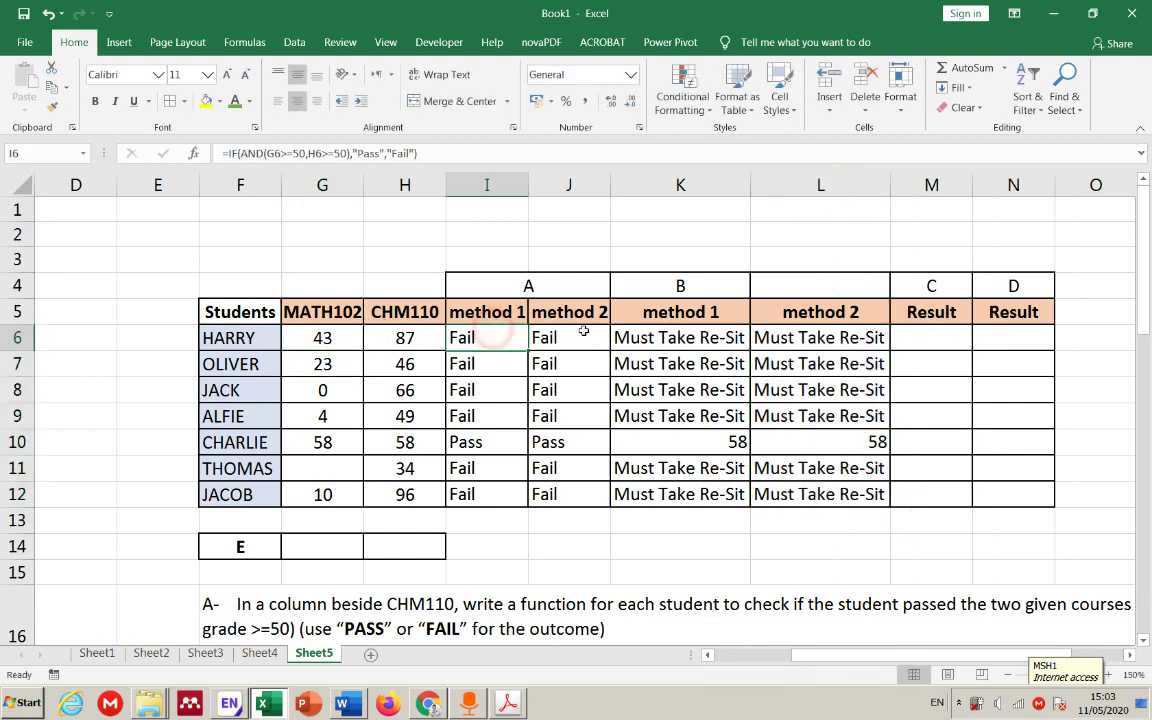
- Inspect requirement B's method 1 formula in K6 and method 2 formula in L6
left_click(673, 334)
double_click(673, 334)
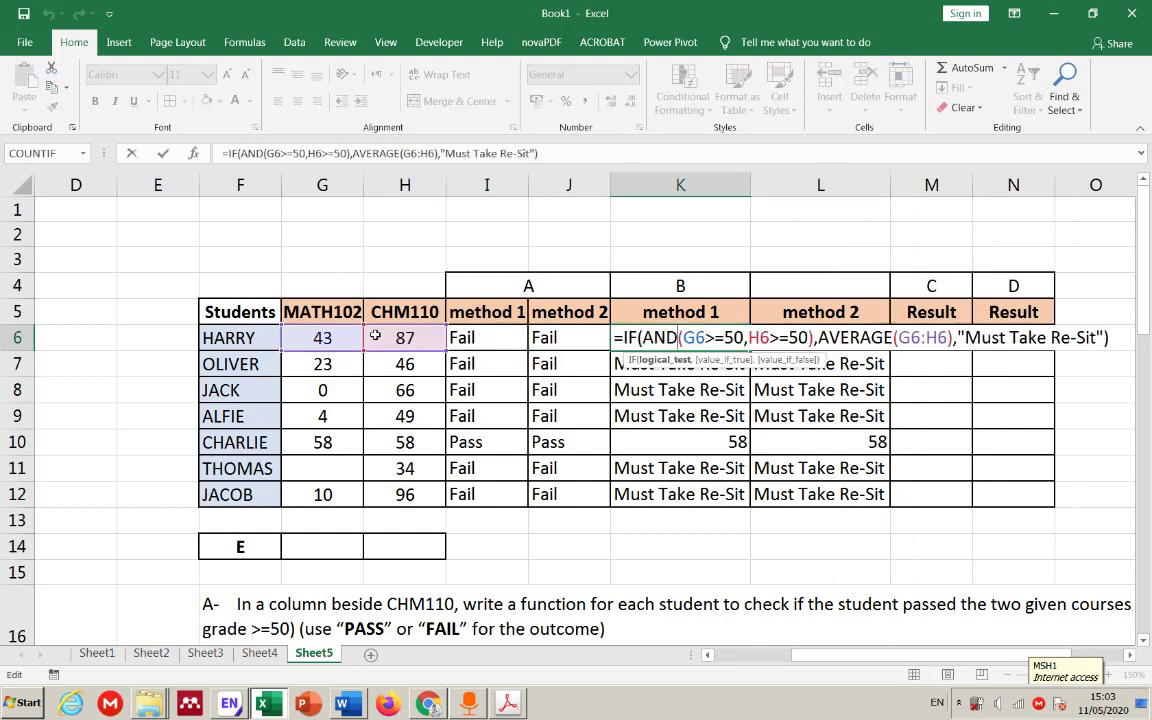
key("Escape")
left_click(805, 337)
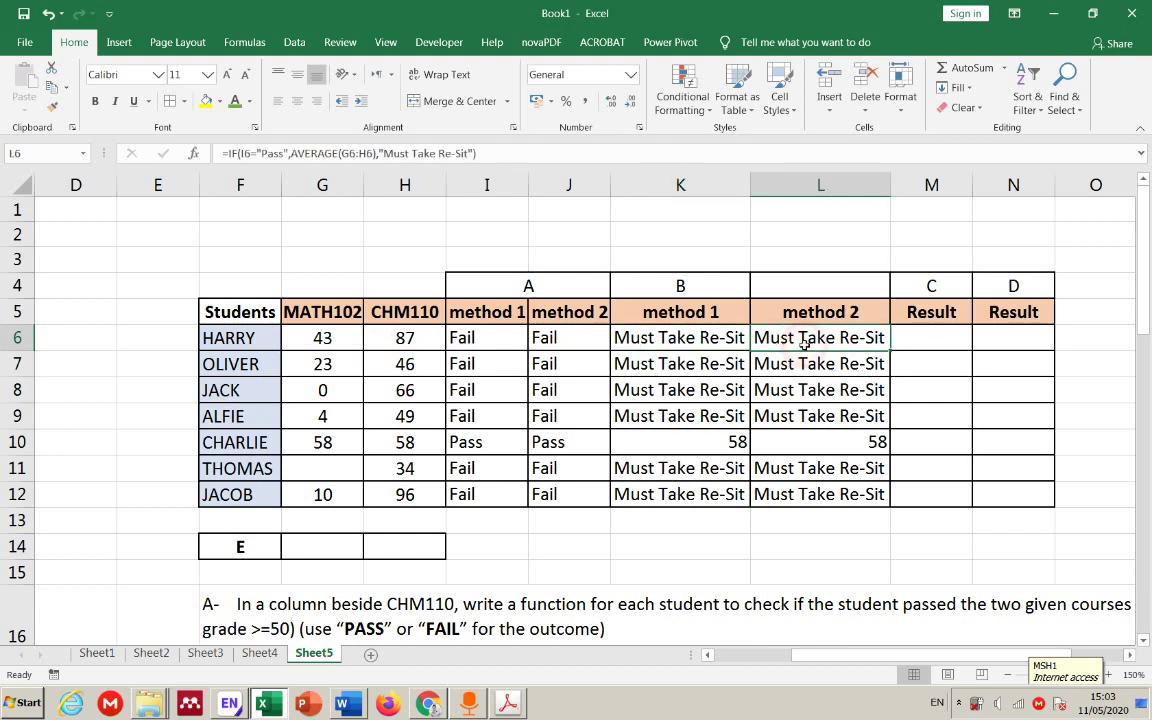
double_click(805, 337)
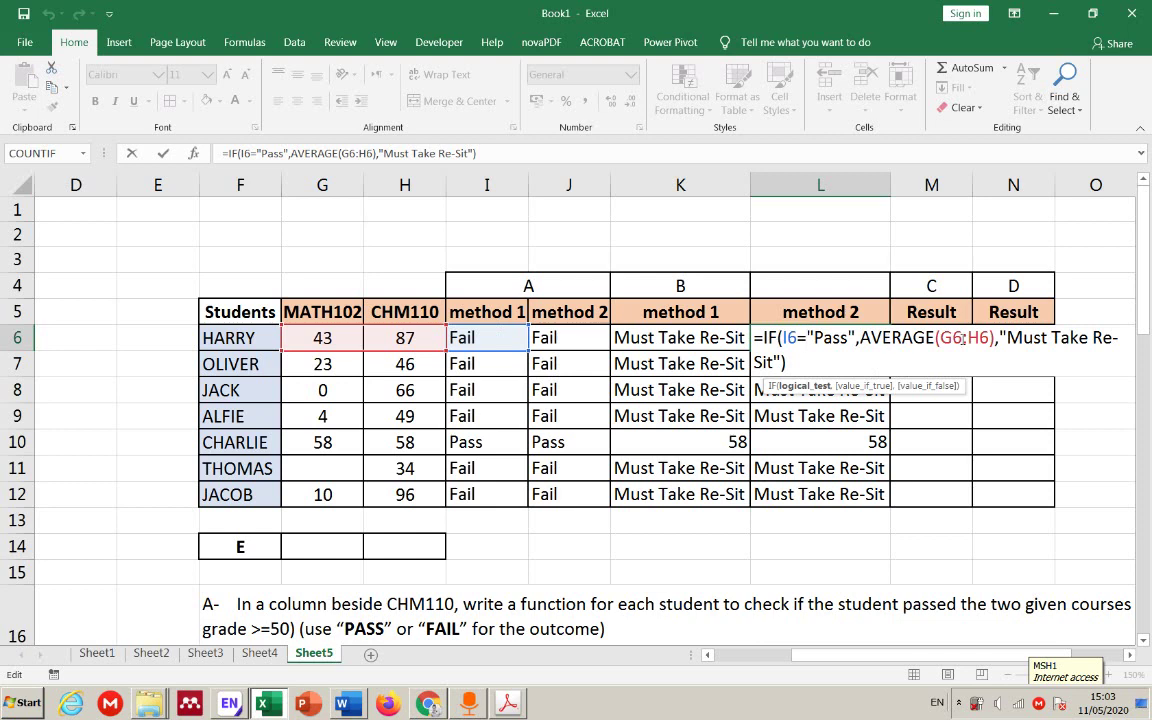
- Underline L6's logical test and I6's result on screen, draw an arrow to the value if false, and leave the formula unchanged
key("ctrl+F2")
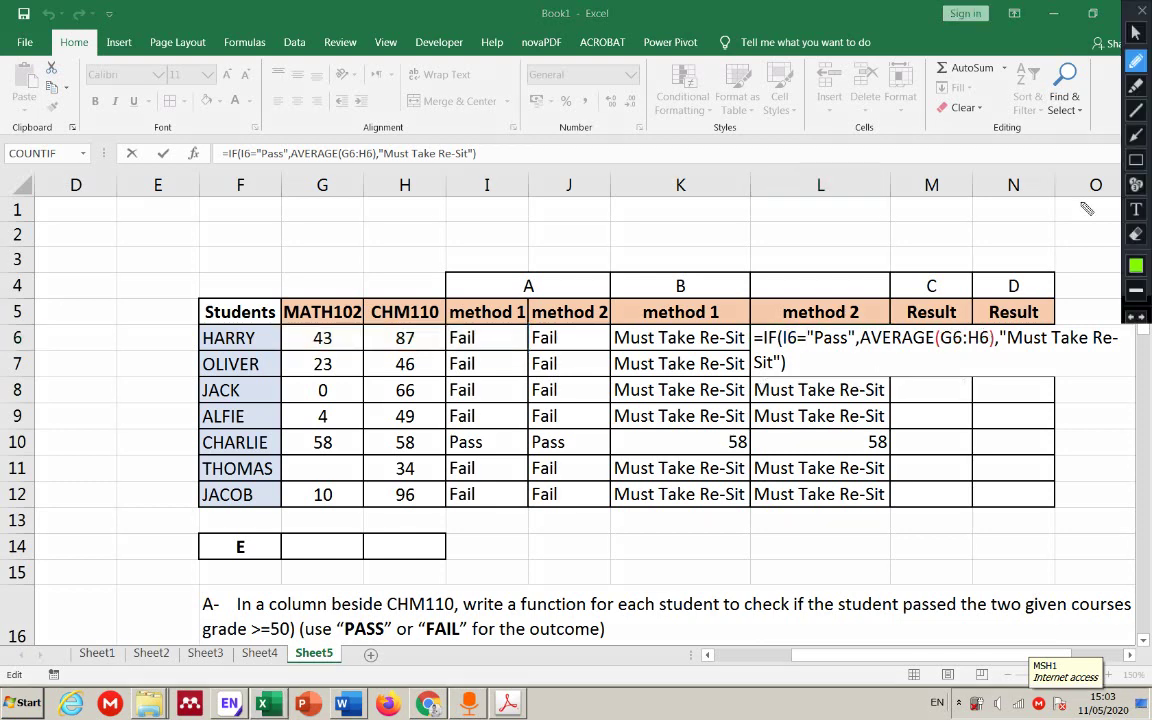
left_click_drag(783, 346, 846, 345)
left_click_drag(450, 348, 477, 347)
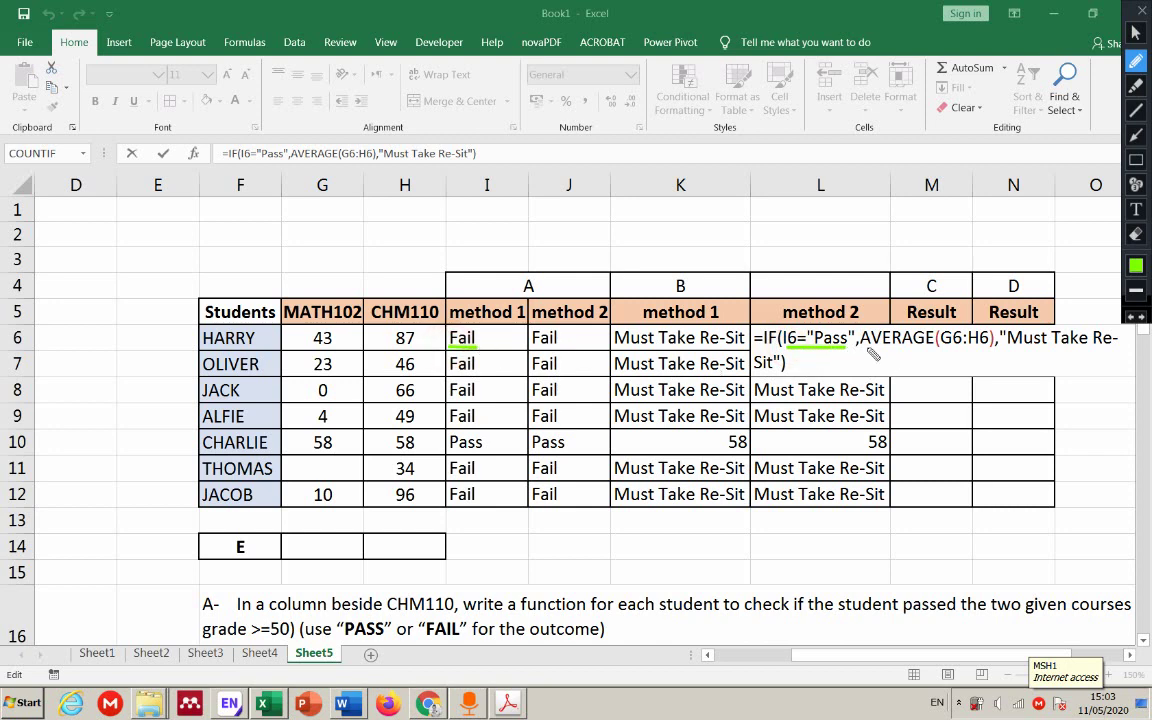
left_click_drag(820, 312, 997, 313)
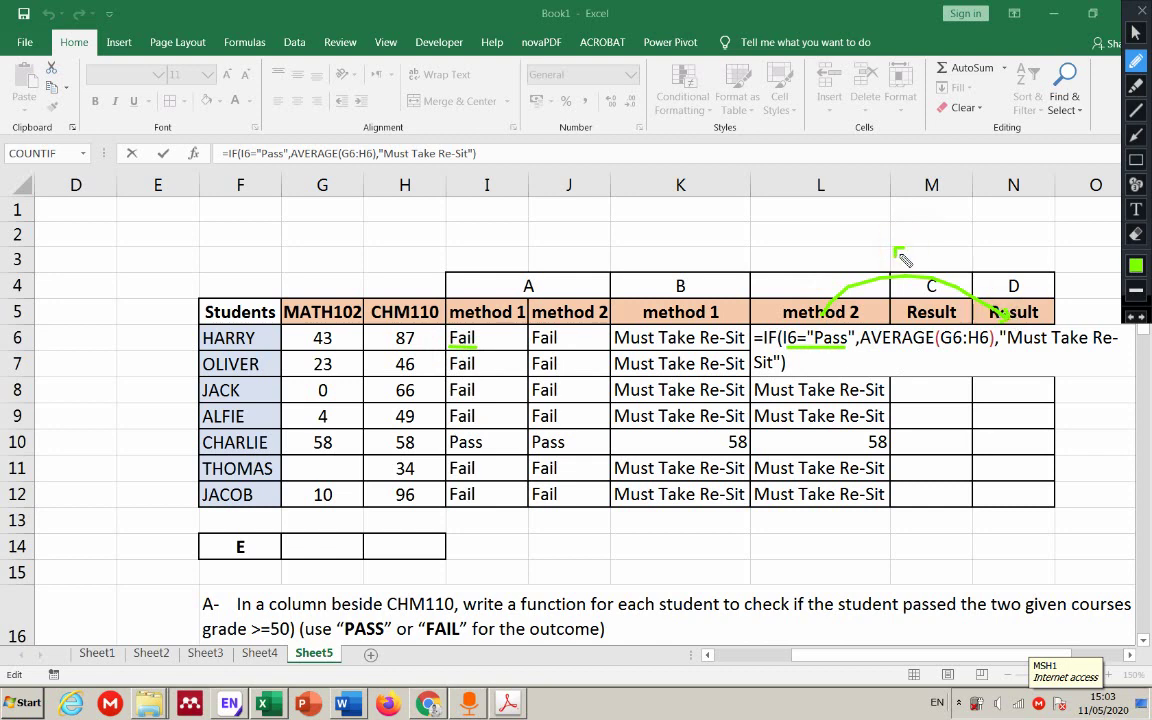
left_click_drag(904, 249, 896, 262)
key("Escape")
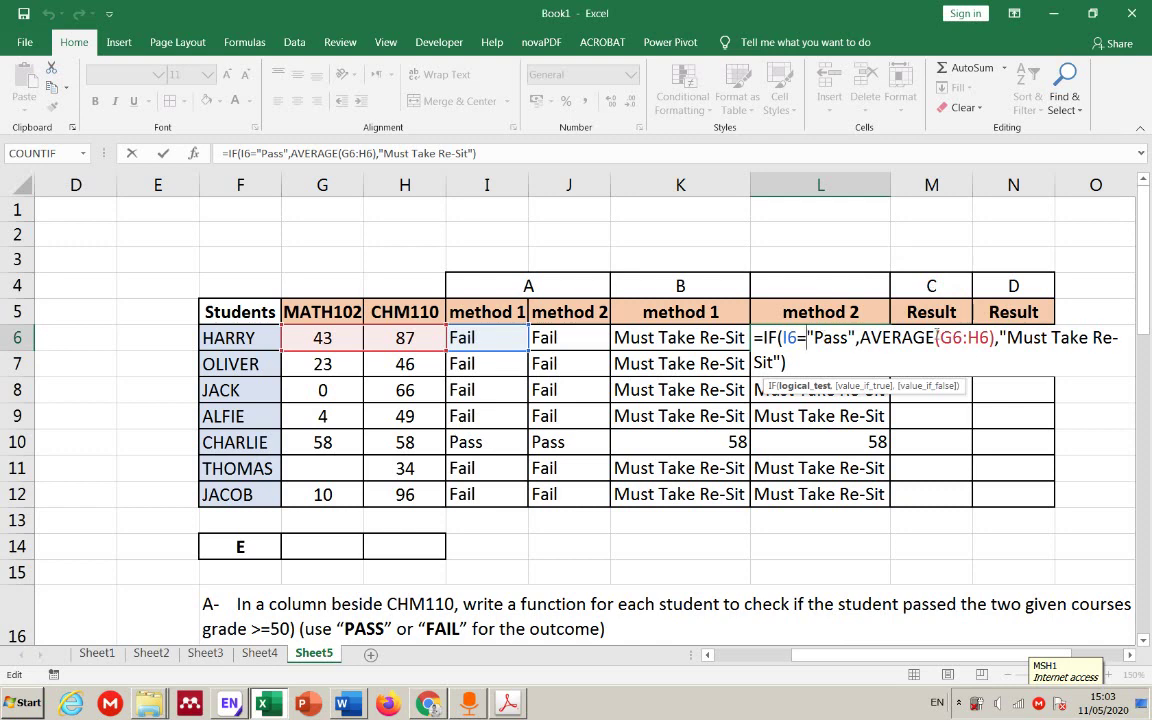
key("Escape")
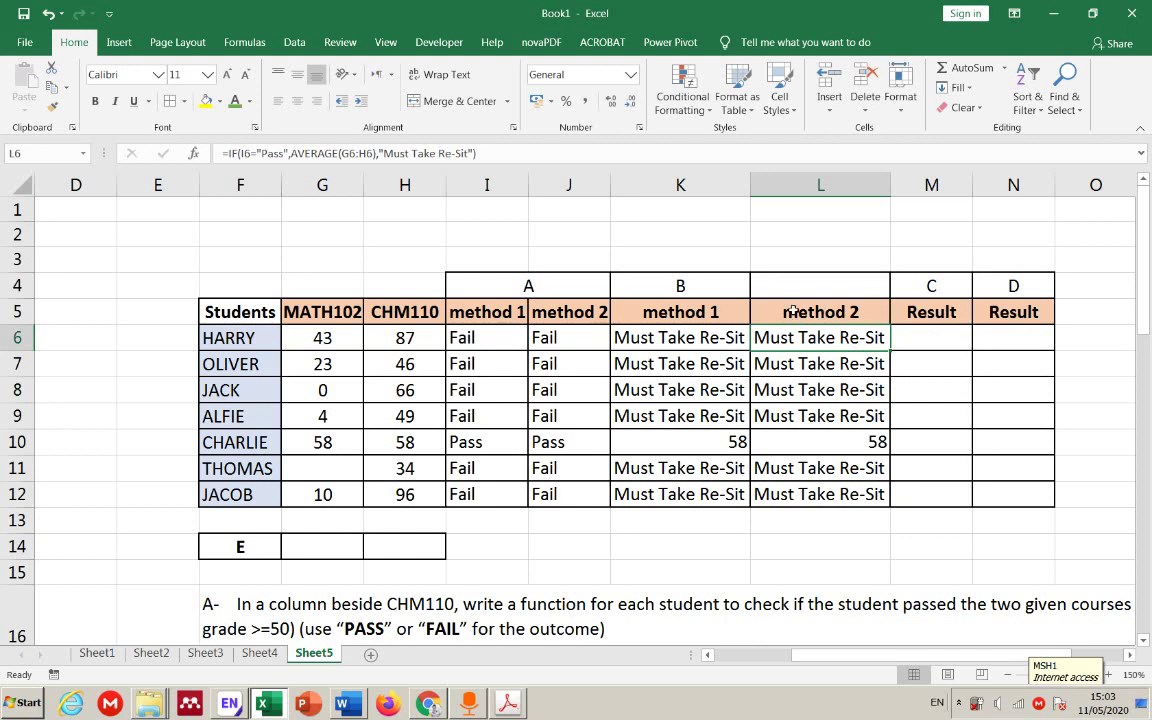
- Compare the formulas in K6 and L6 once more and leave both as they are
left_click(688, 310)
left_click(676, 335)
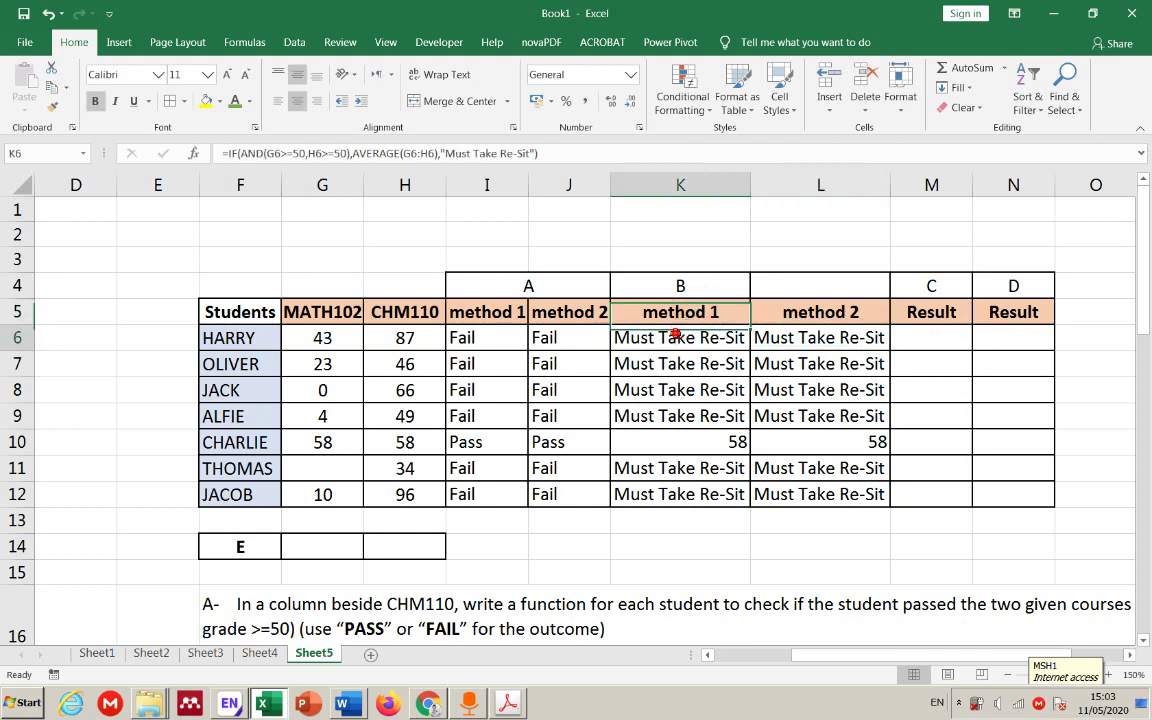
double_click(676, 335)
key("Escape")
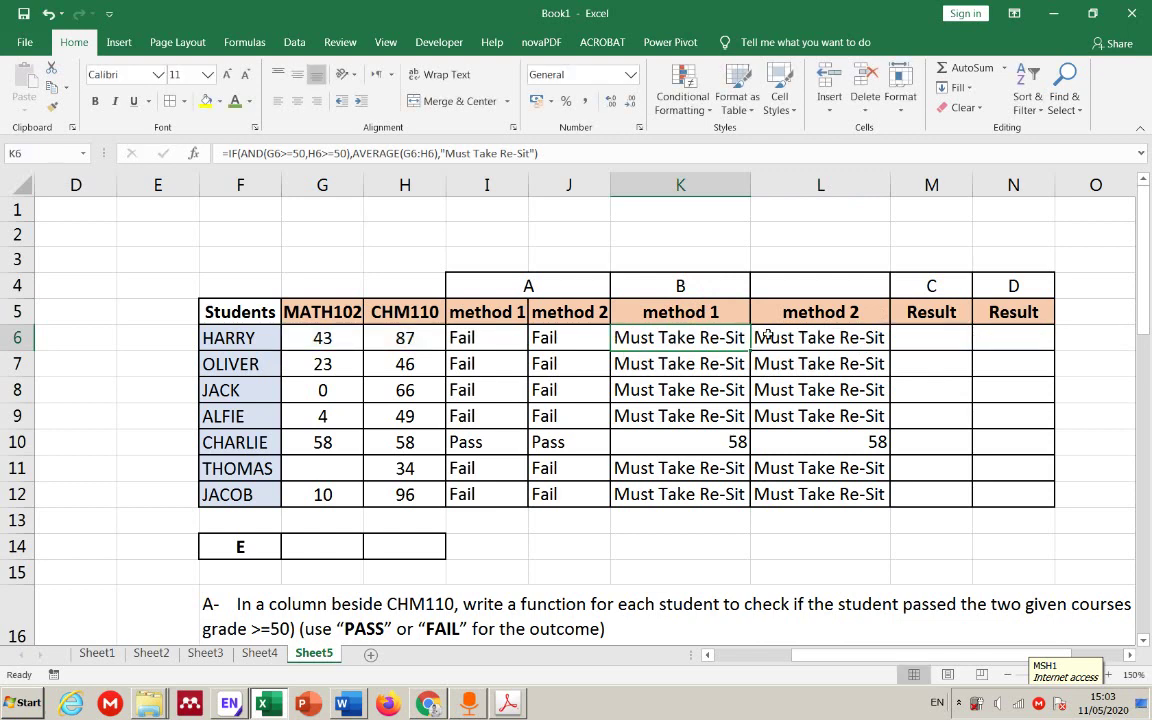
double_click(767, 337)
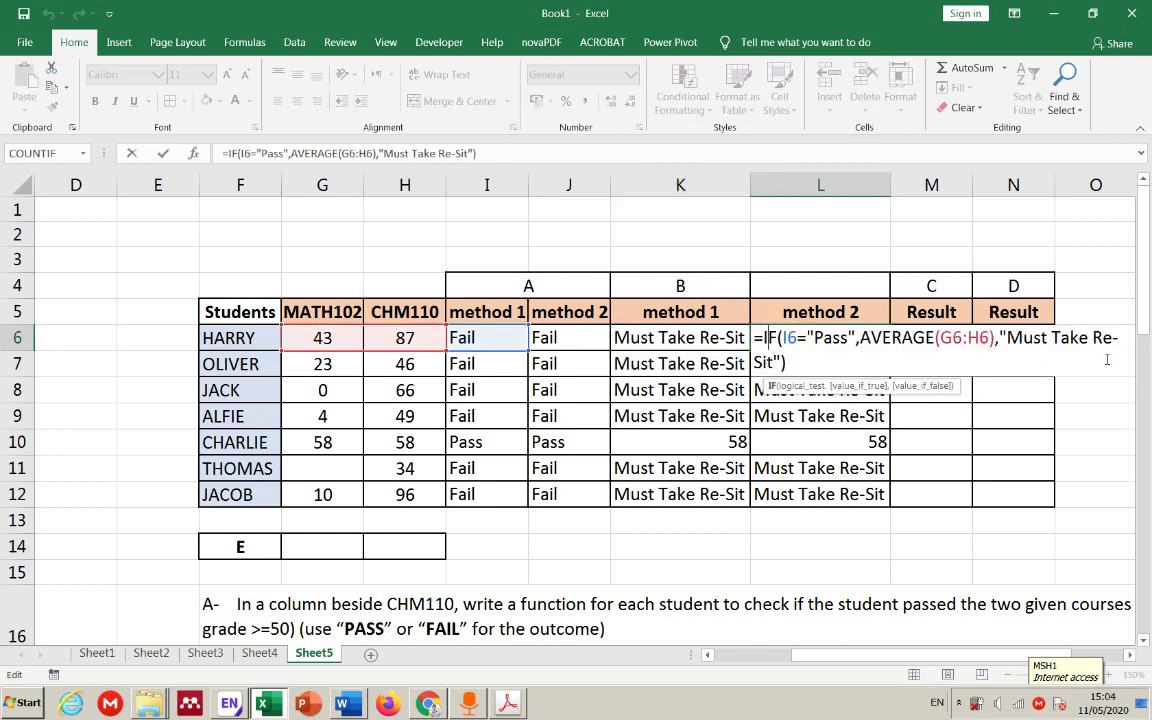
left_click(798, 266)
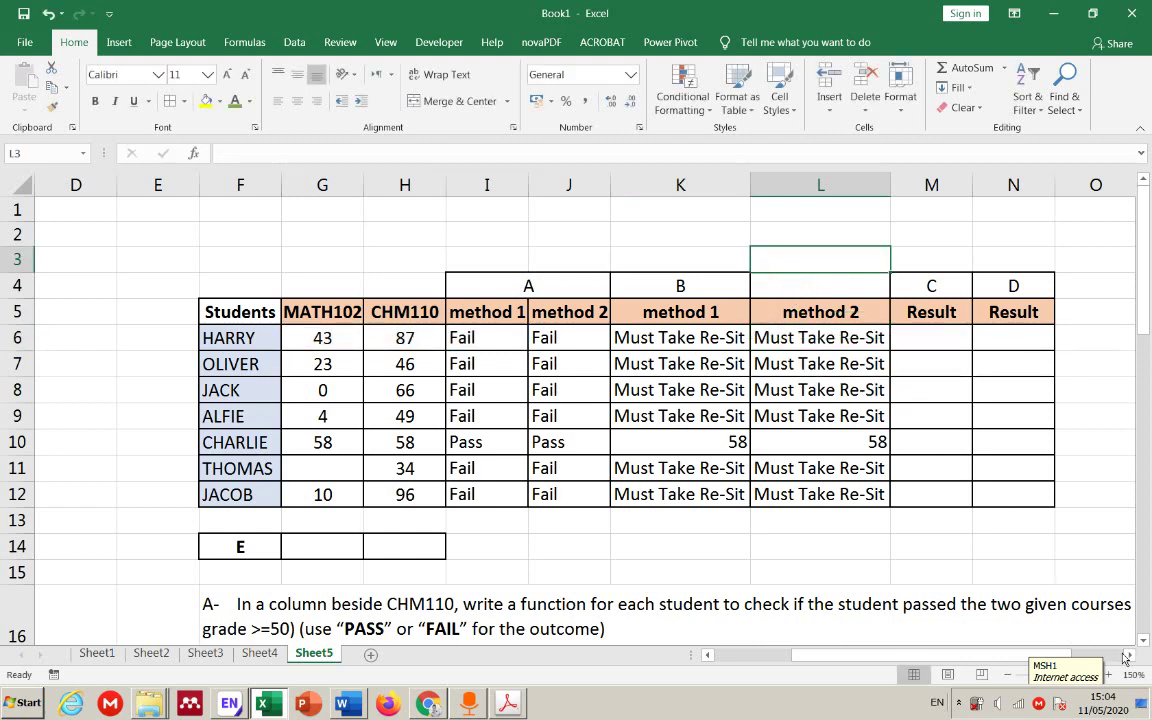
- Read requirement C about counting re-sit exams and relate it to the grades and requirement B results in row 6
left_click(1127, 655)
scroll(788, 440, "down", 2)
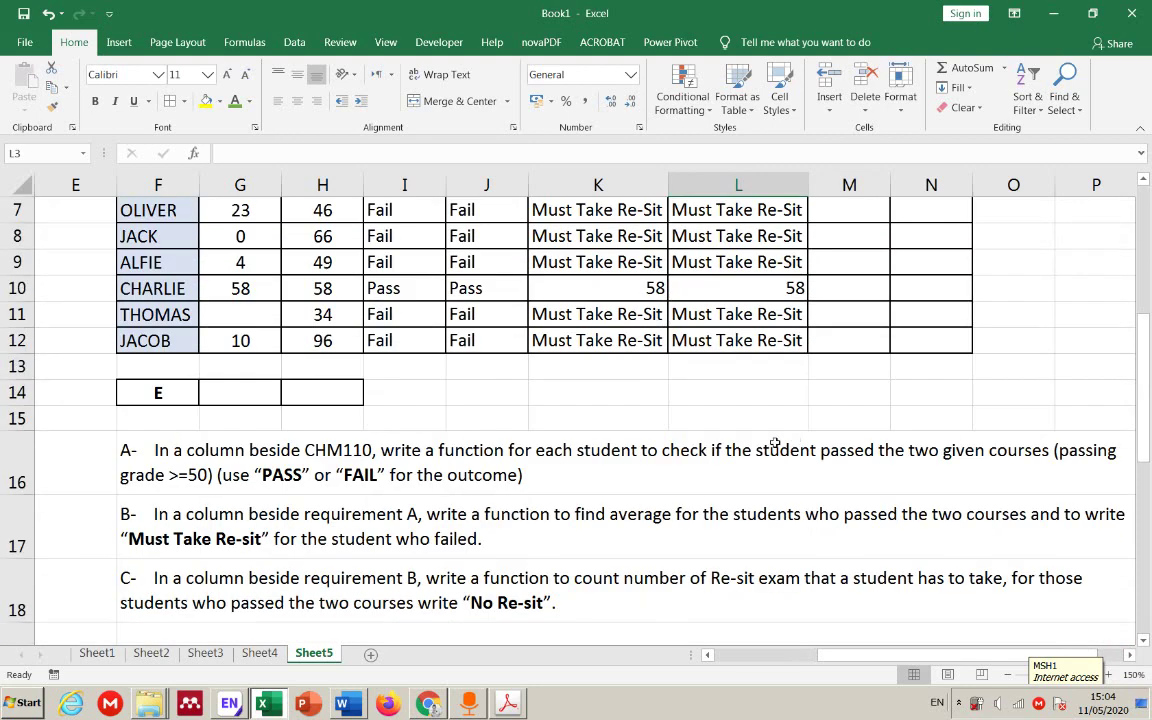
scroll(273, 506, "down", 1)
left_click(307, 514)
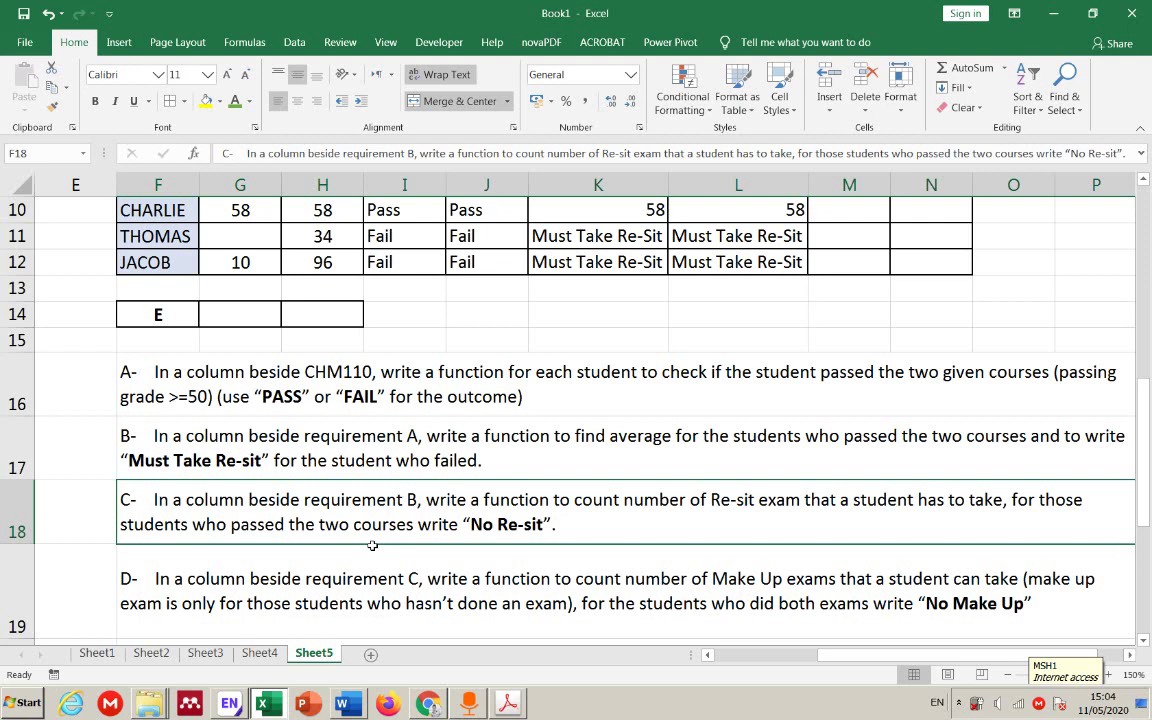
scroll(372, 545, "up", 3)
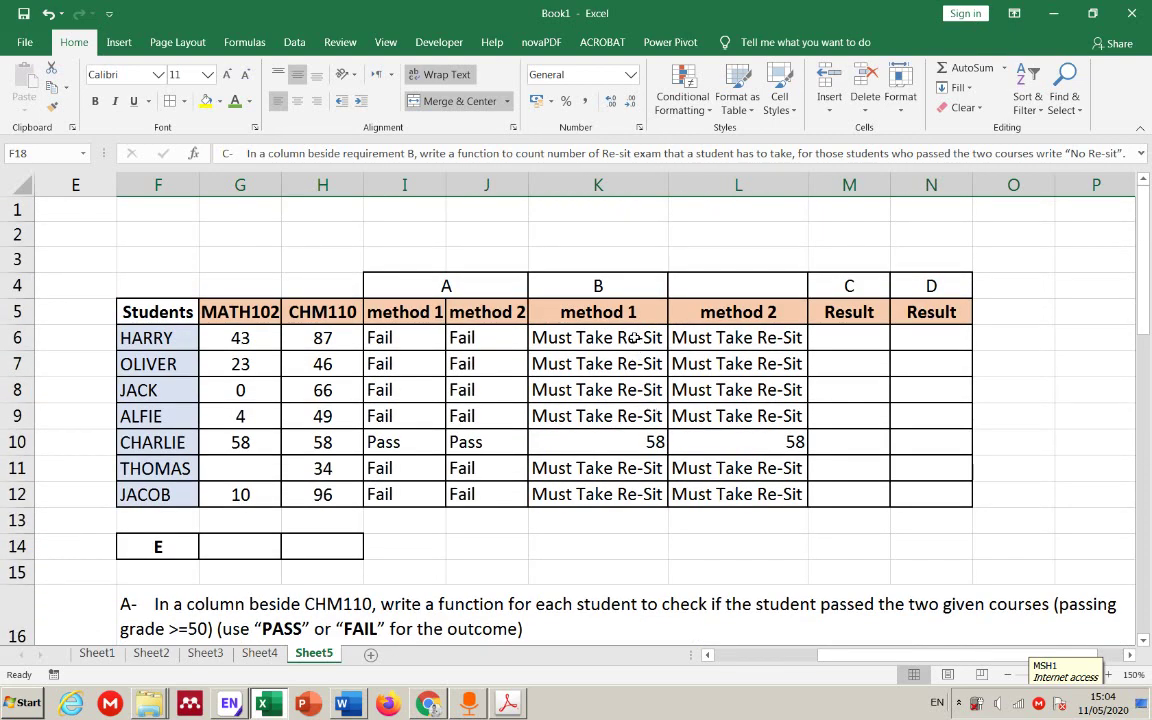
left_click(636, 341)
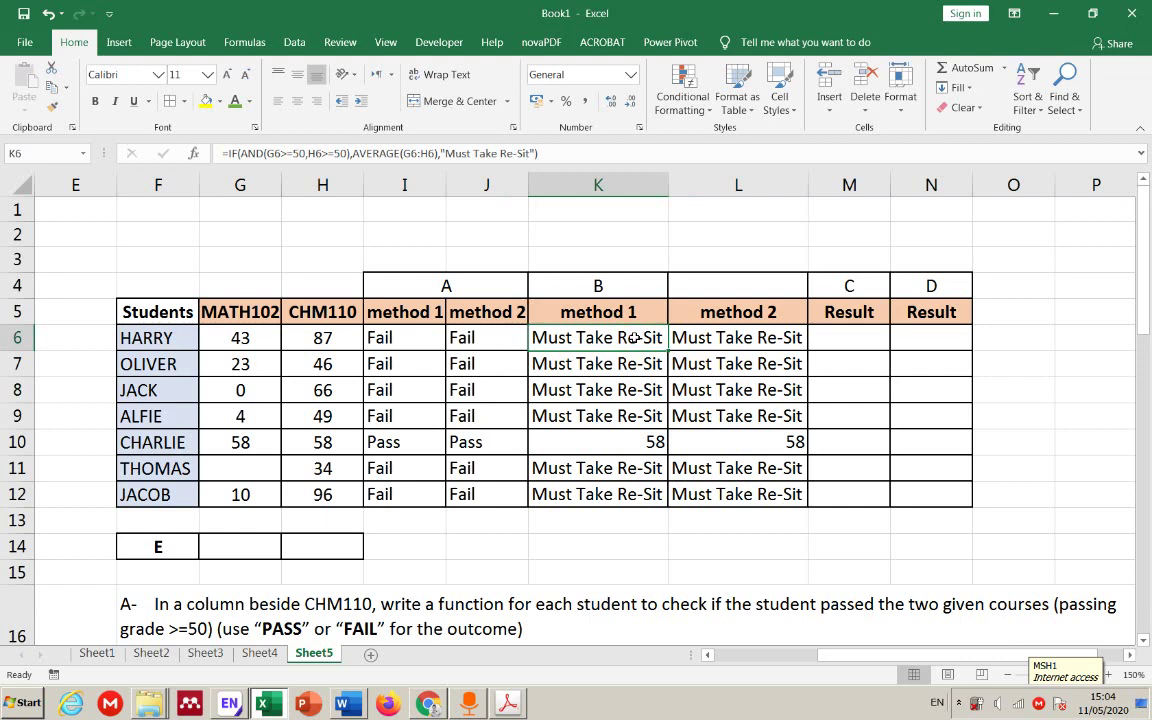
left_click(255, 339)
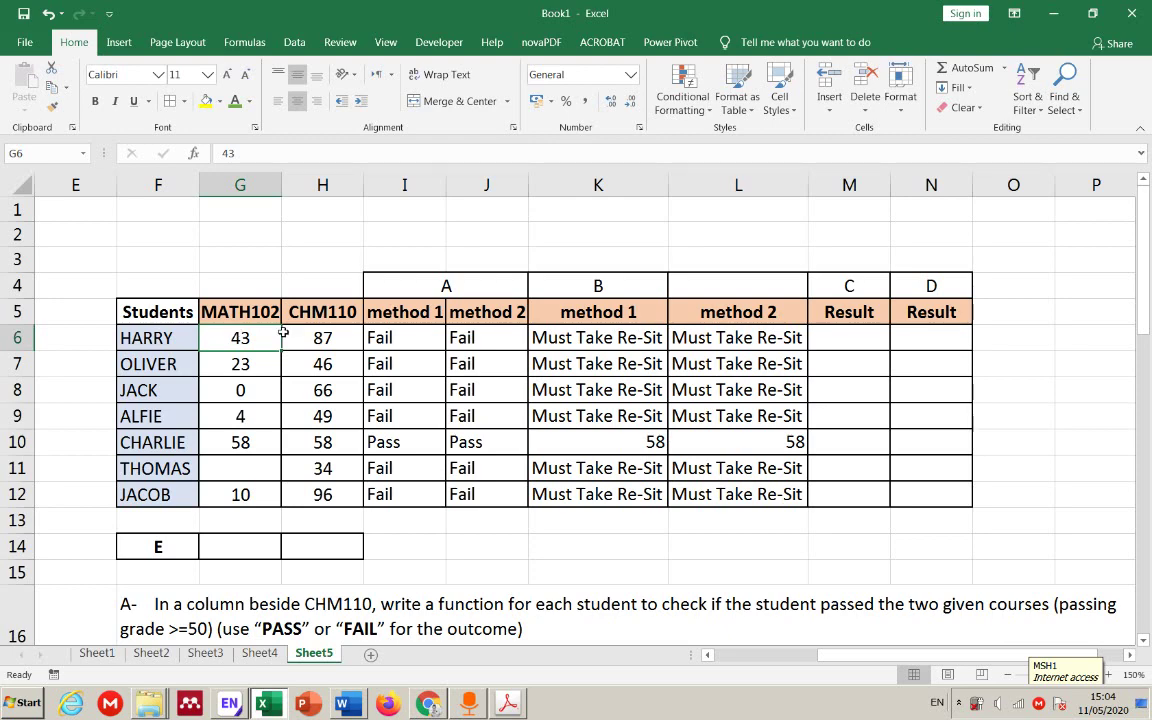
scroll(290, 350, "down", 1)
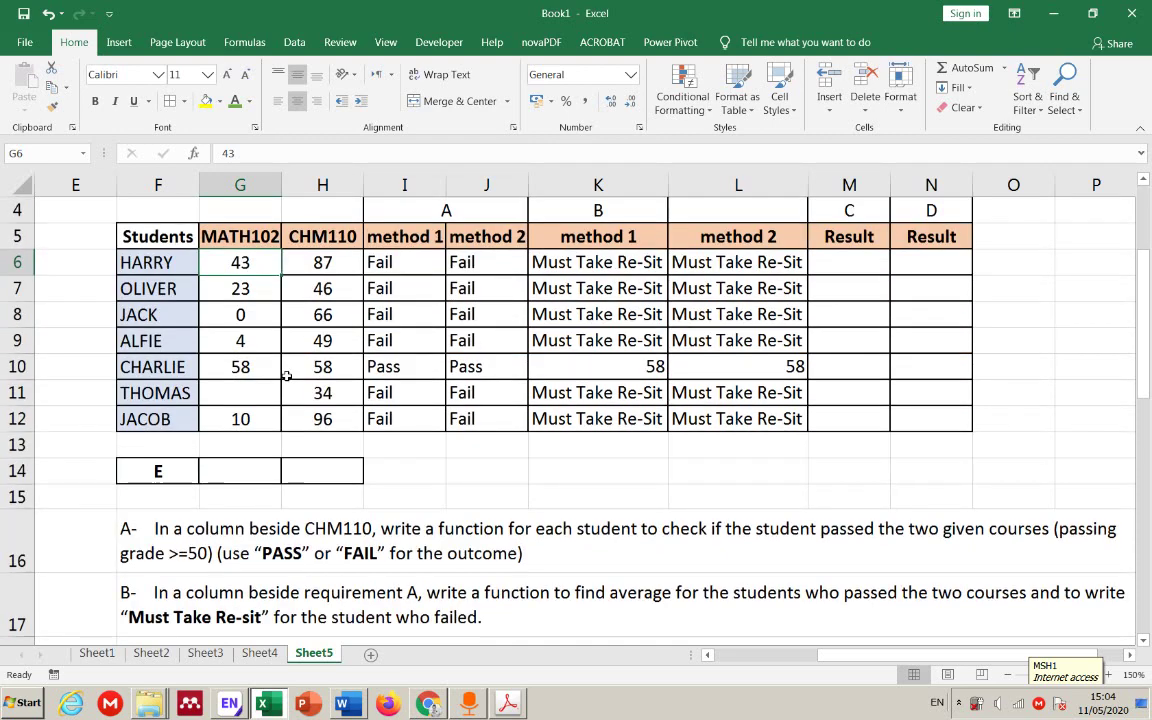
scroll(307, 367, "down", 3)
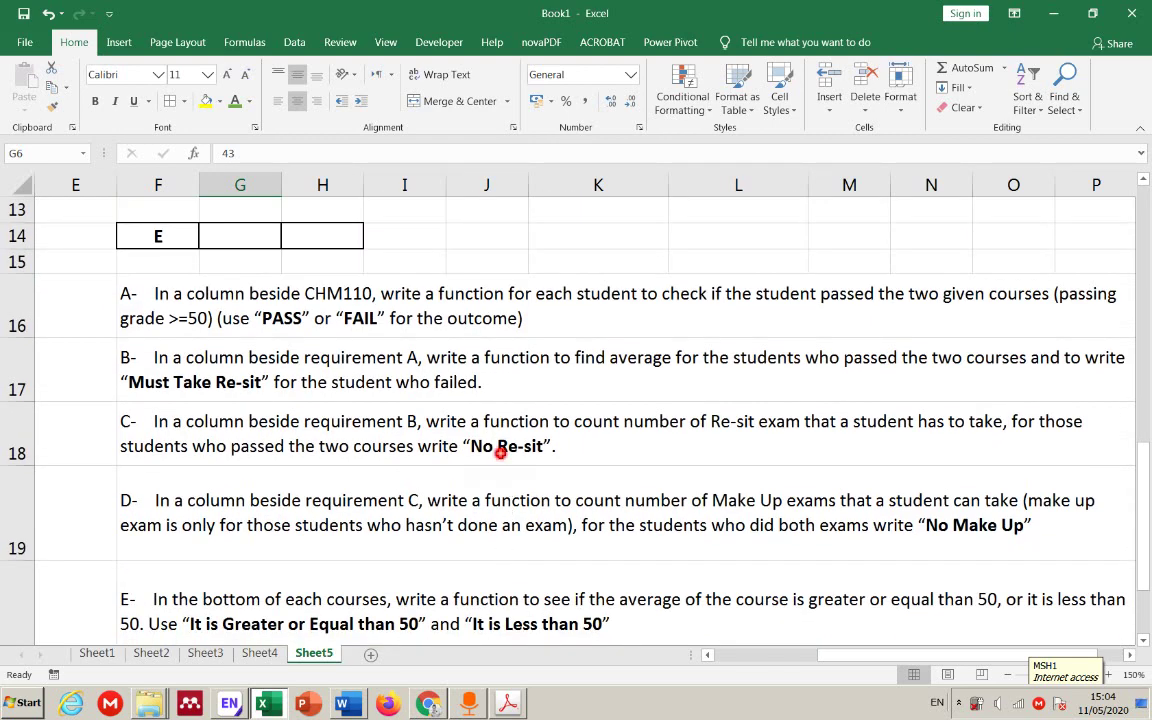
left_click(502, 449)
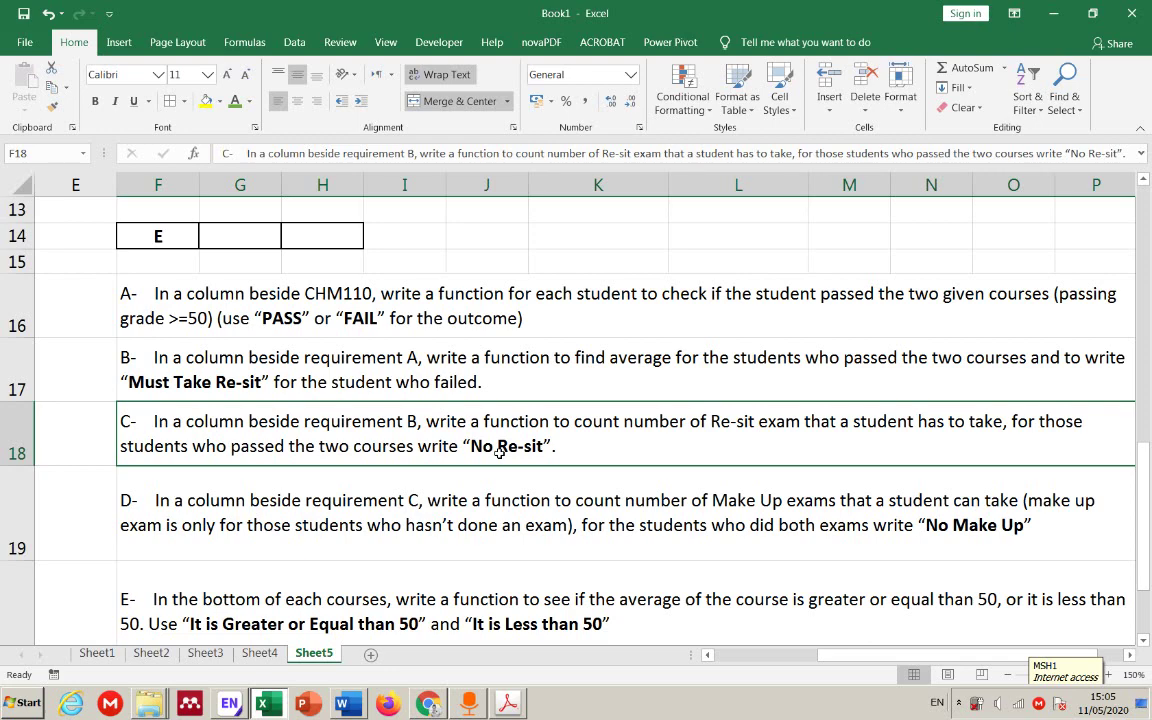
- Start an IF formula in M6 for requirement C with the logical test I6="Pass"
scroll(500, 451, "up", 4)
left_click(841, 340)
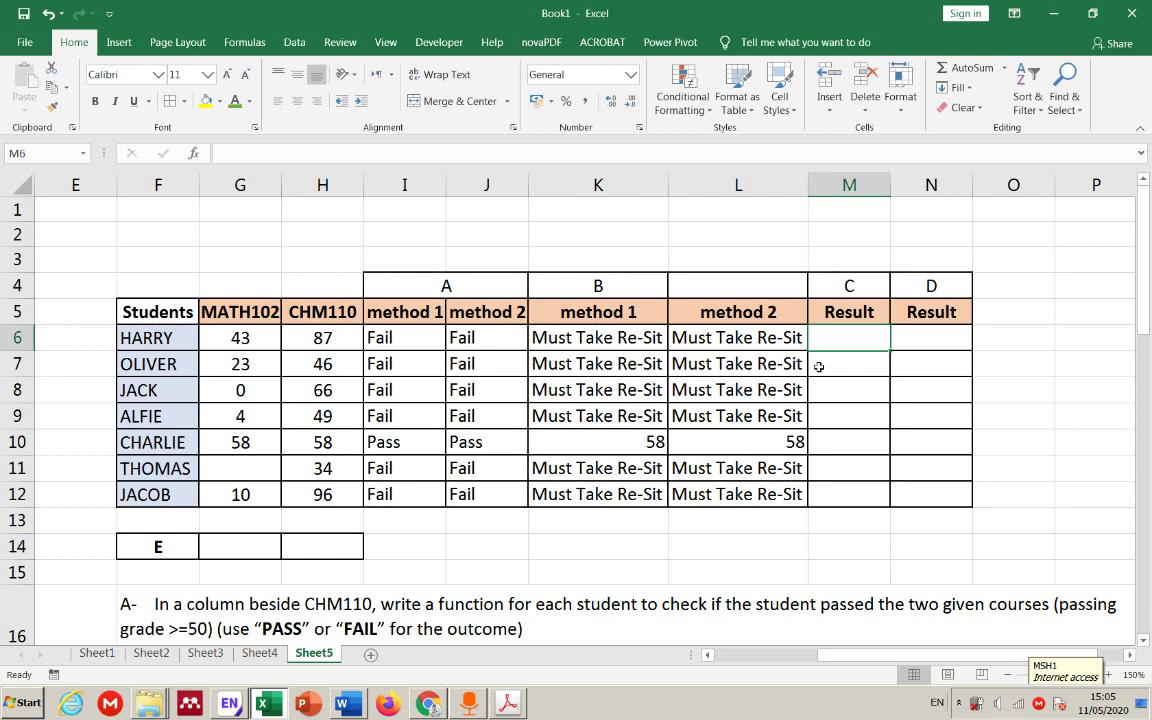
type("=if")
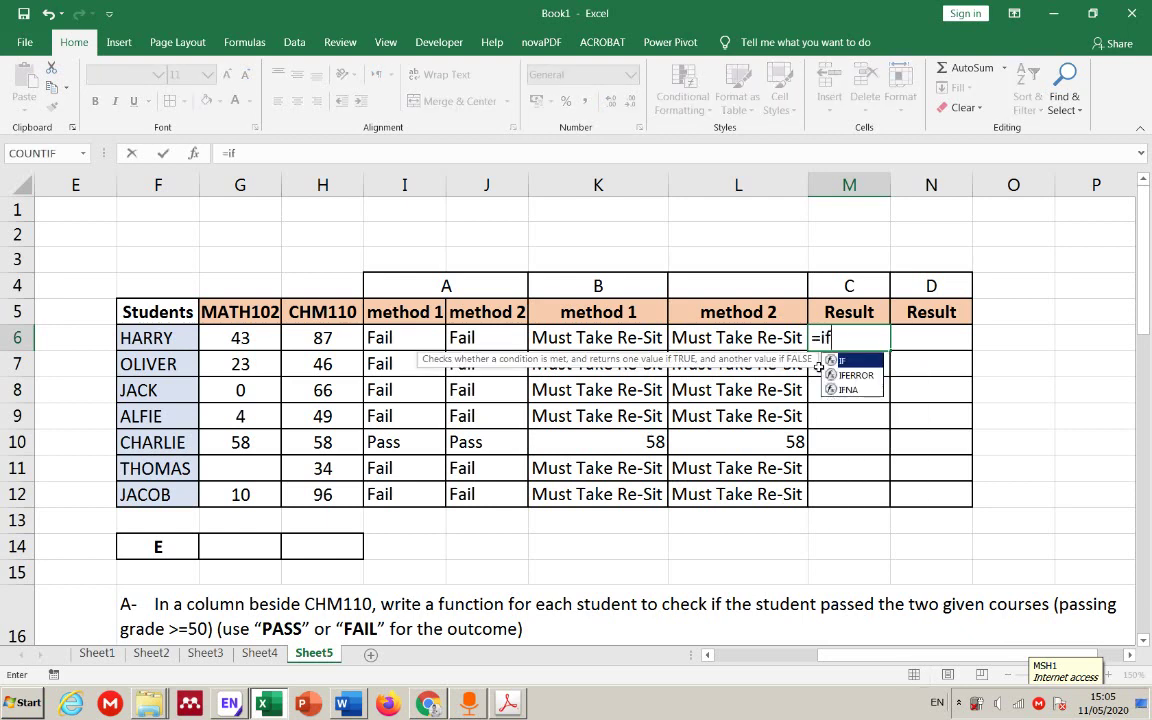
double_click(845, 361)
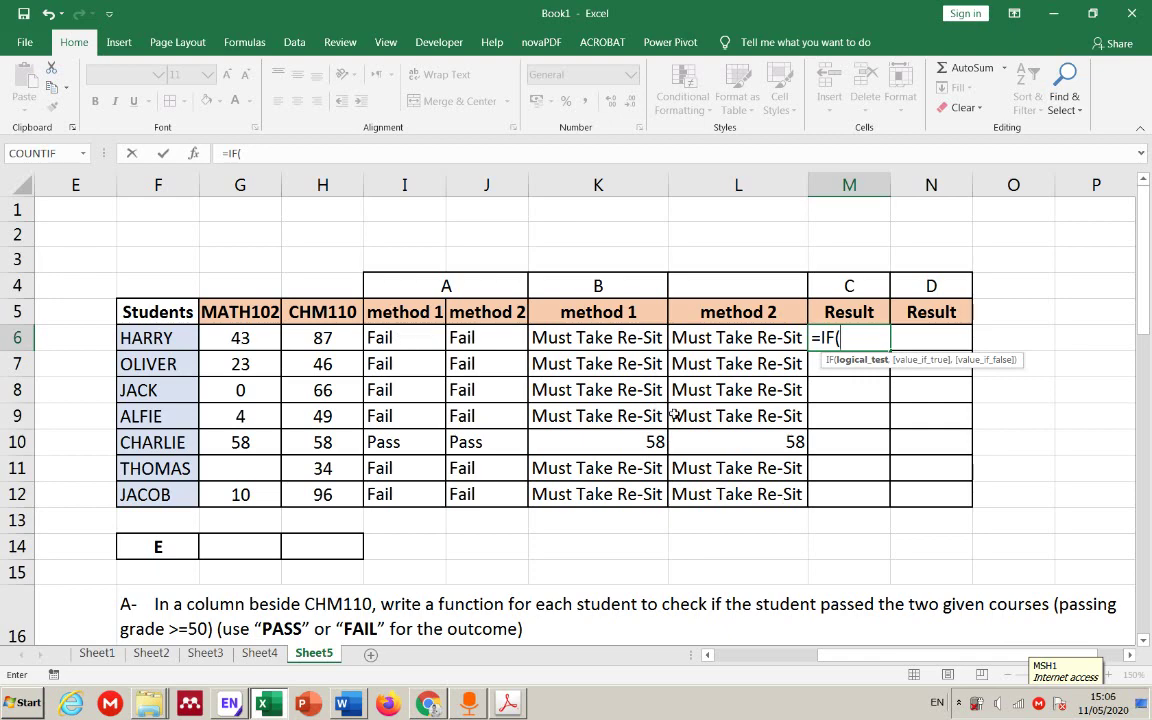
scroll(605, 371, "down", 3)
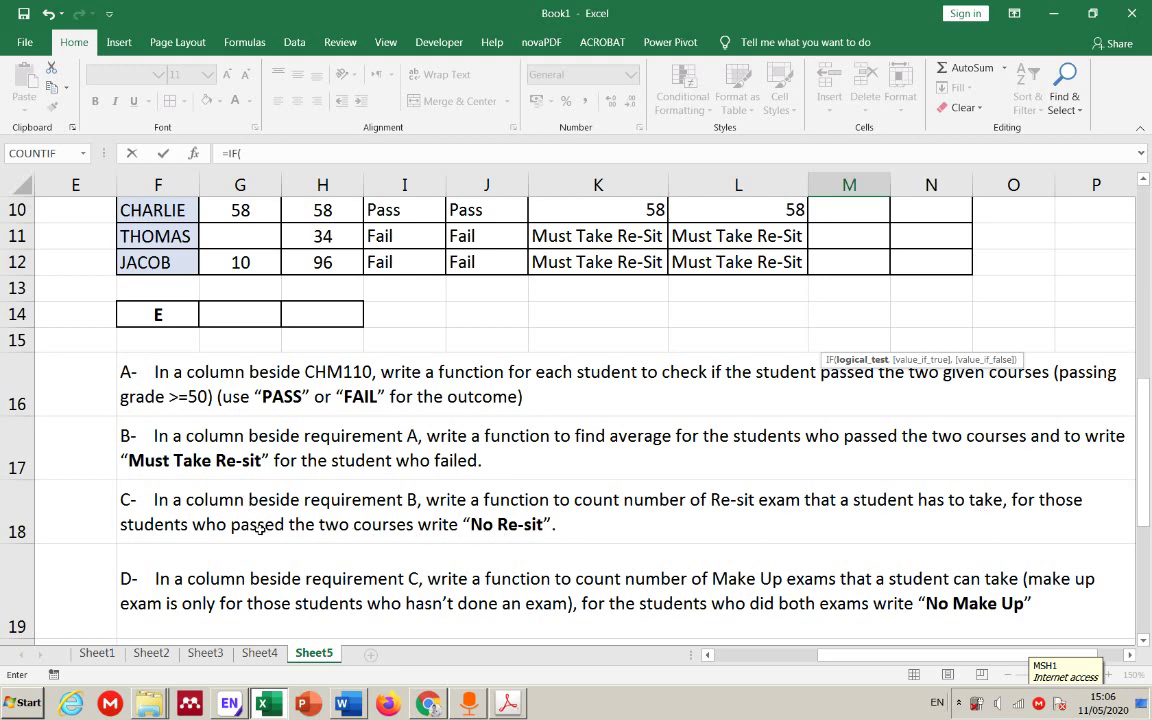
scroll(676, 497, "down", 1)
scroll(676, 497, "up", 3)
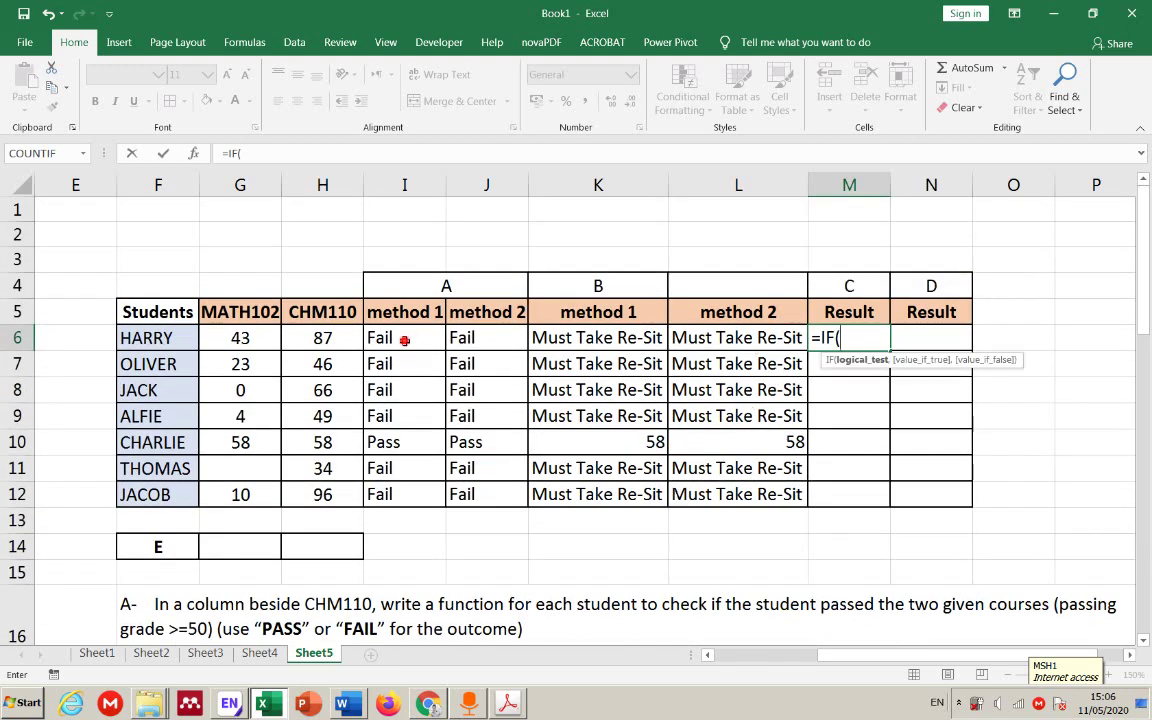
left_click(404, 341)
type("=\"")
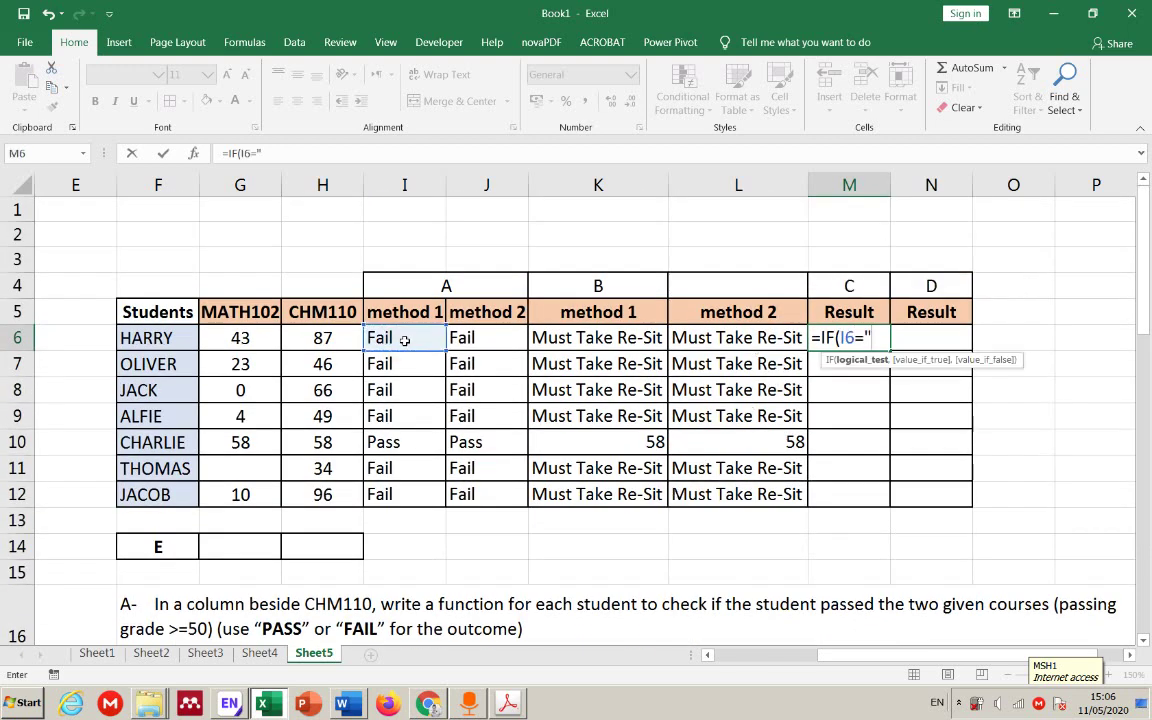
type("Pass")
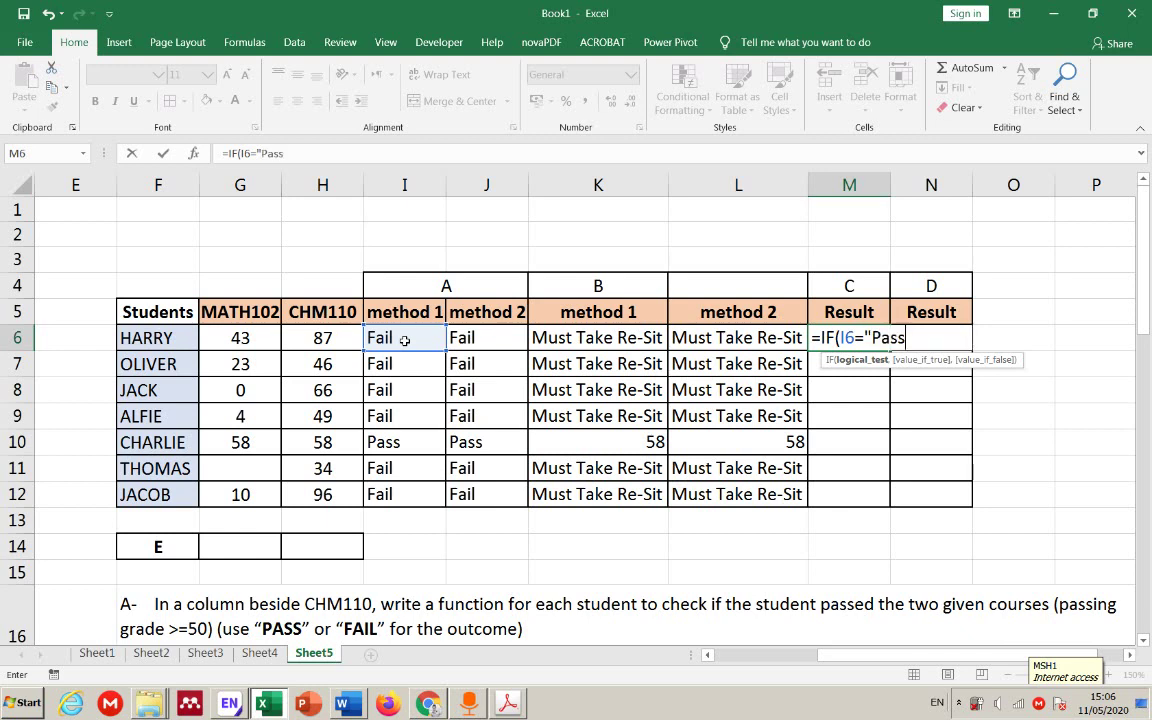
type("\"")
- Enter "No Resit" as the value if true in M6's IF formula
type(",\"")
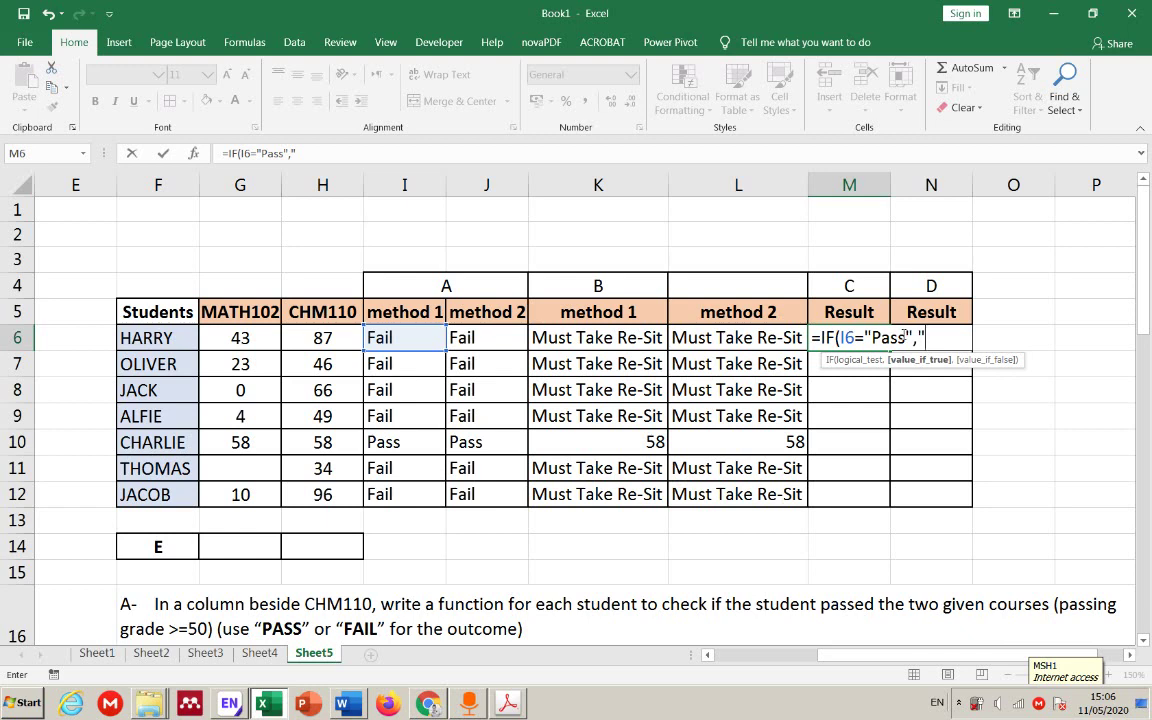
type("No Resit")
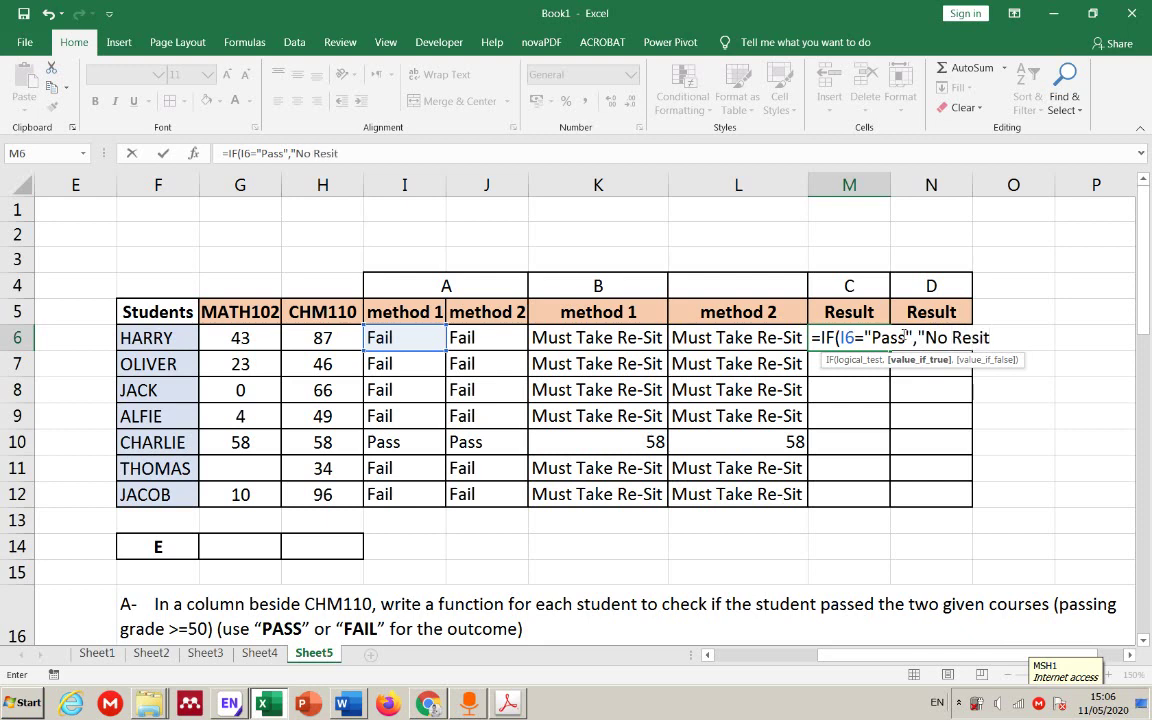
type("\",")
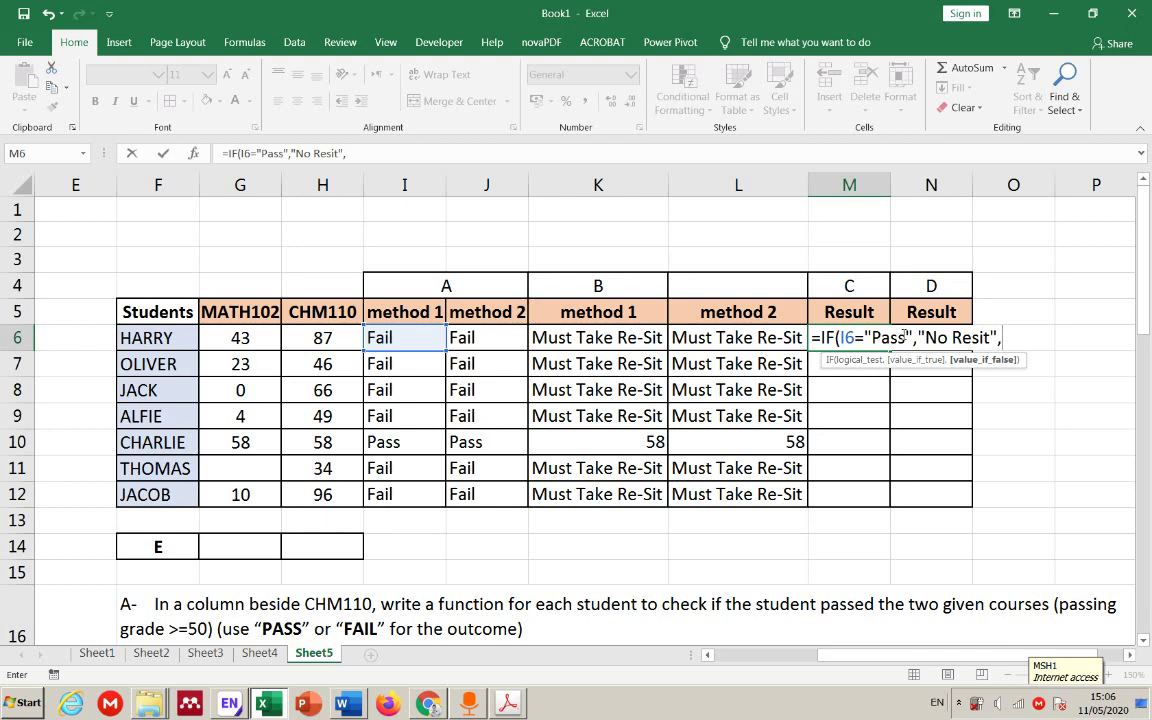
- Complete M6's IF formula with COUNTIF(G6:H6,"<50") as the value if false and close both brackets
left_click(857, 359)
type("count")
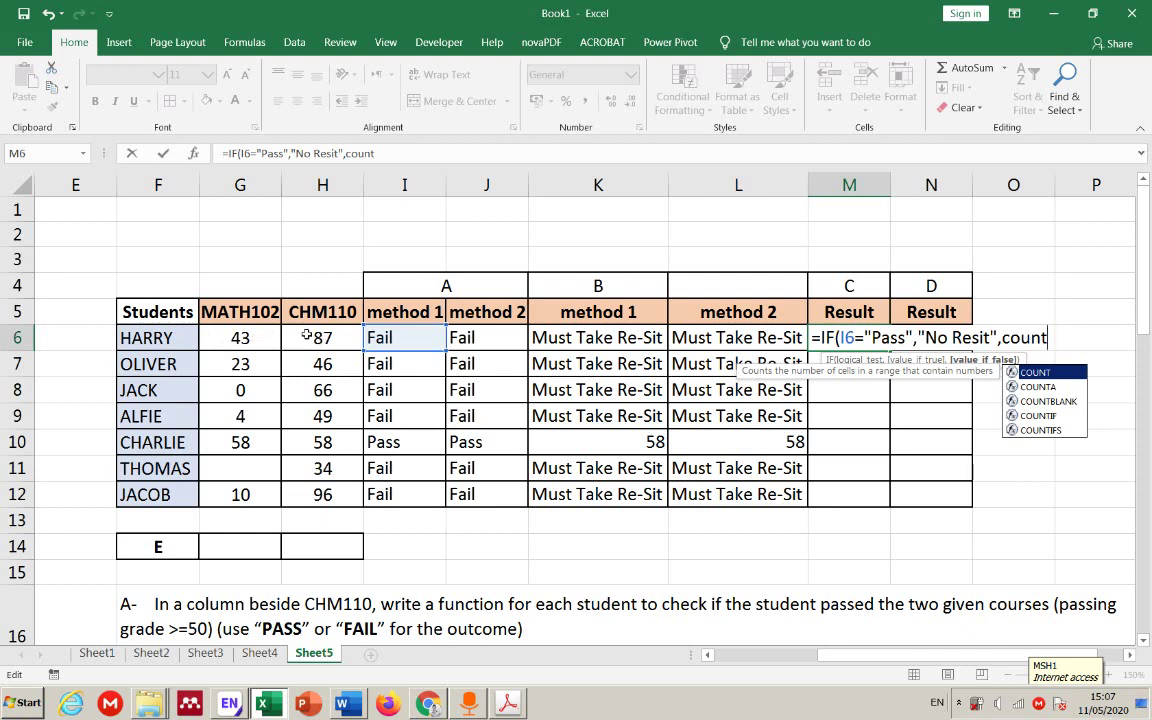
left_click(1053, 416)
double_click(1053, 416)
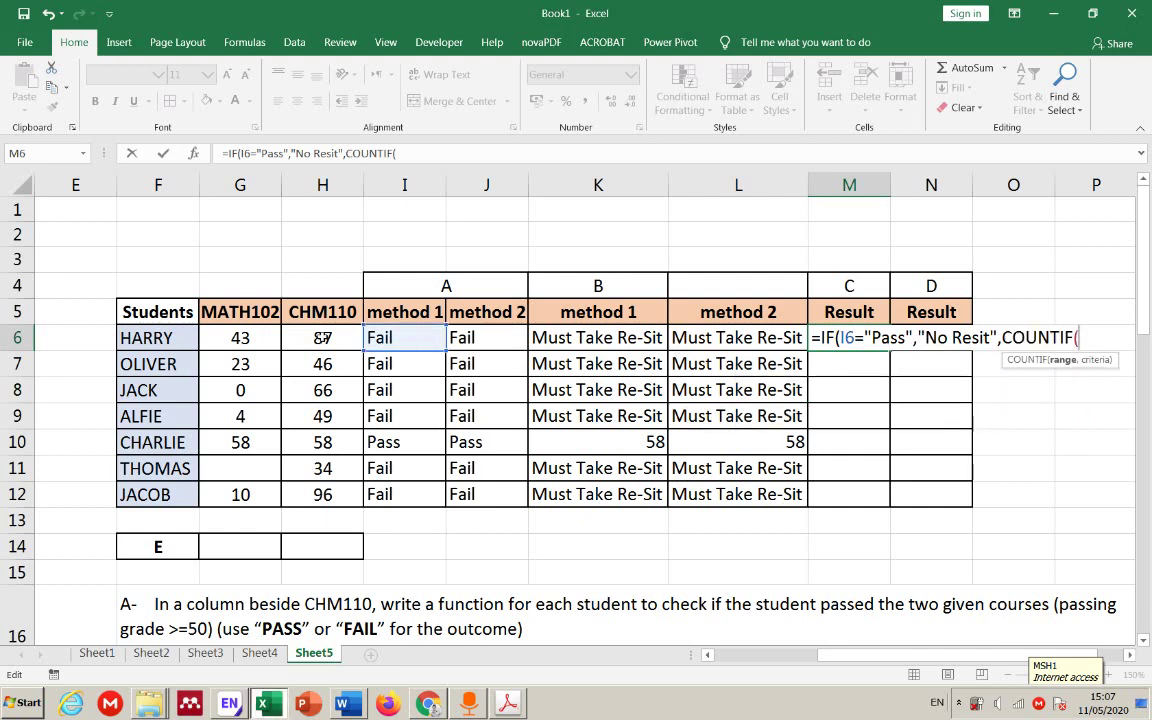
left_click_drag(257, 338, 286, 338)
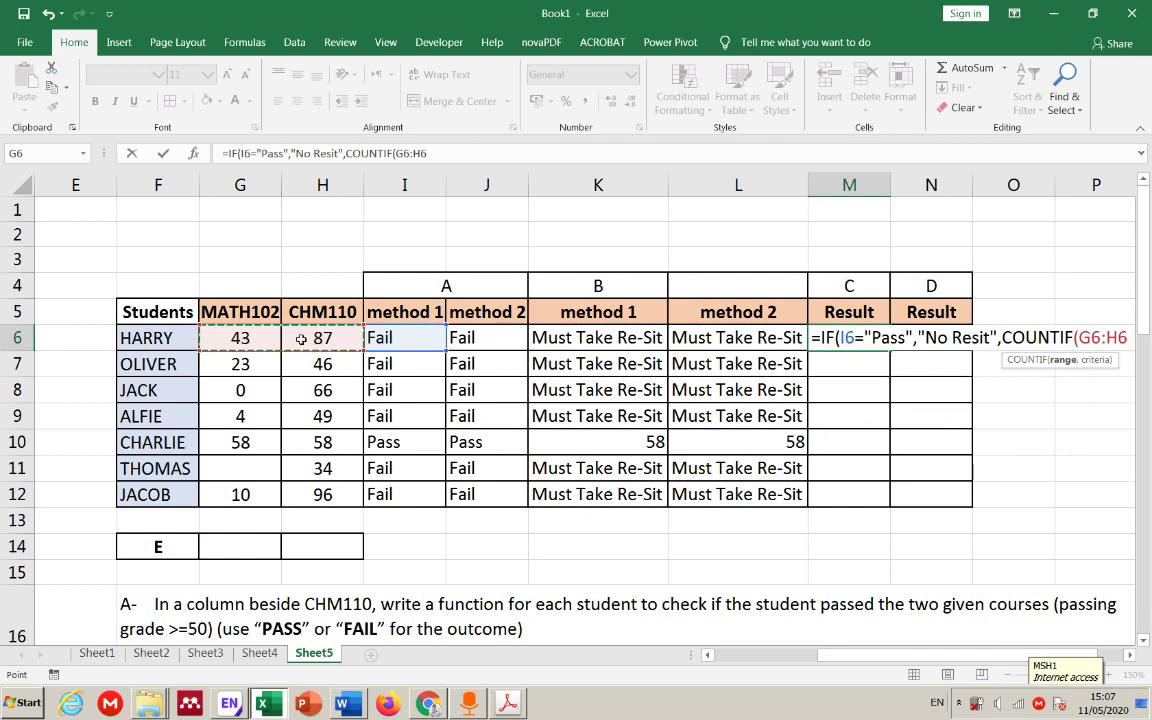
type(",\"")
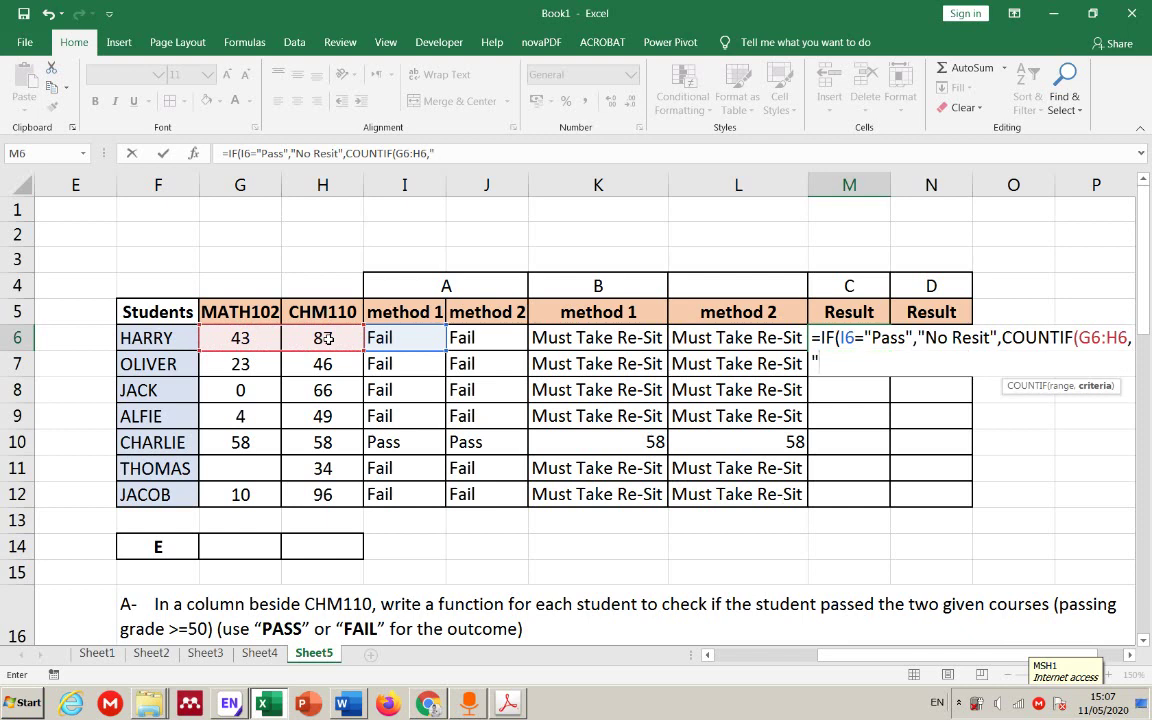
type("<50\")")
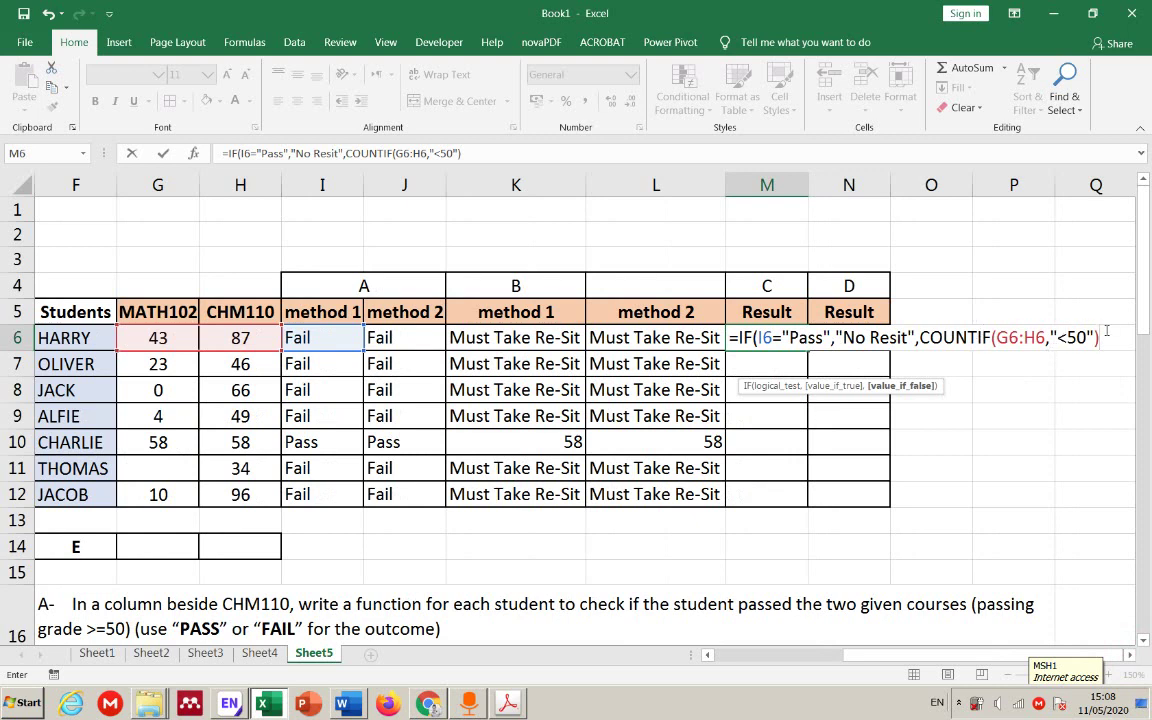
type(")")
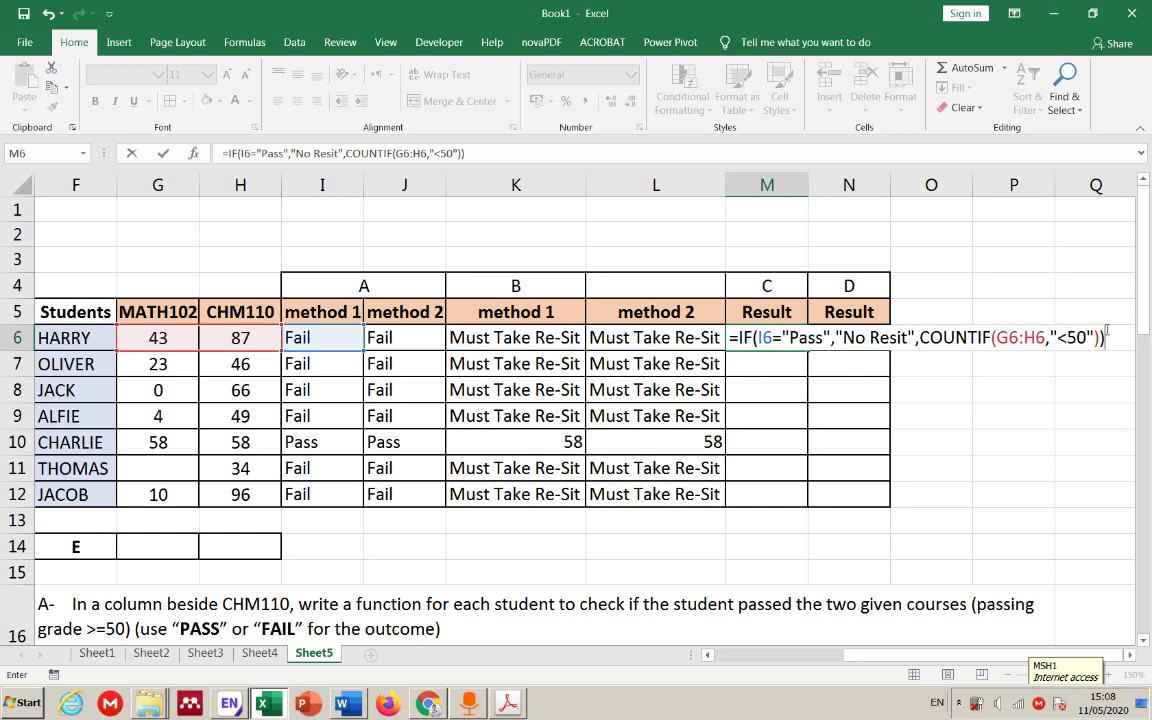
- Review the logical test, value if true and value if false in M6's IF formula
left_click(812, 340)
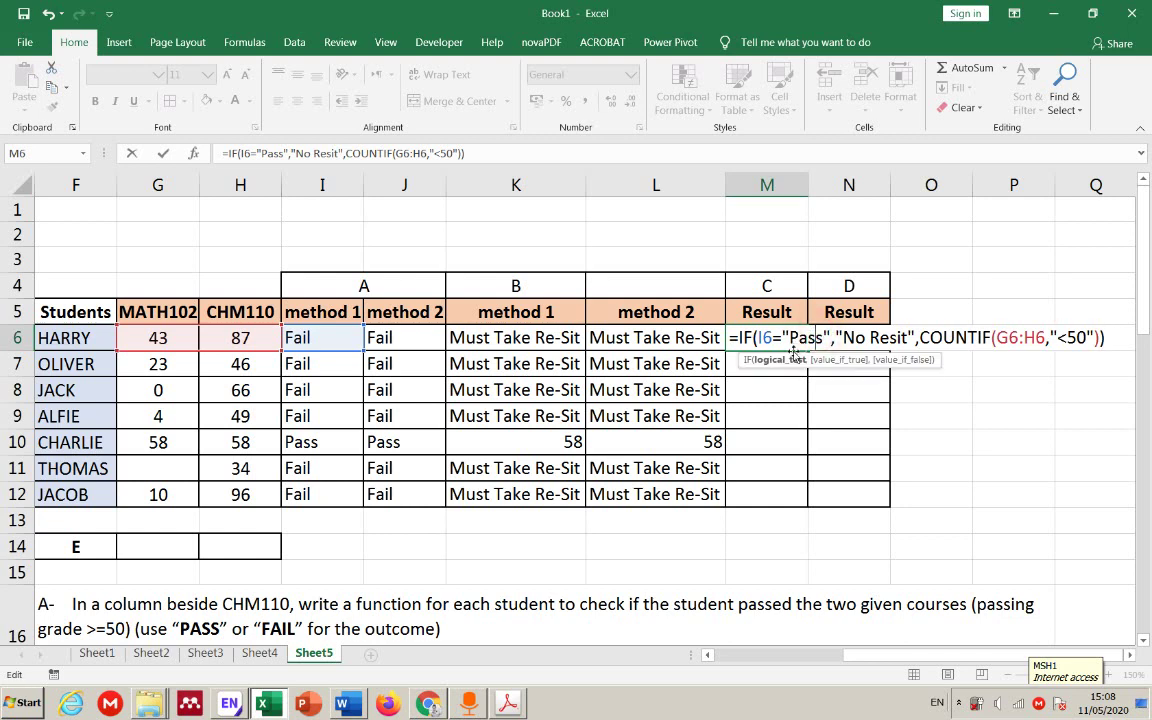
double_click(765, 338)
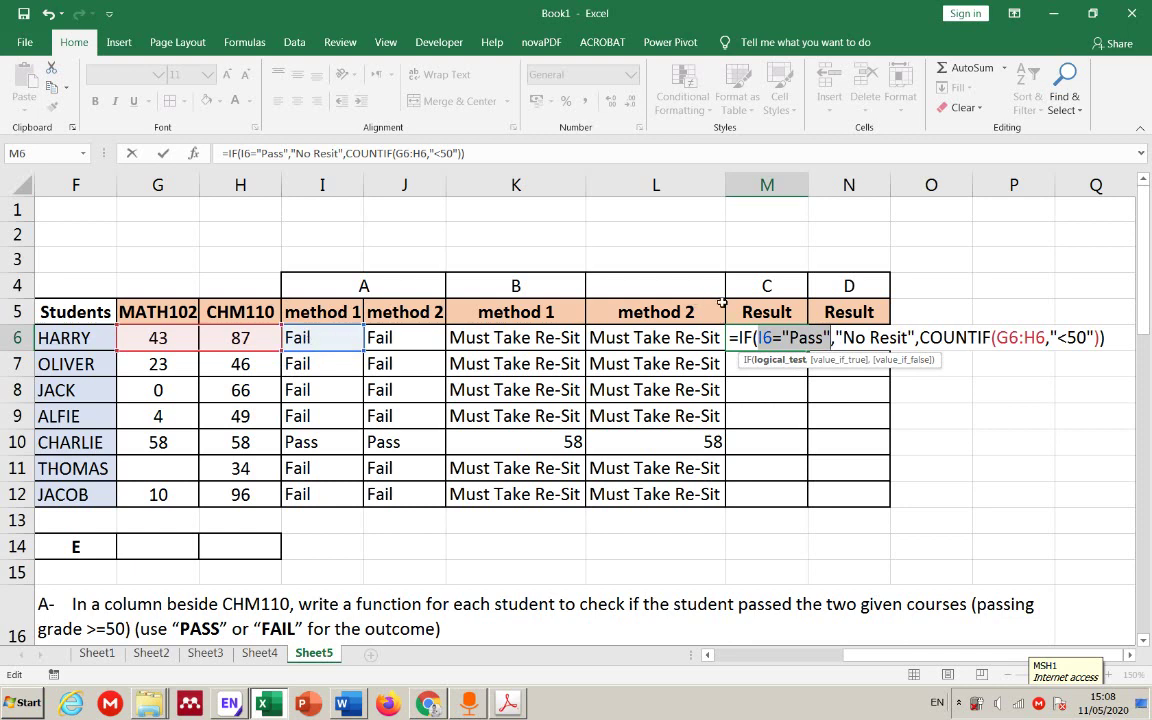
left_click(830, 360)
left_click(774, 360)
left_click(878, 362)
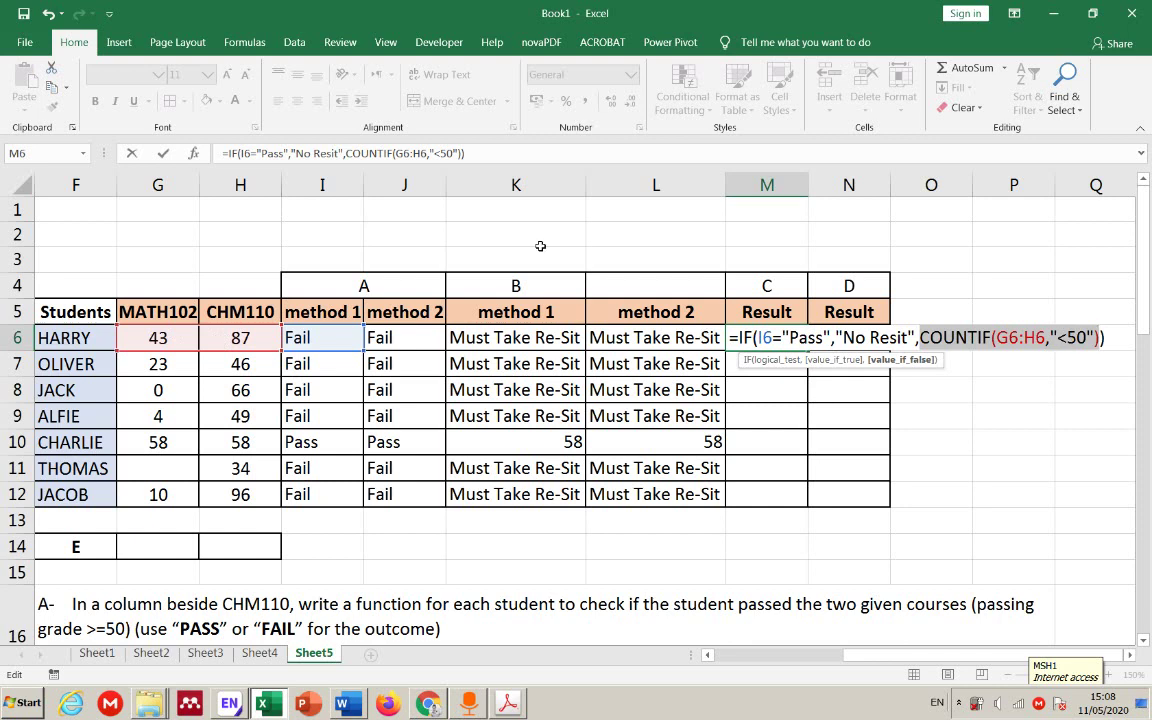
- Commit the re-sit count formula in M6 and copy it down to M12
key("Return")
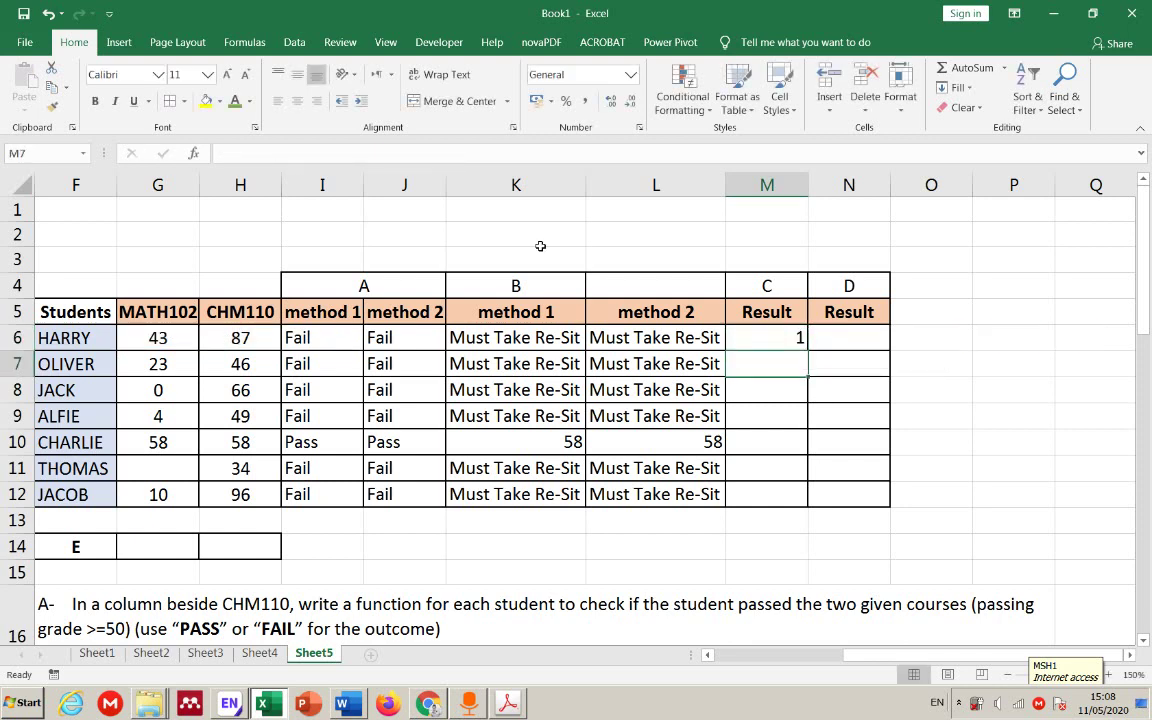
left_click(797, 339)
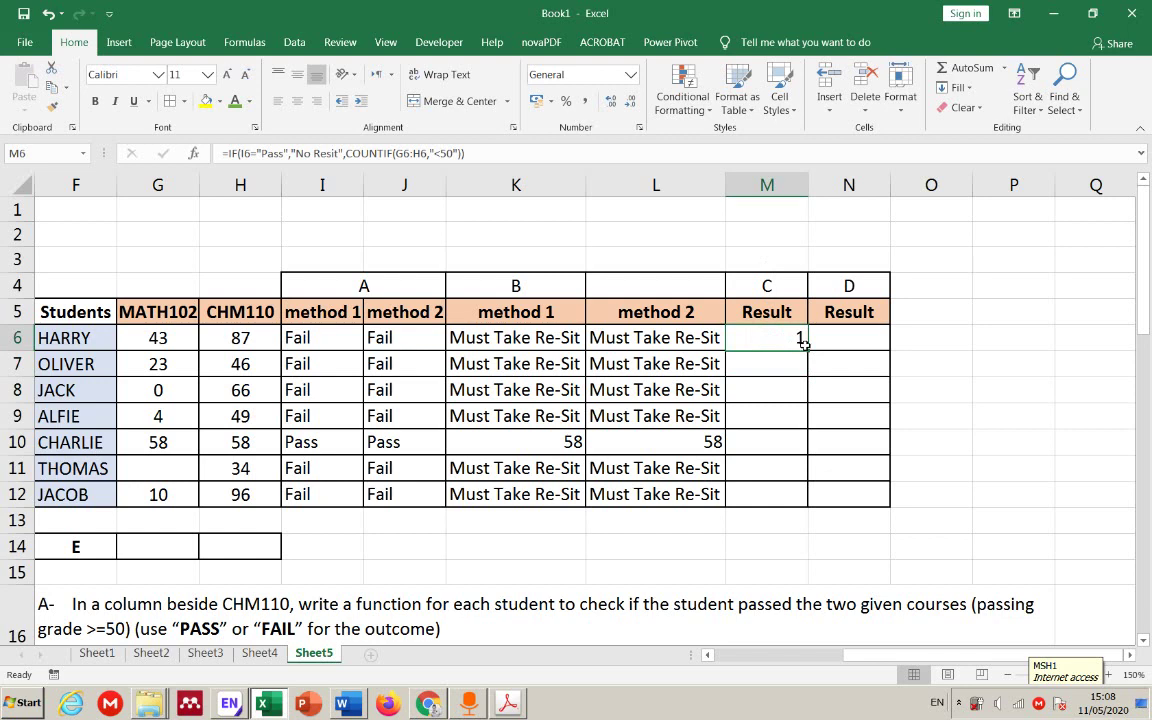
left_click_drag(804, 344, 799, 495)
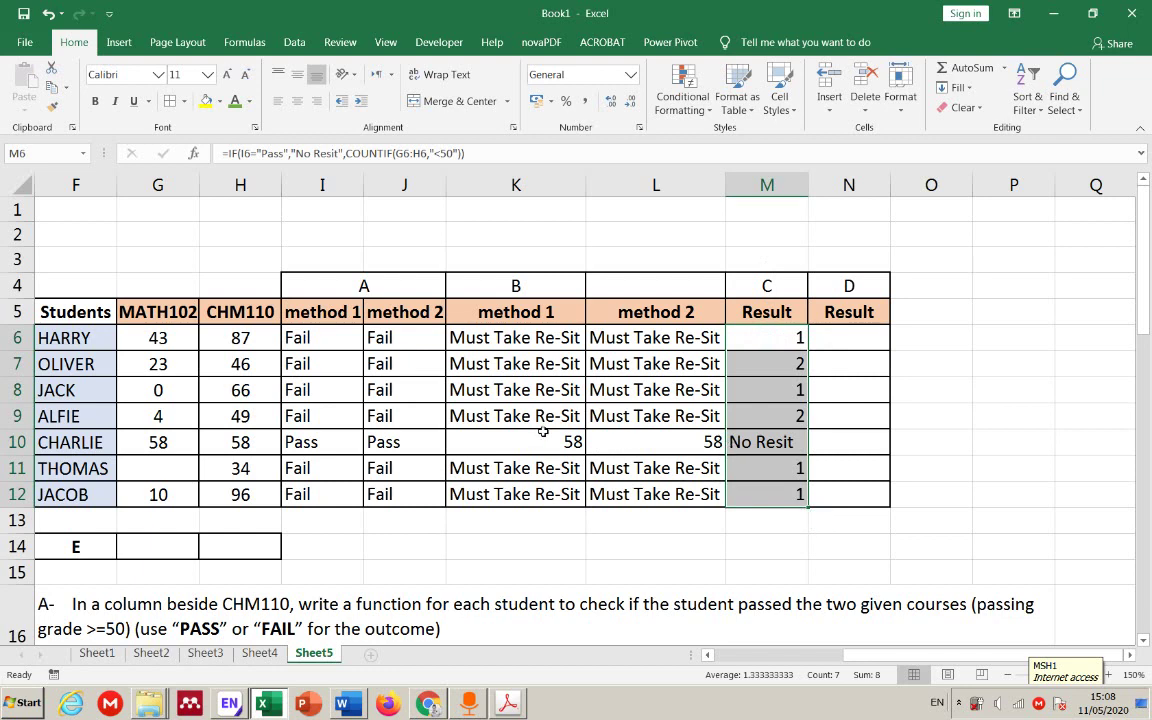
- Check the requirement C results in column M against the MATH102 and CHM110 grades in rows 7 to 11
left_click(682, 442)
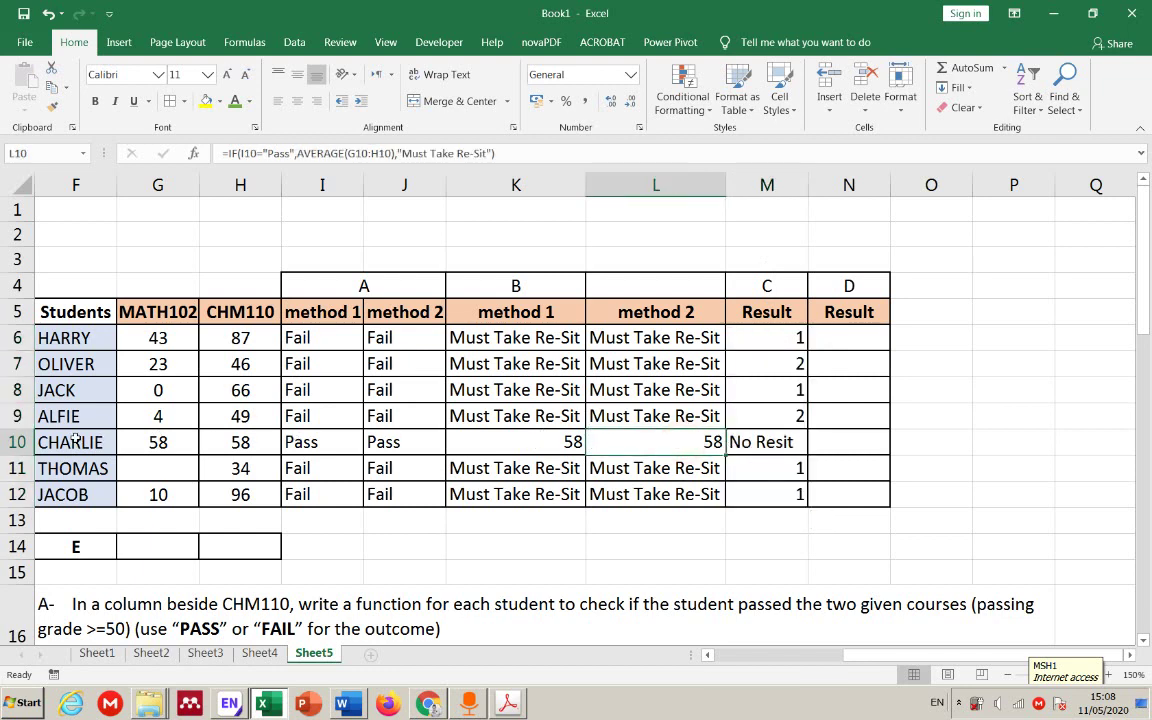
left_click_drag(170, 414, 268, 423)
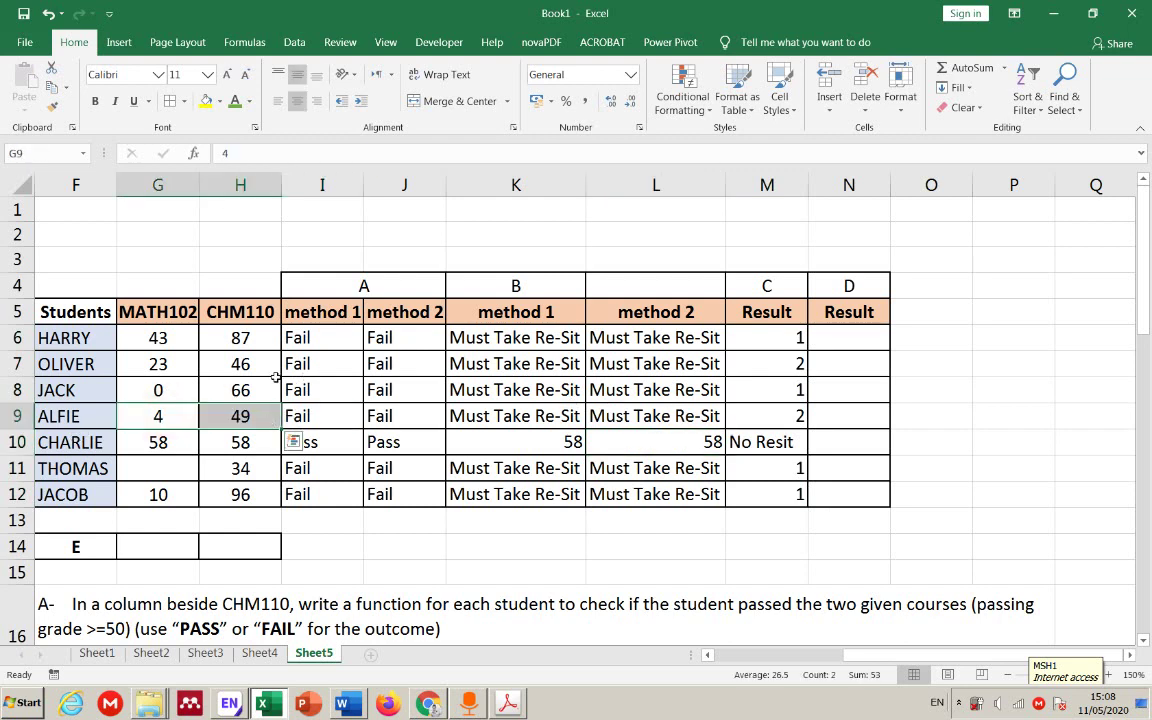
left_click_drag(162, 390, 234, 390)
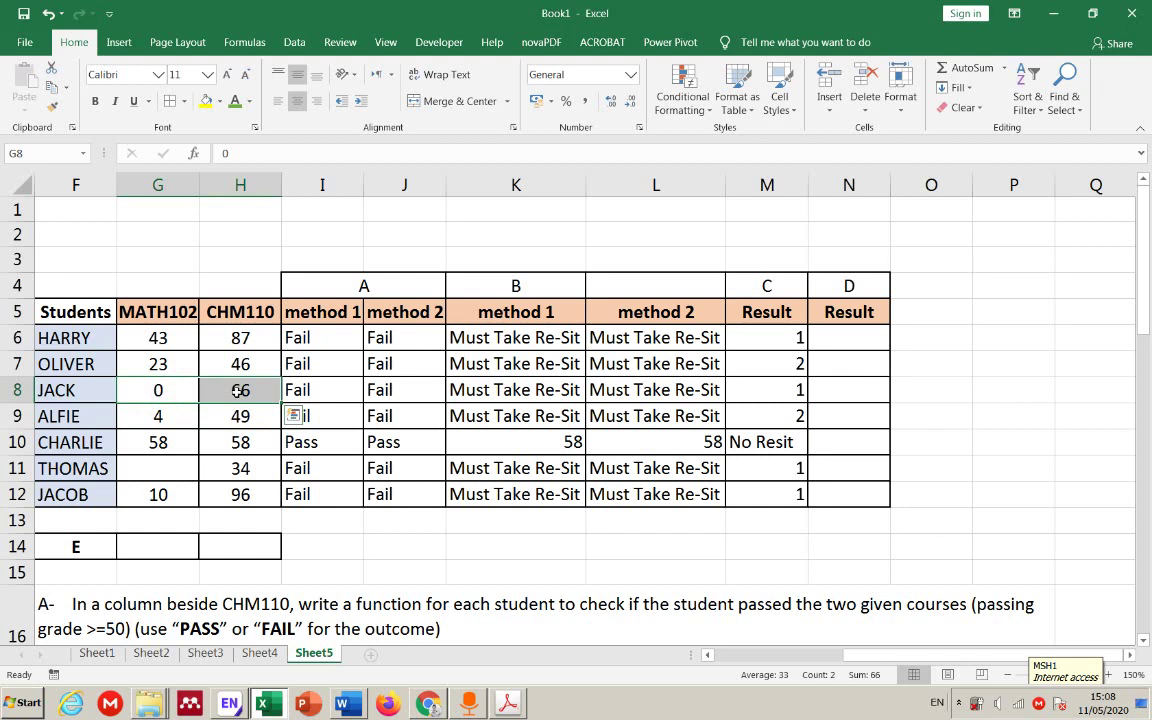
left_click_drag(157, 364, 232, 366)
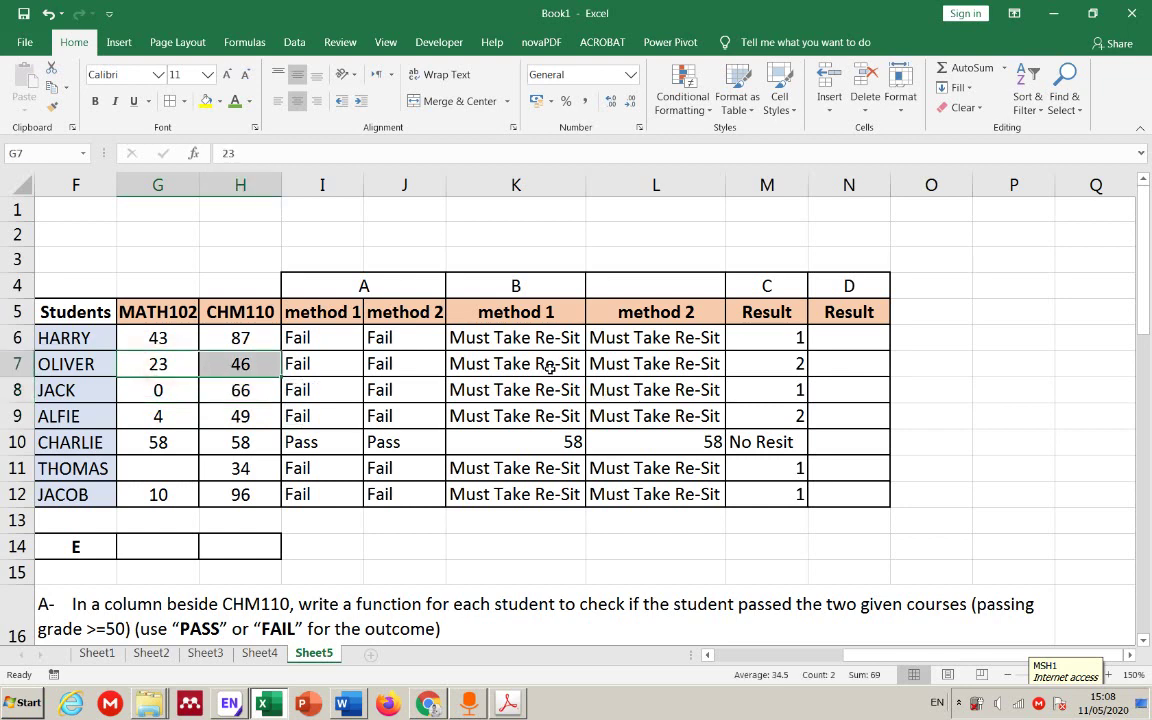
left_click(157, 468)
left_click(790, 468)
- Test a MATH102 grade of 0 in G11 against the re-sit count, and clear the cell again
left_click(180, 470)
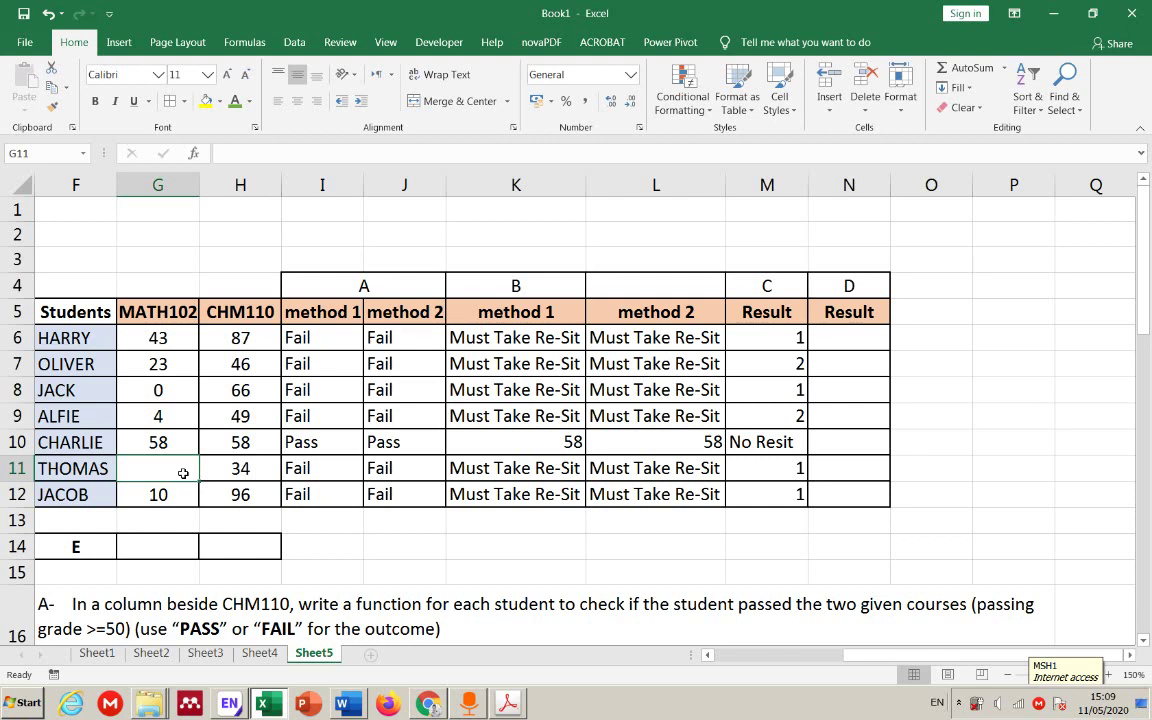
type("0")
key("Return")
left_click(182, 470)
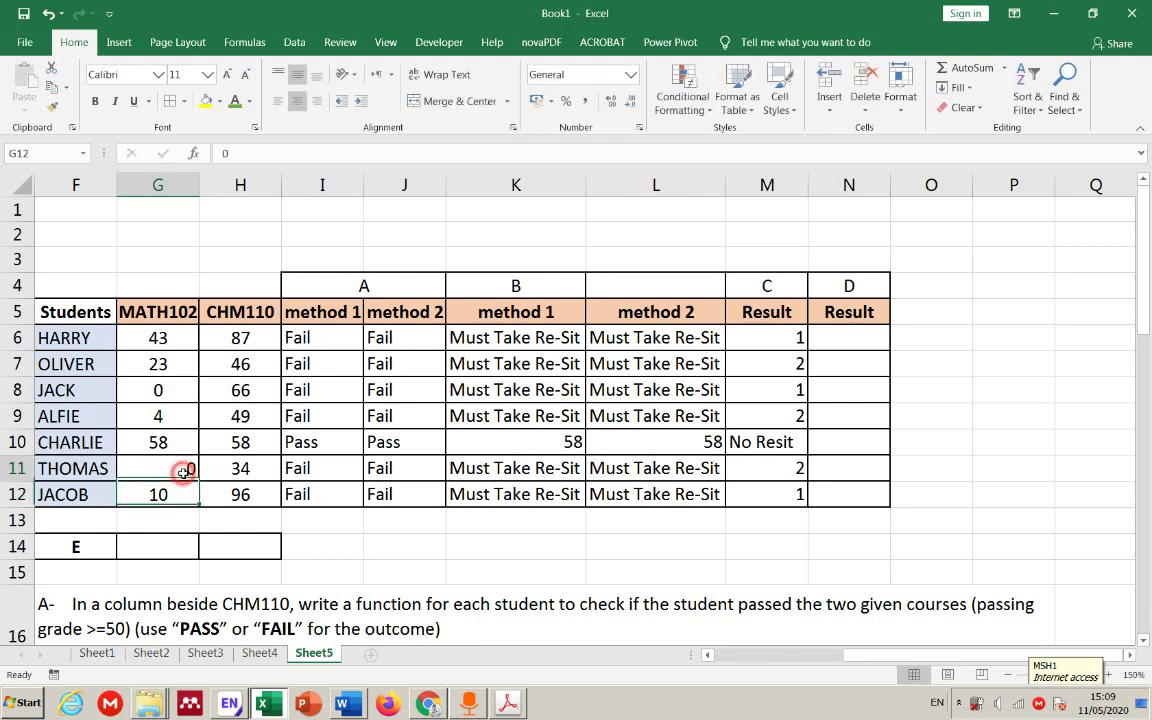
key("Delete")
left_click(920, 493)
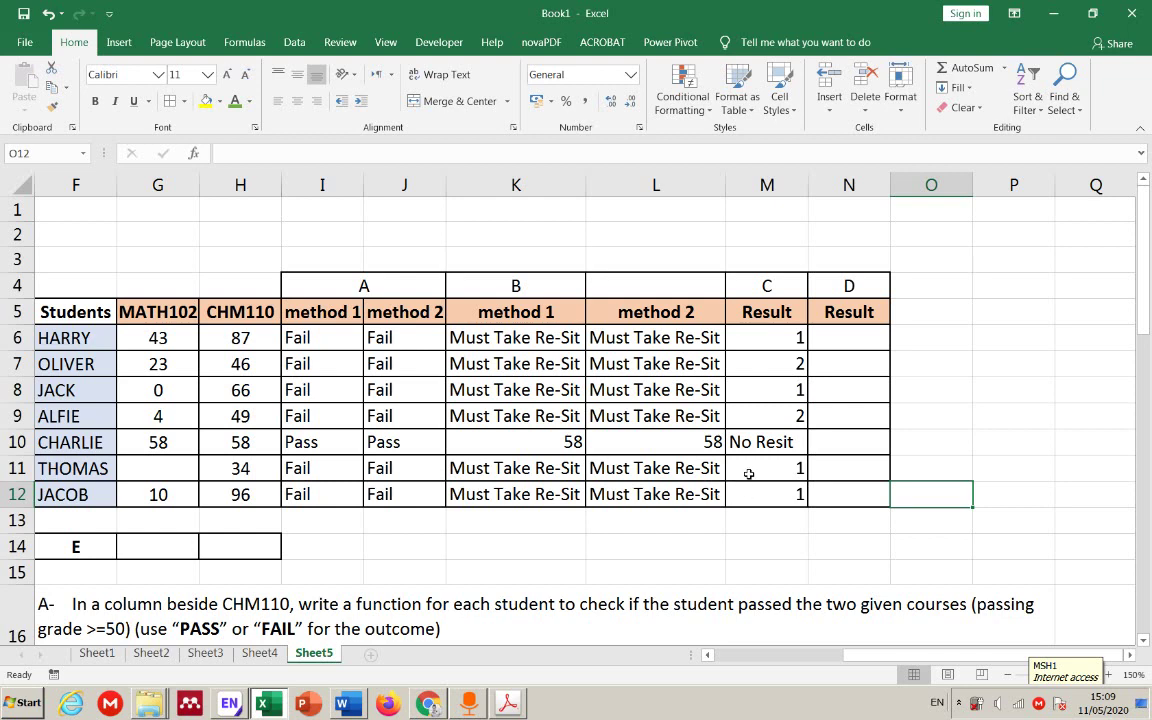
- Inspect the re-sit count formula in M11 and compare its range with the grades in G11 and H11
left_click(746, 473)
double_click(757, 474)
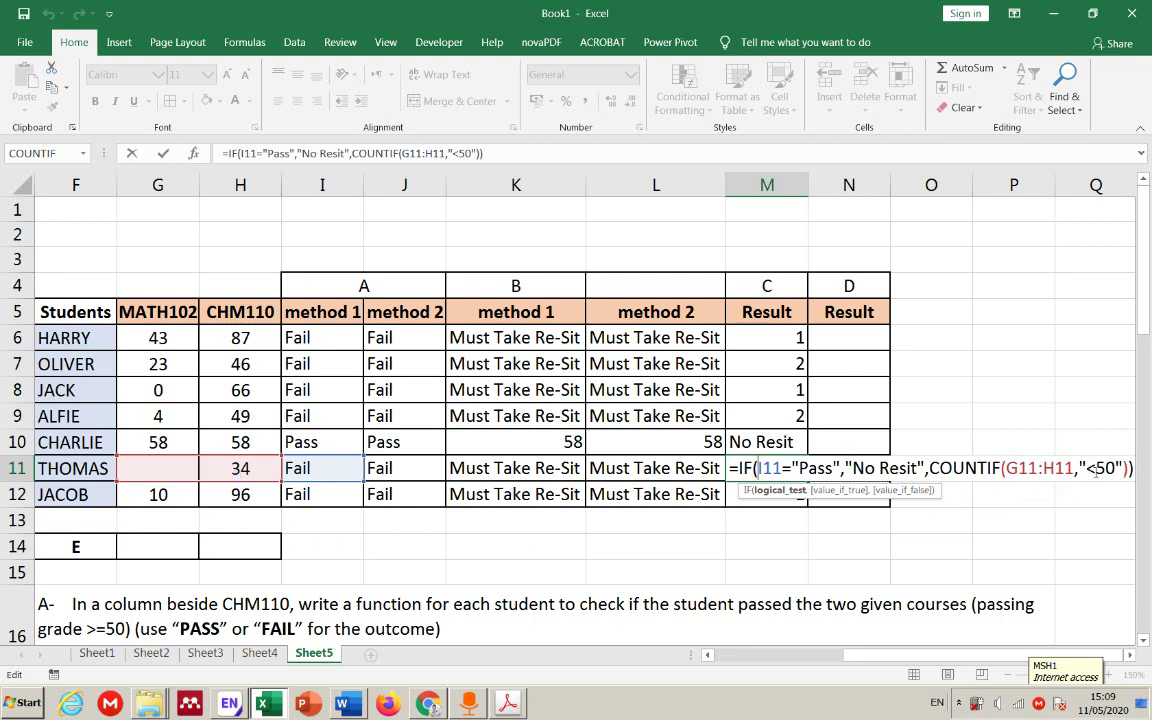
key("Return")
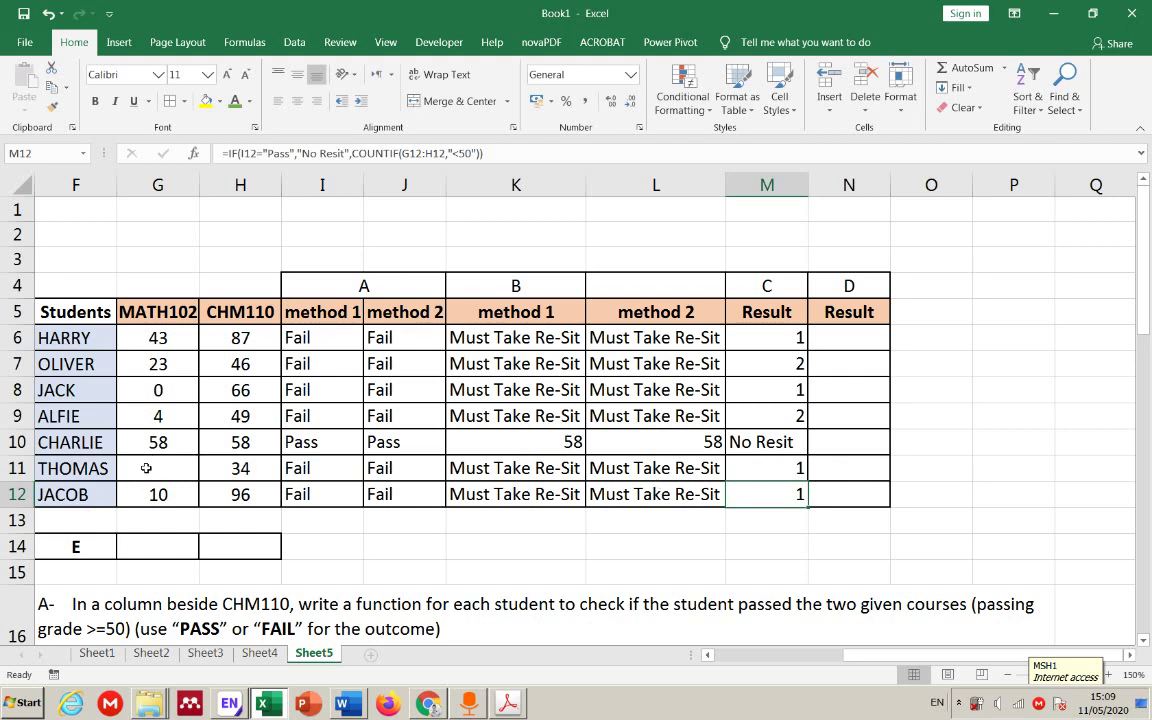
left_click(248, 469)
left_click(185, 466)
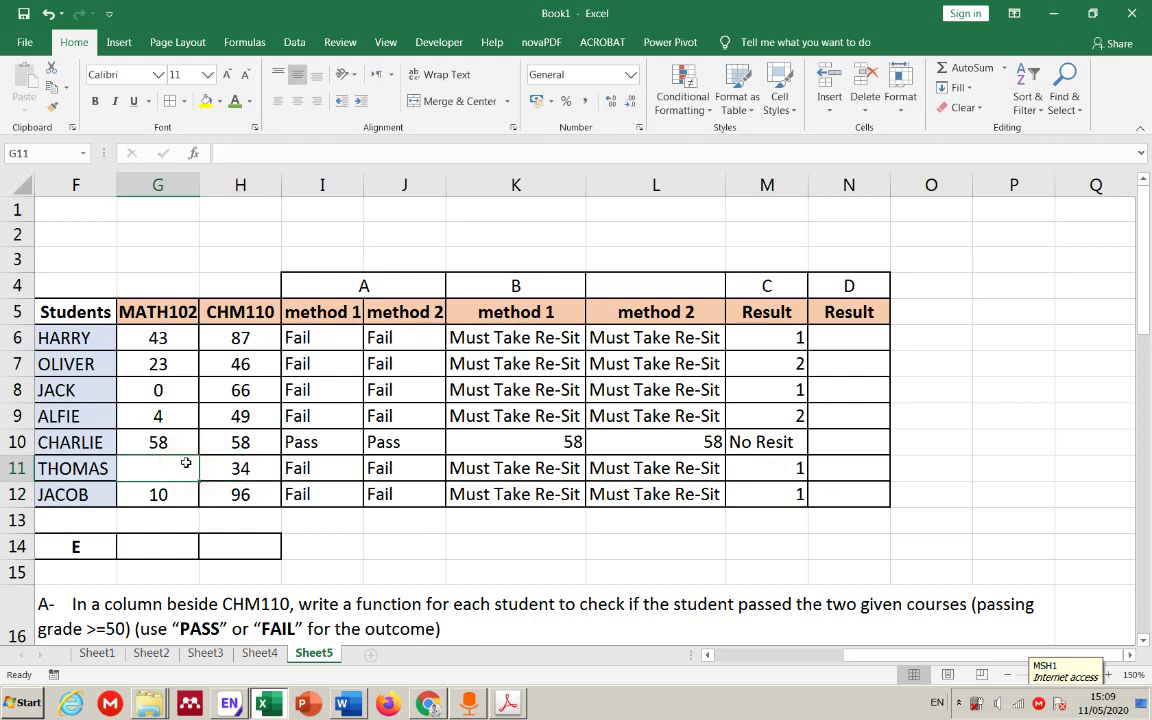
- Set the MATH102 grade in G6 to 56 and check M6's formula against the new grade
left_click(184, 338)
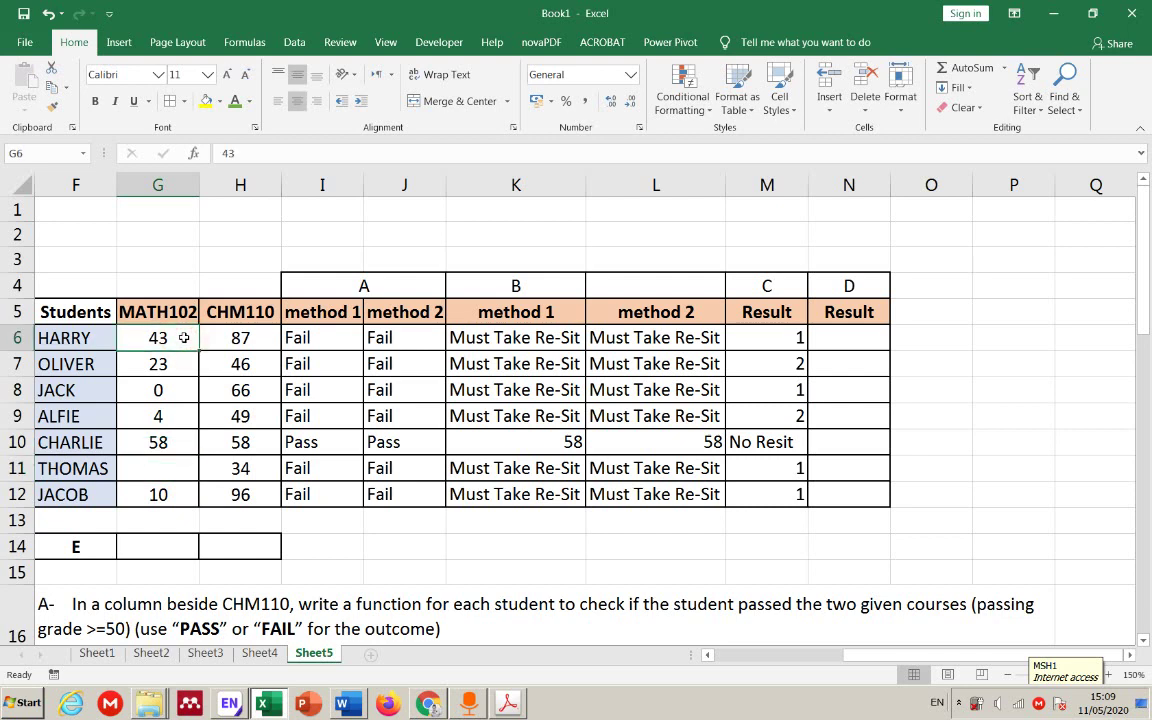
type("56")
key("Return")
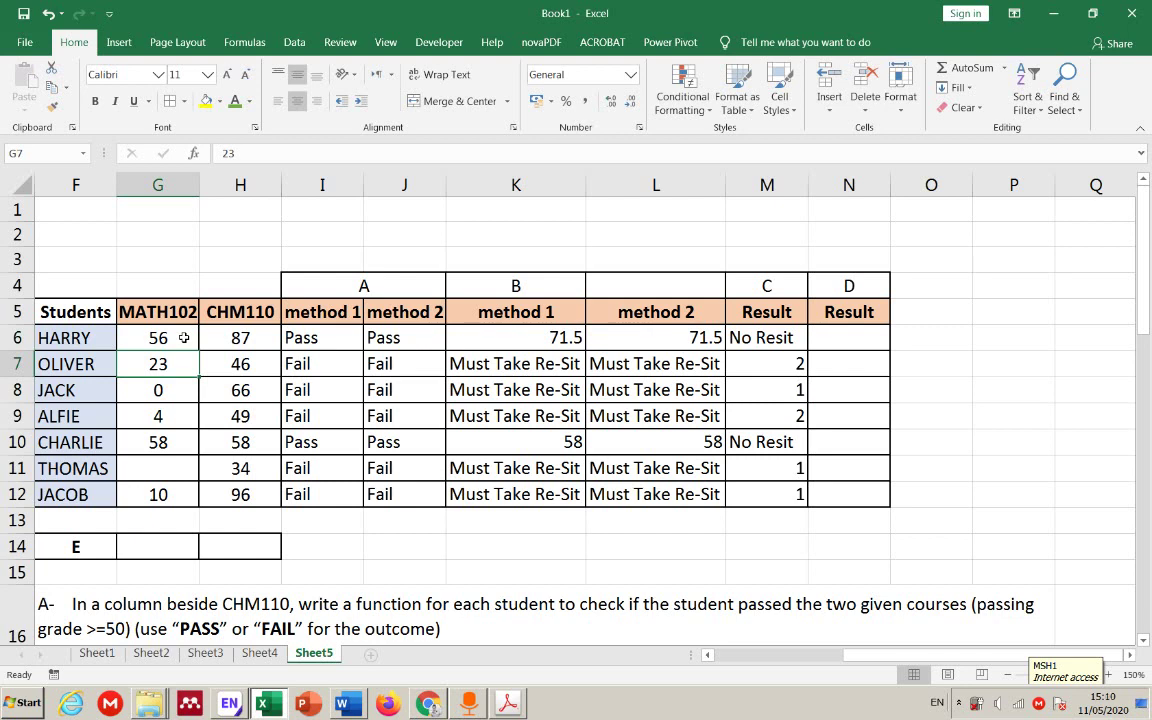
double_click(770, 341)
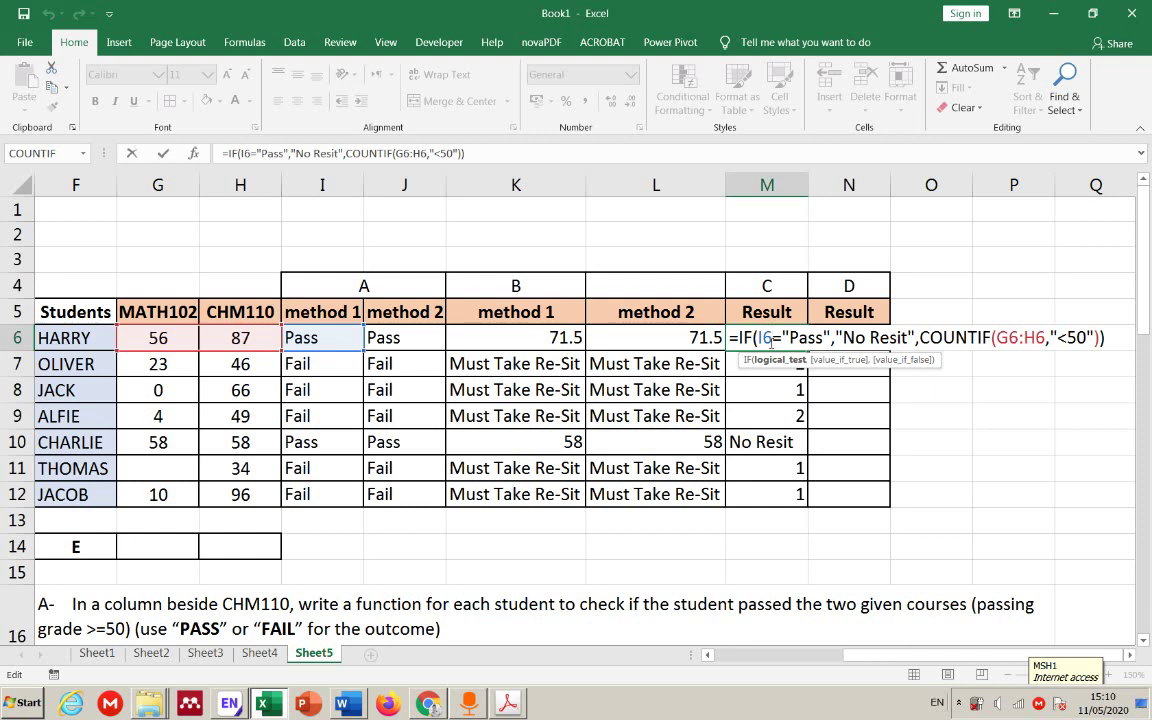
key("ctrl+Return")
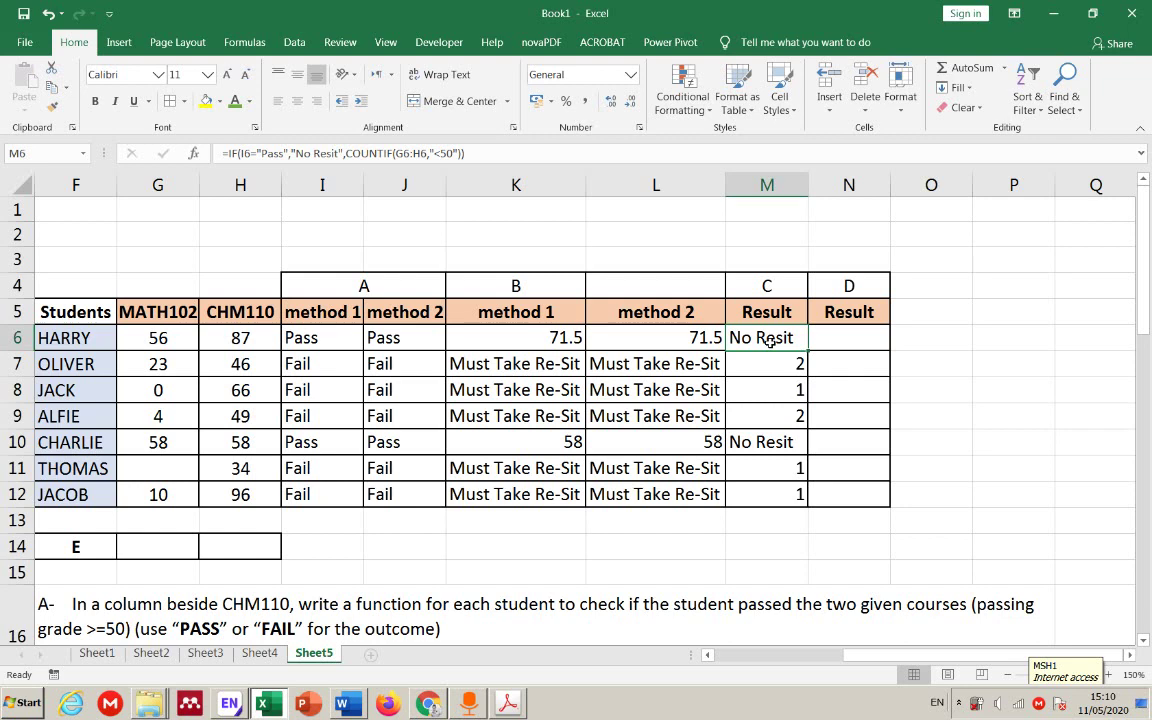
- Read requirement D about counting make-up exams and writing "No Make Up" for students who did both exams
left_click(825, 333)
scroll(615, 456, "down", 1)
scroll(615, 456, "down", 4)
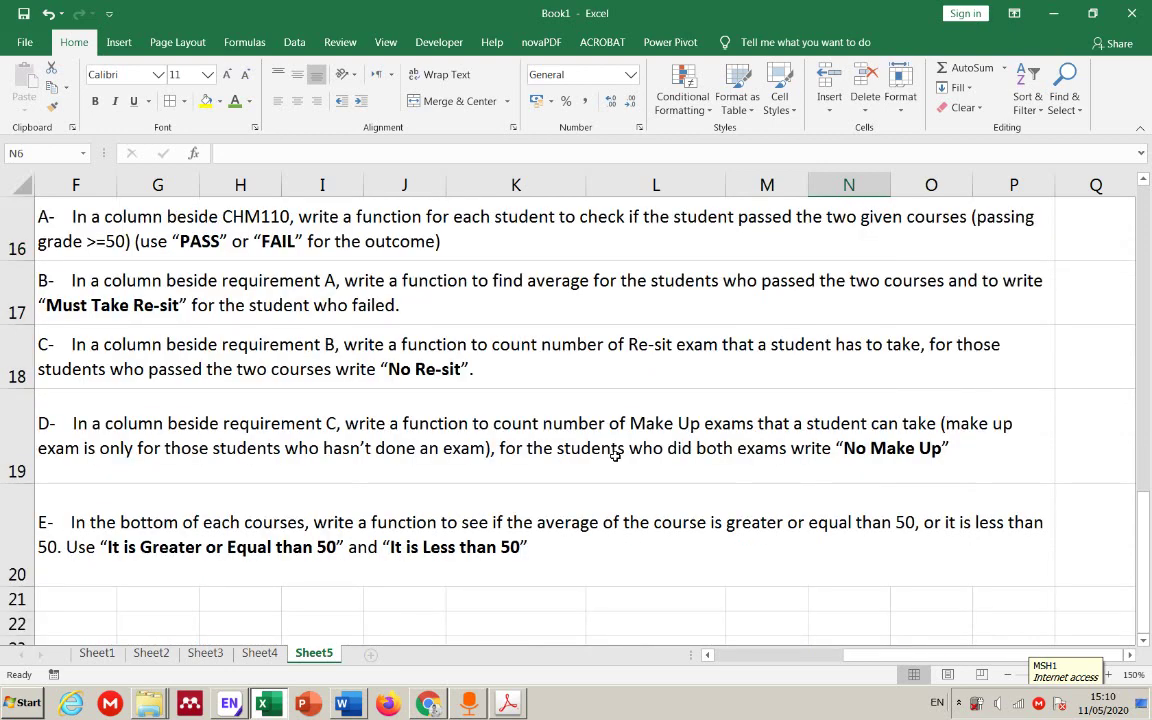
left_click_drag(900, 655, 866, 660)
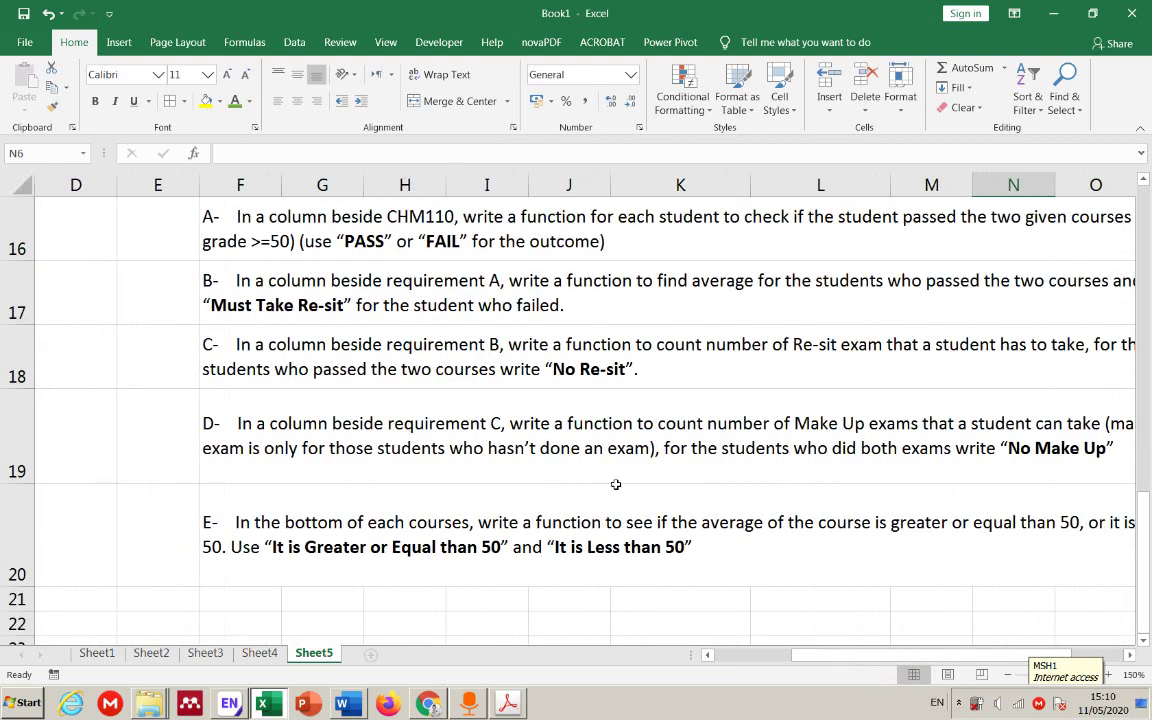
left_click(581, 405)
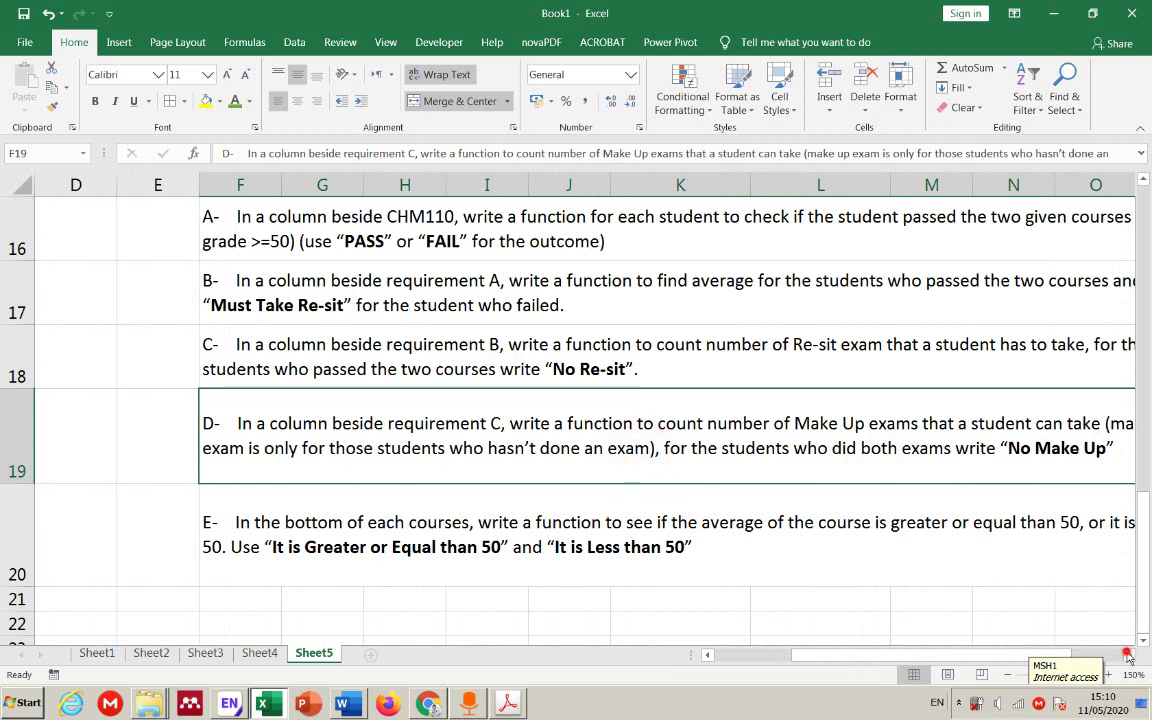
scroll(1116, 655, "right", 2)
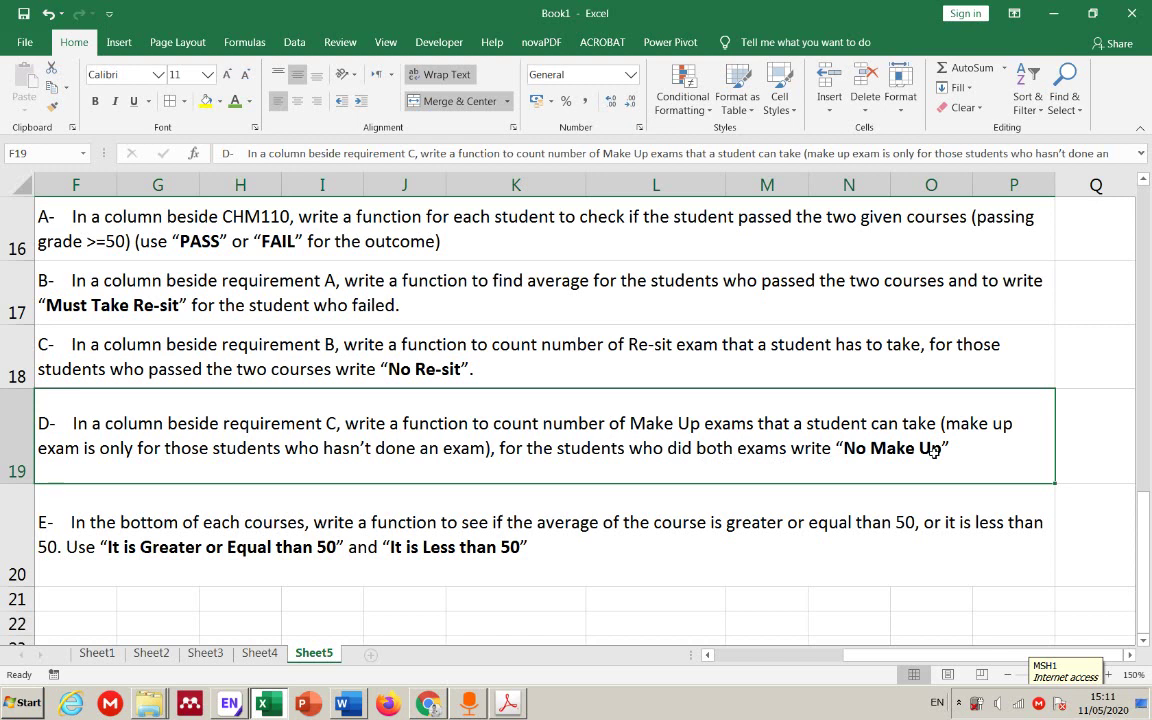
- Compare the pass/fail results in I6 and I7 with the grades and reread requirement D's make-up conditions
scroll(300, 330, "up", 5)
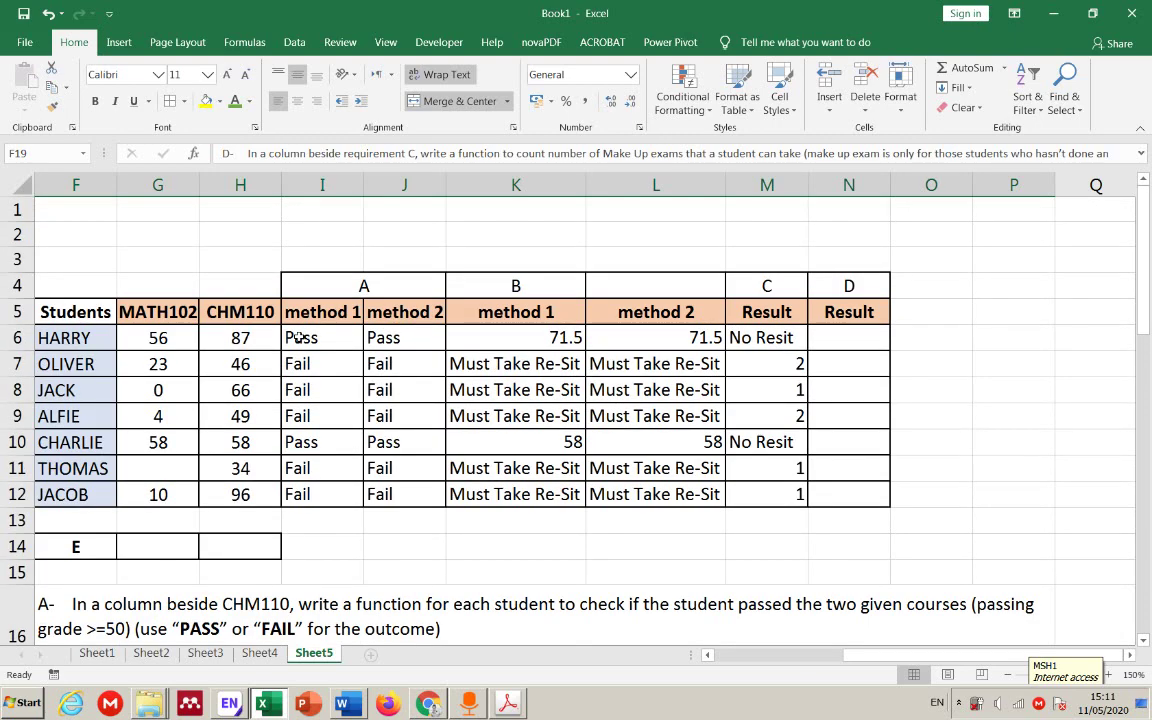
left_click(298, 338)
left_click(302, 364)
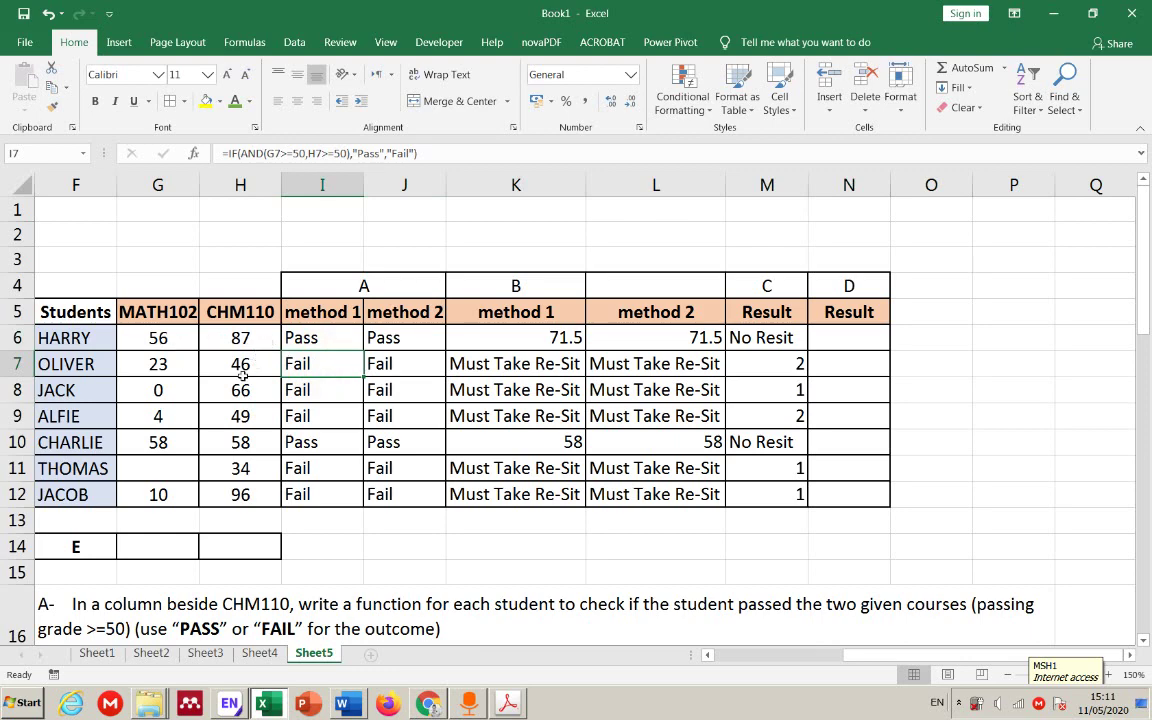
scroll(340, 440, "down", 6)
scroll(740, 540, "up", 1)
scroll(761, 550, "up", 1)
scroll(851, 600, "left", 2)
scroll(855, 592, "down", 1)
left_click_drag(878, 656, 922, 656)
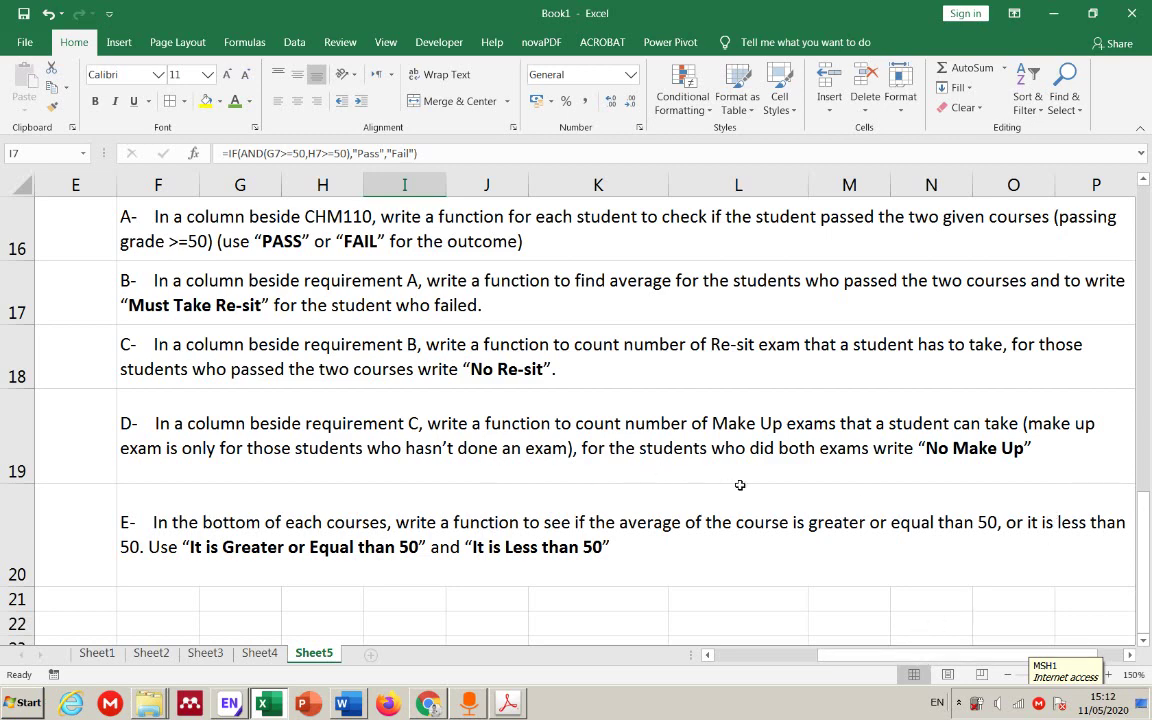
scroll(740, 485, "up", 5)
left_click(941, 341)
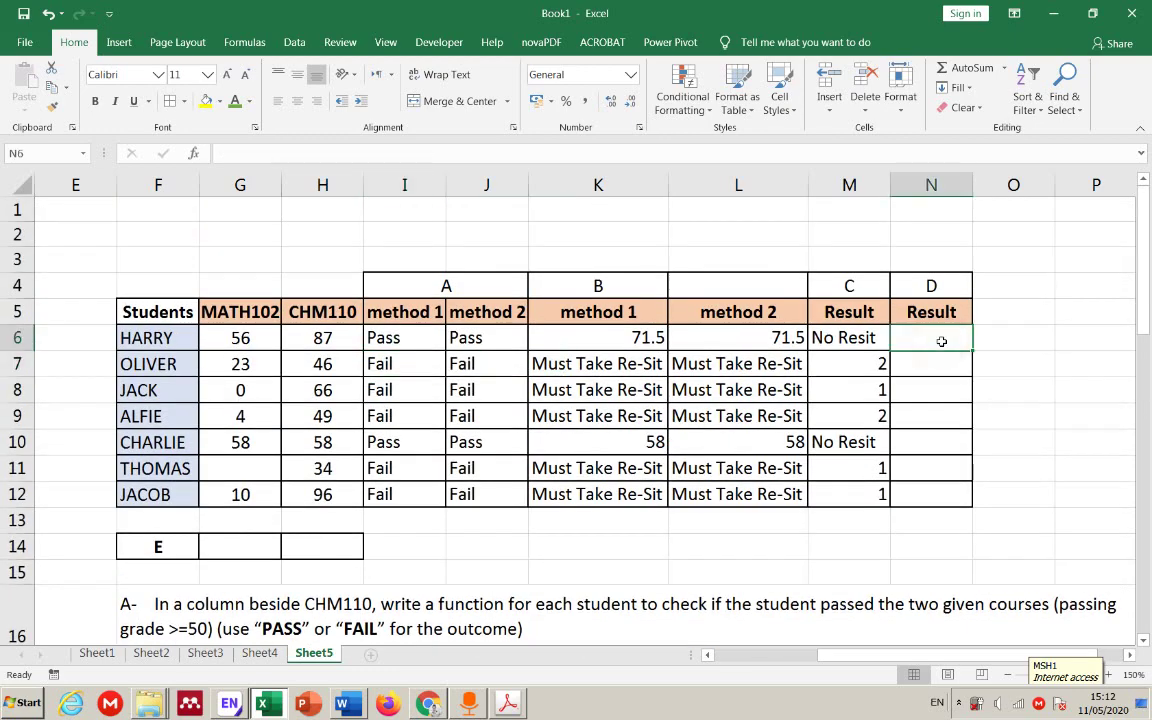
type("=if")
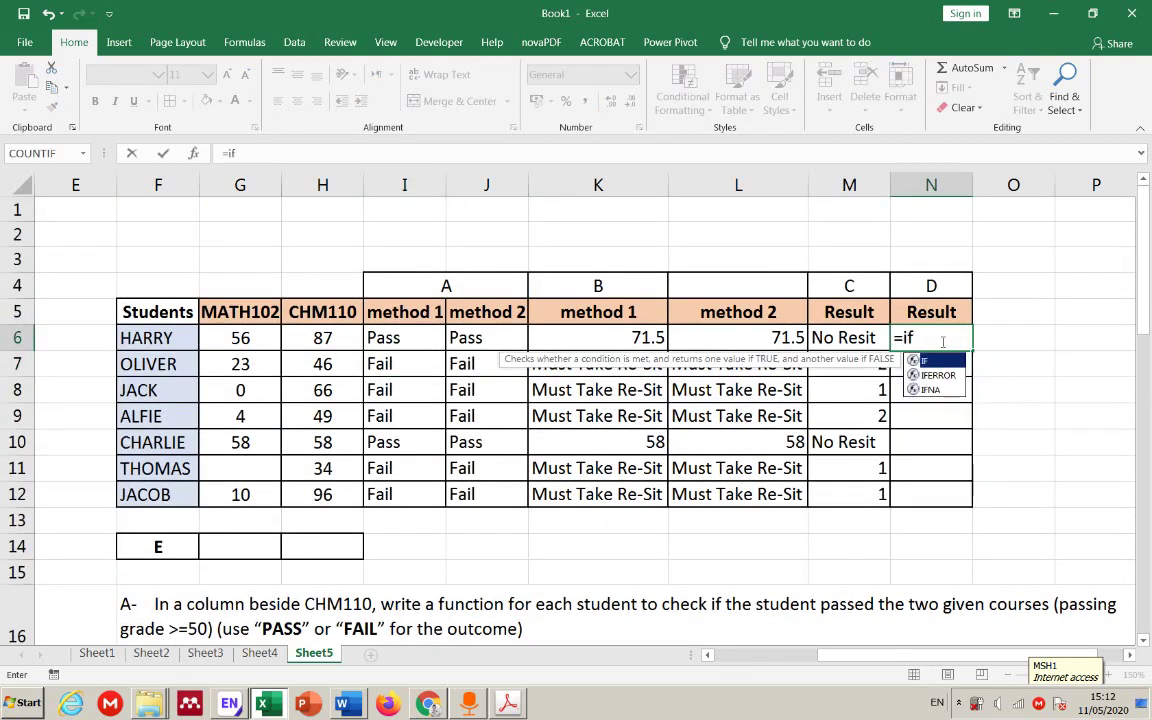
key("Tab")
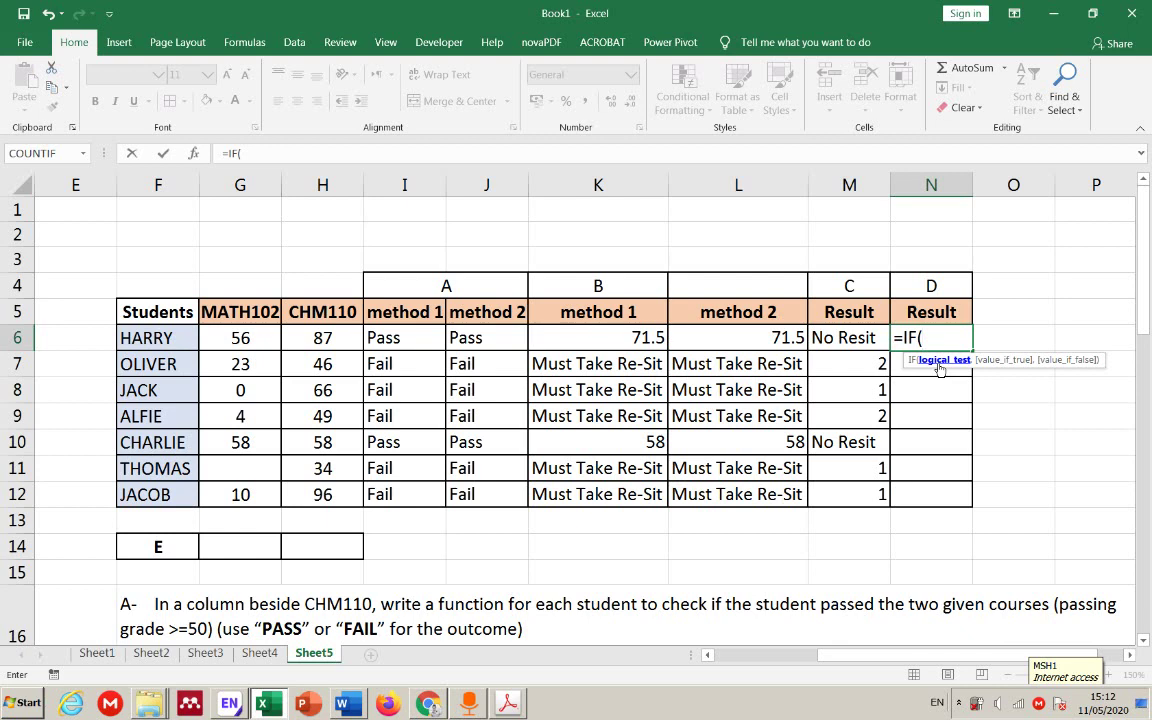
left_click(926, 337)
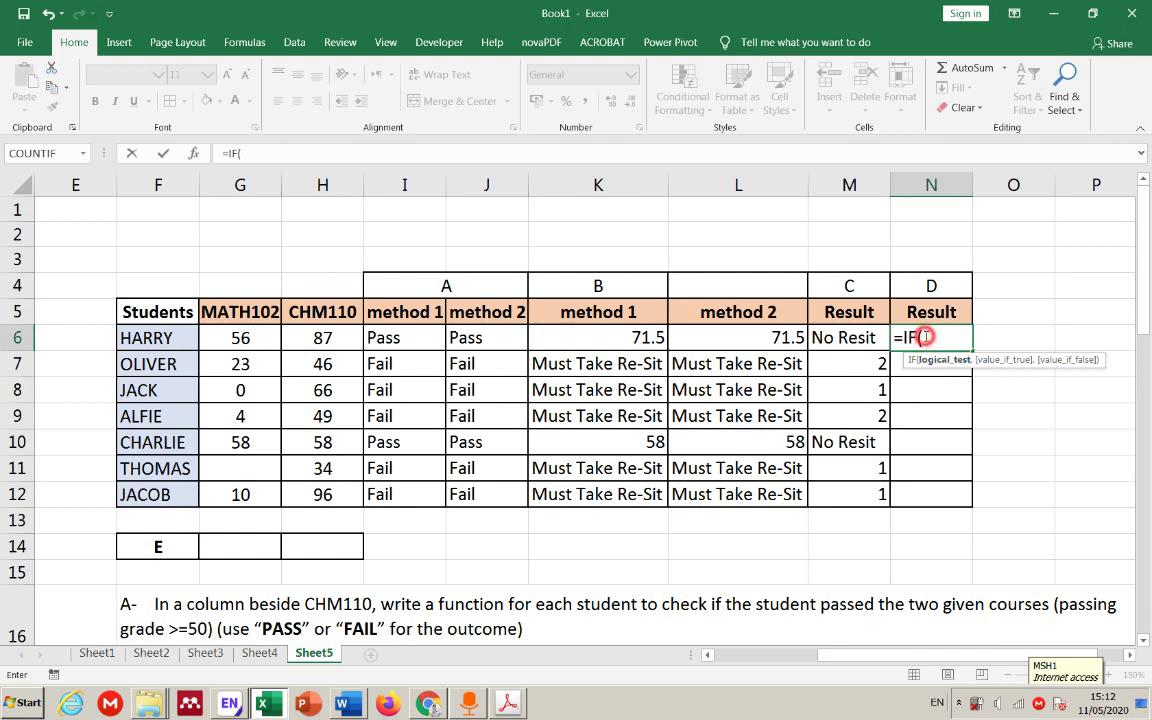
left_click_drag(897, 337, 924, 337)
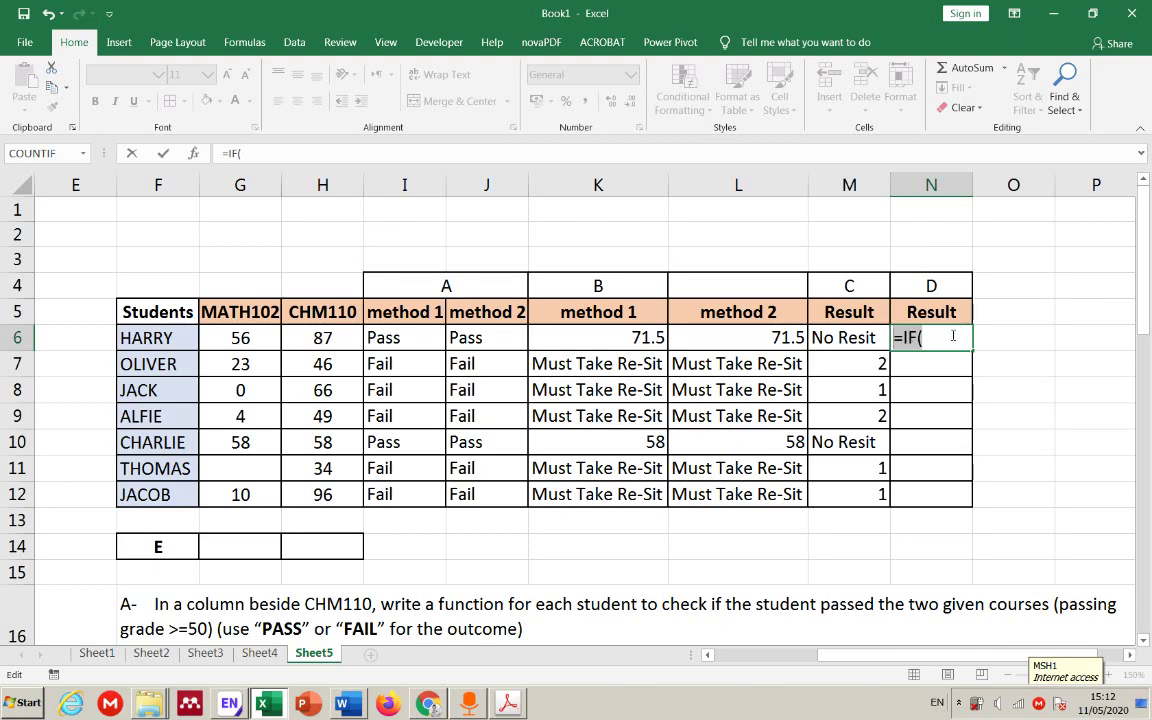
key("Escape")
scroll(954, 340, "down", 7)
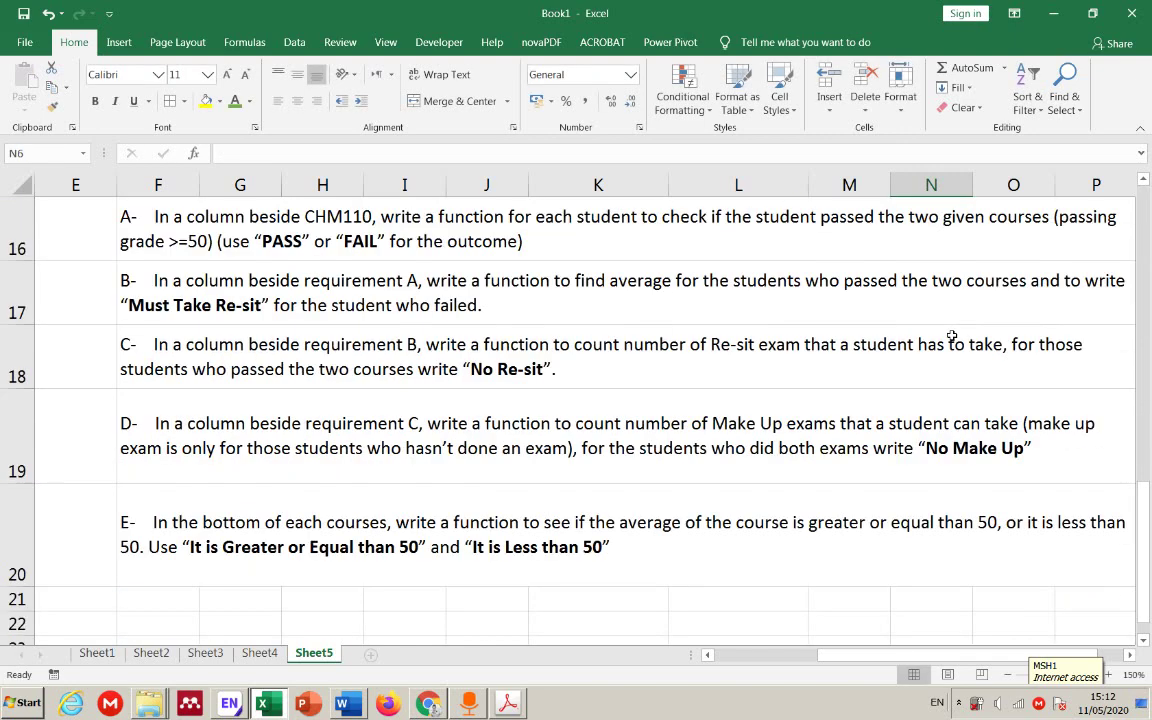
scroll(954, 340, "up", 7)
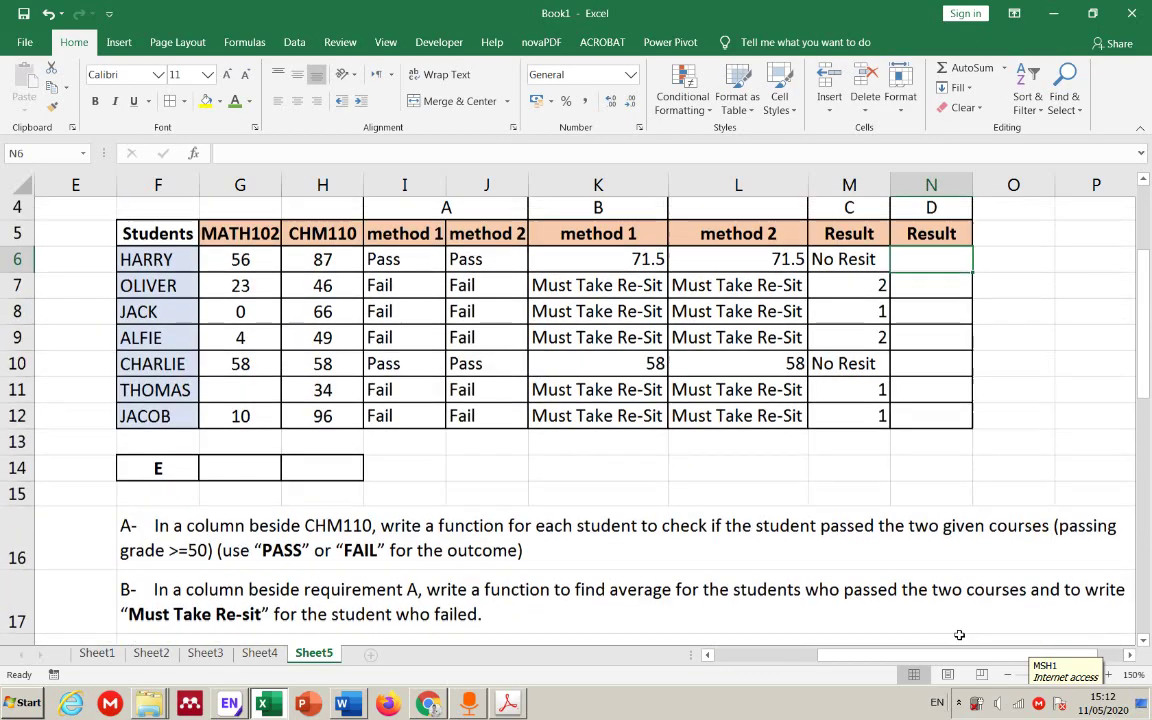
scroll(921, 267, "up", 1)
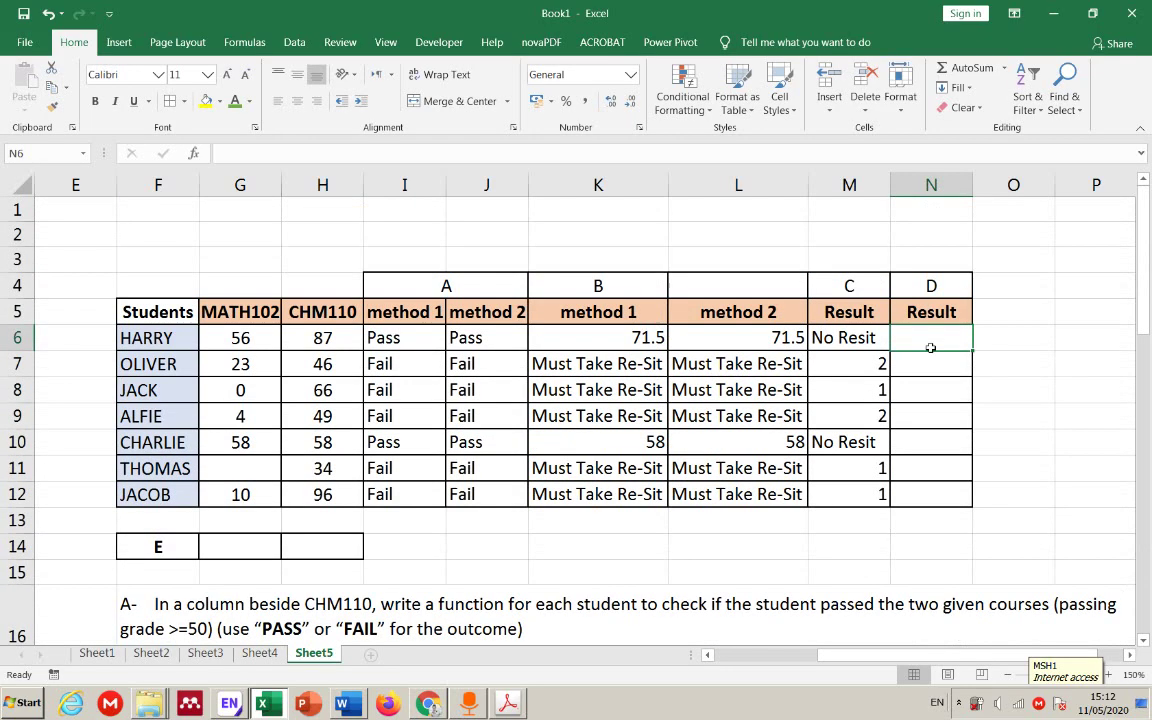
- Enter a helper formula in P6 that counts the blank grades in G6:H6 with COUNTBLANK
left_click(1010, 314)
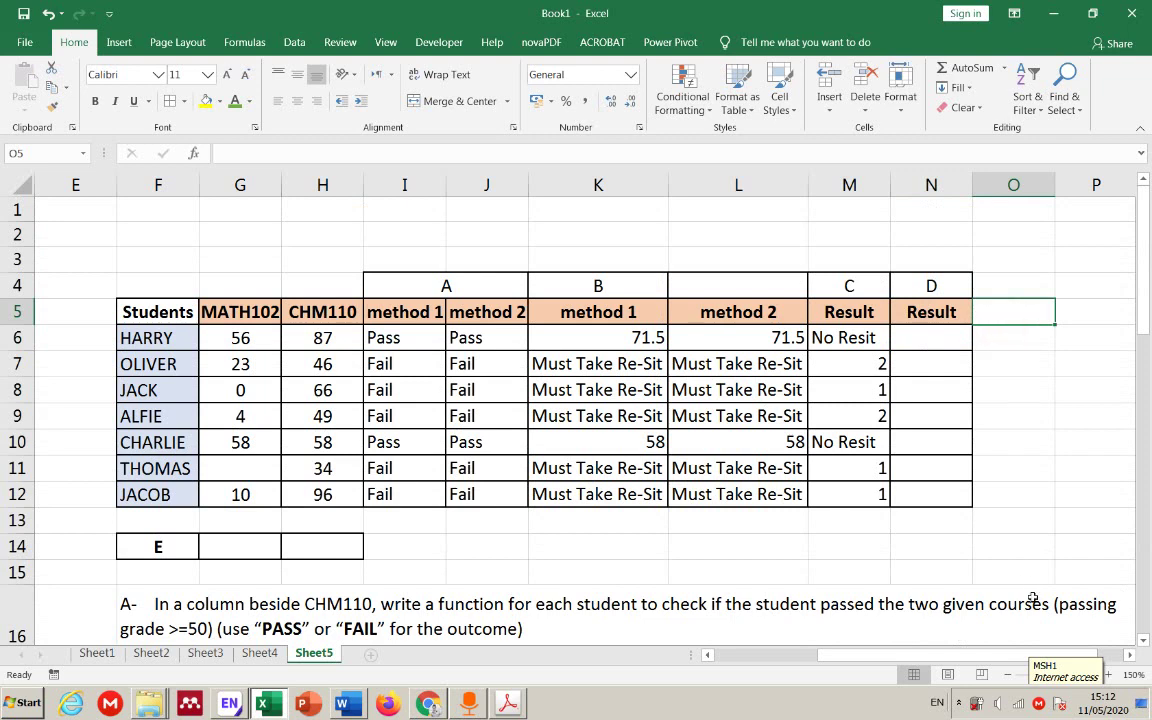
left_click(1130, 656)
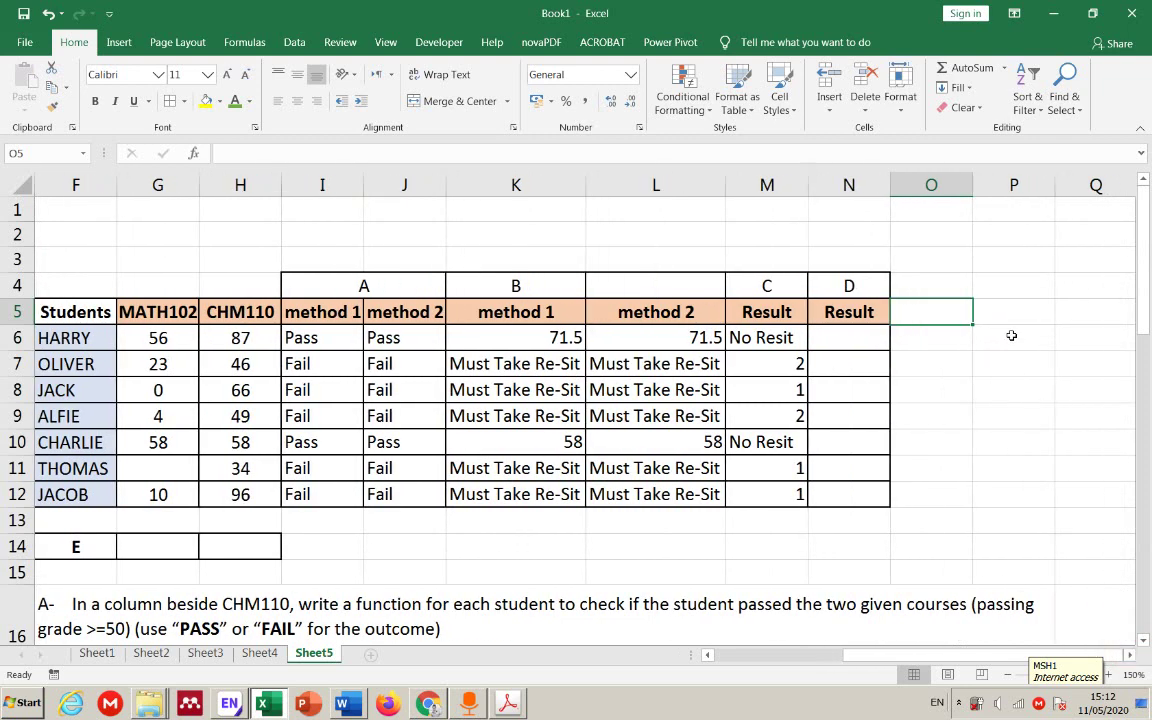
left_click(1011, 314)
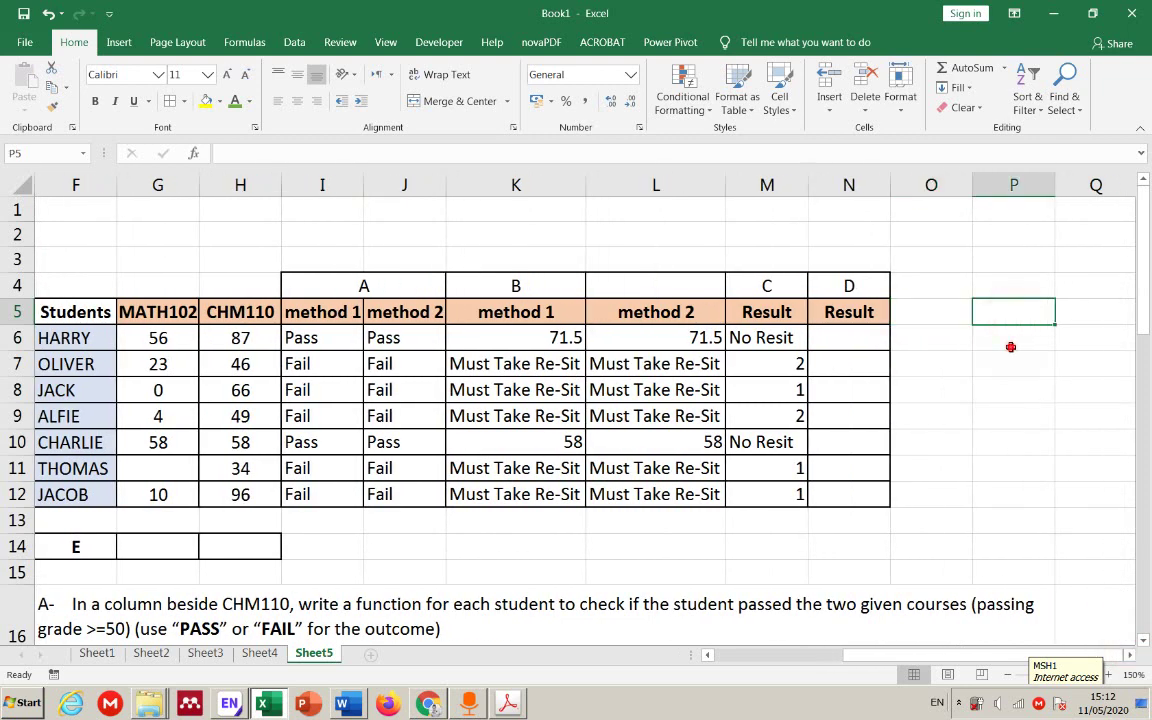
left_click(1011, 347)
type("=coun")
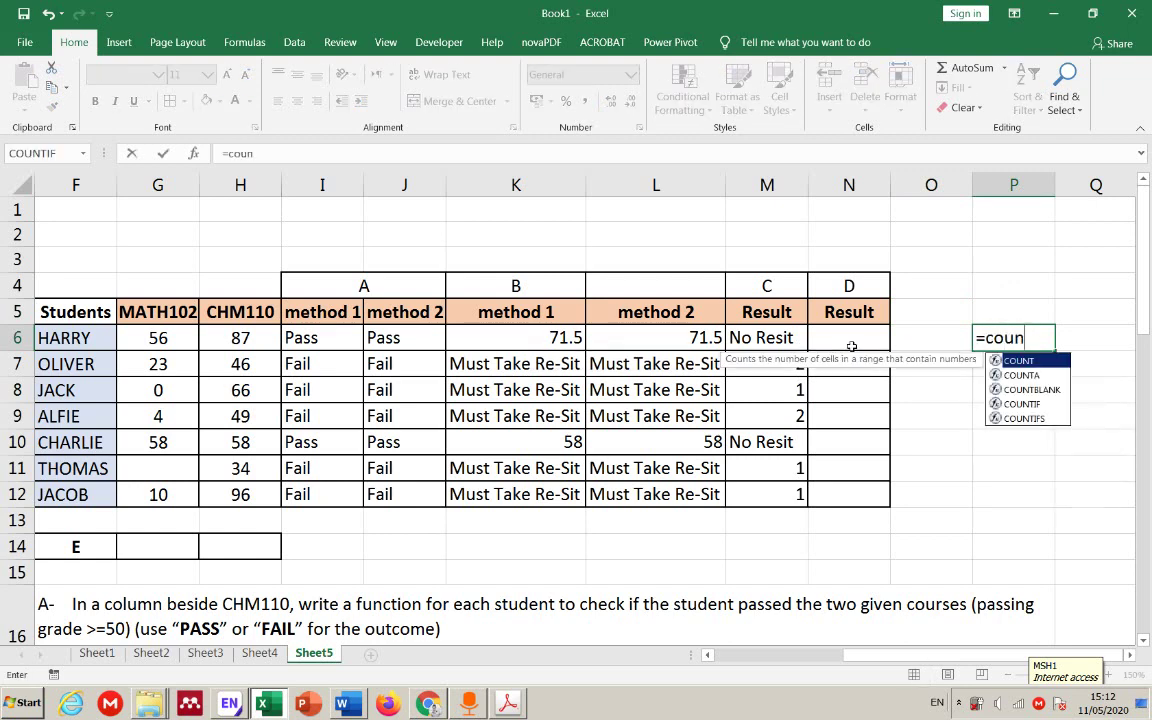
key("Down")
key("Down")
key("Tab")
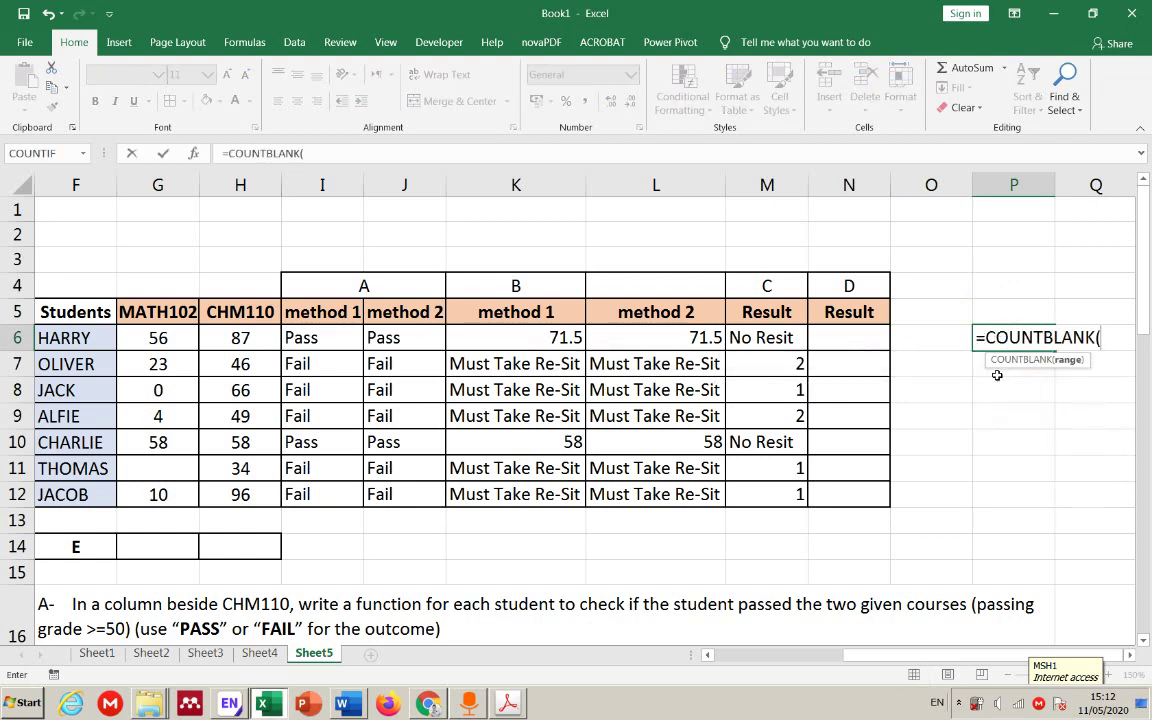
left_click_drag(163, 338, 236, 339)
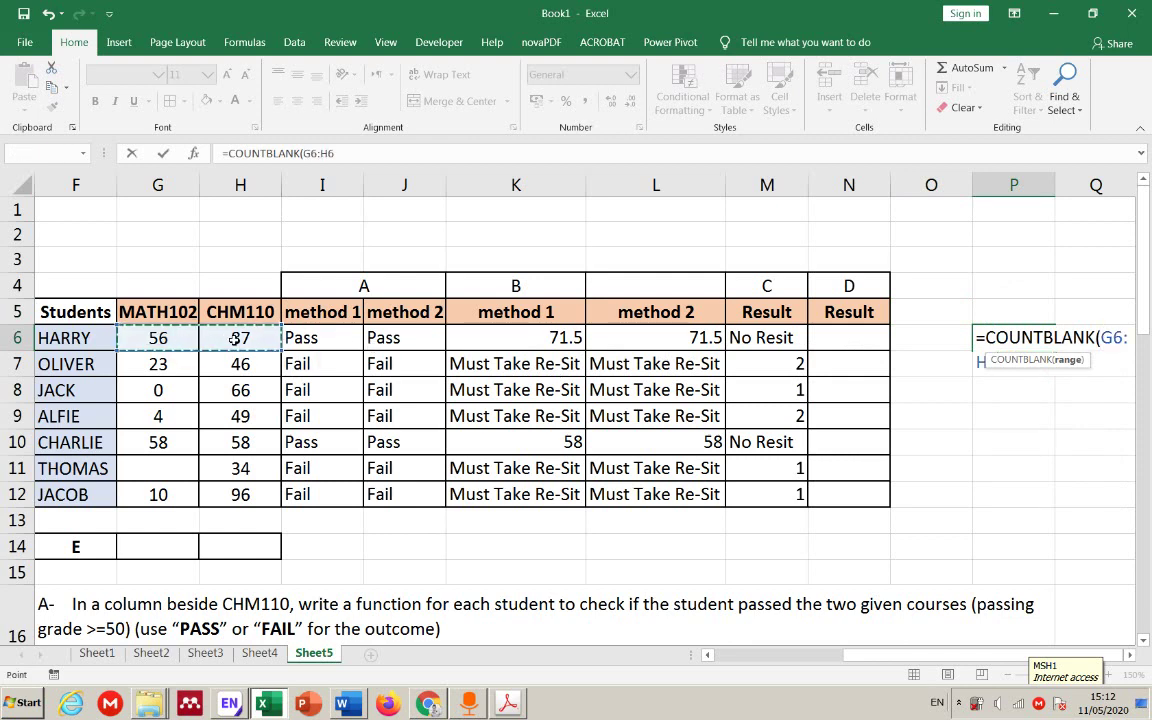
key("Return")
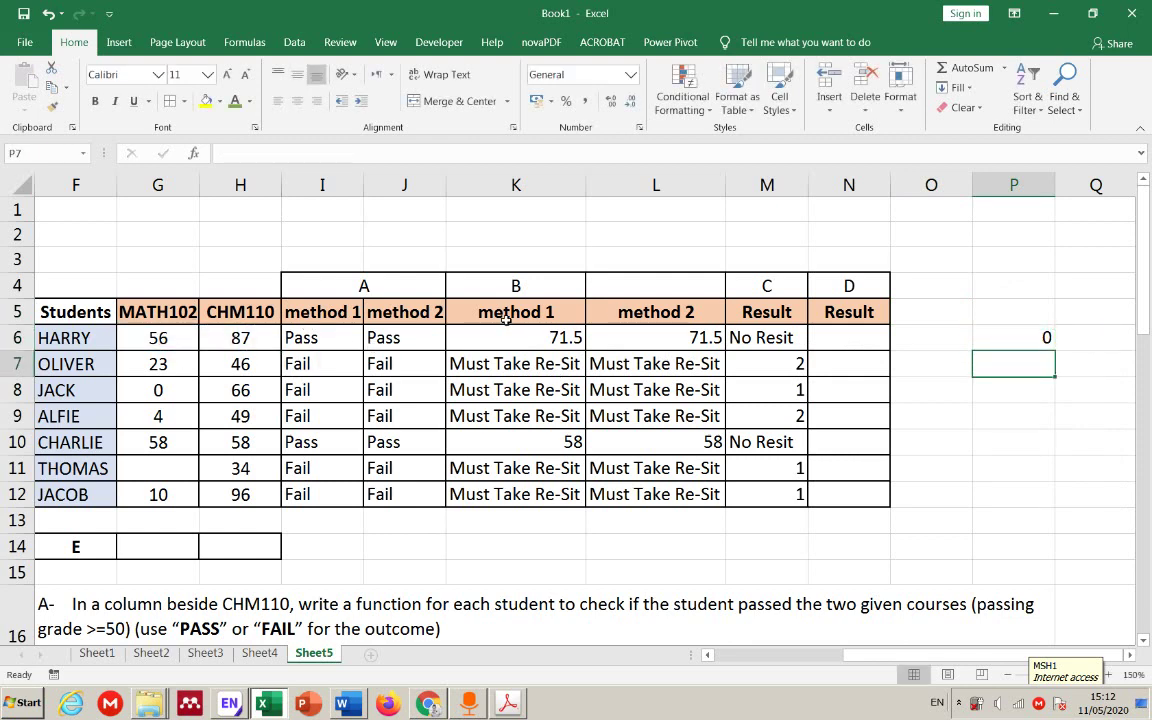
- Fill the blank-count formula from P6 down to P12 and check the copies in P11 and P10
left_click(1047, 337)
left_click_drag(1054, 350, 1034, 497)
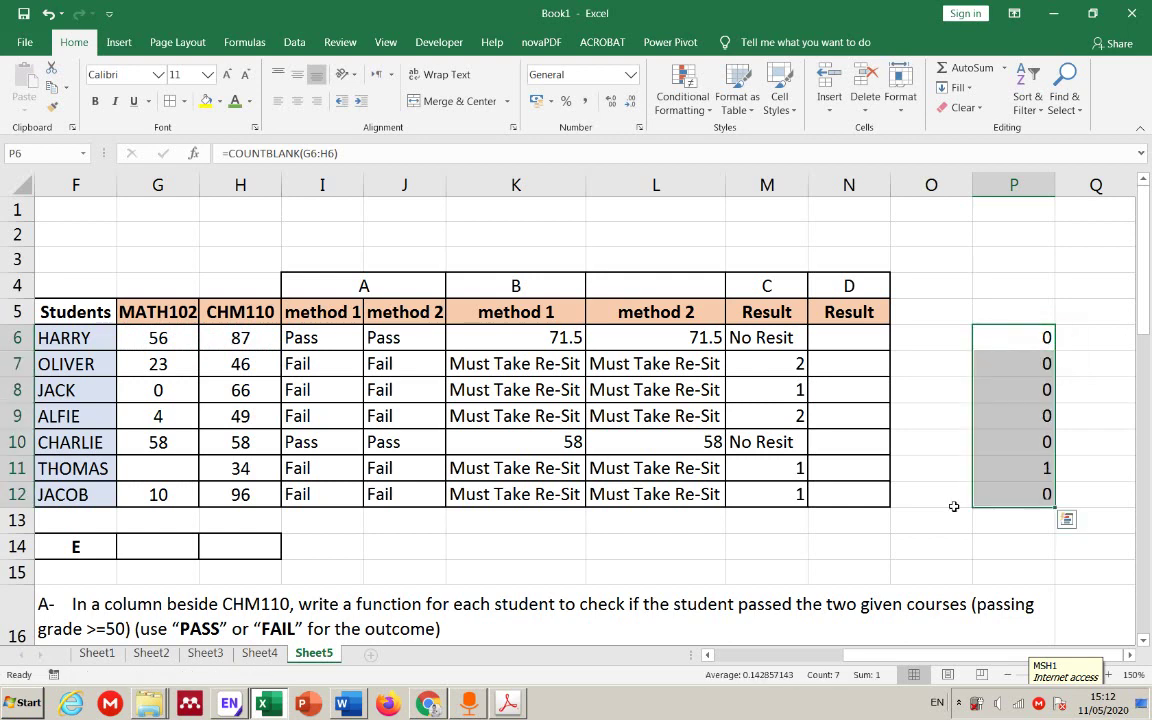
left_click(1002, 470)
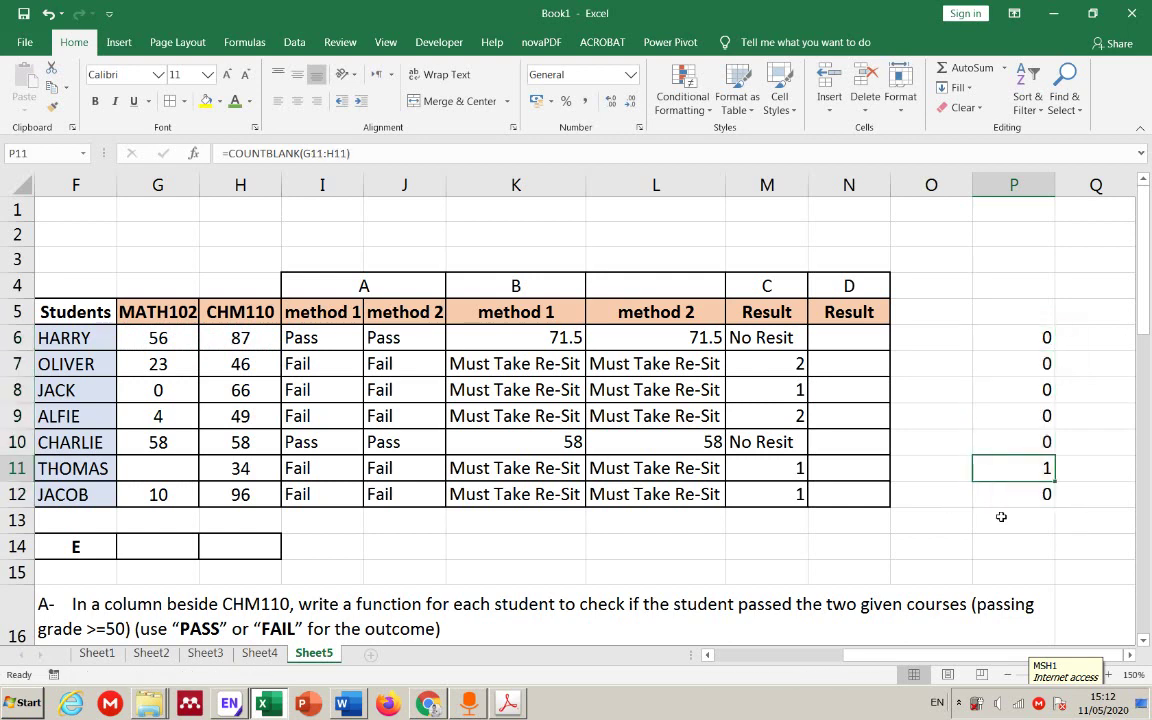
left_click(1022, 434)
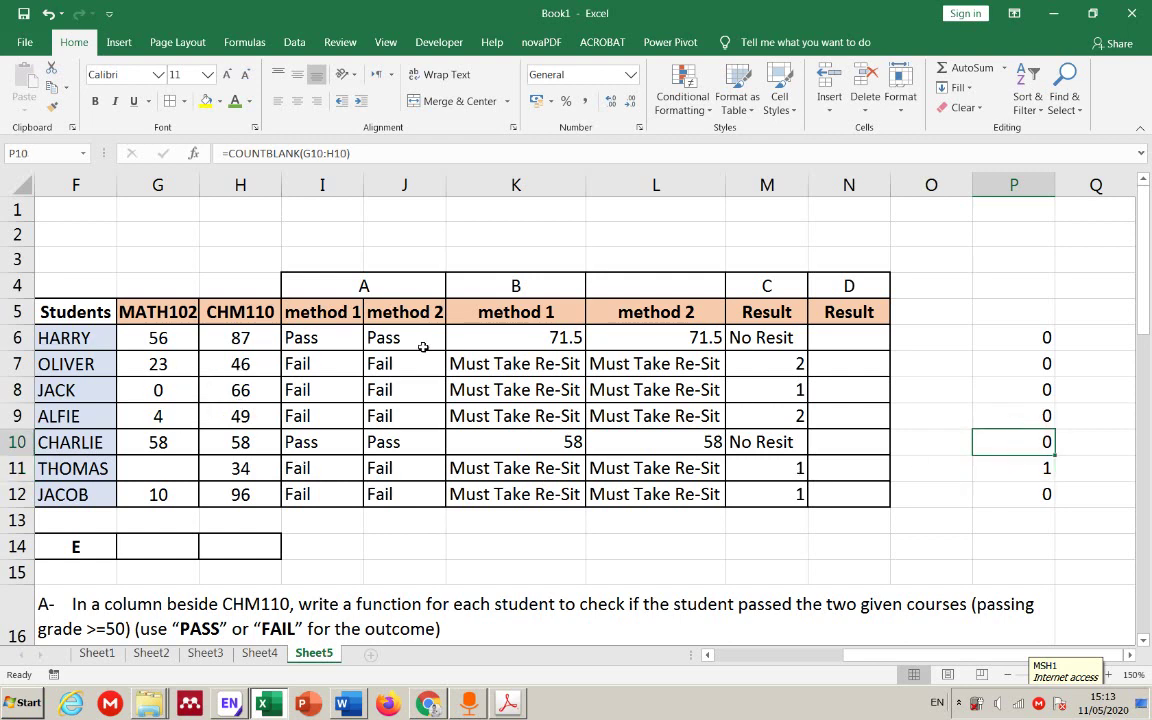
- Begin an IF formula in N6 that tests P6=0 and gives "No MakeUp" as the true value
left_click(865, 338)
type("=")
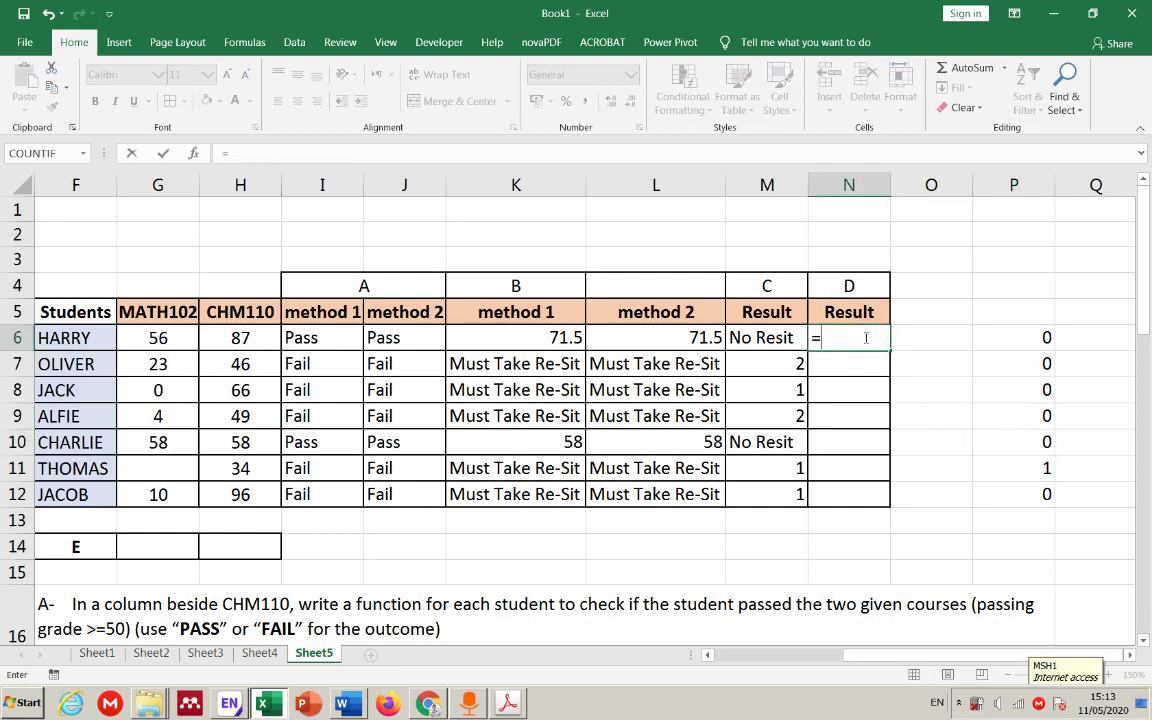
type("if")
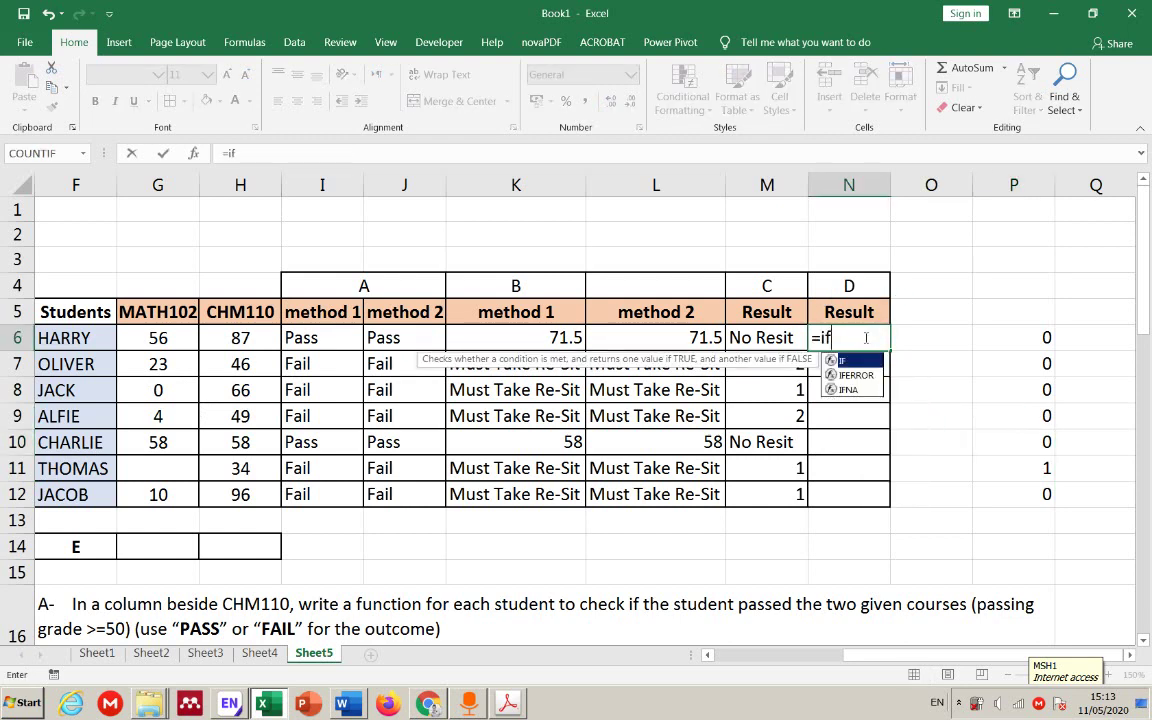
left_click(867, 366)
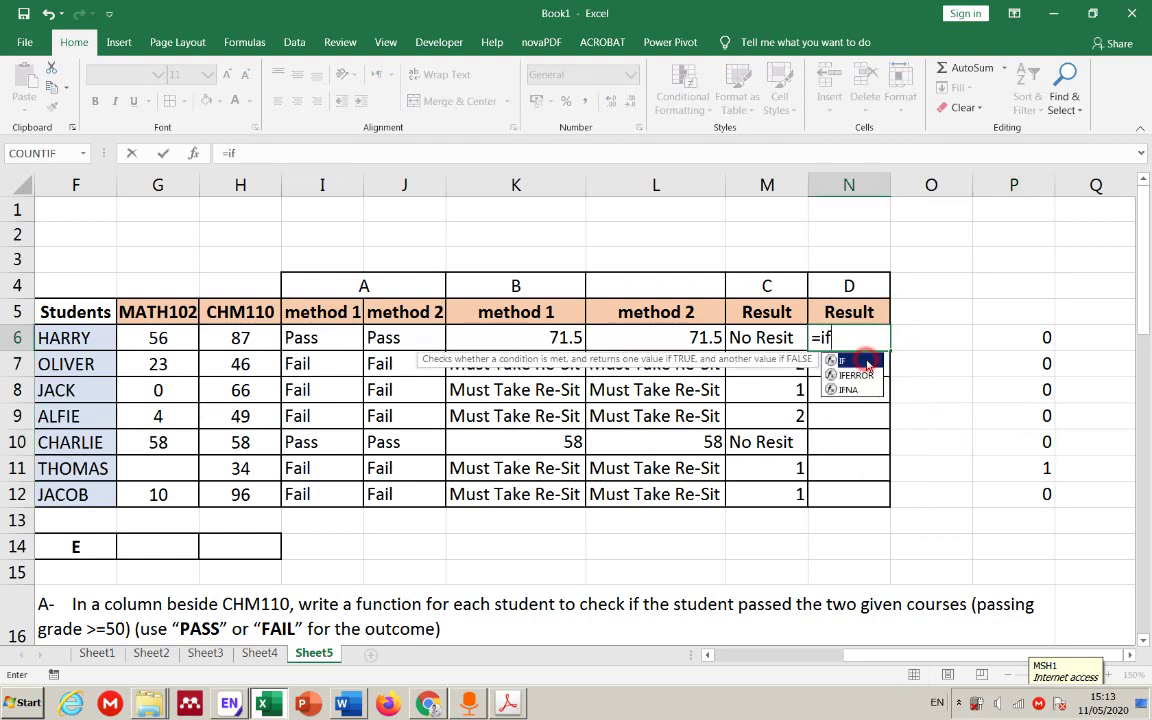
left_click(1043, 336)
type("=")
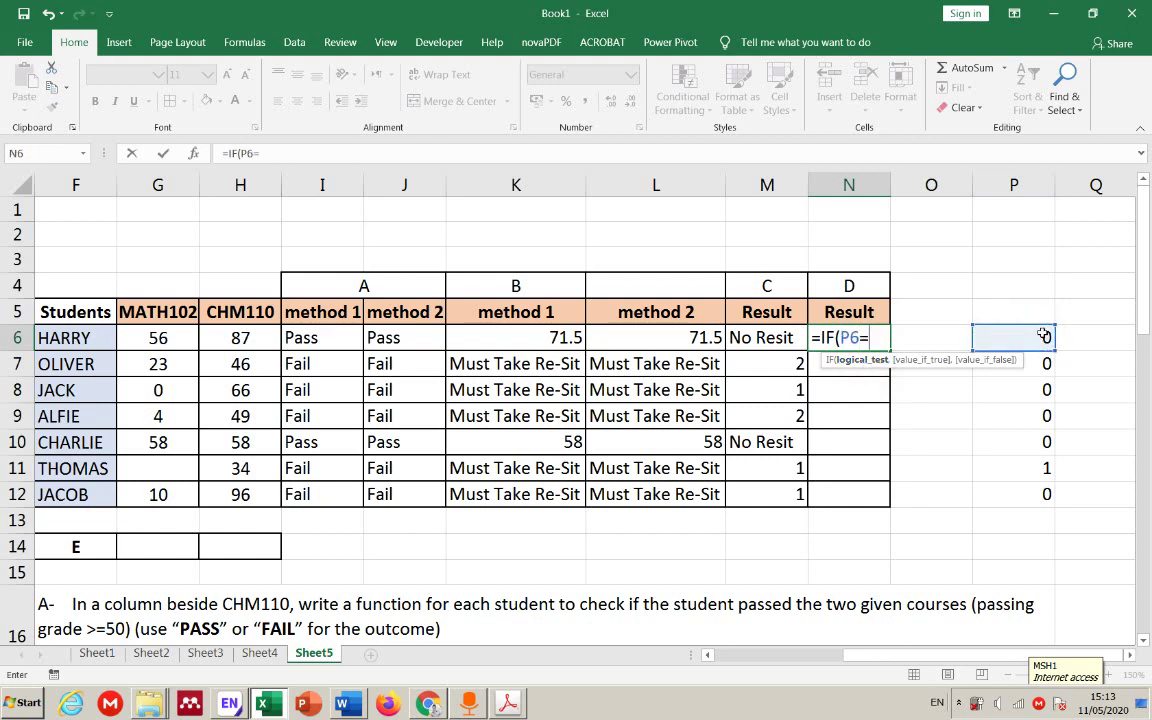
type("0,")
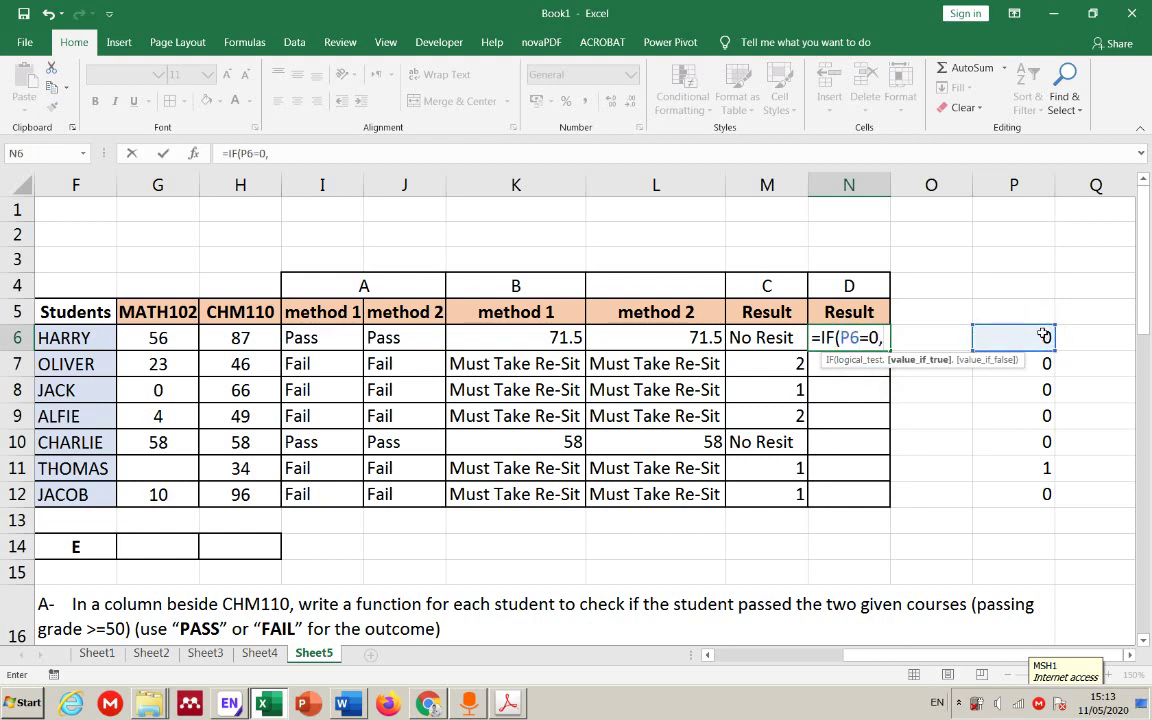
type("\"No m")
key("BackSpace")
type("Ma")
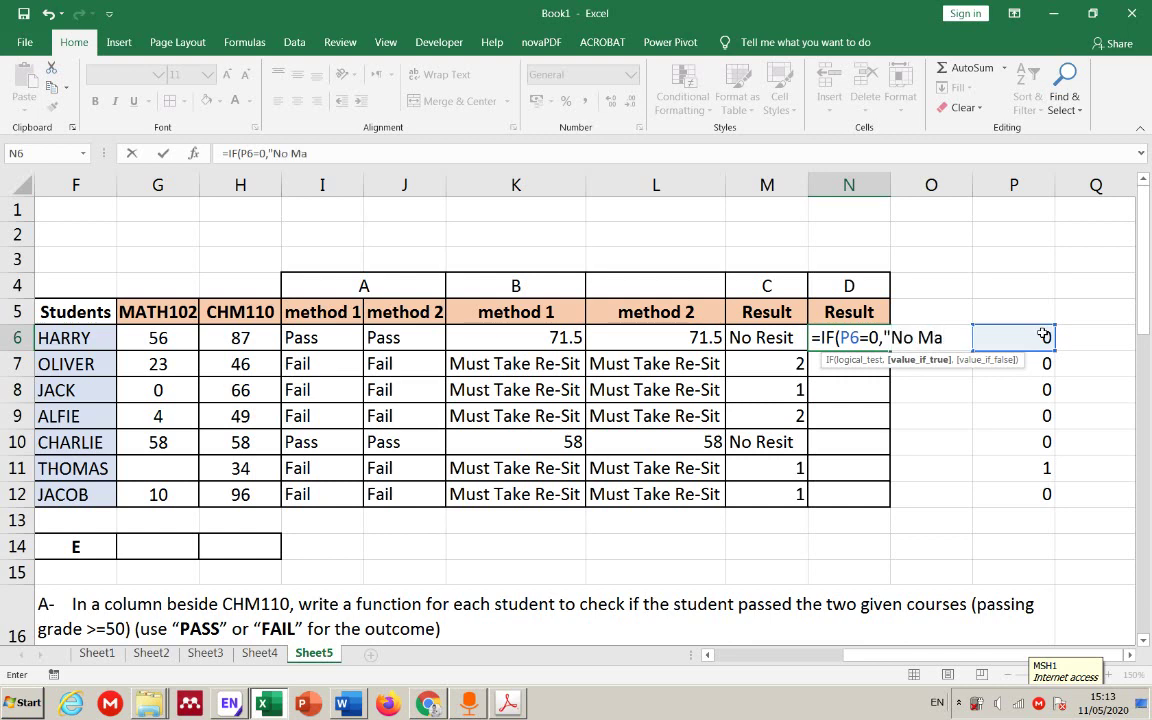
type("keU")
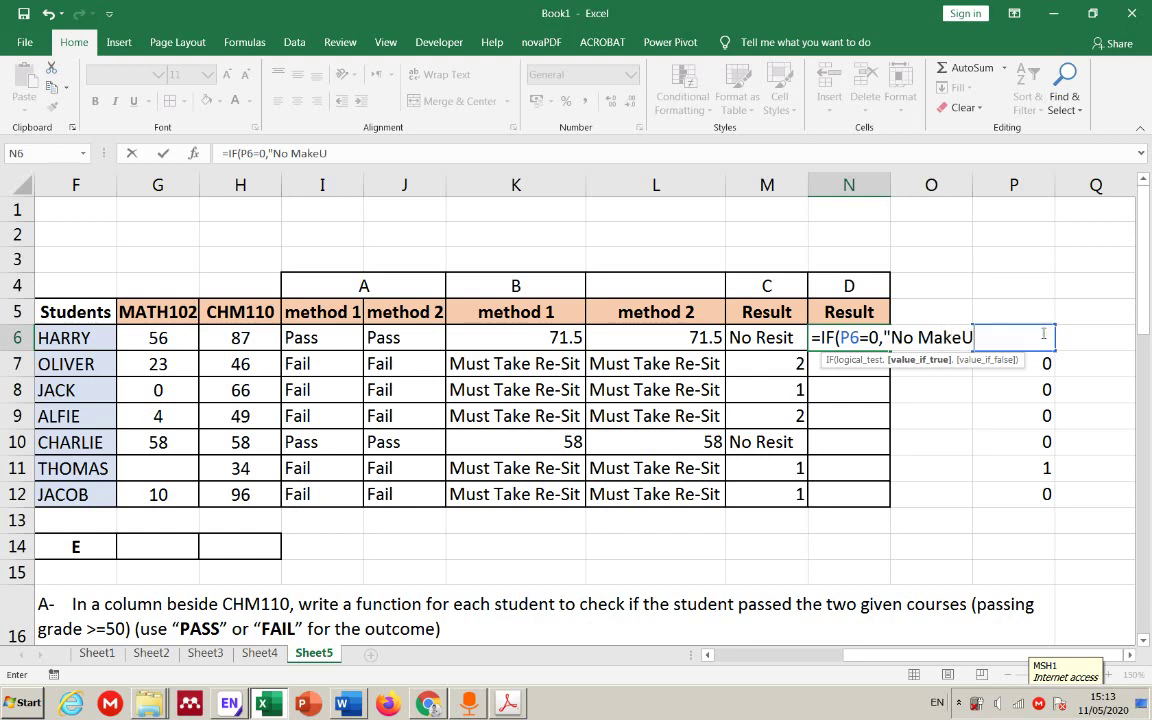
type("p\",")
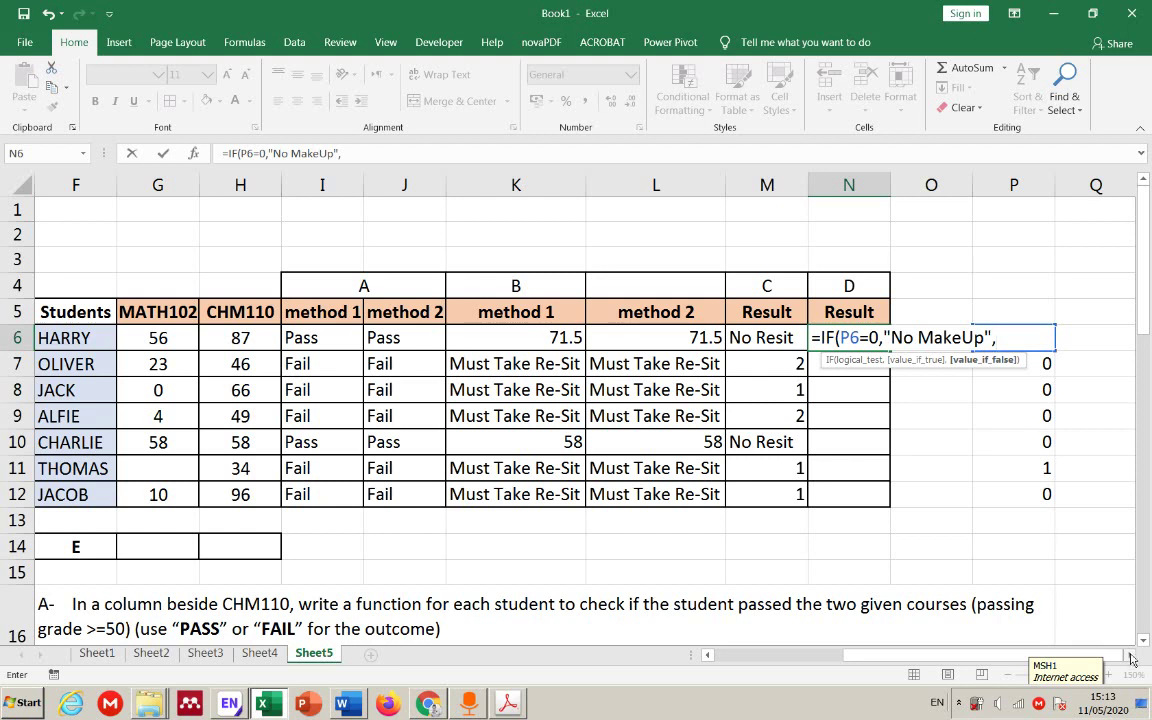
- Complete the N6 formula with COUNTBLANK(G6:H6) as the value if false
left_click(1130, 655)
left_click(1130, 655)
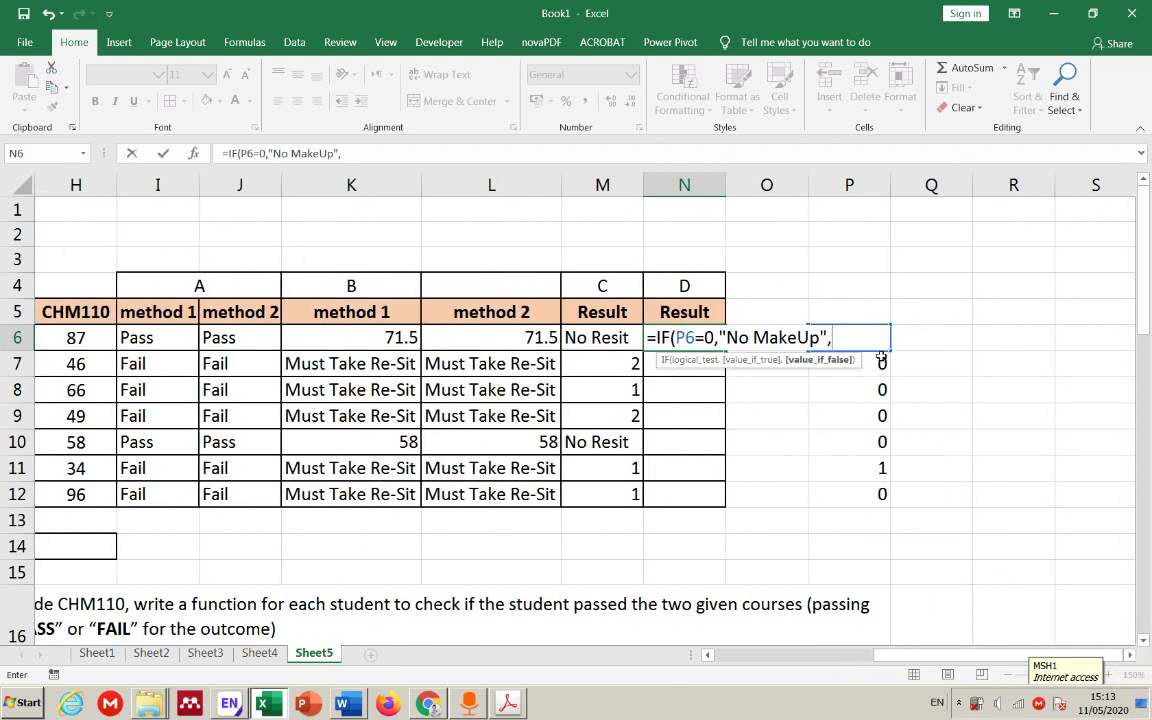
type("count")
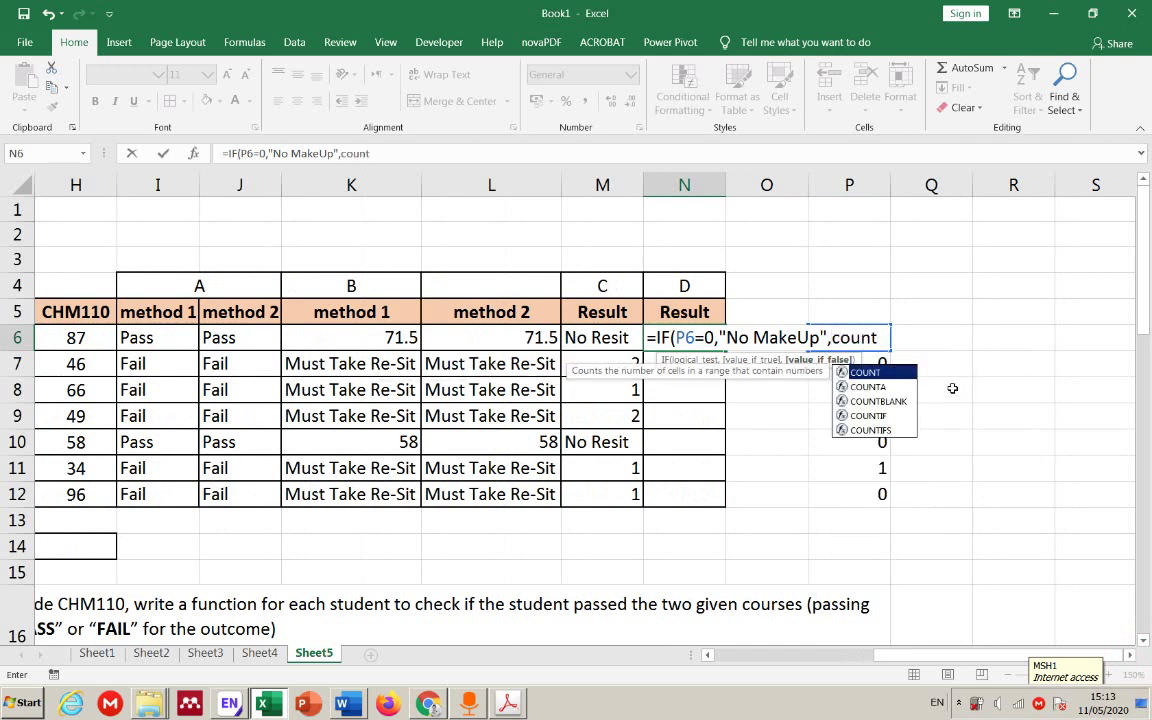
double_click(886, 401)
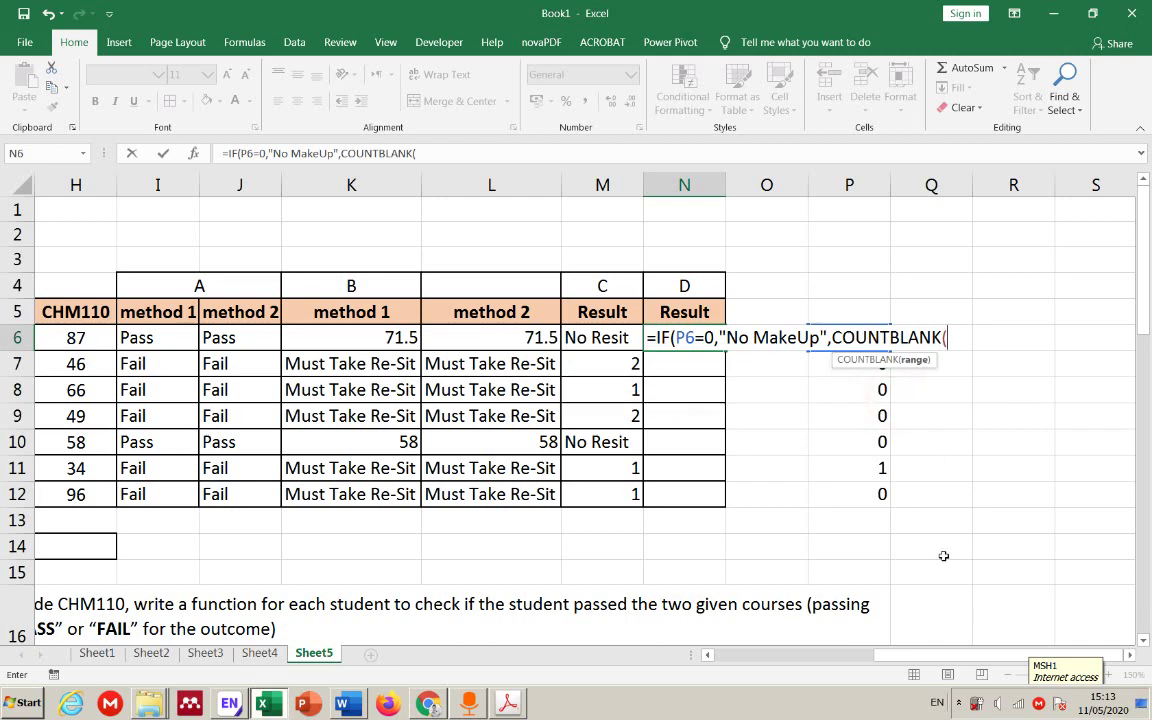
left_click_drag(912, 656, 878, 657)
left_click(118, 337)
left_click_drag(118, 337, 147, 335)
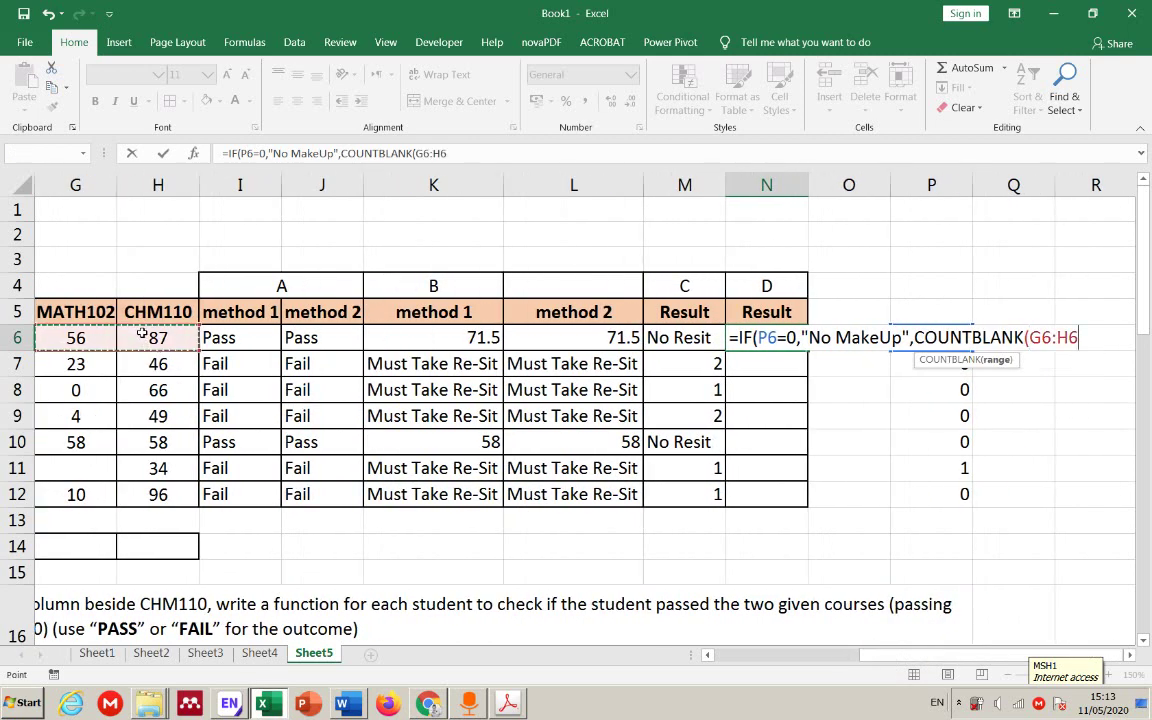
type(")")
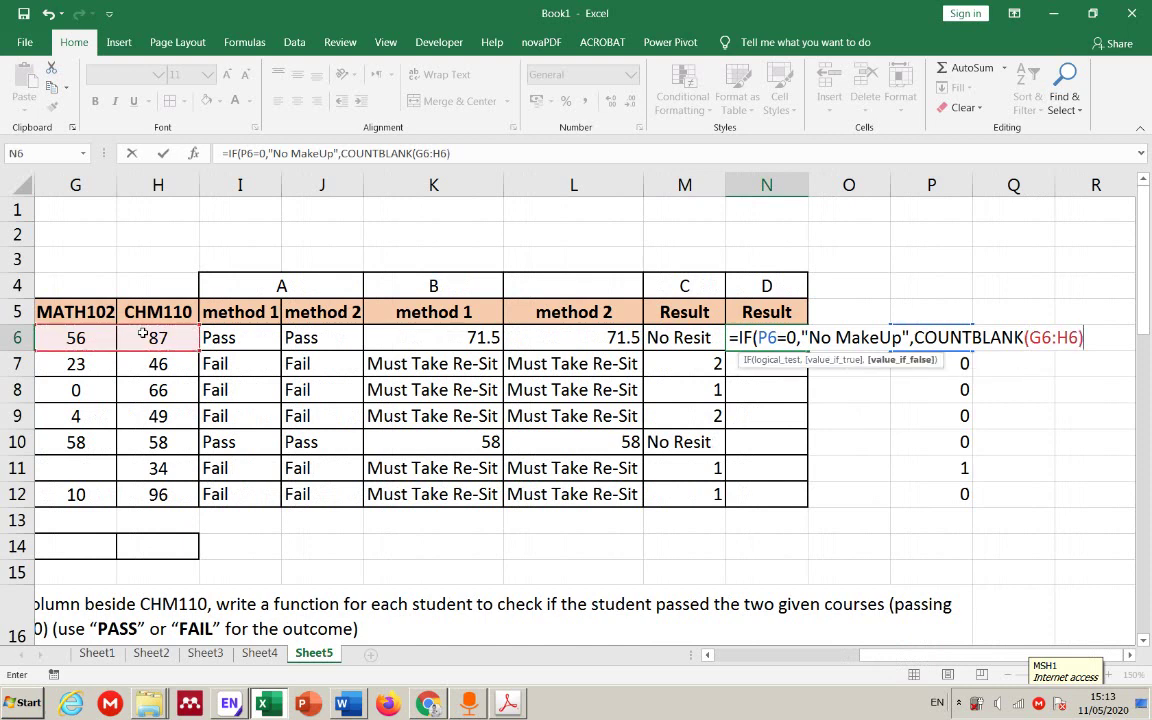
type(")")
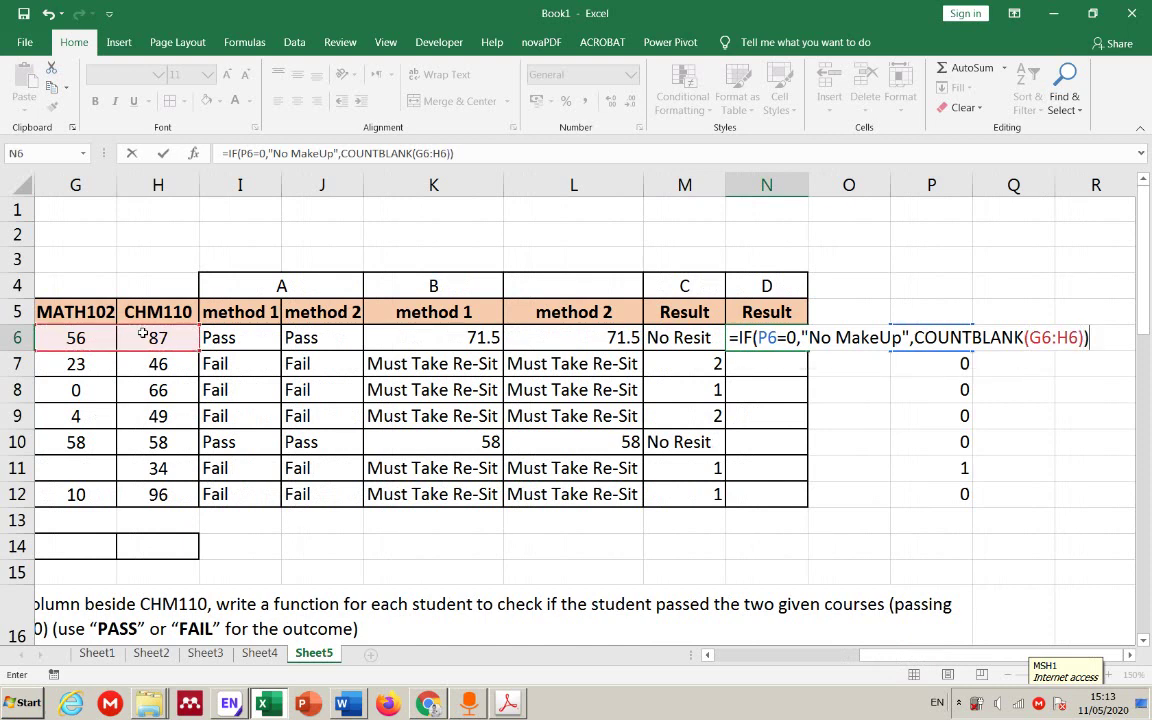
key("Return")
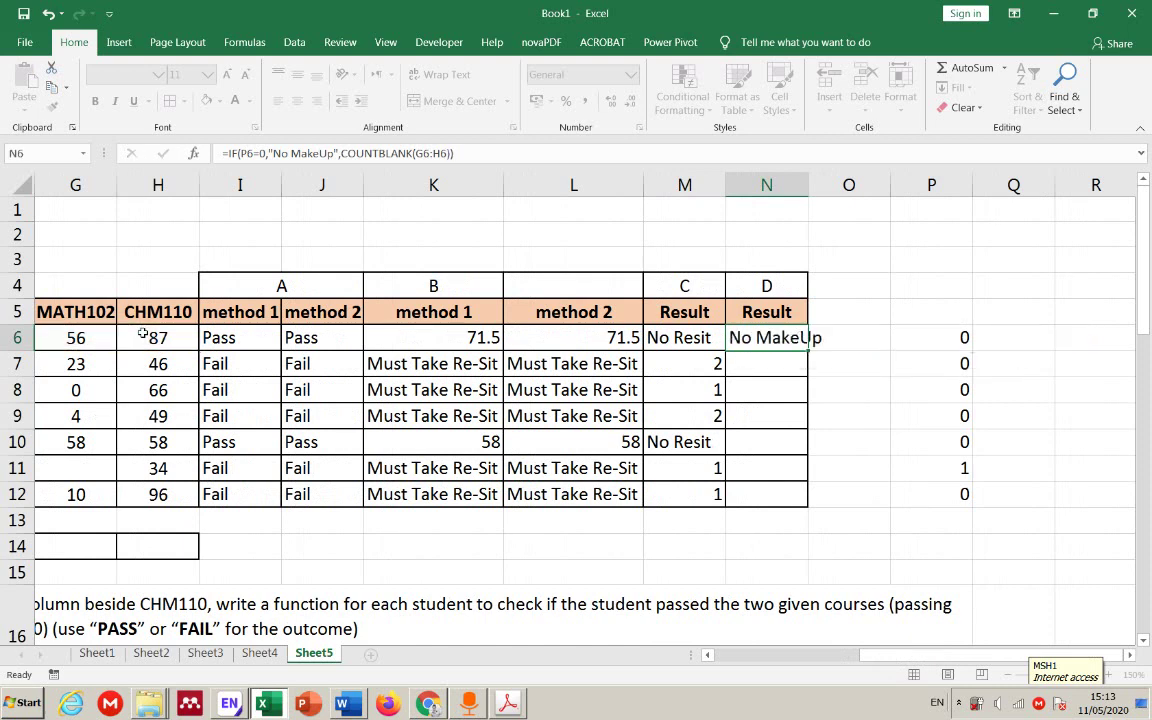
- Autofit column N to its contents and fill the N6 make-up formula down to N12
double_click(809, 183)
left_click(810, 338)
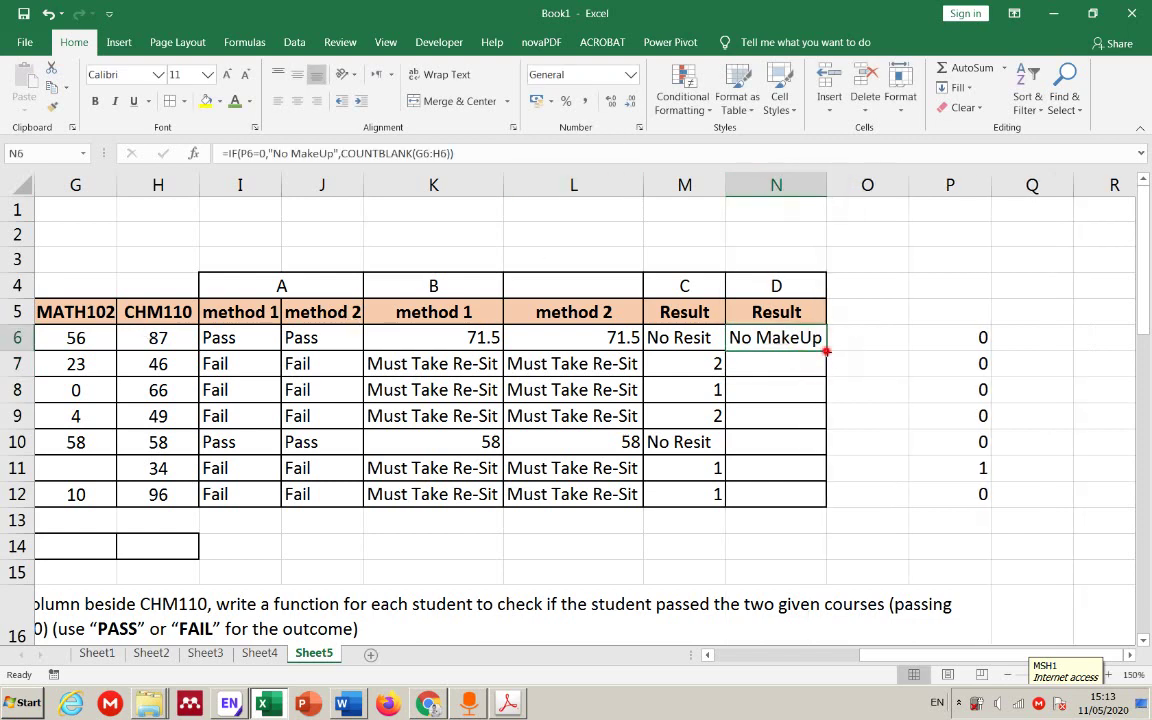
double_click(826, 351)
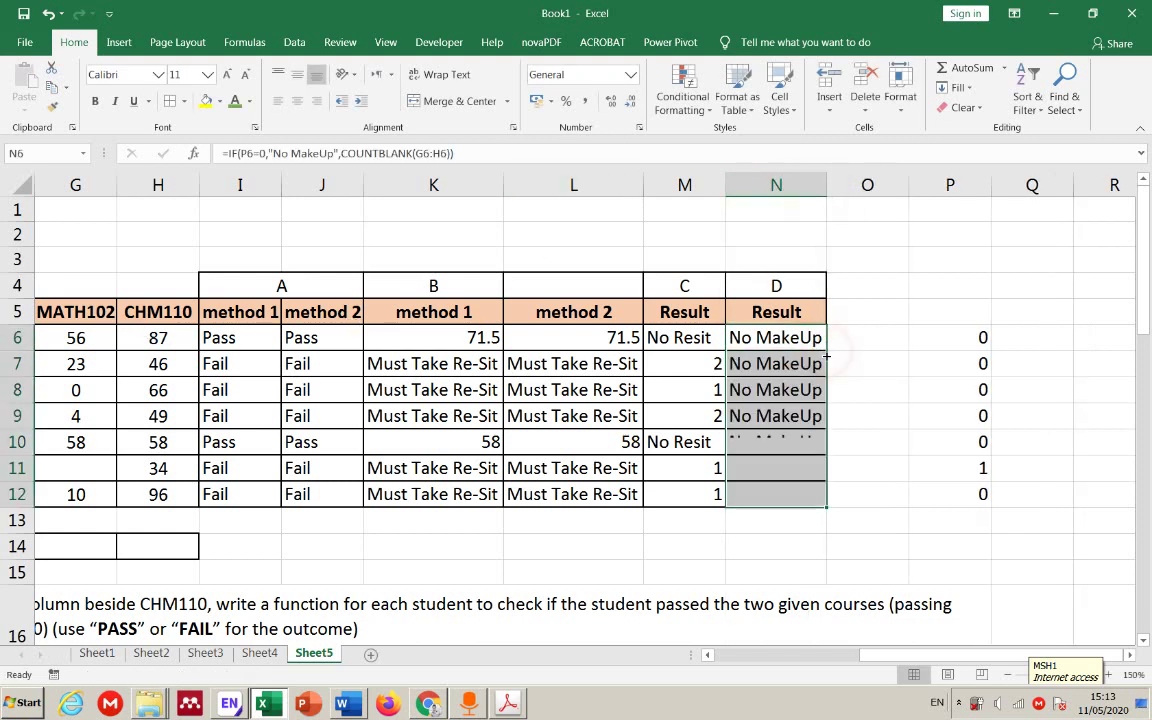
- Clear the CHM110 and MATH102 grades in H8 and G8 and check the make-up result in N8
left_click(783, 469)
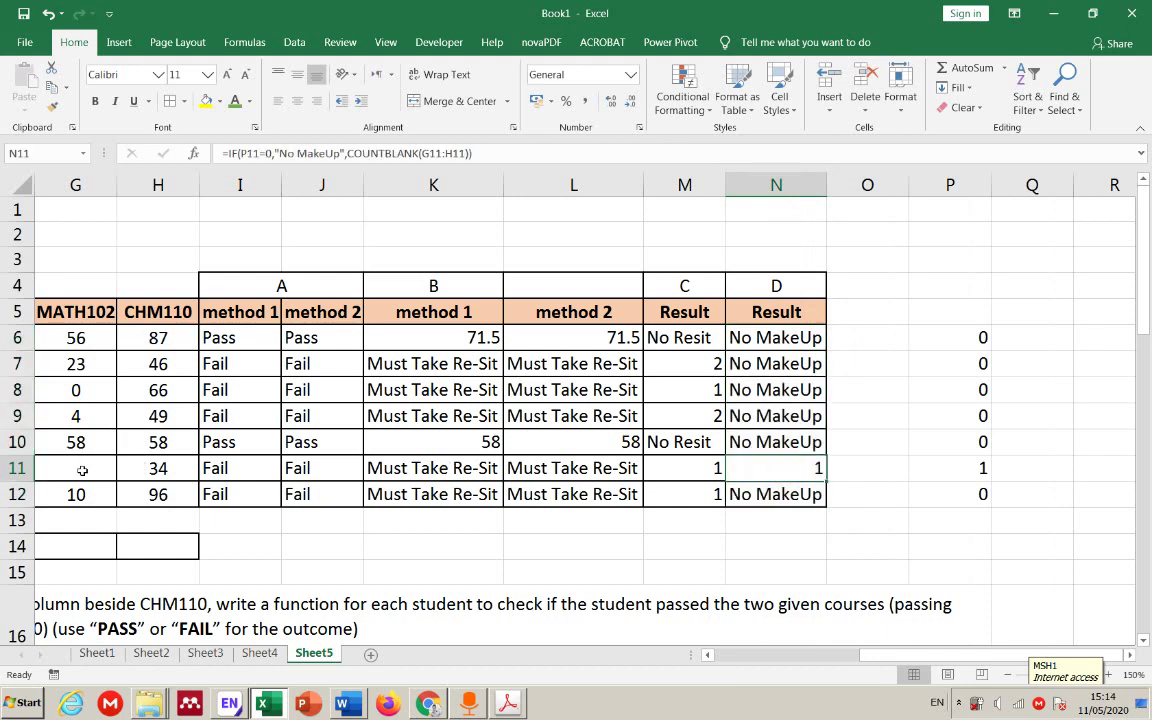
left_click(123, 395)
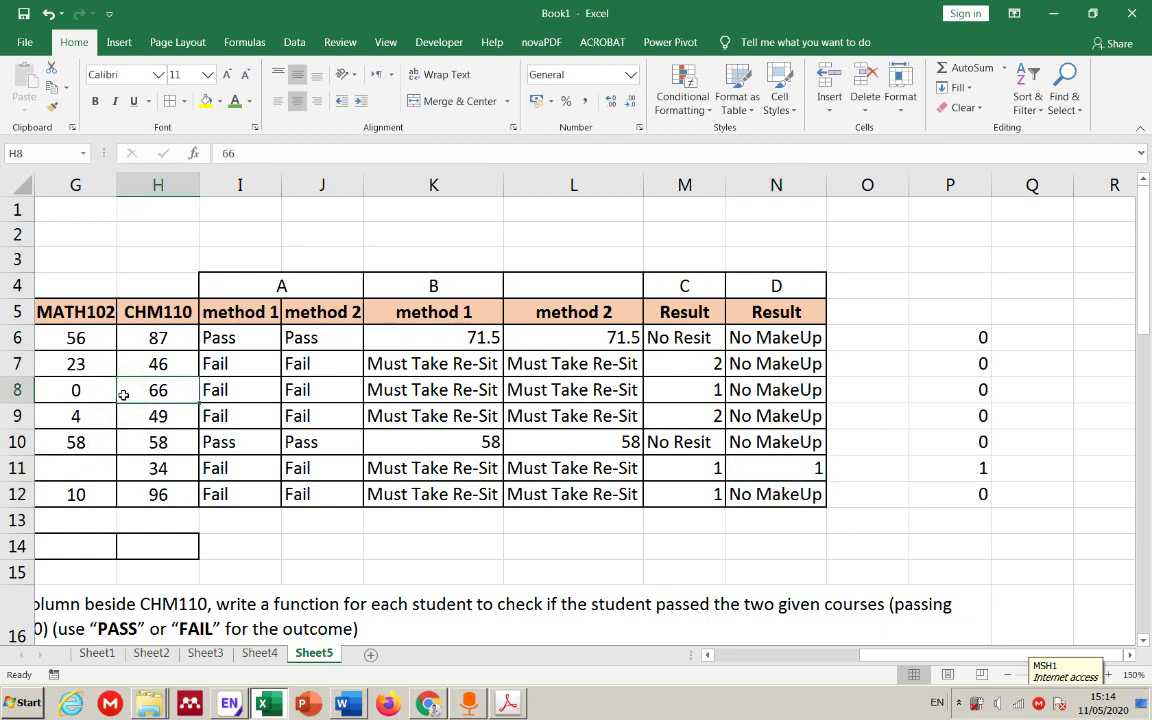
key("Delete")
left_click(205, 441)
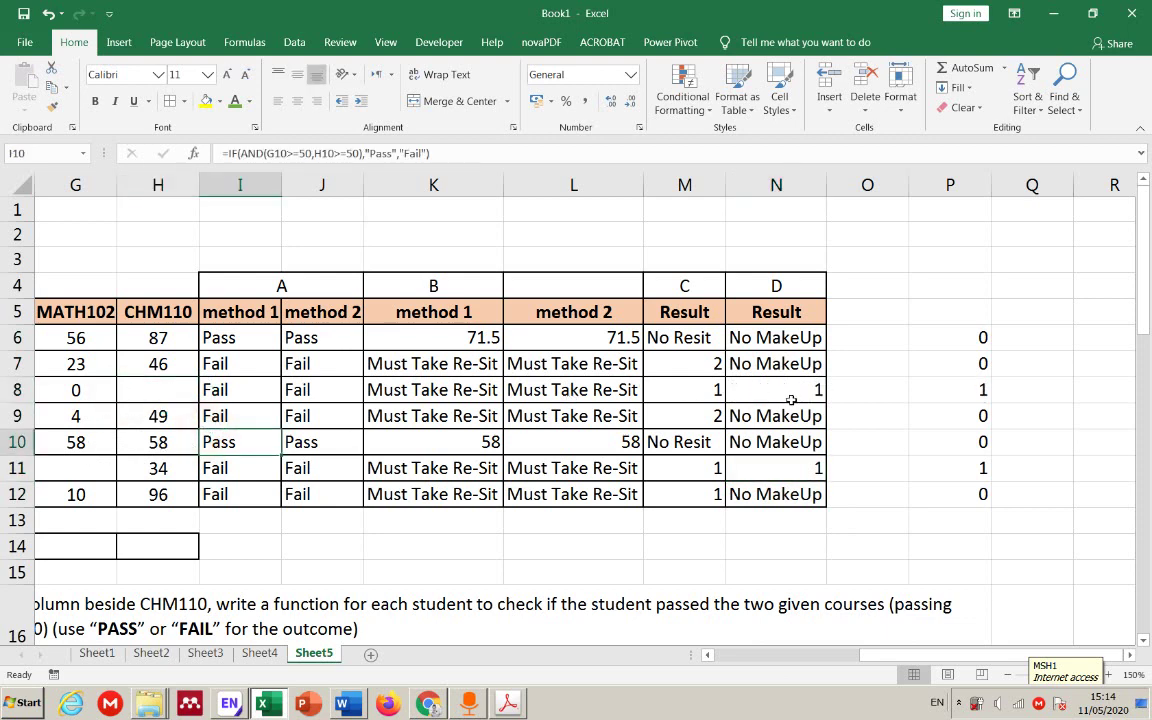
left_click(62, 391)
key("Delete")
left_click(811, 391)
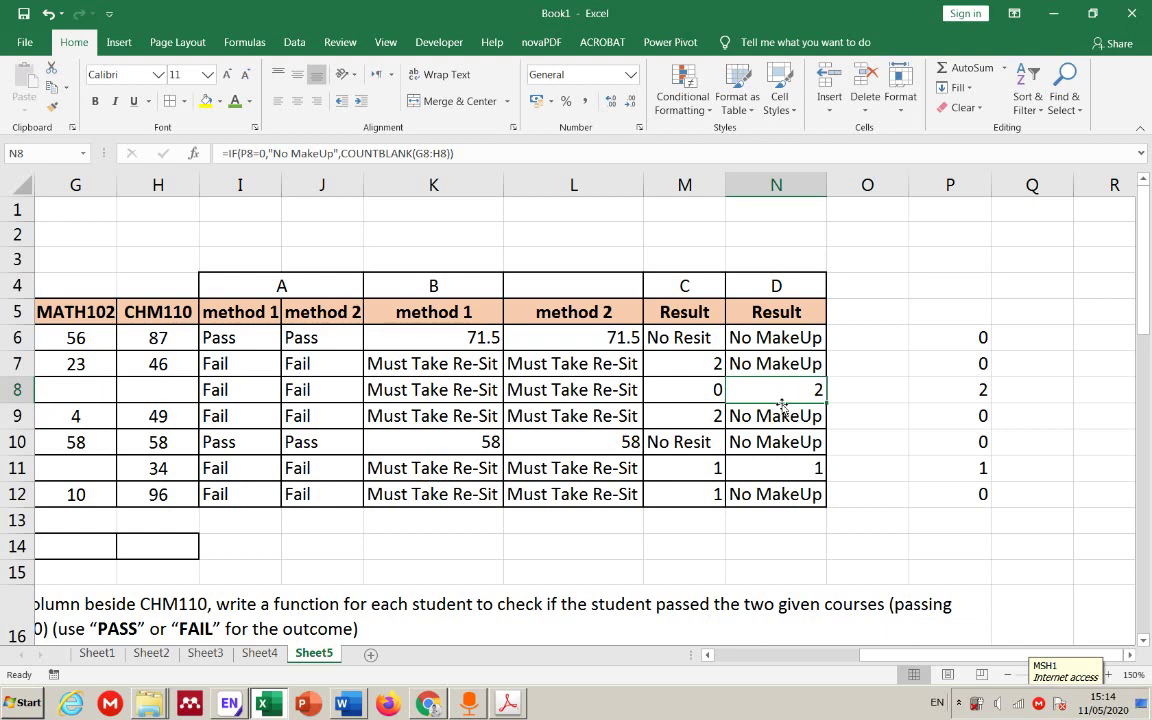
- Check the blank-count formula in P6 and insert a new column before column O
double_click(957, 336)
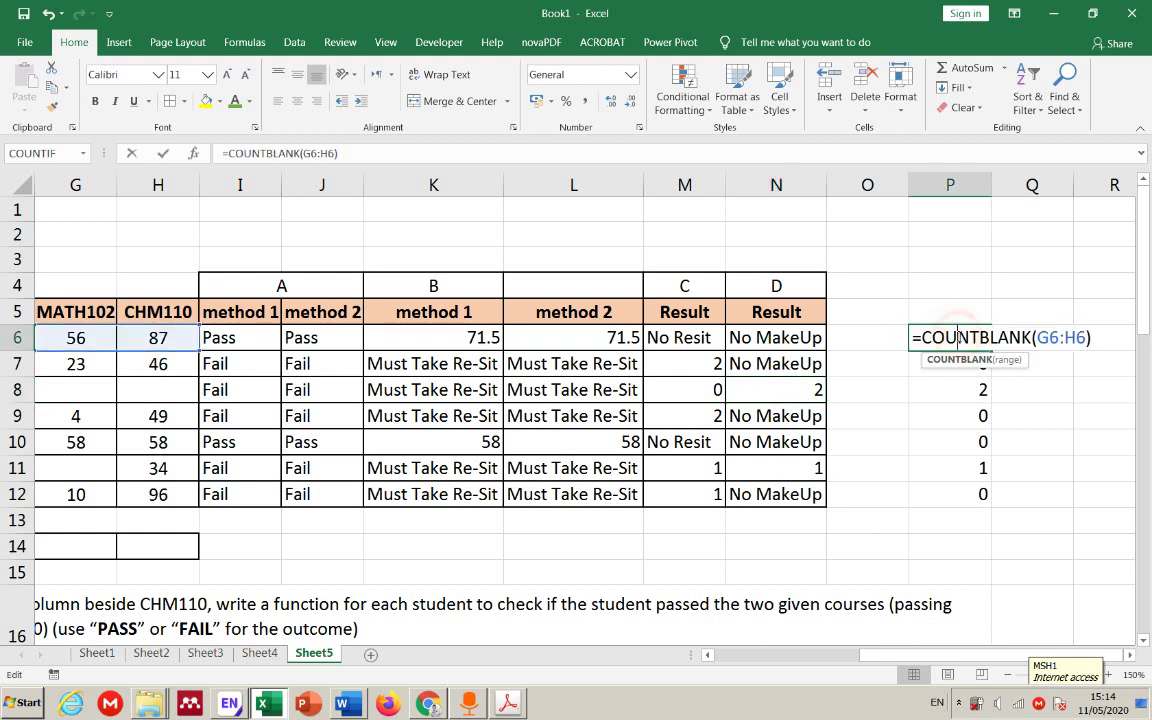
key("Escape")
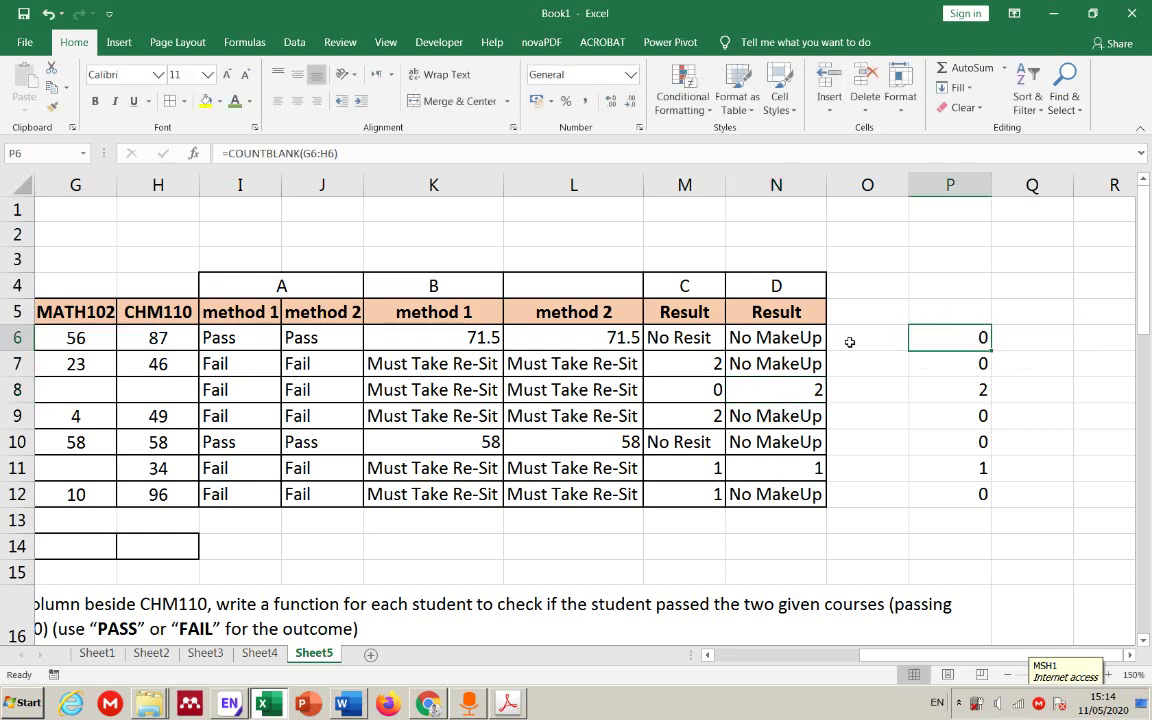
right_click(905, 186)
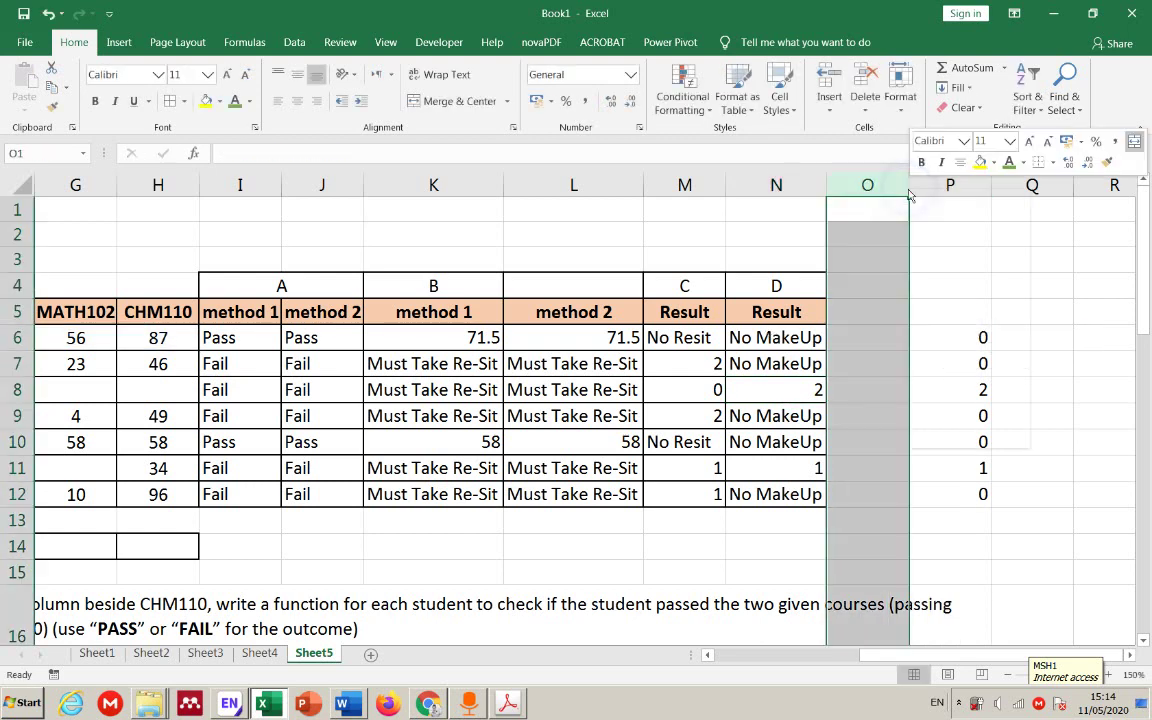
left_click(949, 310)
left_click(935, 284)
- Remove COUNTBLANK(G6:H6) as the value if false from the IF formula in N6
double_click(776, 338)
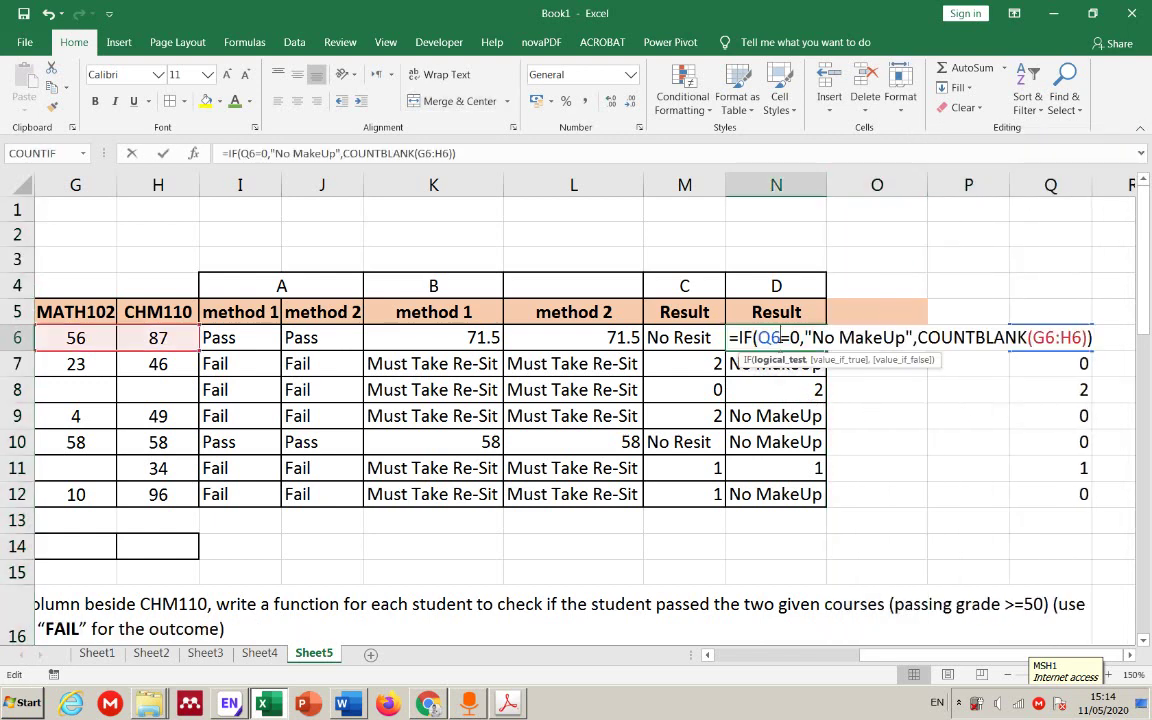
left_click_drag(922, 338, 1090, 338)
key("Delete")
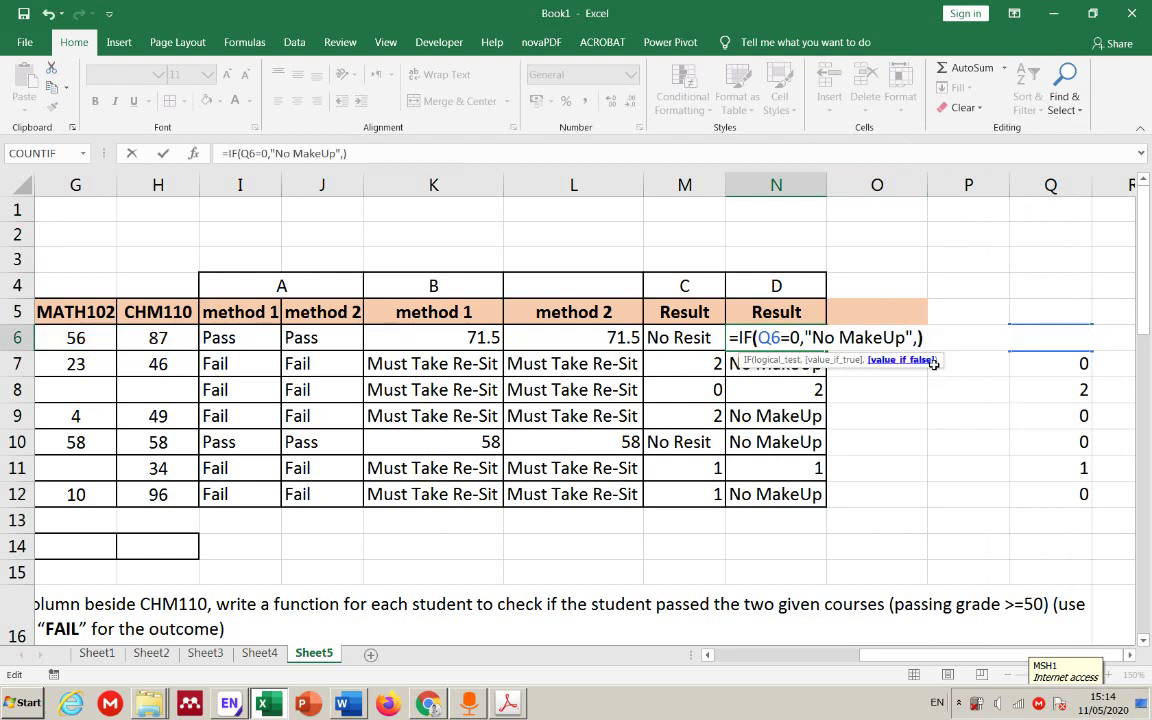
key("Delete")
key("BackSpace")
key("Return")
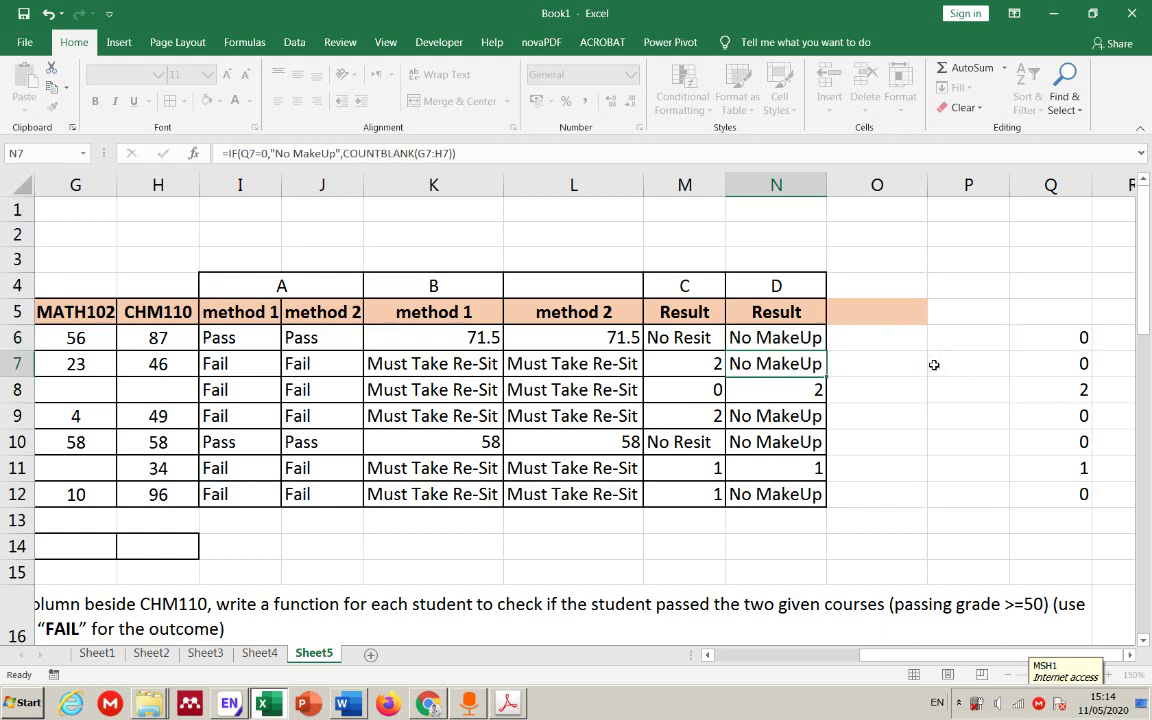
- Use Q6 as the value if false in the N6 formula and fill the formula down to N12
double_click(805, 337)
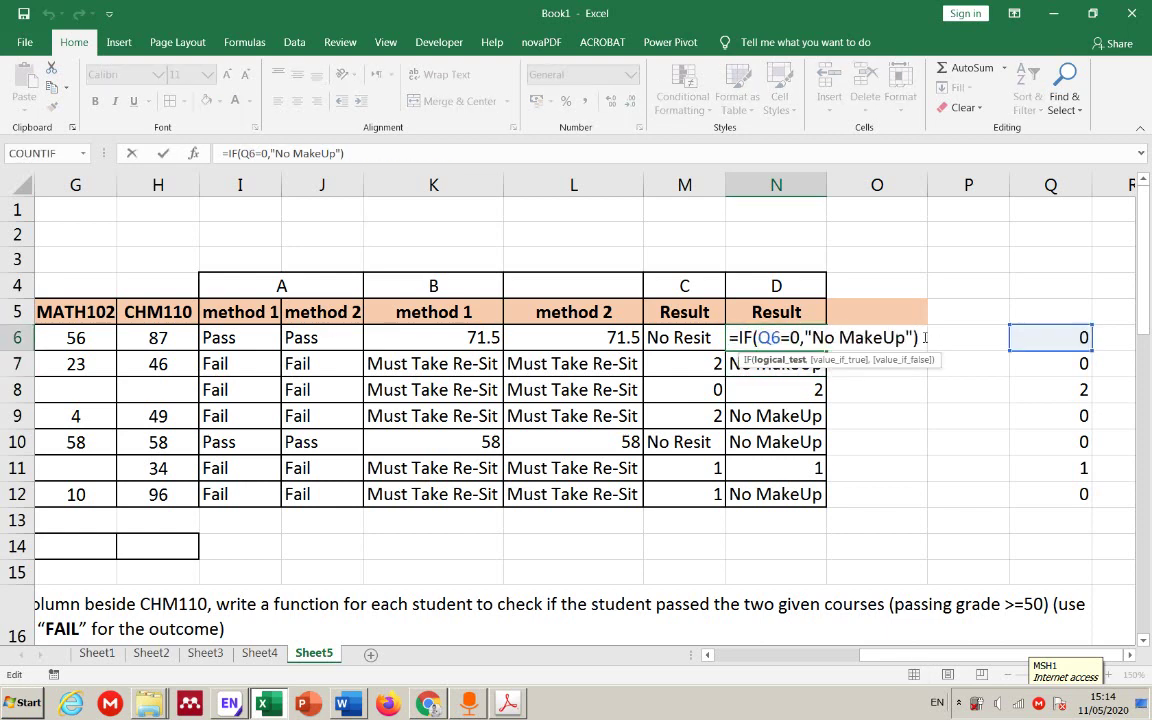
key("BackSpace")
type(",")
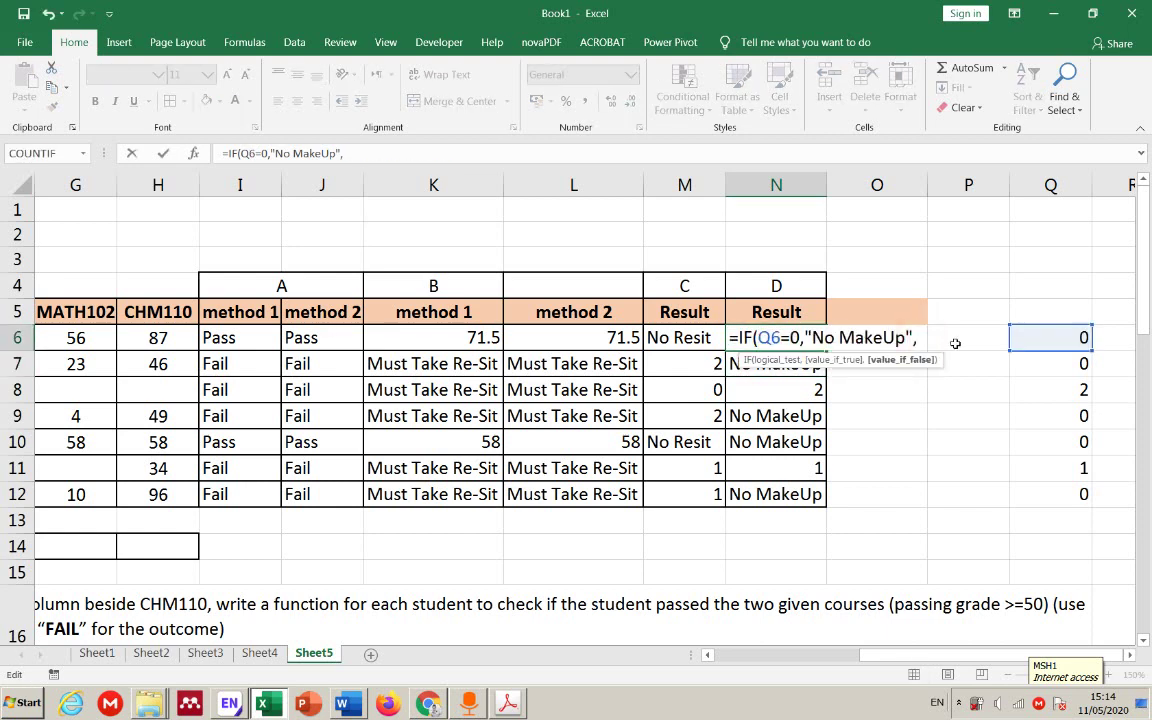
left_click(1072, 337)
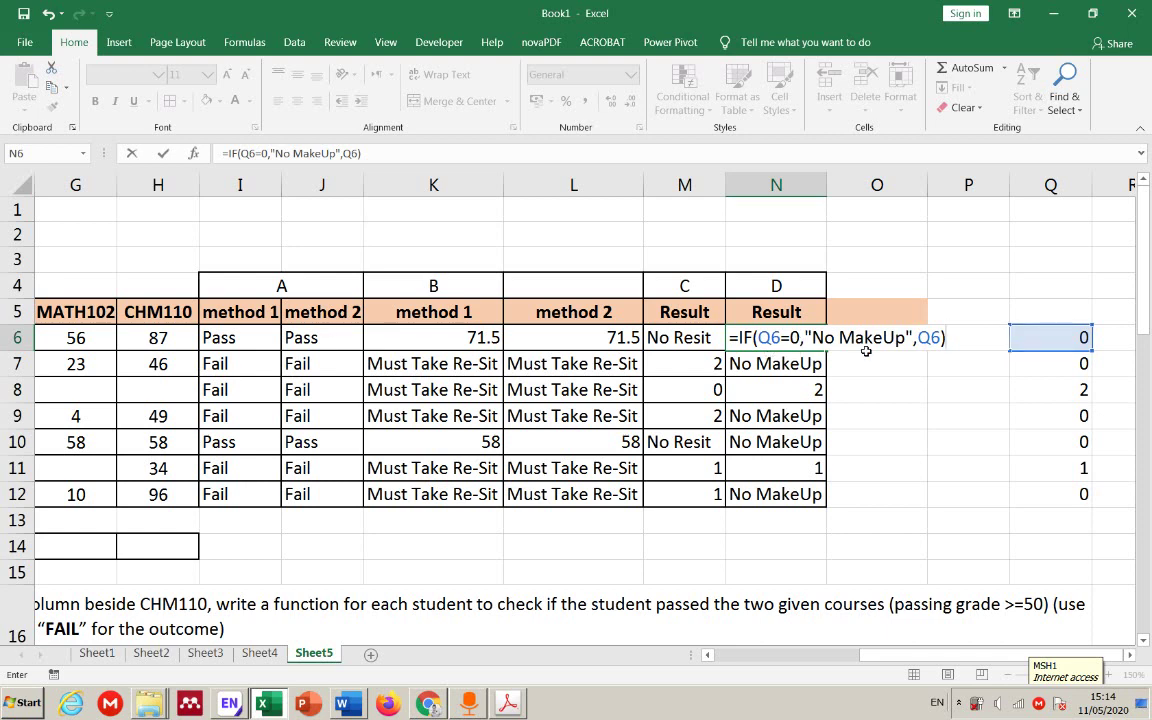
double_click(930, 337)
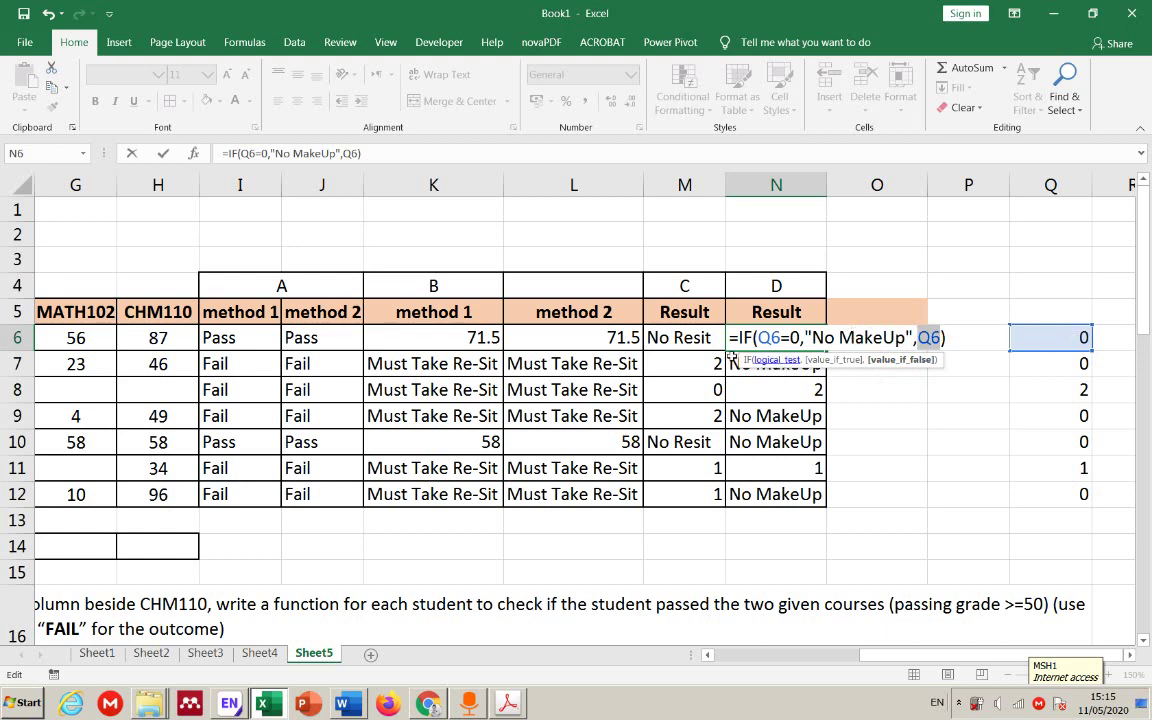
key("Return")
key("Up")
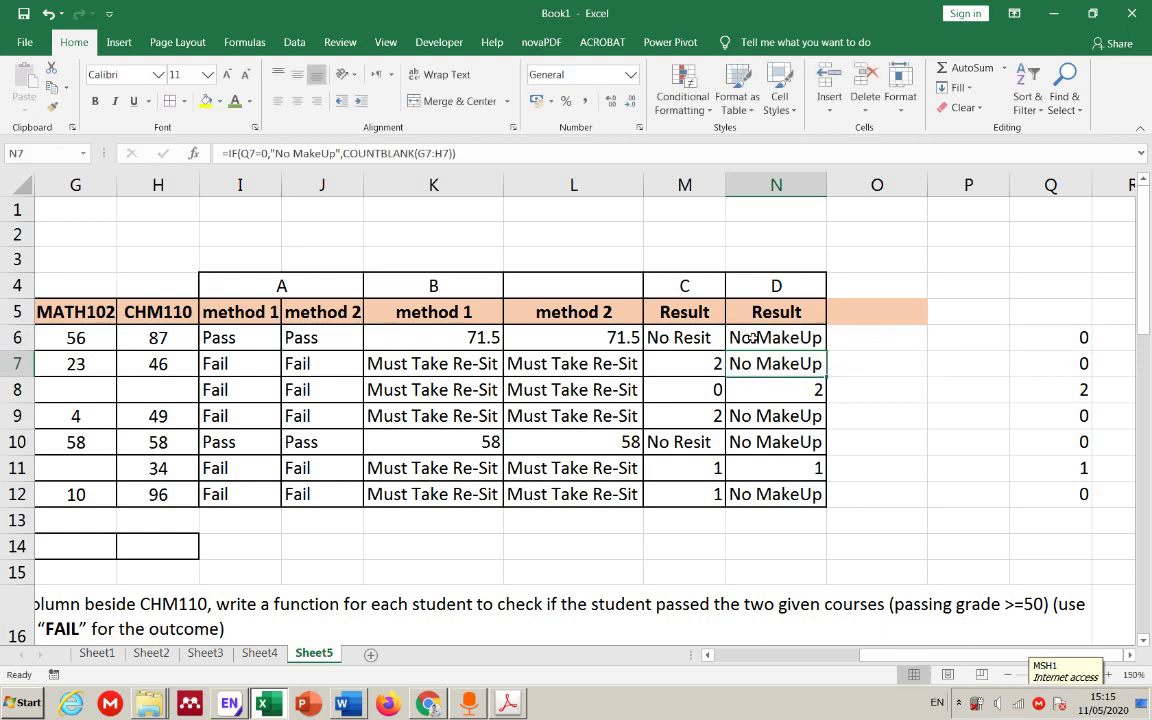
double_click(824, 349)
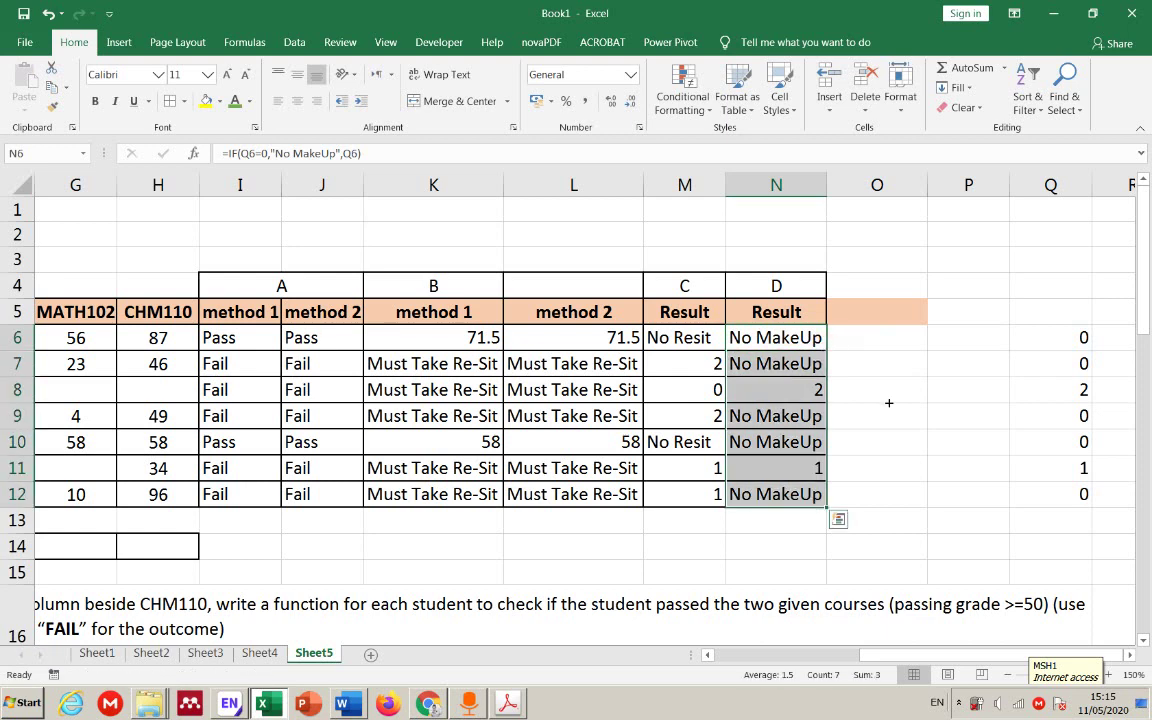
- Examine the references to Q6 in the N6 formula and the COUNTBLANK formula in Q6
double_click(776, 333)
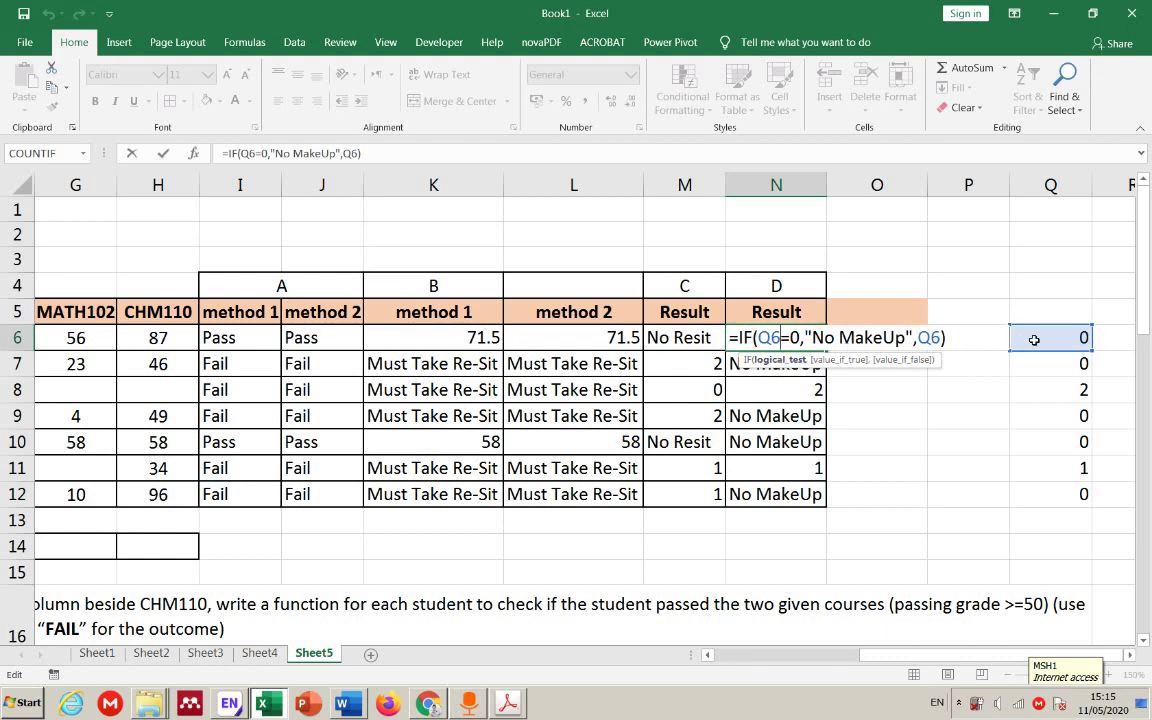
double_click(927, 337)
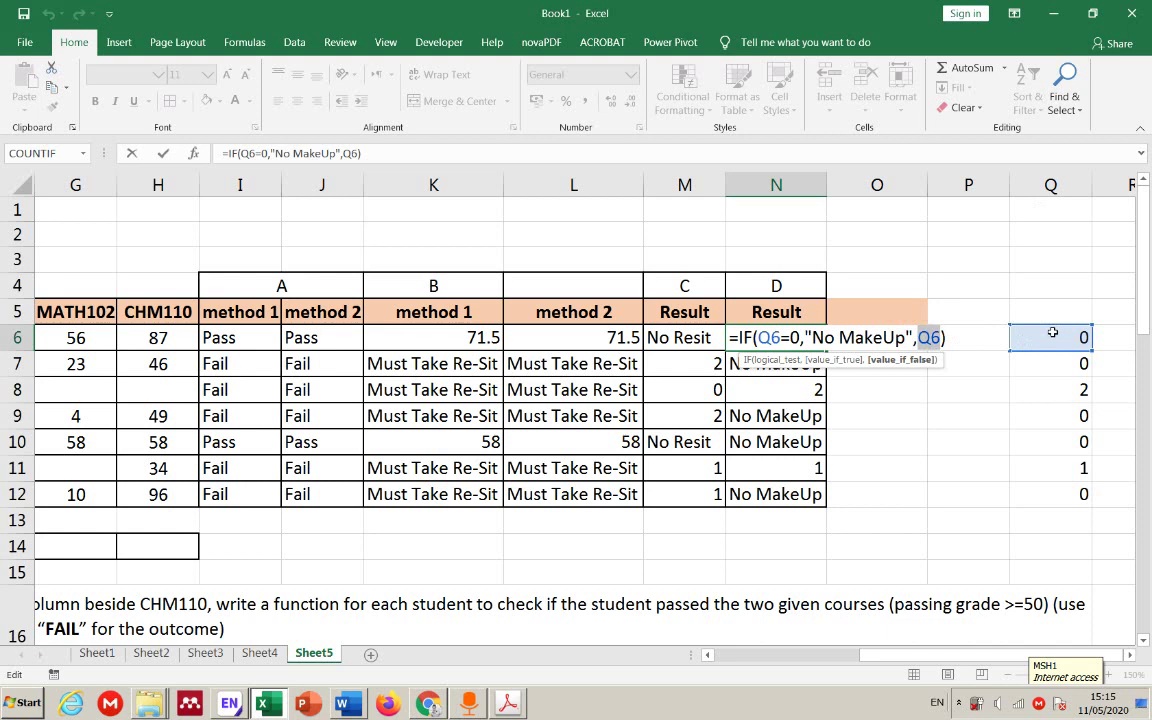
key("Return")
left_click(1052, 337)
double_click(1050, 337)
left_click_drag(1094, 388, 1013, 360)
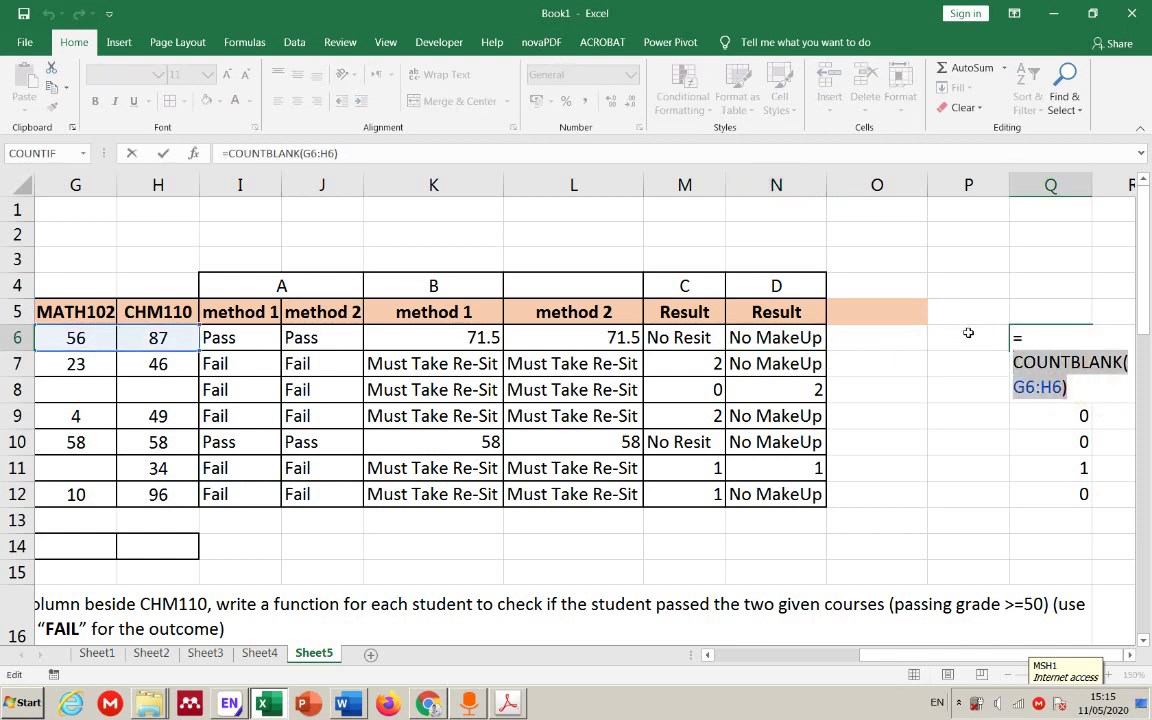
key("Escape")
left_click(803, 340)
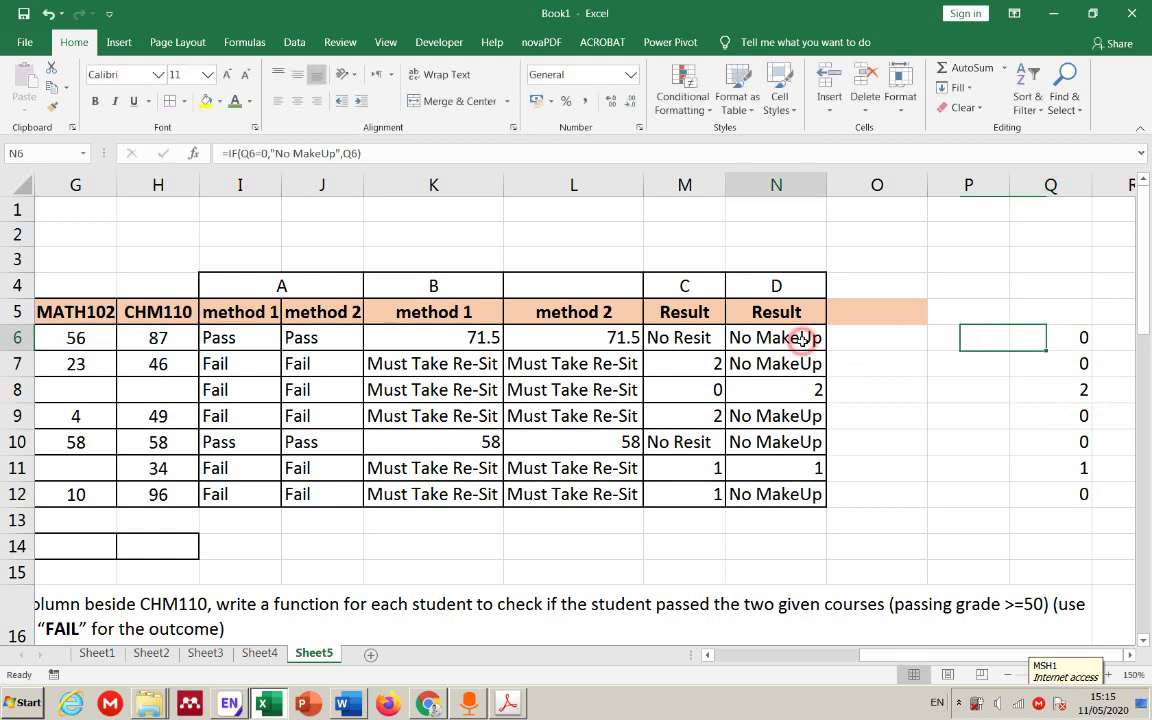
double_click(803, 340)
double_click(929, 338)
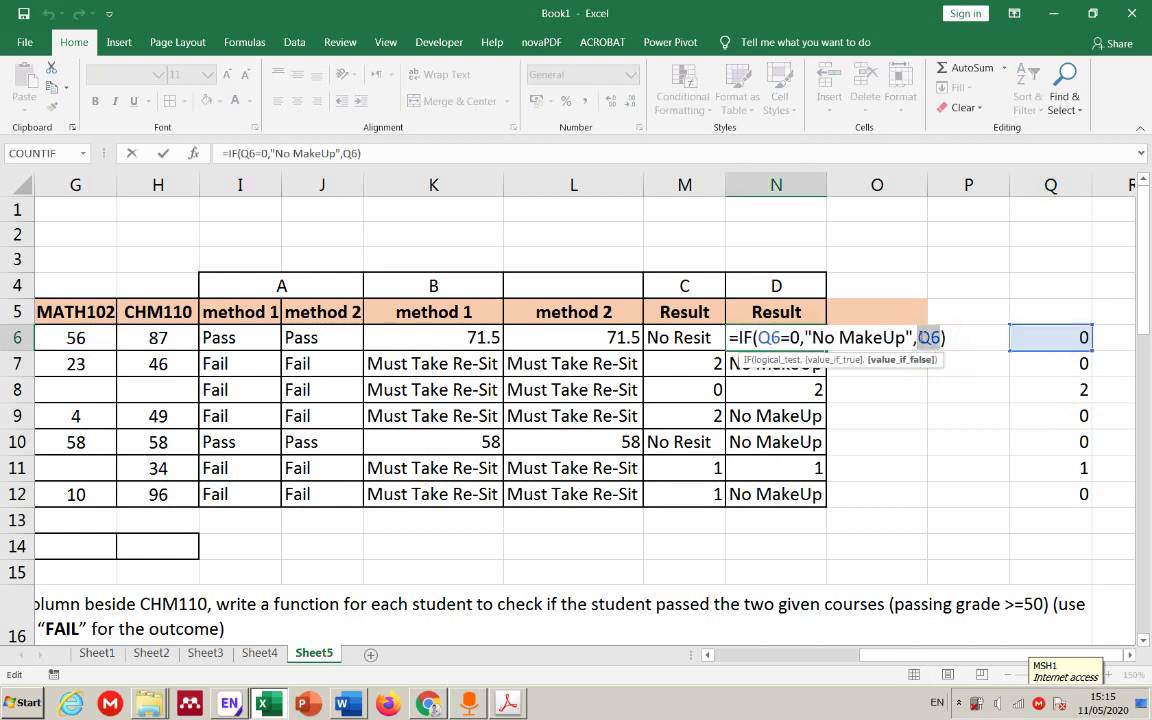
key("Escape")
- Clear the helper blank counts in column Q and the make-up formulas in N7:N12
left_click_drag(1062, 340, 1049, 305)
key("Delete")
left_click(805, 340)
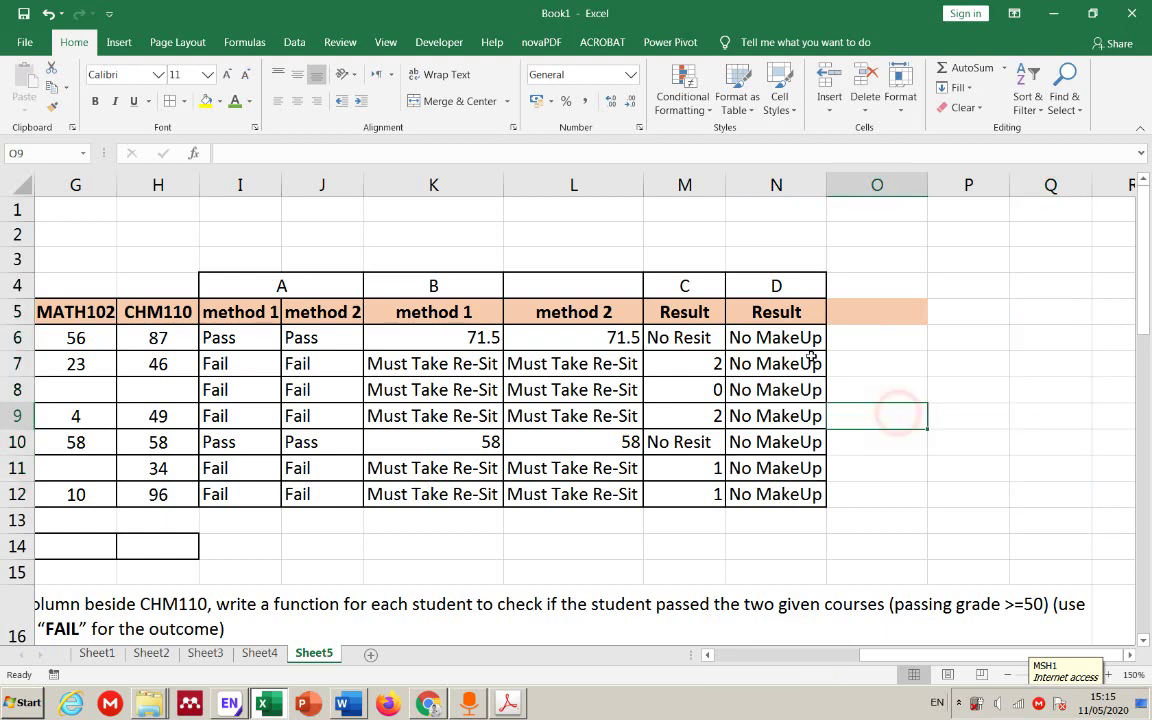
double_click(810, 338)
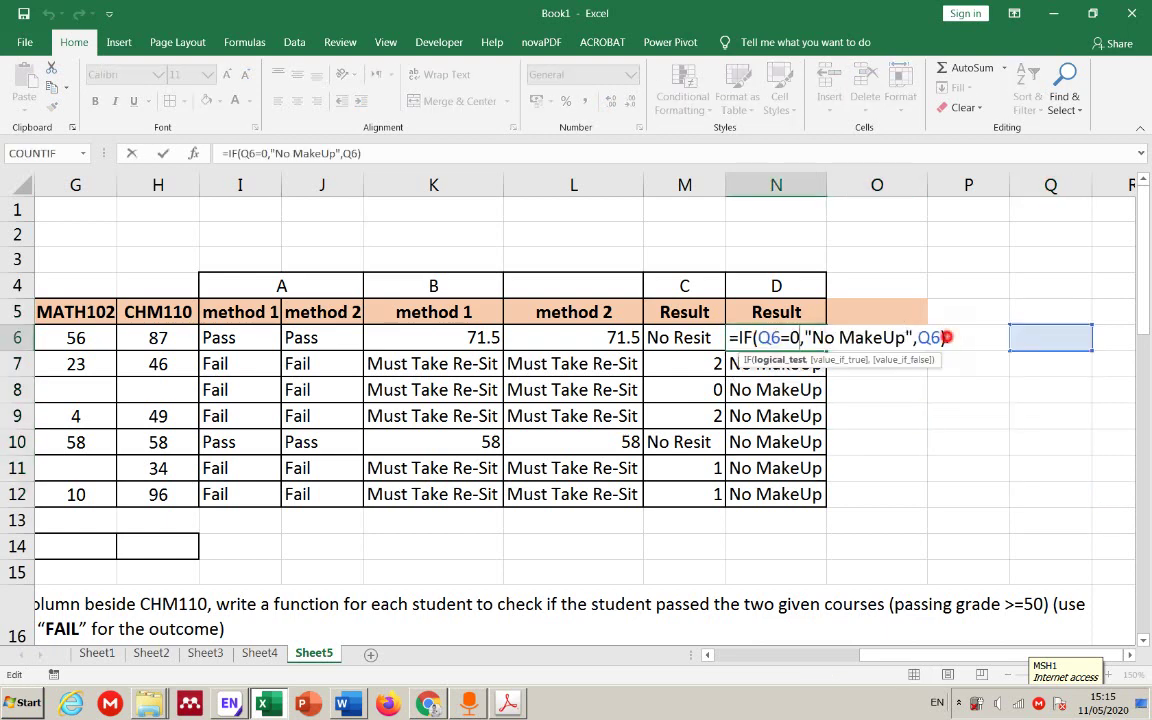
left_click(785, 366)
left_click_drag(785, 366, 788, 490)
key("Delete")
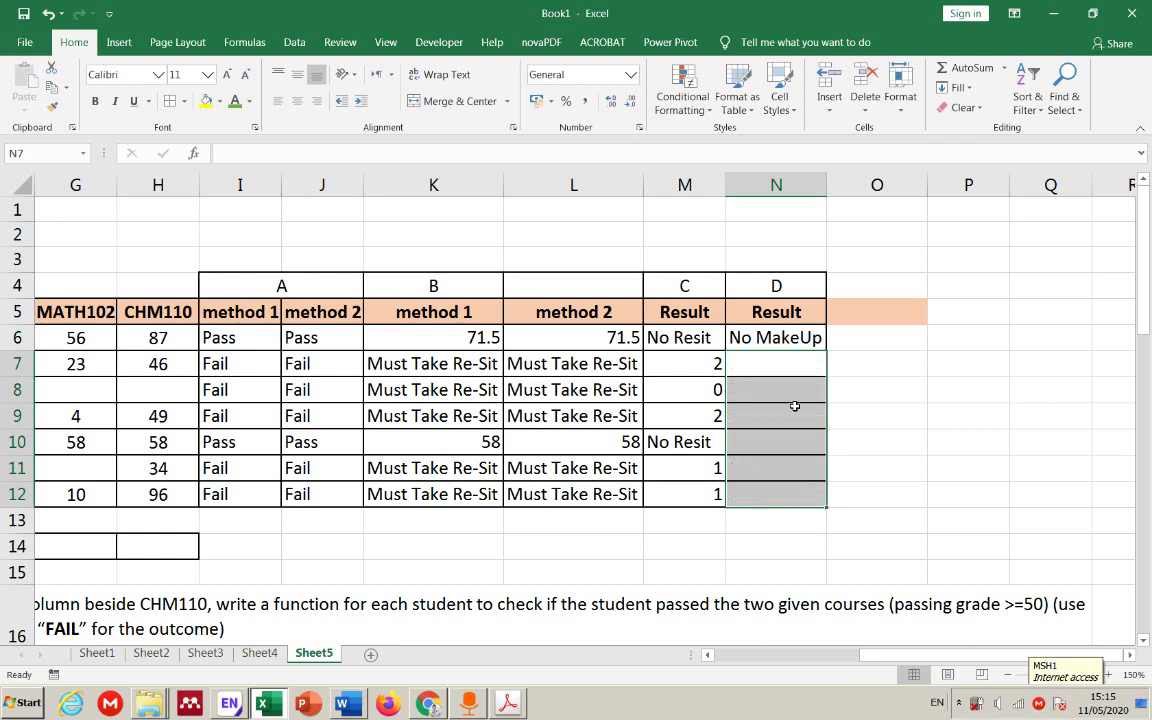
- Strip all arguments from the formula in N6, keeping only =IF( for a new logical test
left_click(784, 337)
double_click(800, 338)
left_click_drag(803, 338, 760, 338)
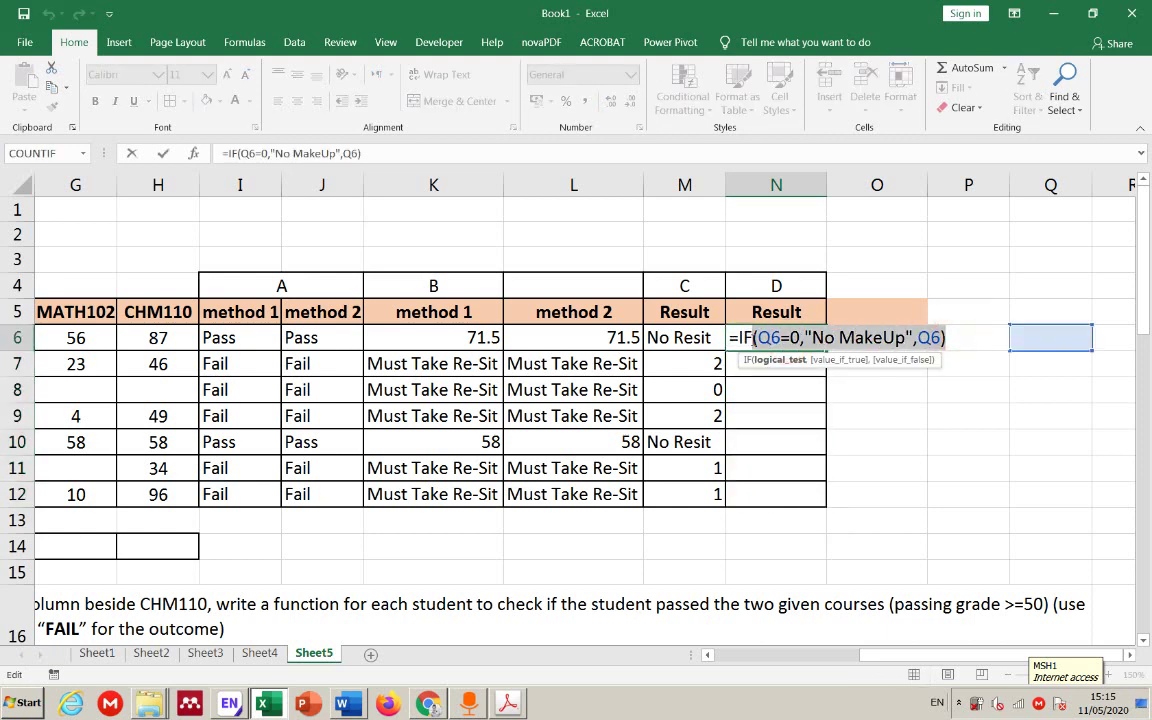
key("Delete")
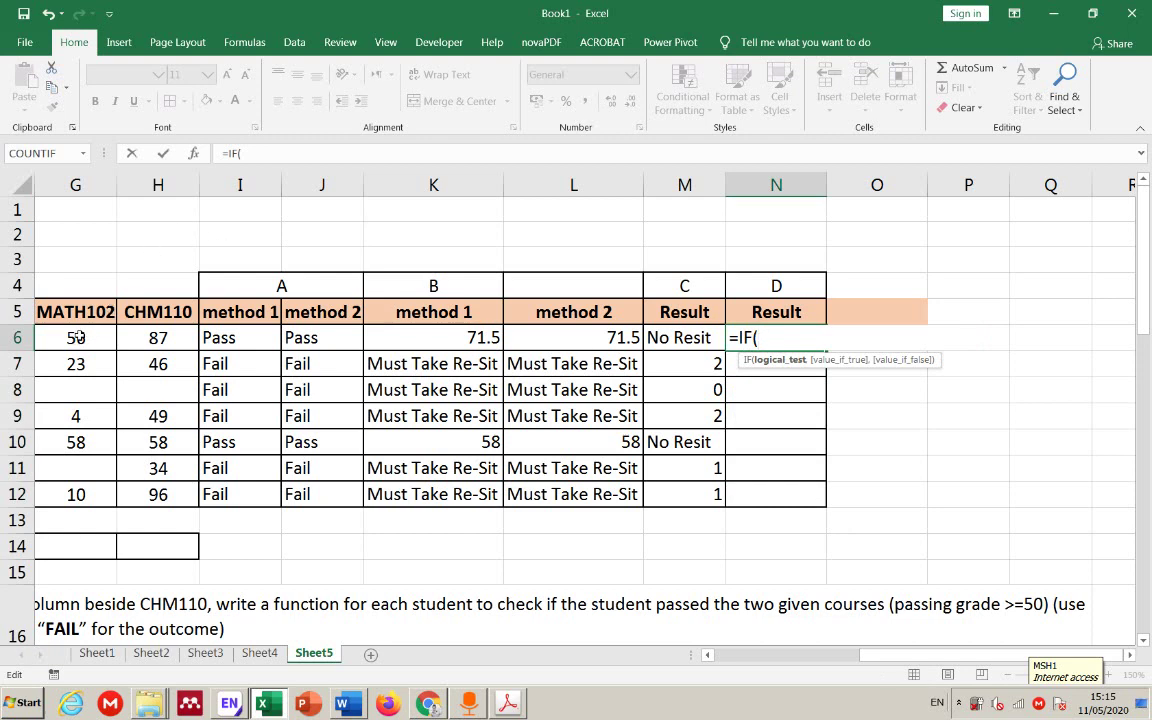
- Enter COUNTBLANK(G6:H6)=0 as the logical test of the IF formula in N6
type("cpun")
key("BackSpace")
key("BackSpace")
key("BackSpace")
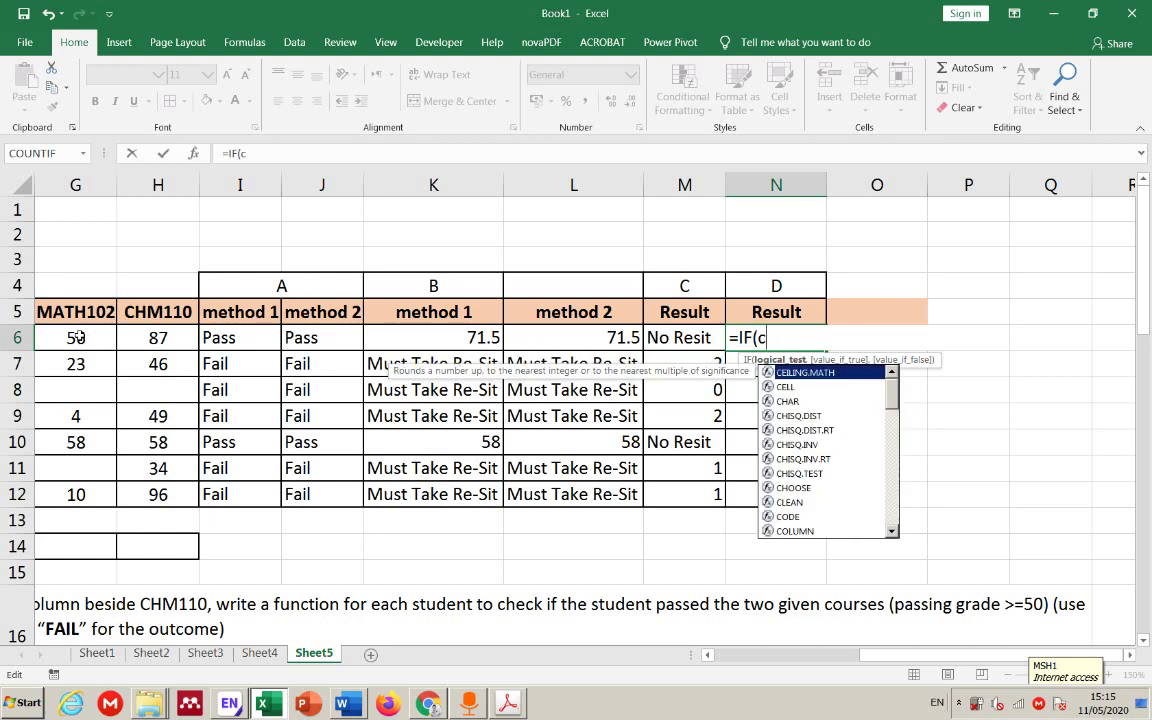
type("oun")
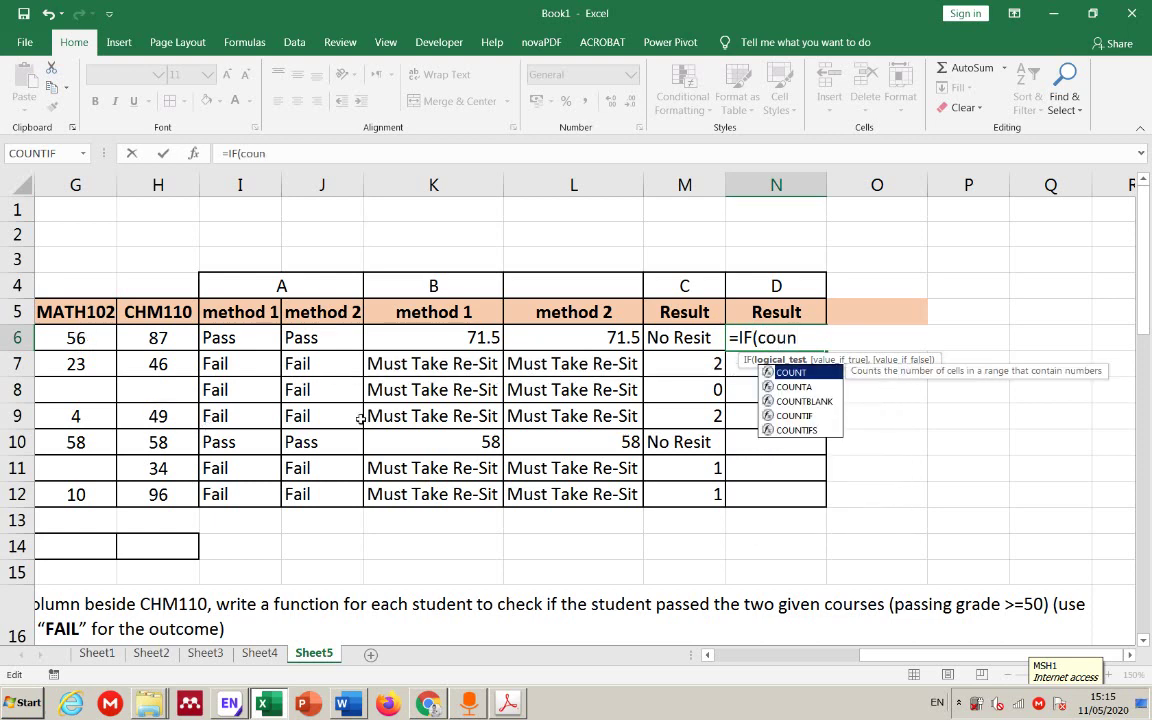
double_click(800, 401)
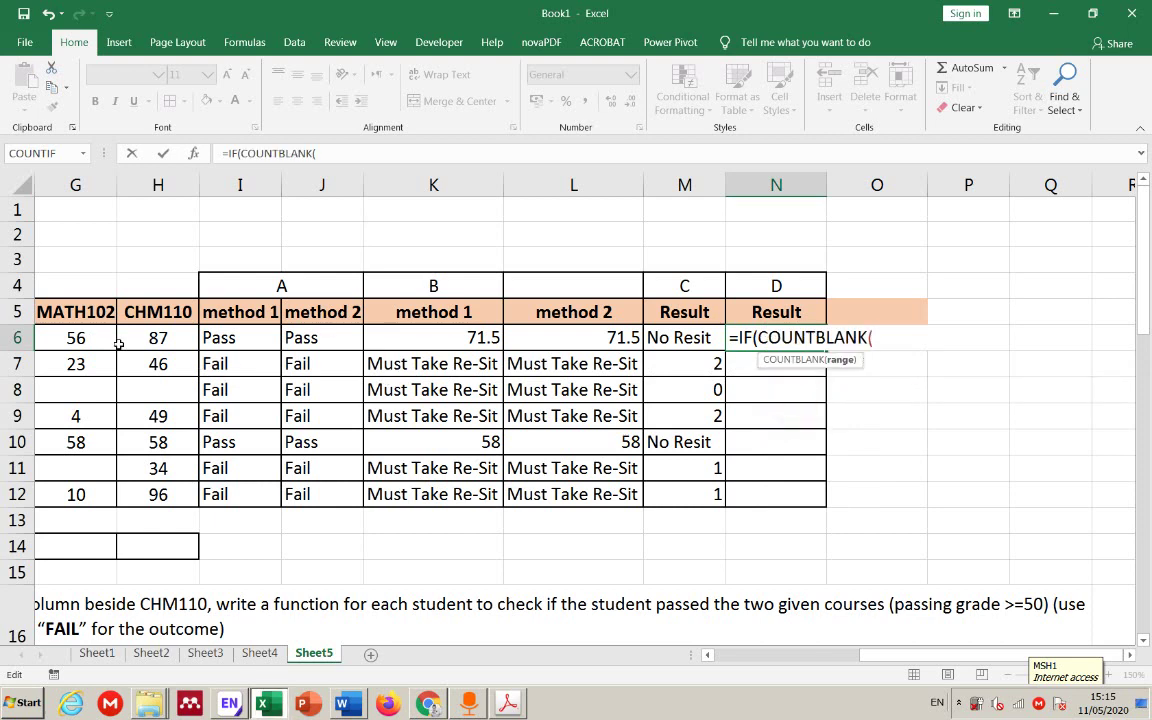
left_click_drag(90, 338, 121, 338)
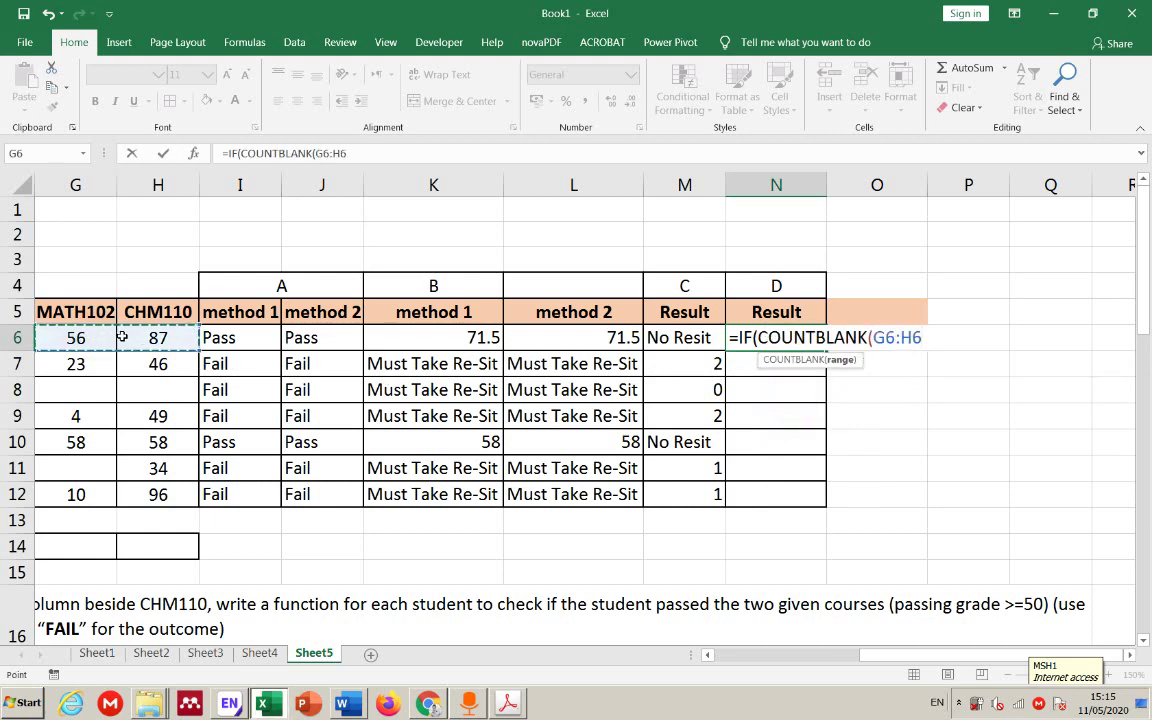
type(")")
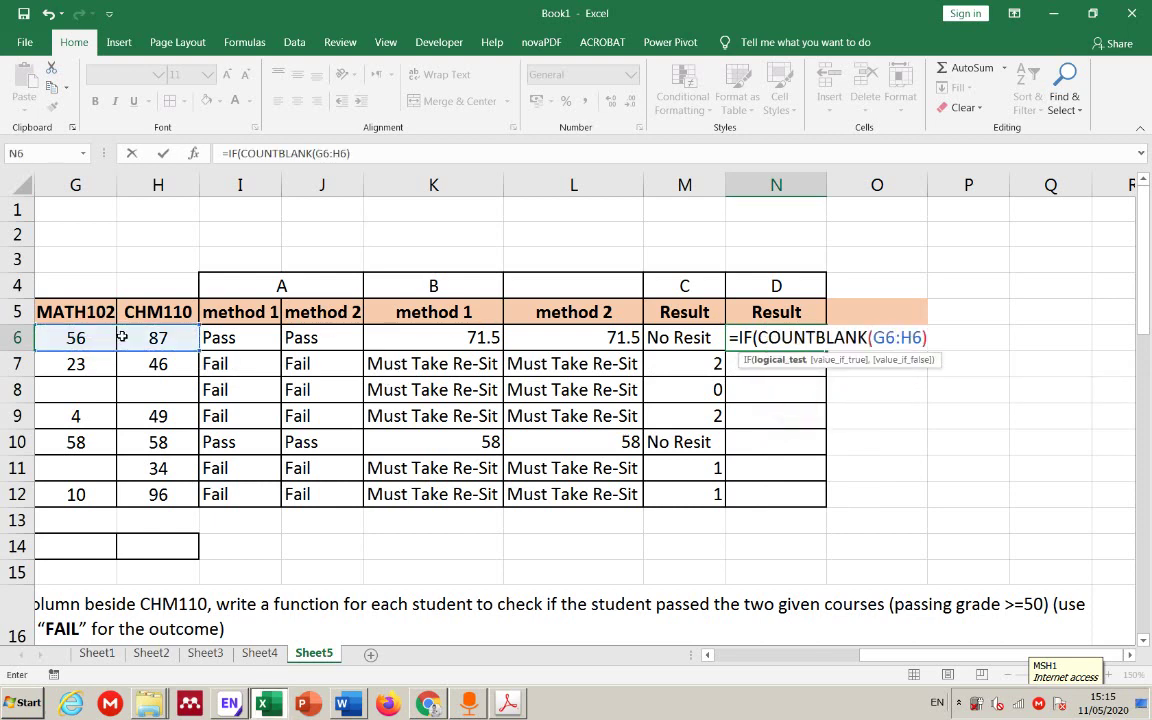
type("=0,")
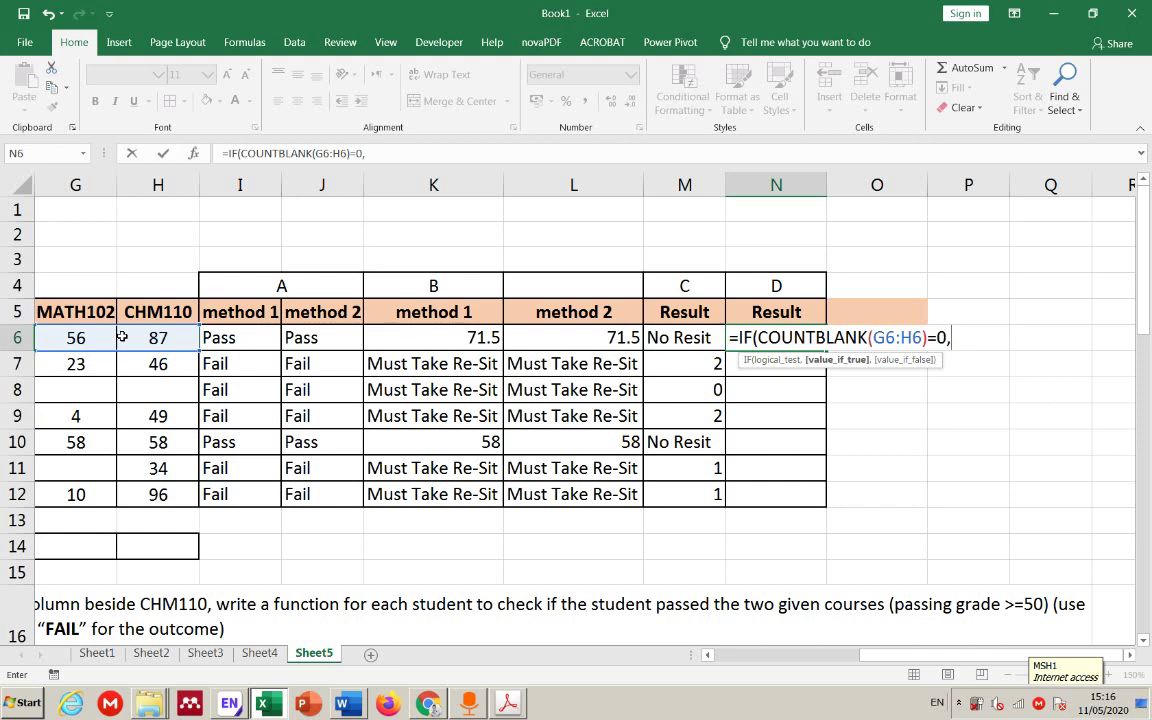
- Complete the IF formula in N6 with "No MakeUp" as the value if true and COUNTBLANK(G6:H6) as the value if false
type("\"No MakeUp")
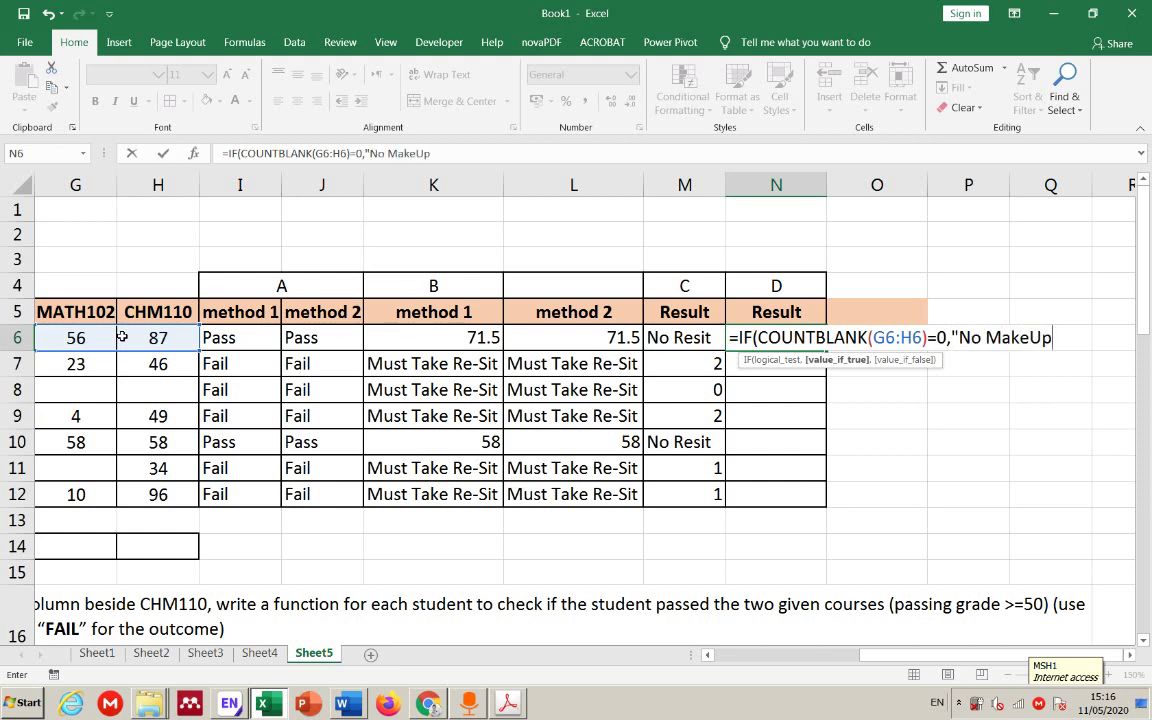
type("\",")
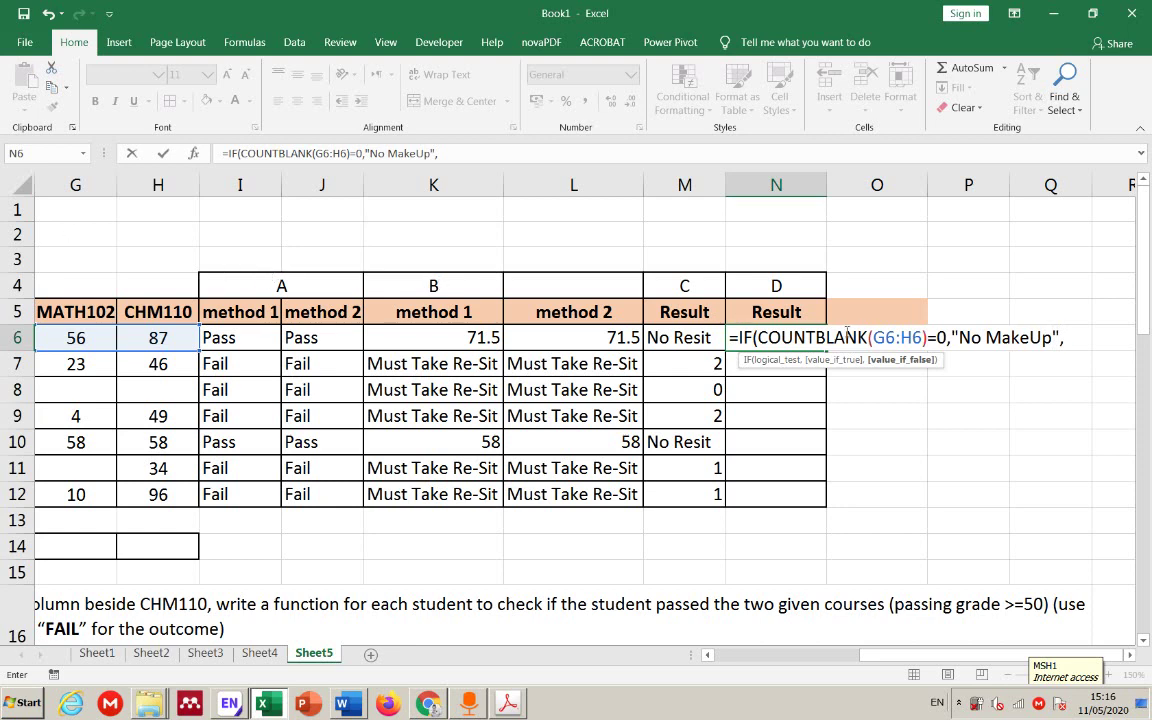
left_click_drag(930, 338, 759, 338)
key("ctrl+c")
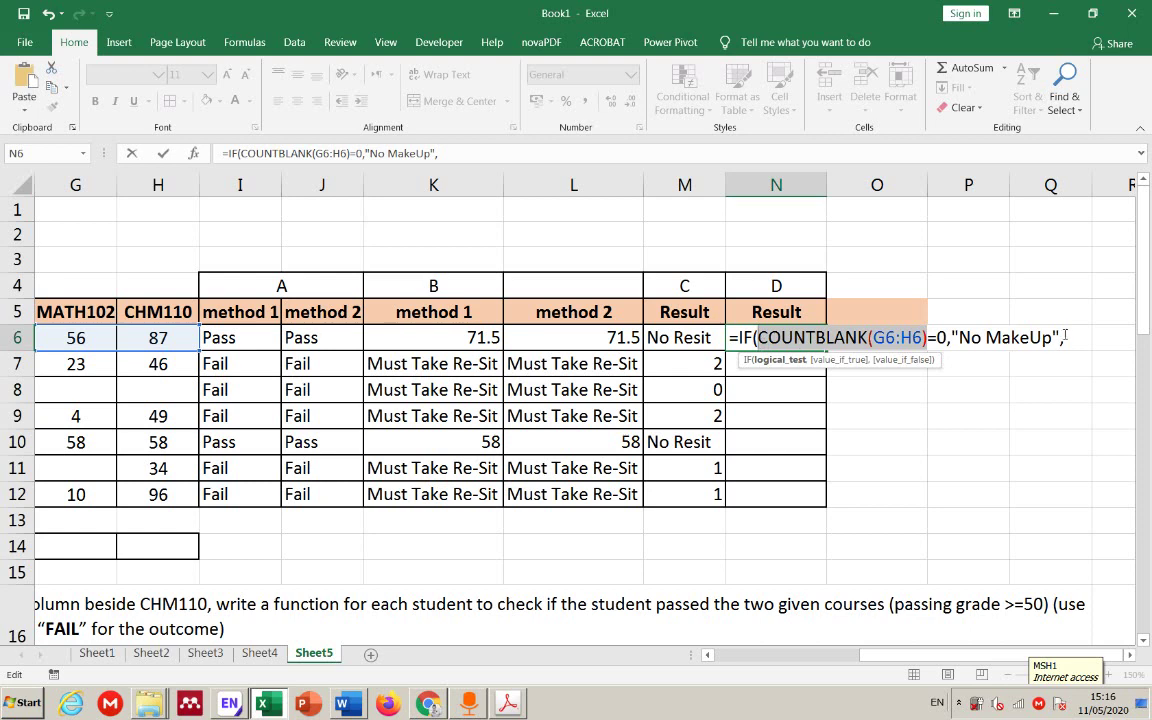
left_click(1070, 337)
key("ctrl+v")
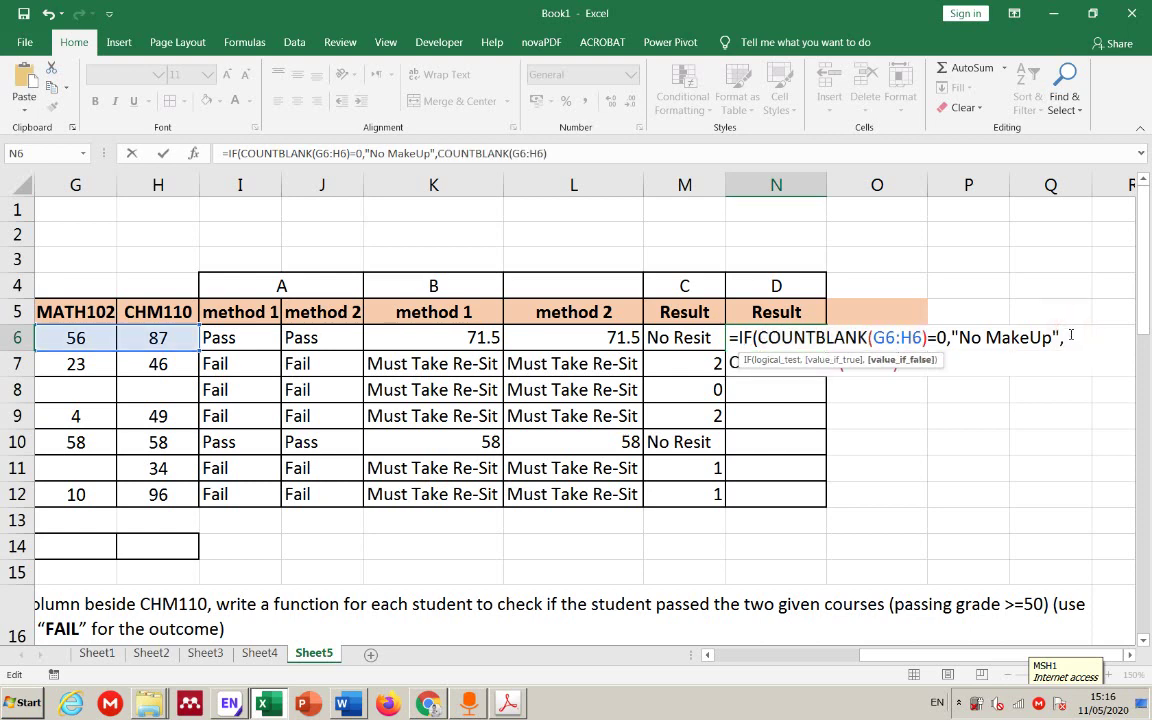
type(")")
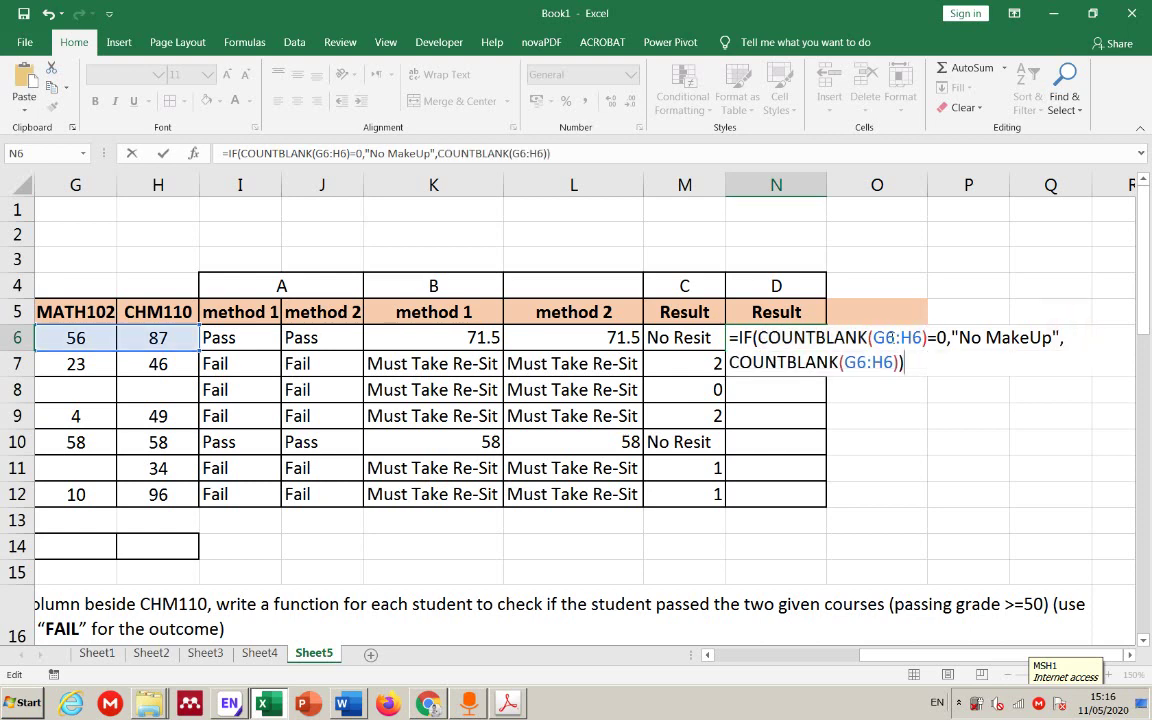
- Examine the logical test, value-if-true and value-if-false arguments of the IF formula in N6
left_click(784, 338)
left_click(802, 386)
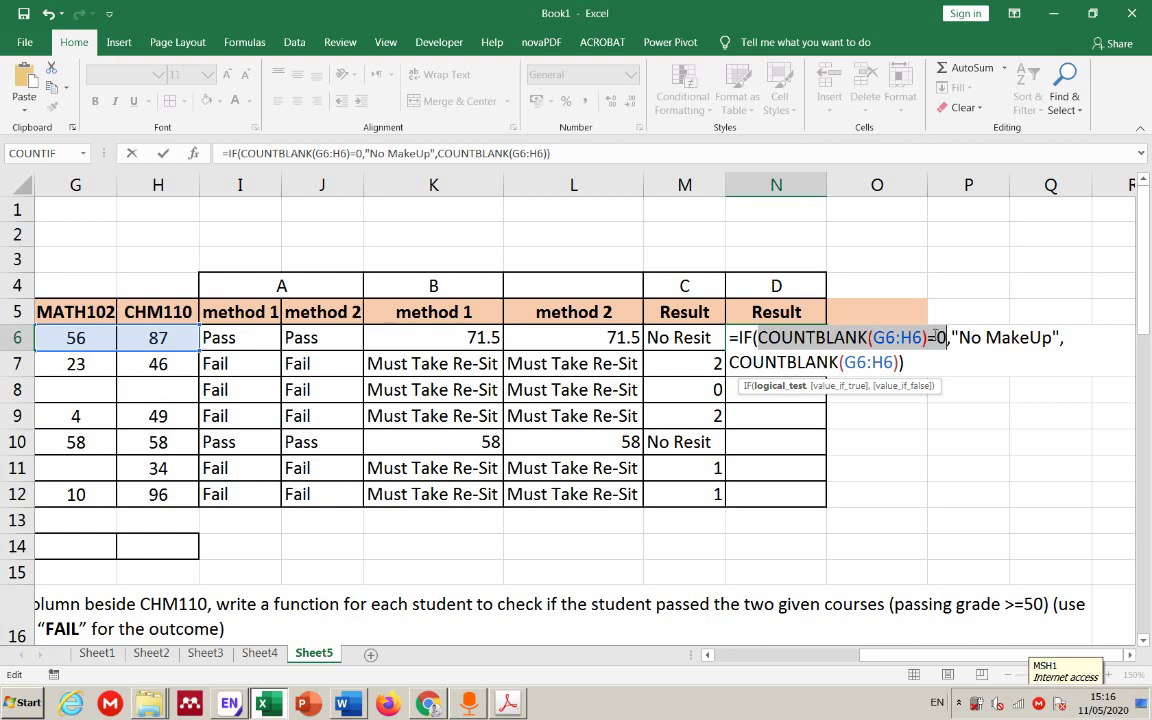
left_click(835, 387)
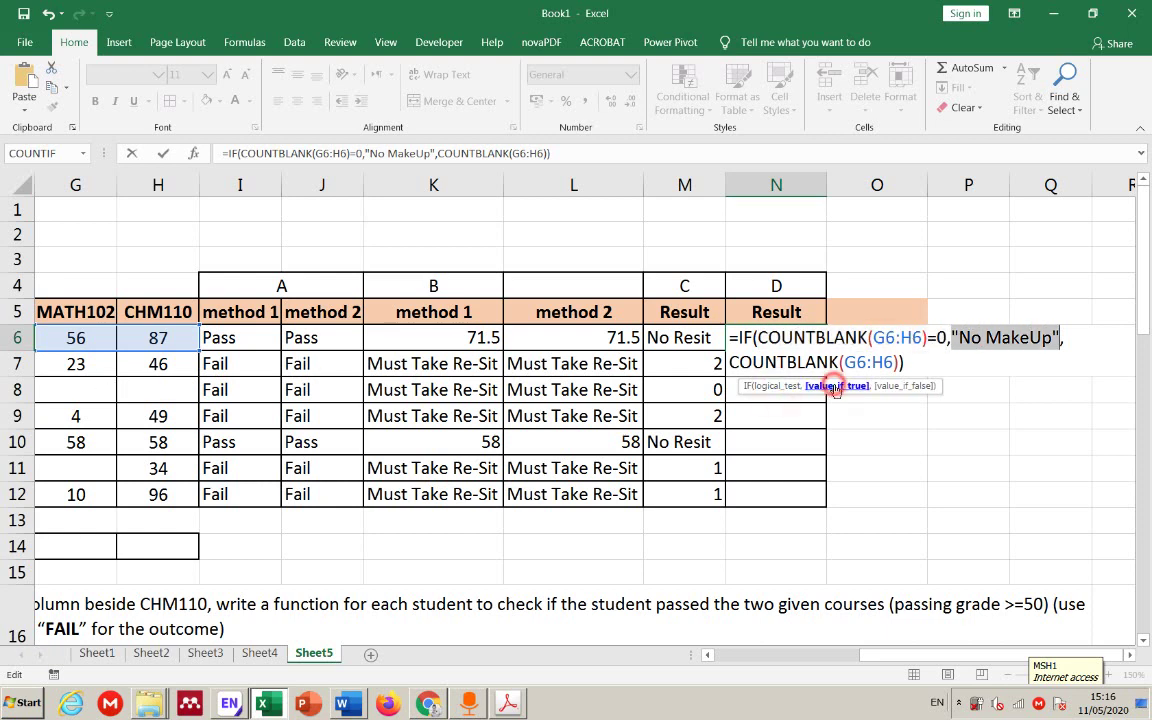
left_click(900, 386)
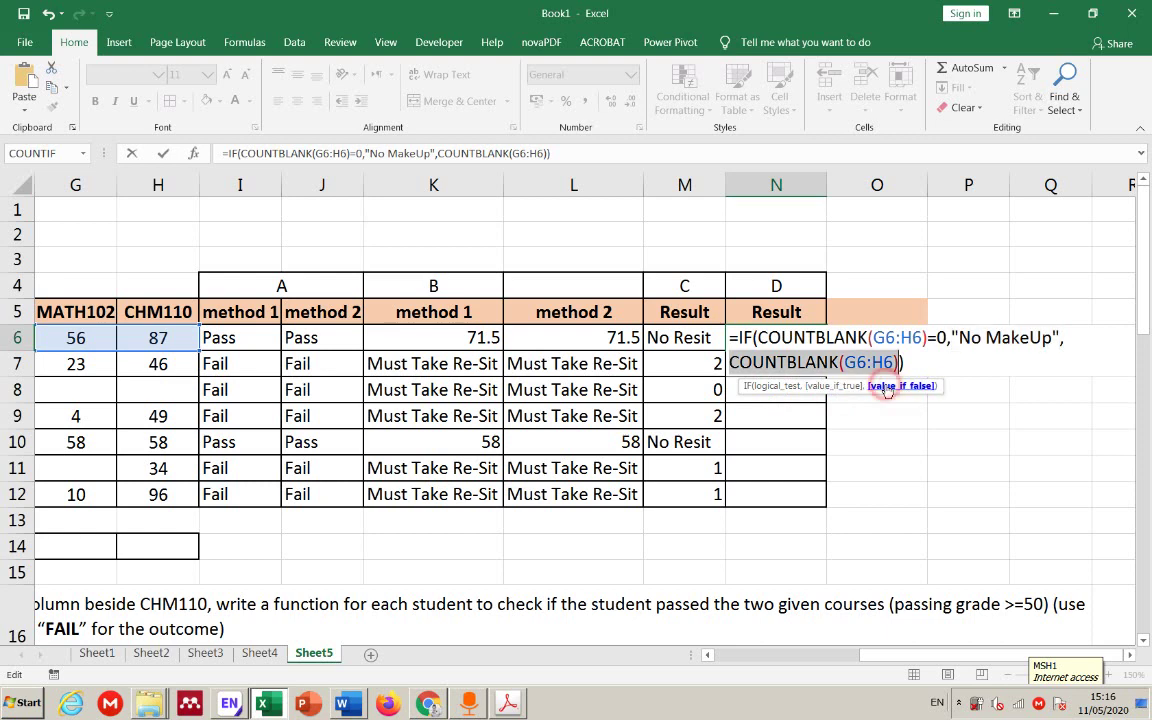
left_click(897, 338)
left_click(935, 338)
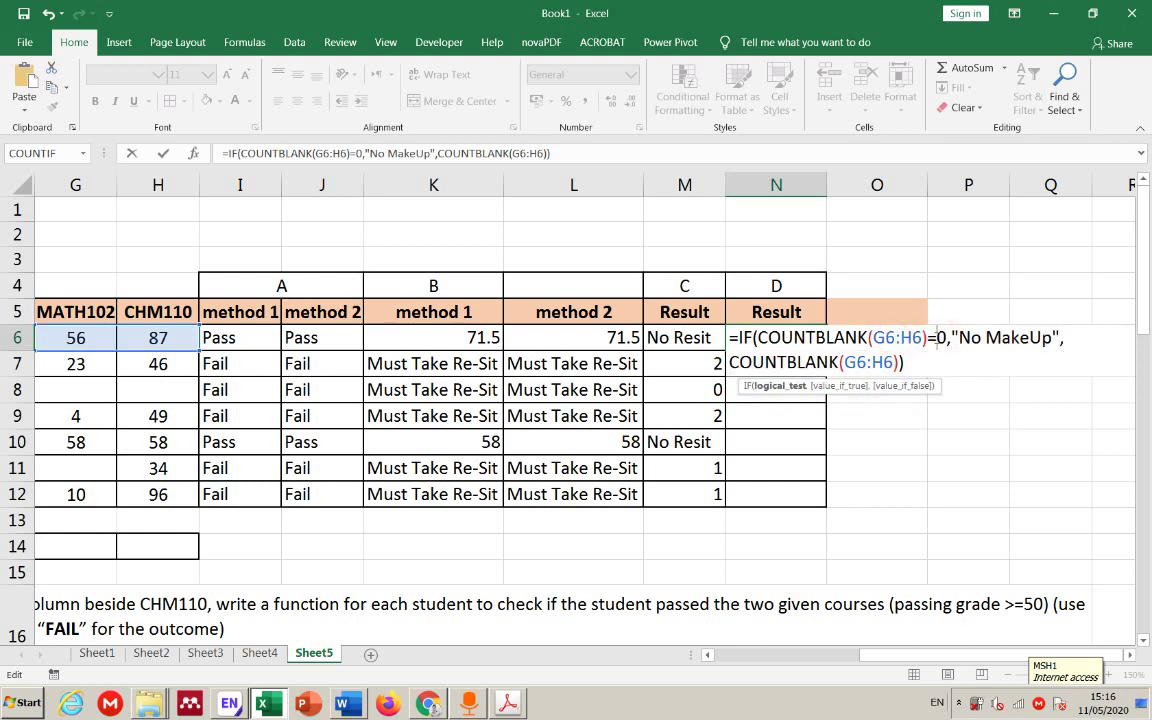
left_click(903, 385)
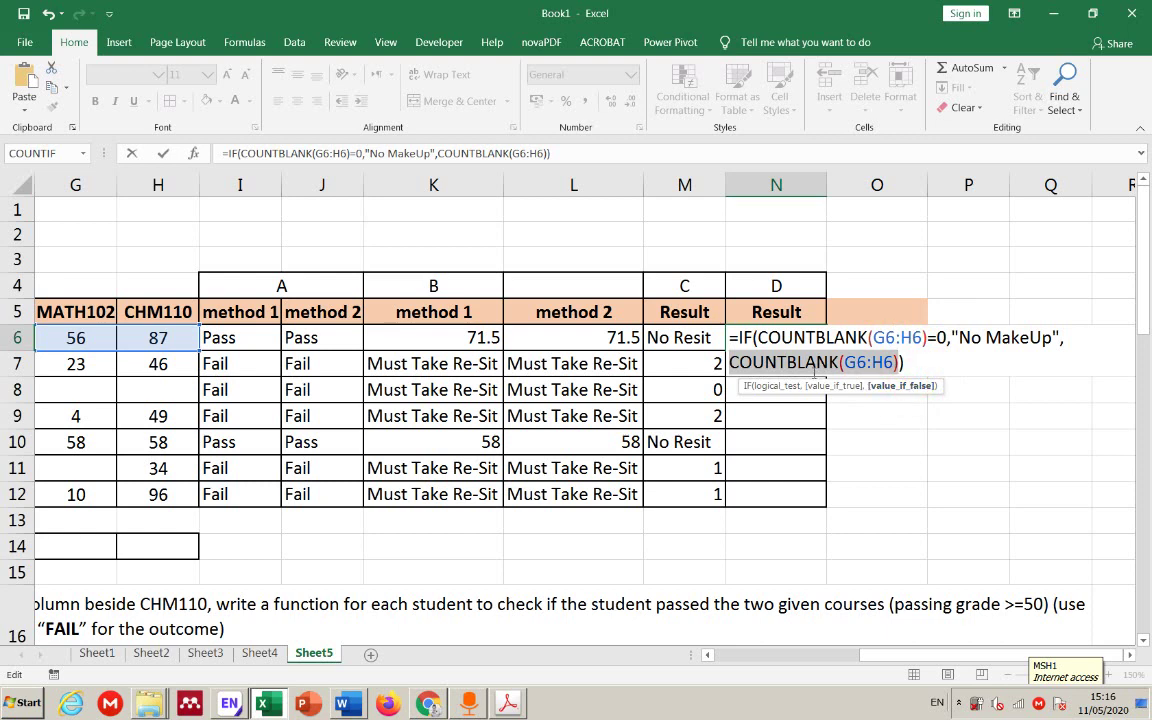
- Commit the make-up formula in N6 and fill it down through N12
key("Return")
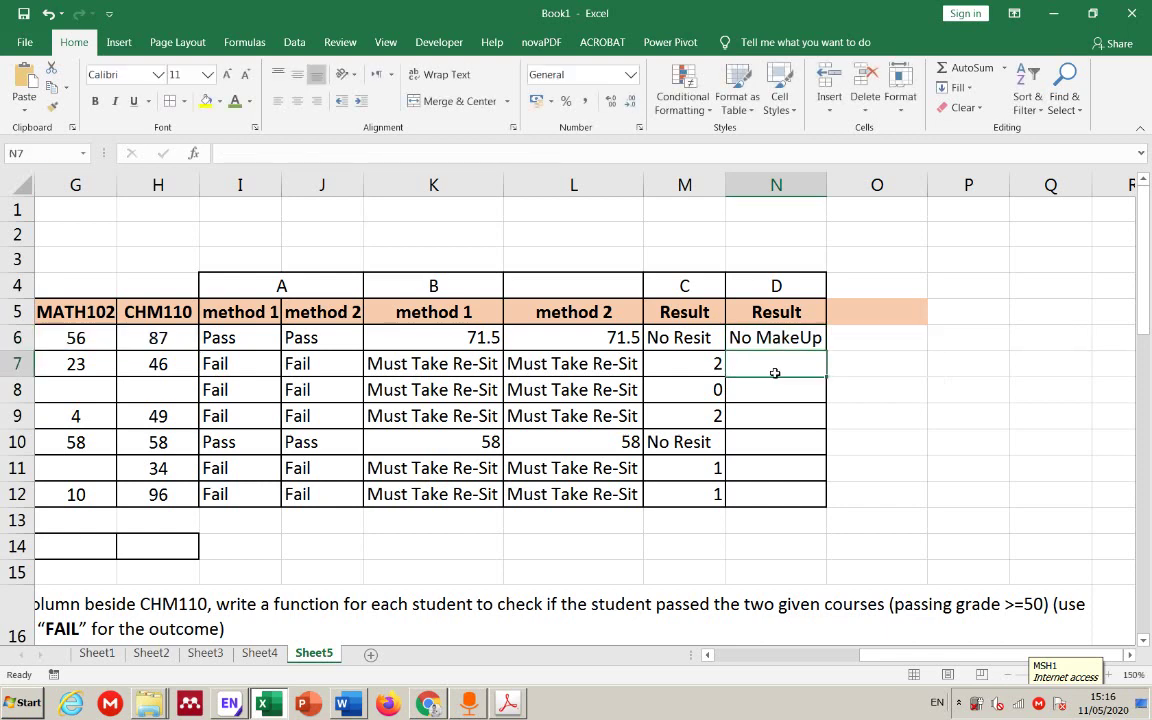
left_click(785, 339)
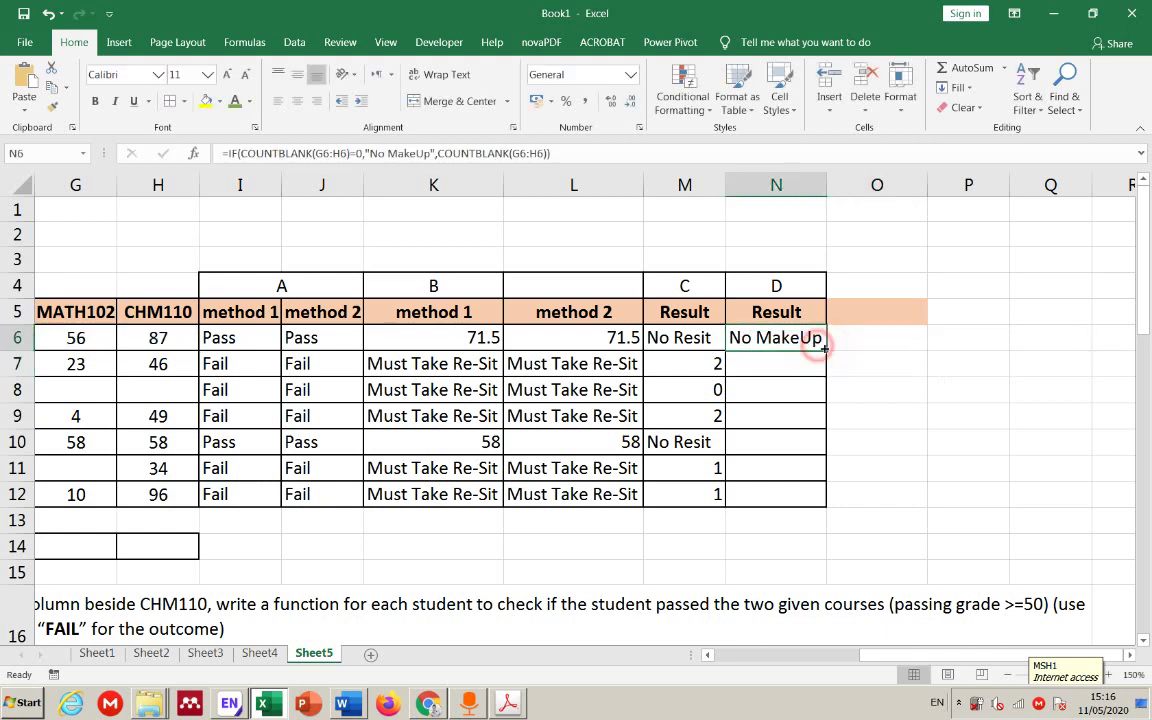
double_click(826, 351)
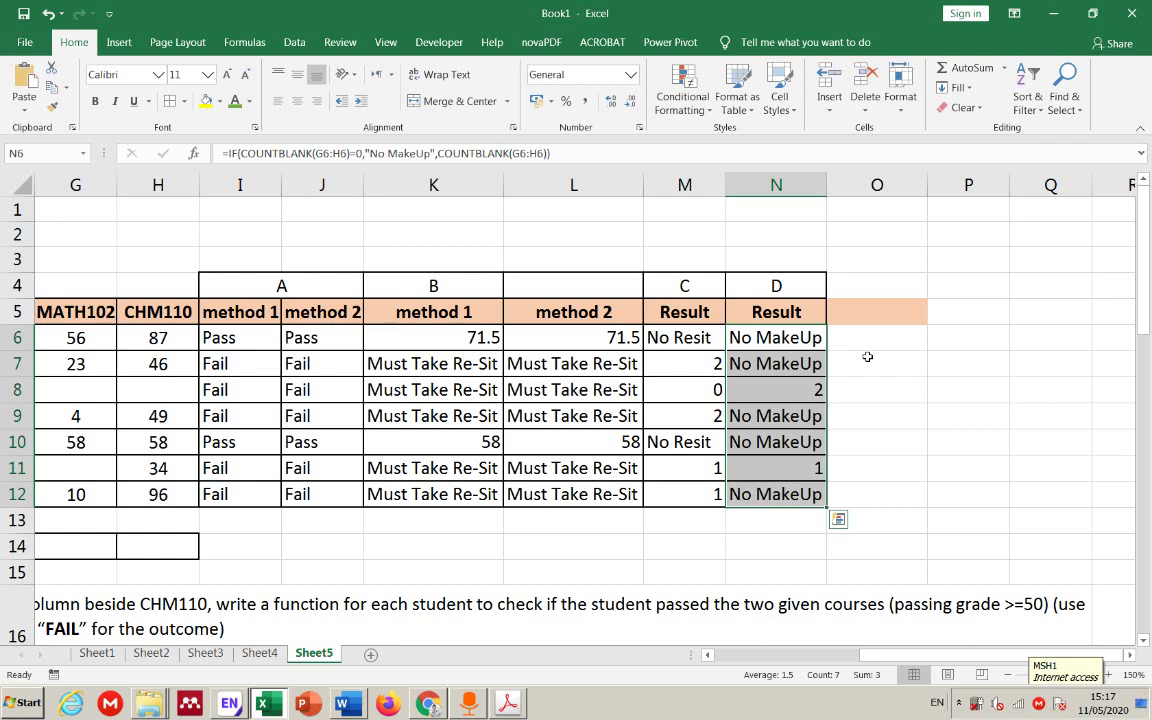
- Recheck the formula in N6, leaving it as is, and clear the filled make-up results in N7:N12
left_click(795, 338)
double_click(795, 338)
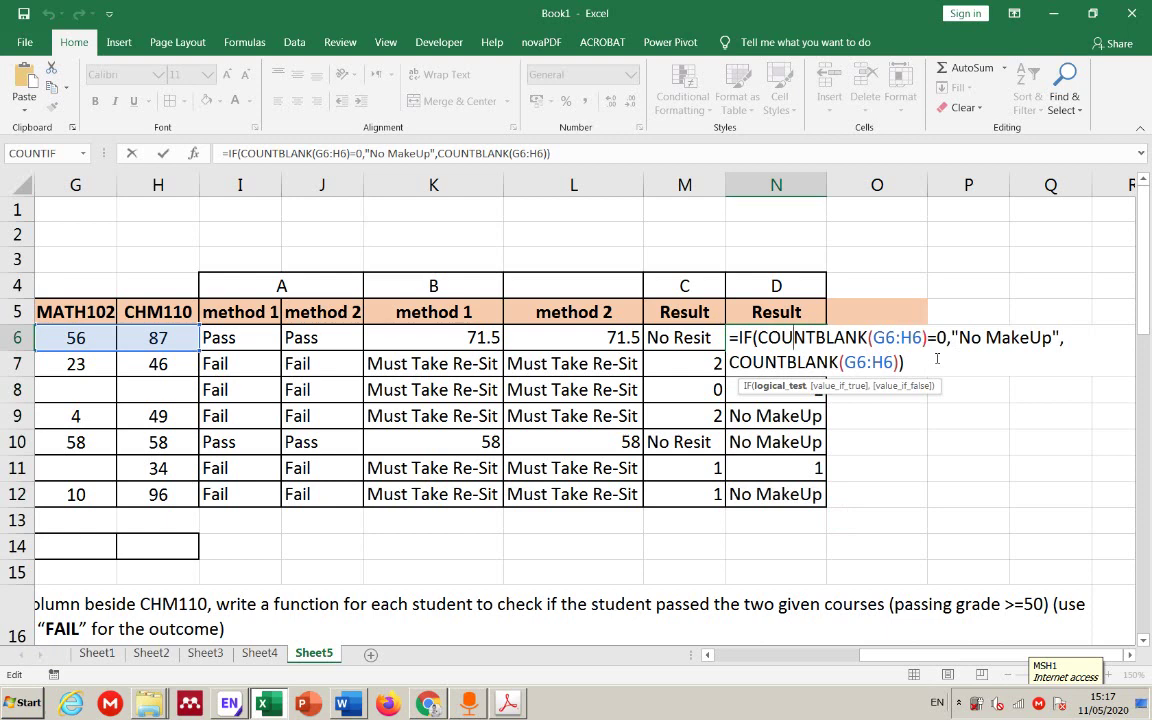
key("Escape")
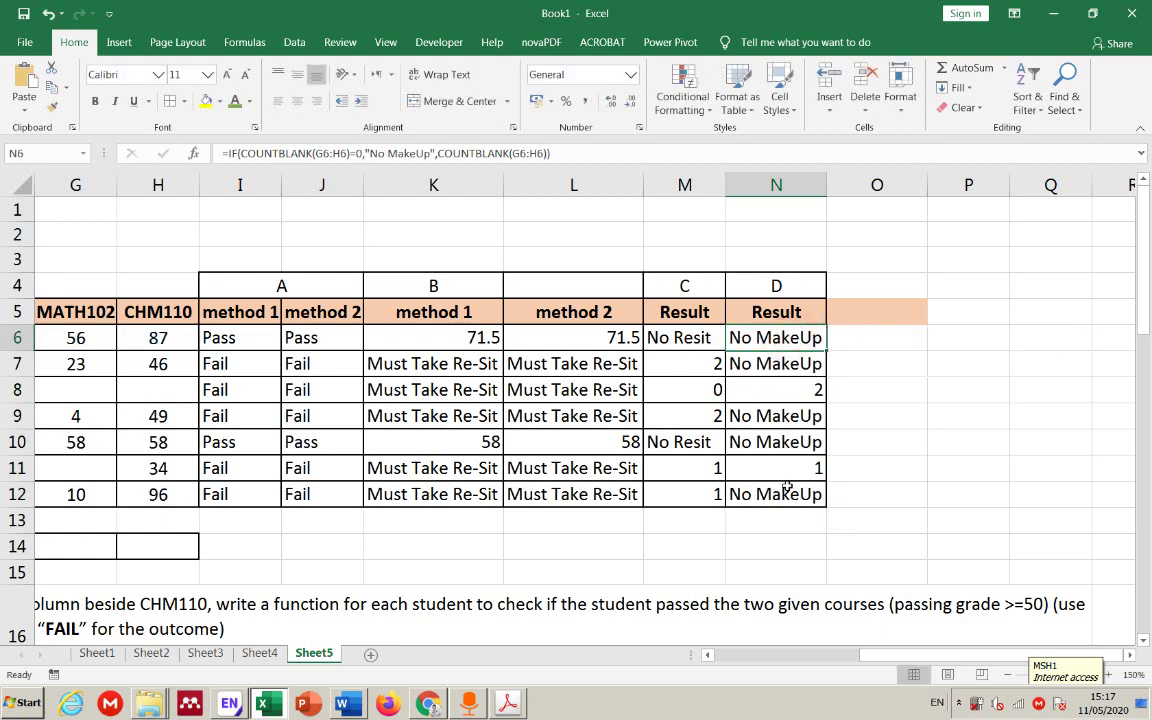
left_click_drag(784, 480, 779, 357)
key("Delete")
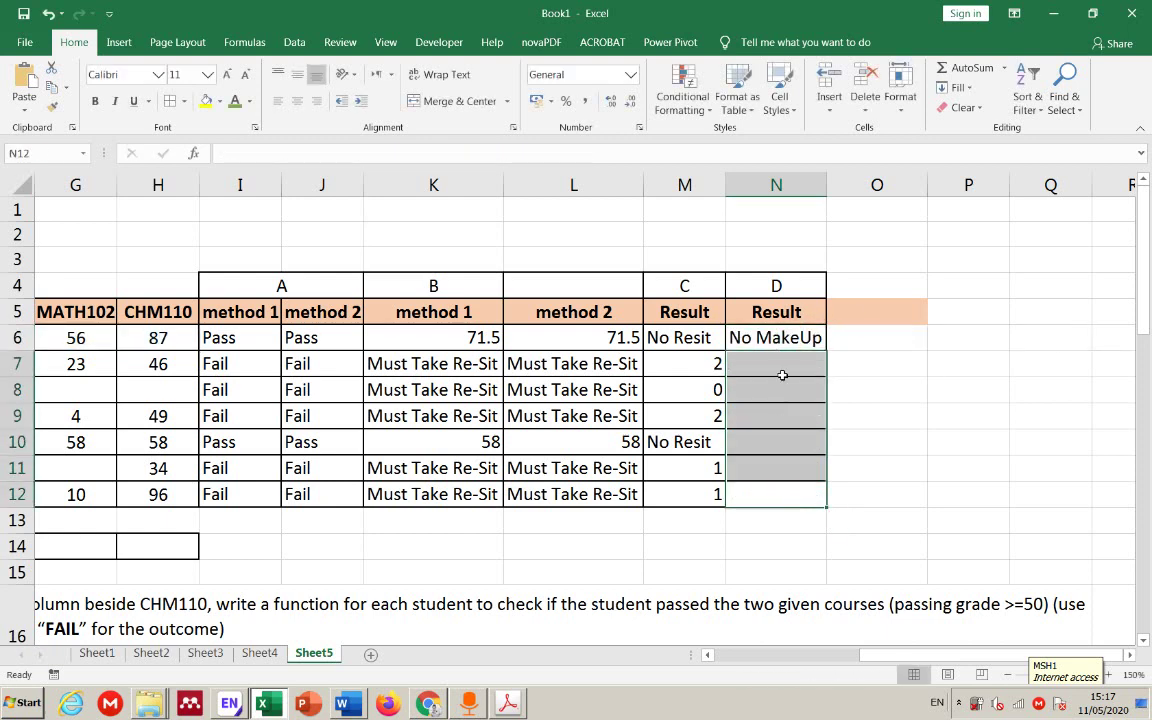
- Remove the COUNTBLANK test and both result arguments from the N6 formula, keeping only =IF(
double_click(779, 336)
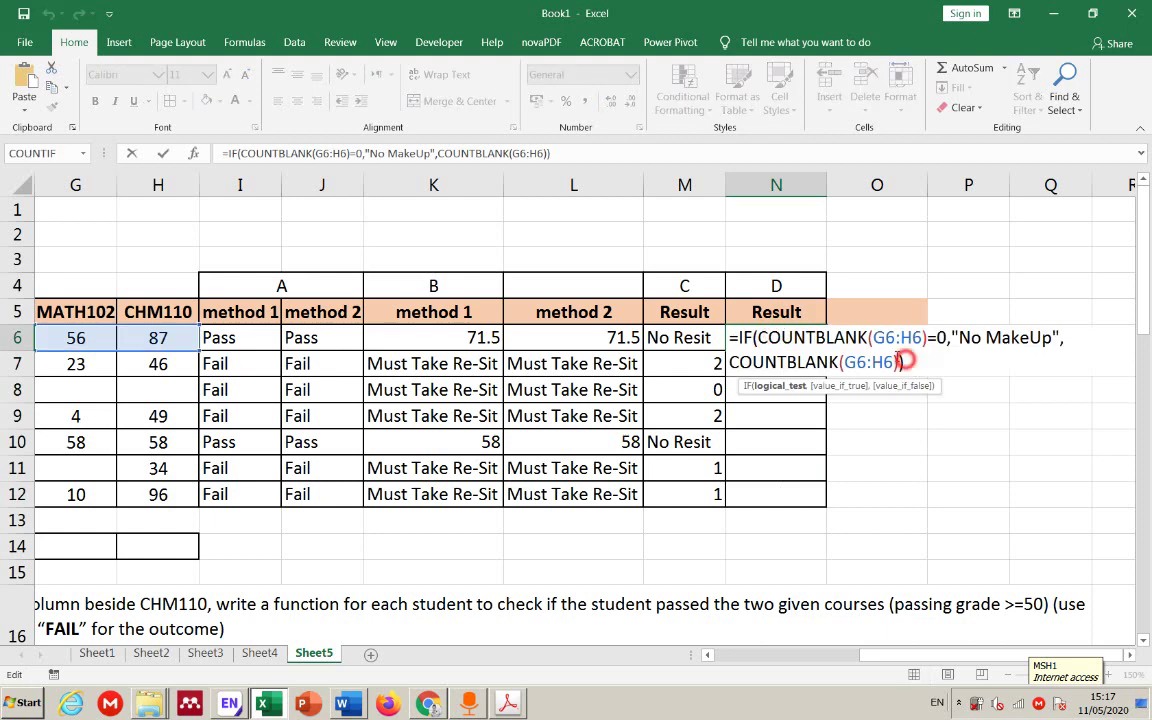
left_click_drag(757, 337, 905, 362)
key("Delete")
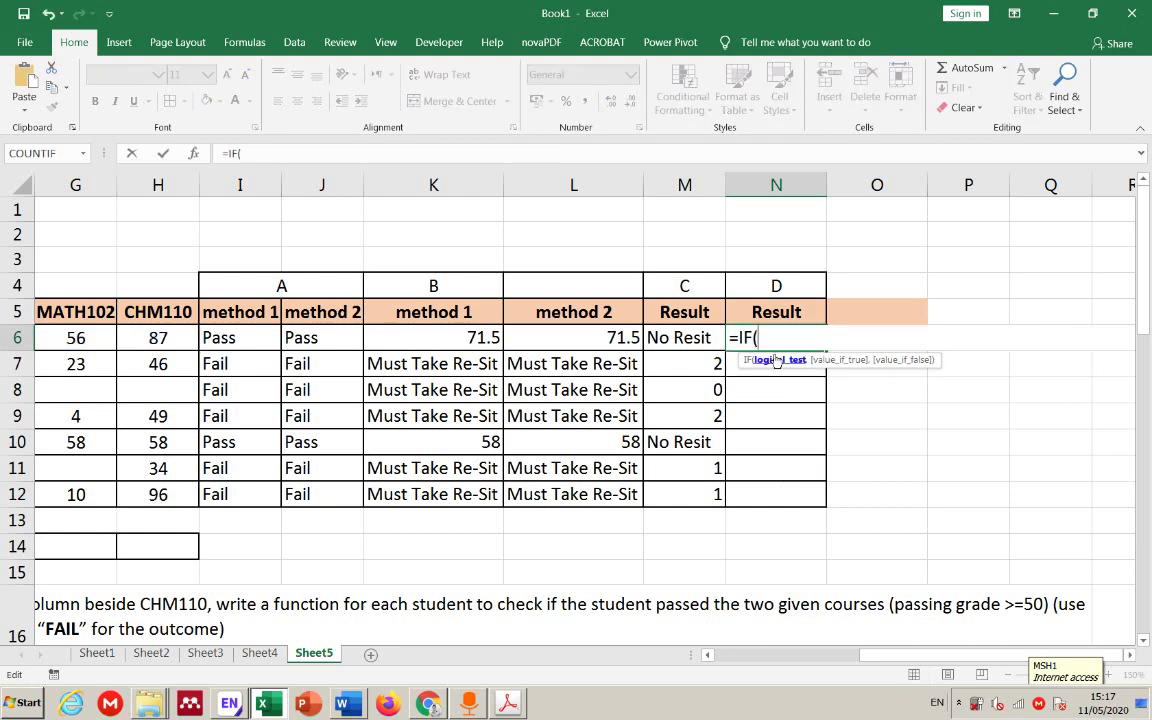
- Enter OR(G6="",H6="") as the logical test of the IF formula in N6
type("or")
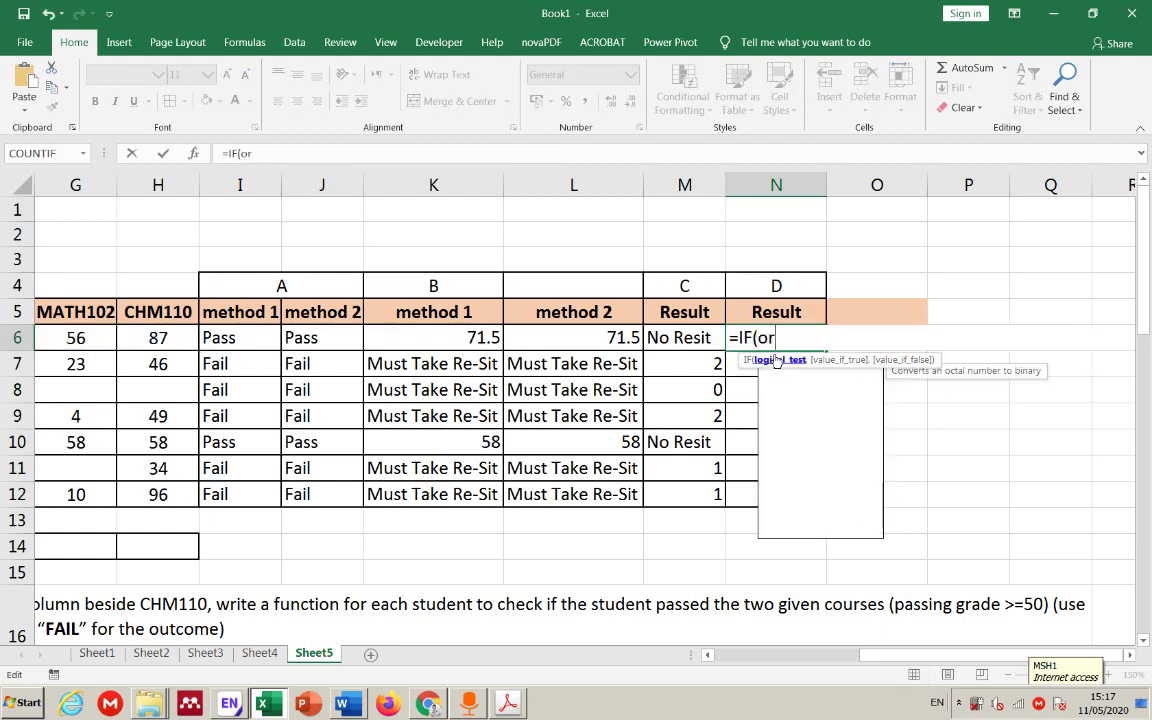
double_click(780, 372)
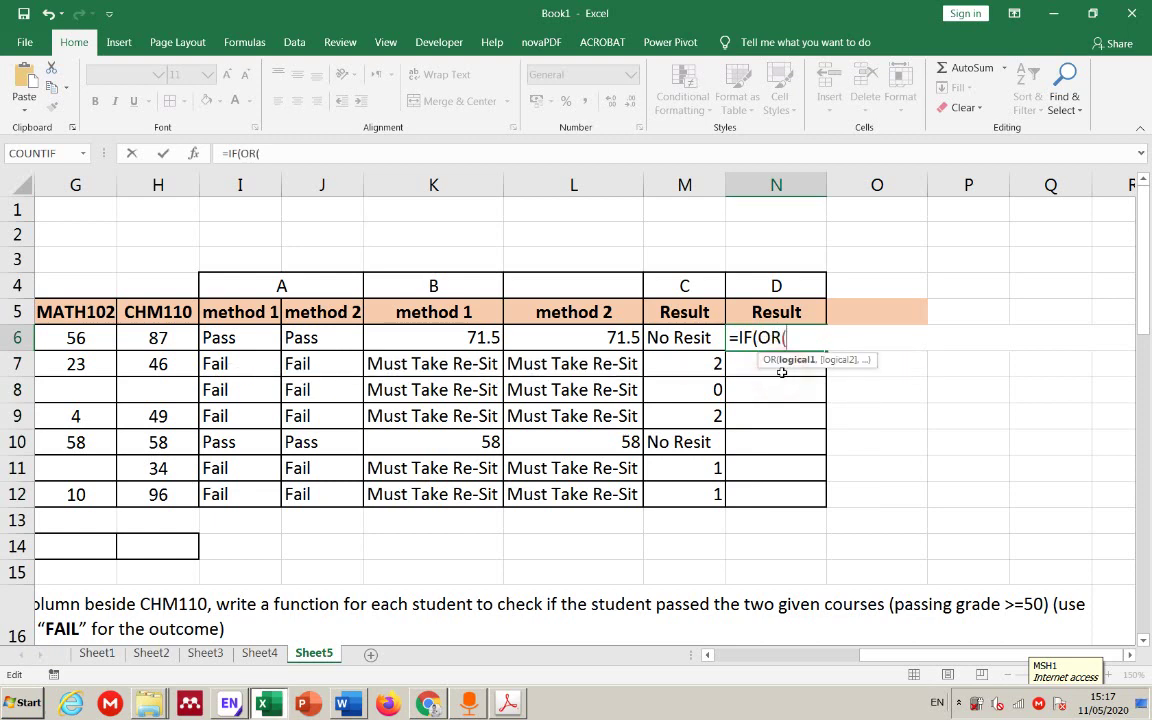
left_click(104, 335)
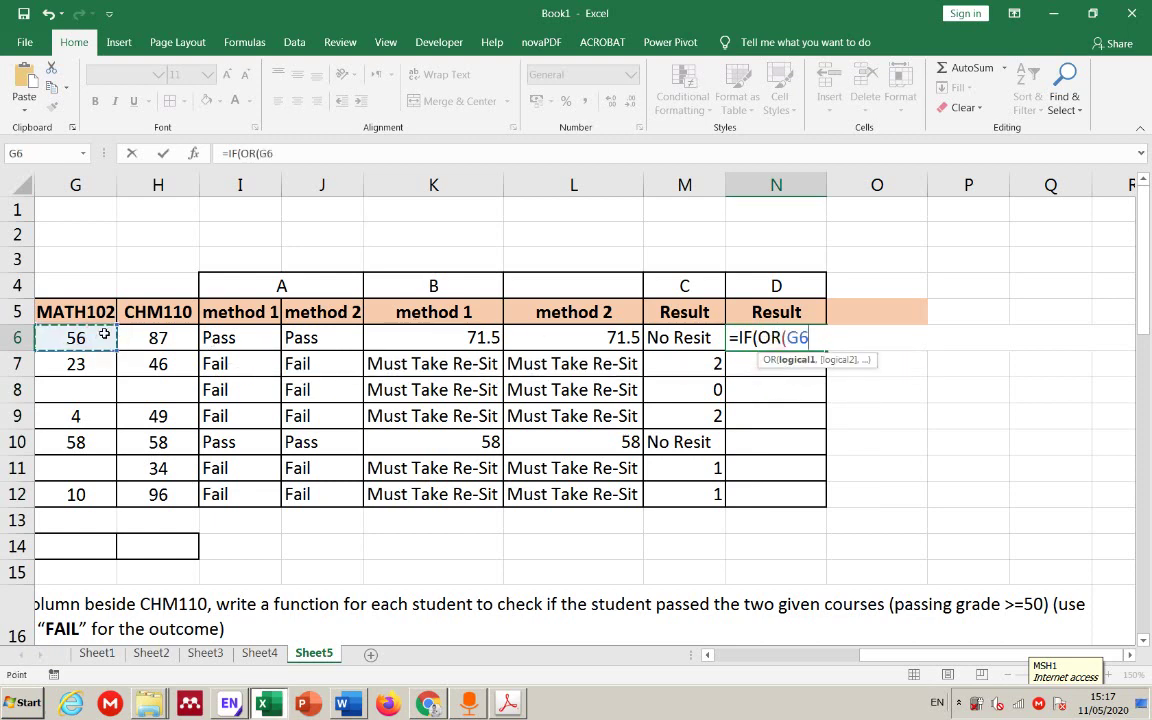
type("=\"\"")
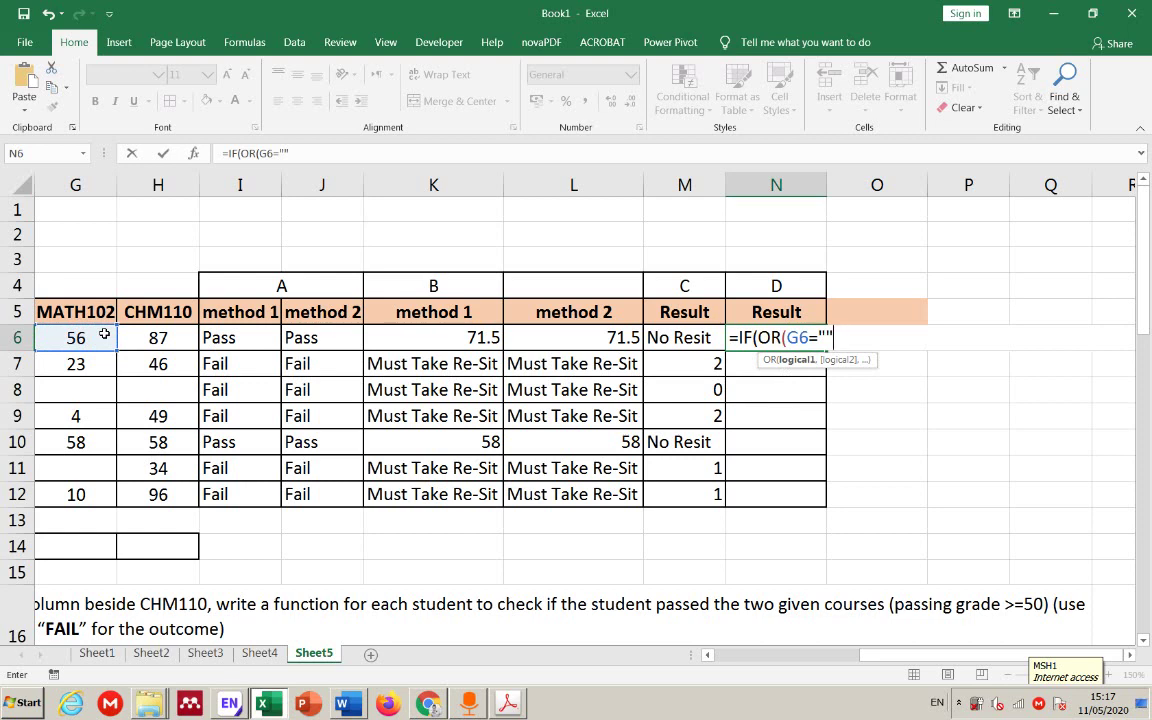
type(",")
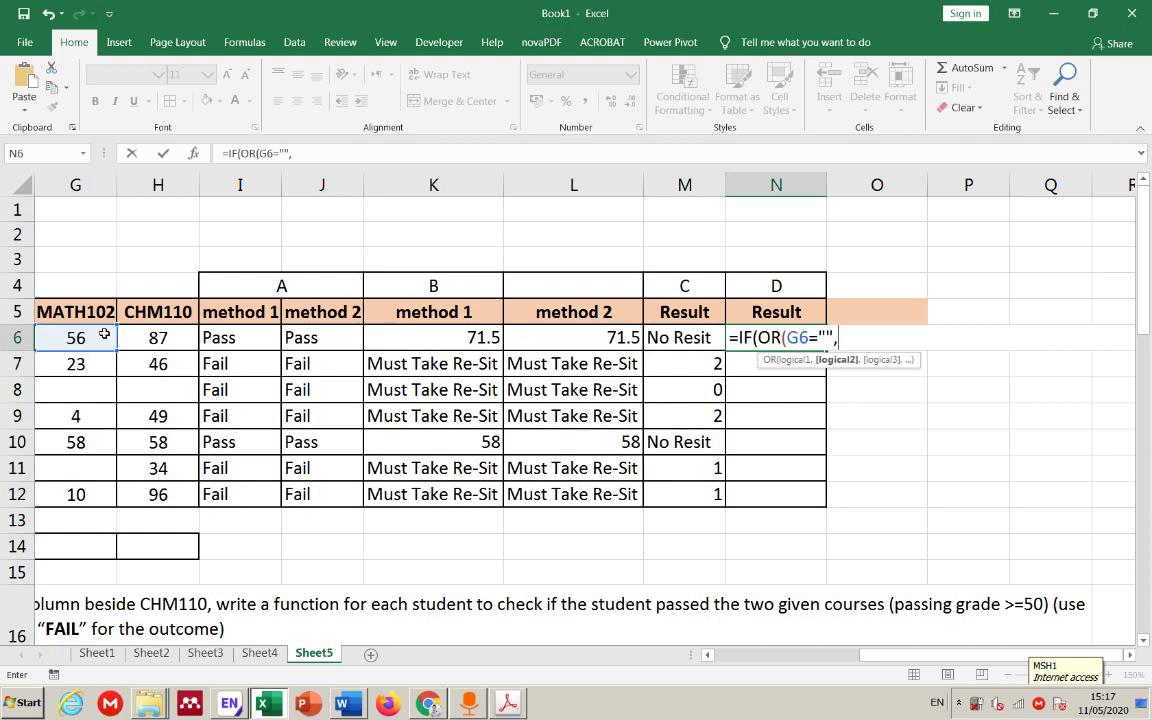
left_click(157, 339)
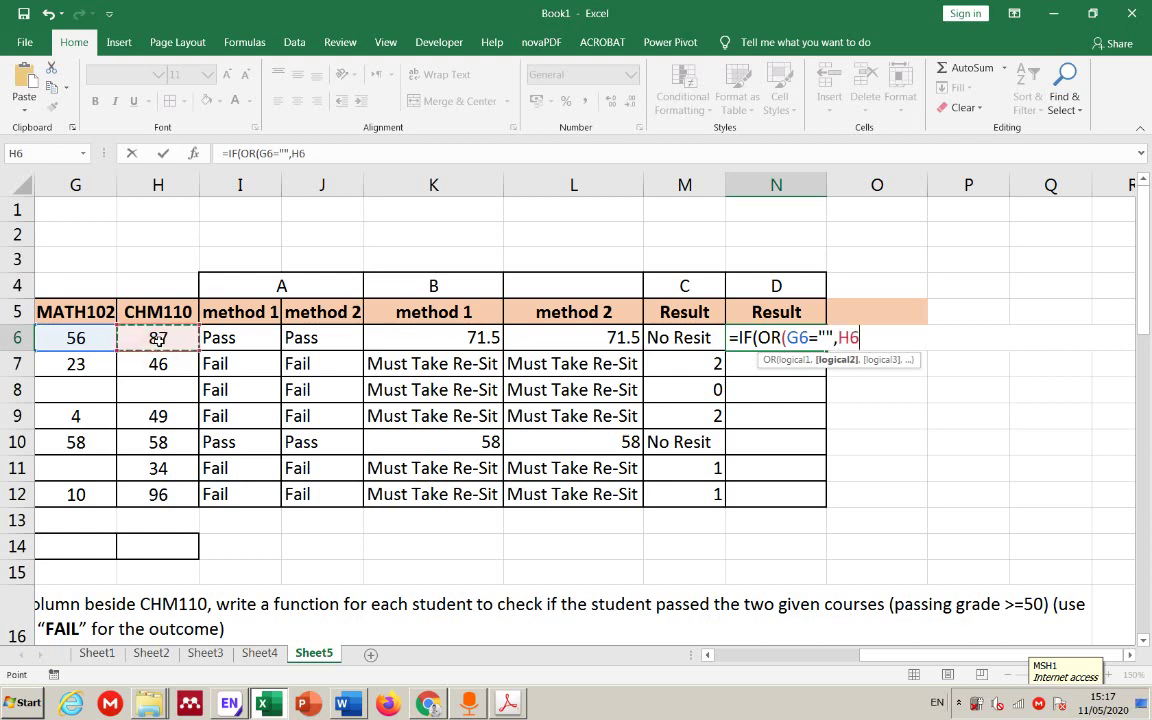
type("=\"\"")
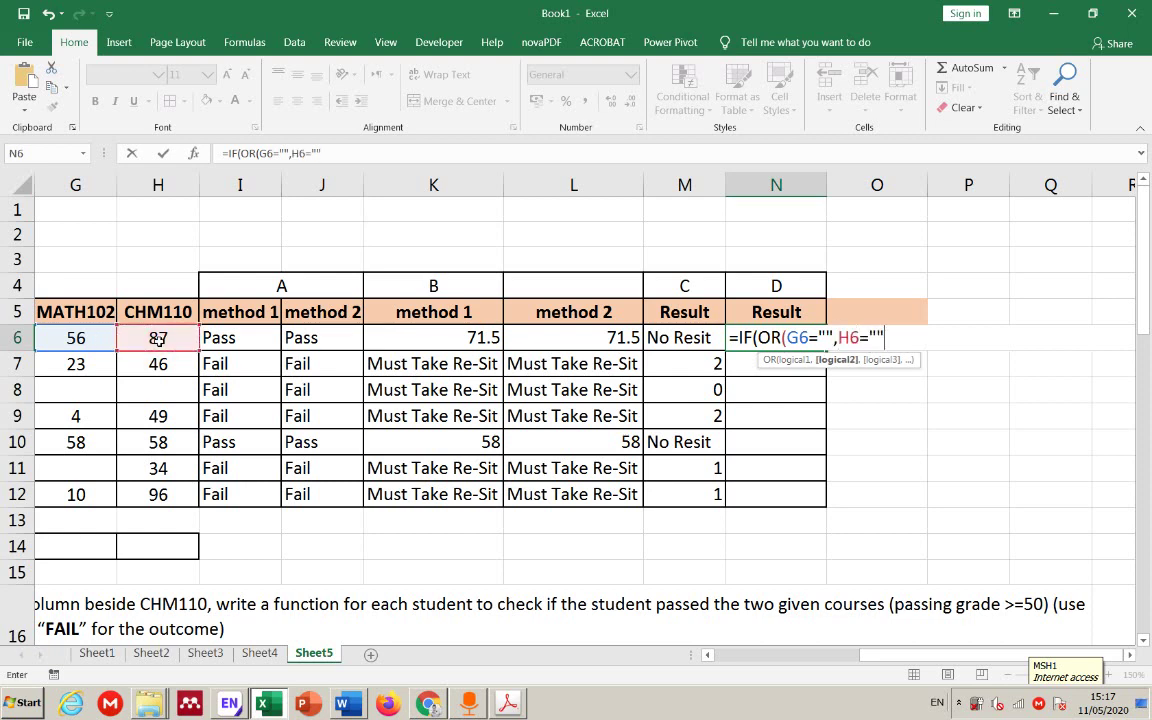
type(")")
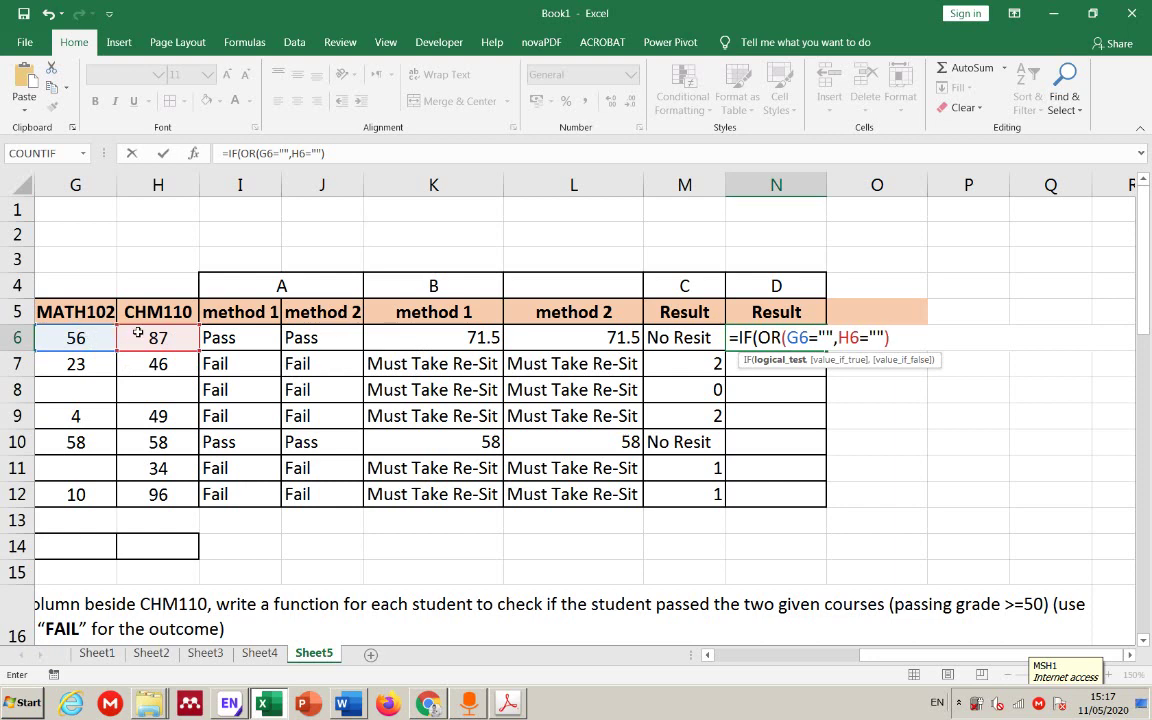
type(",")
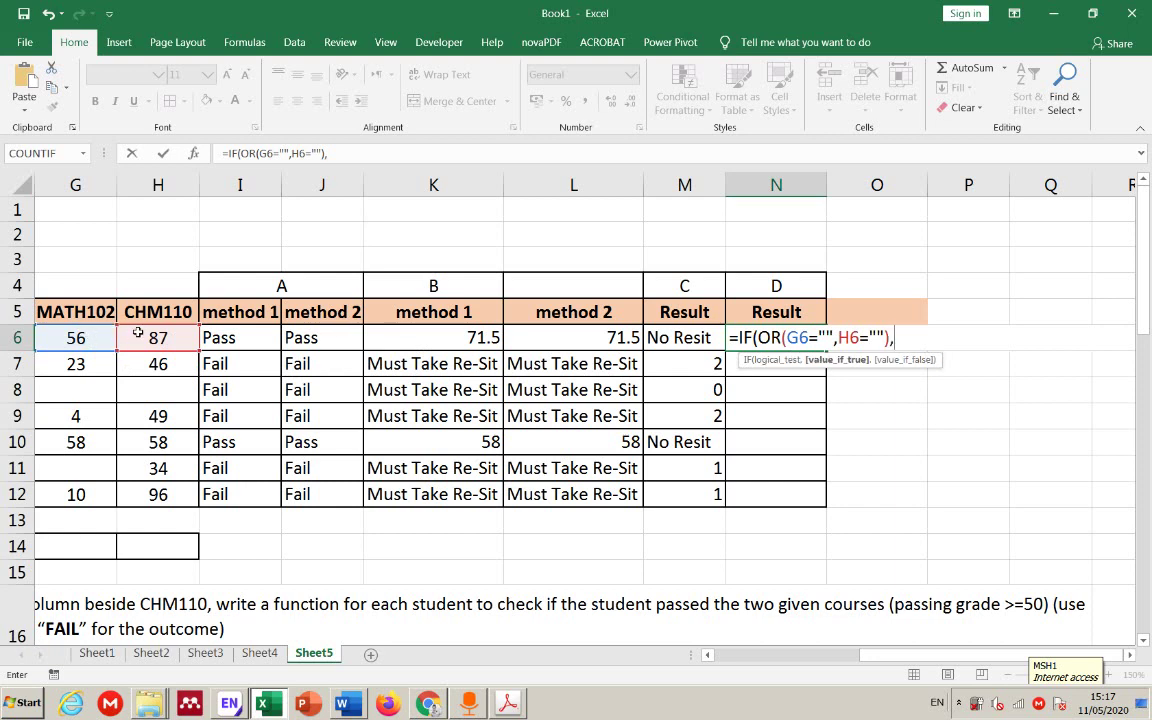
- Add COUNTBLANK(G6:H6) as the value if true in the N6 formula
type("coun")
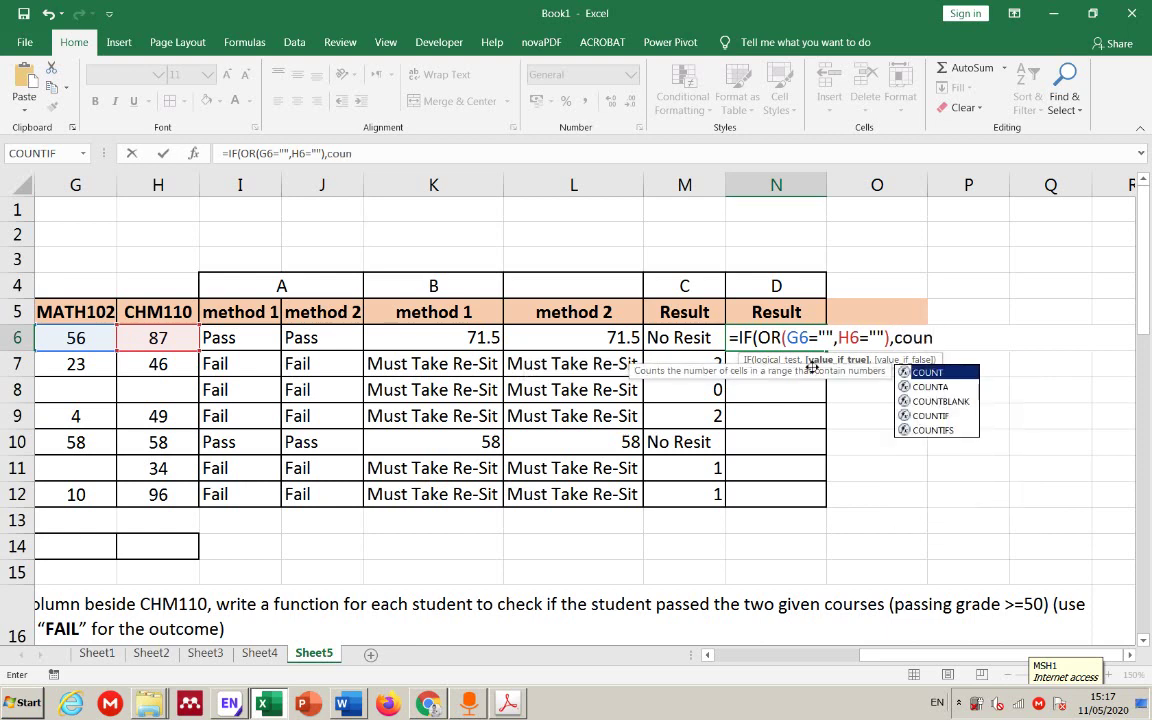
double_click(938, 402)
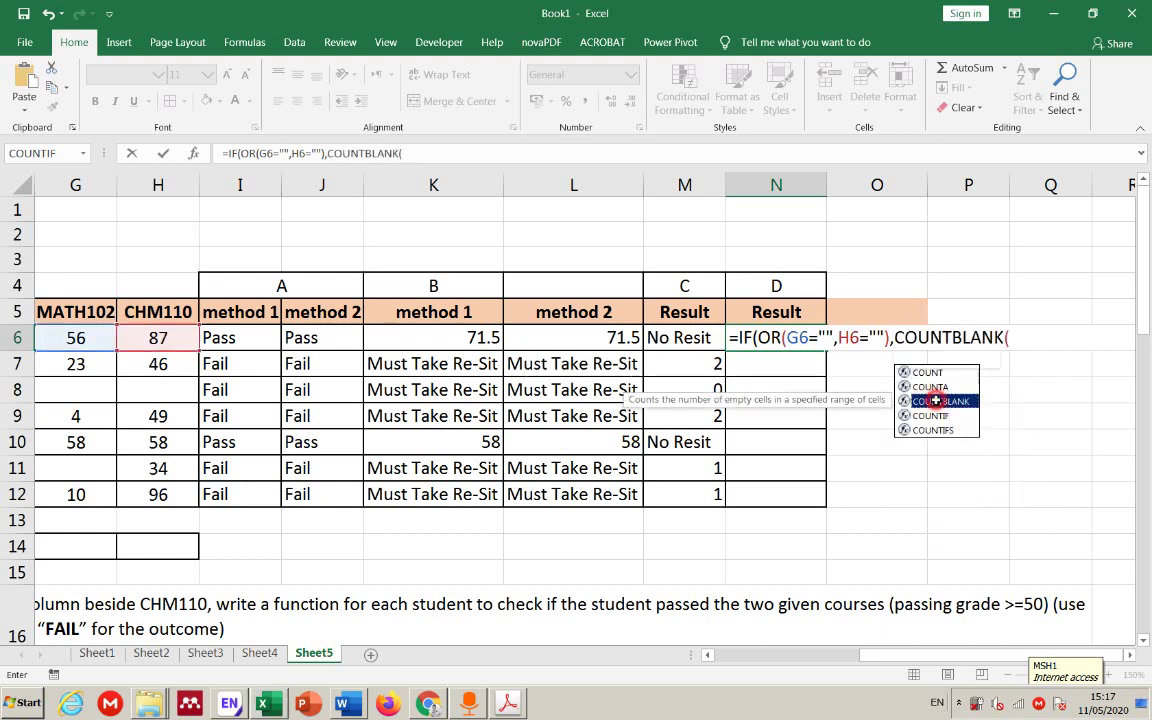
left_click(80, 338)
left_click_drag(137, 342, 140, 343)
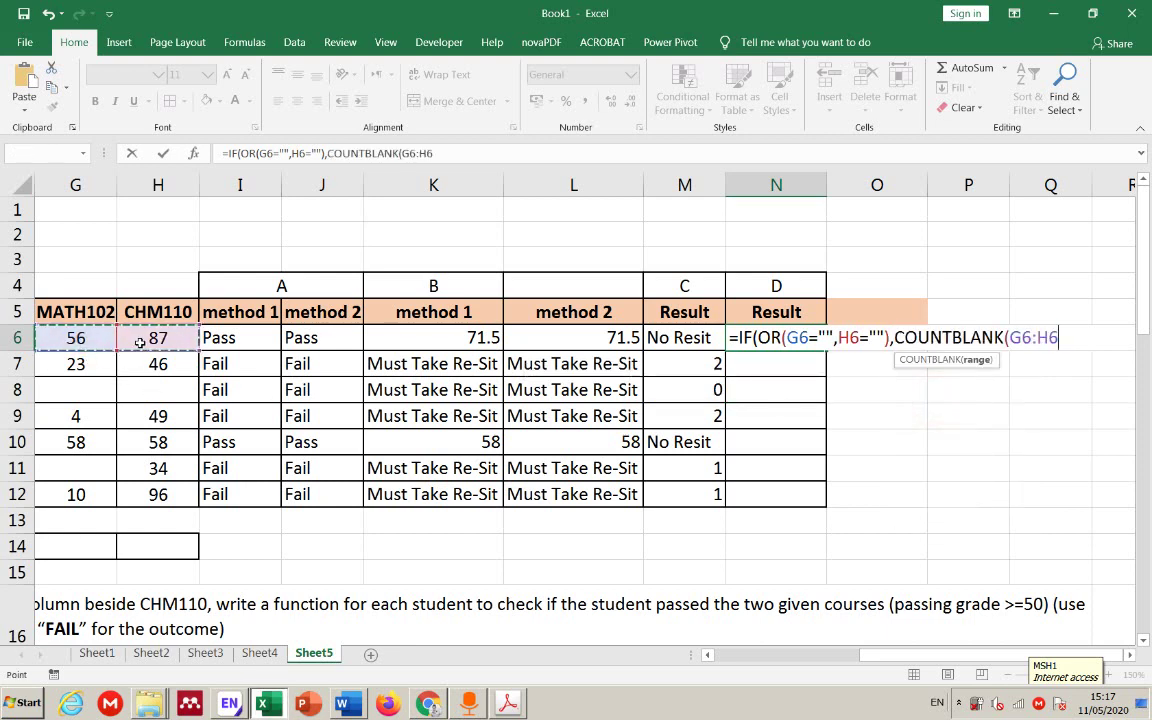
type("),\"")
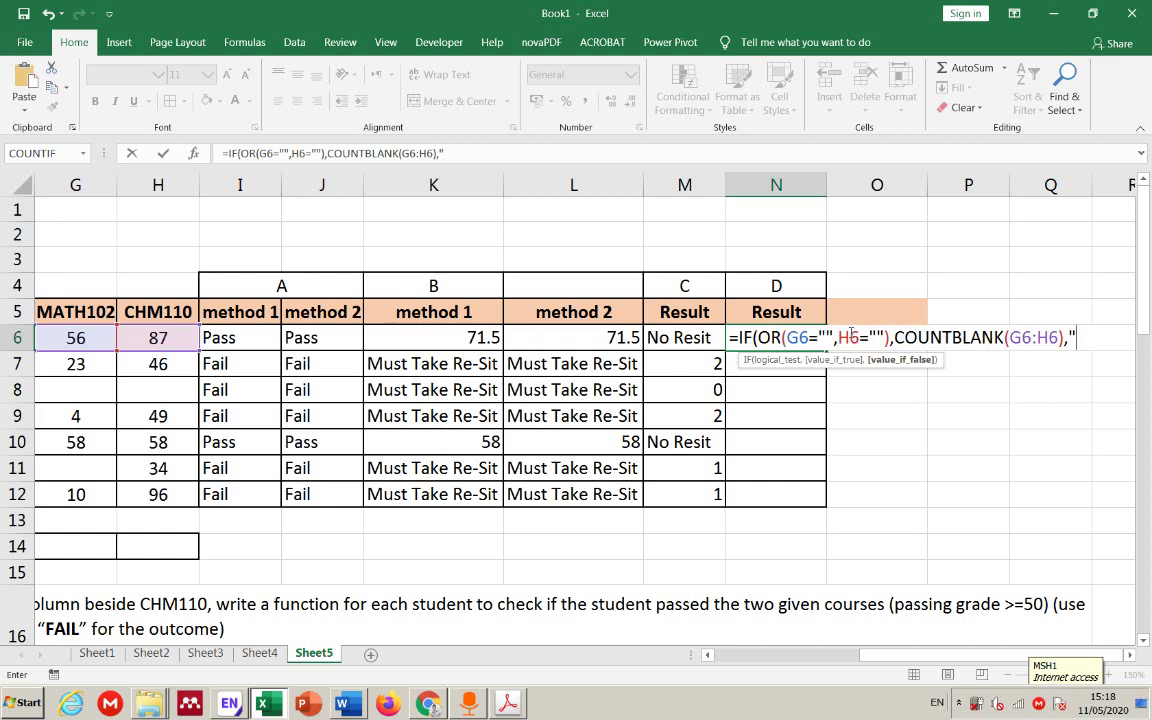
- Add "No MakeUp" as the value if false in the N6 formula and close the IF function's parenthesis
type("No MakeUp\"")
key("Return")
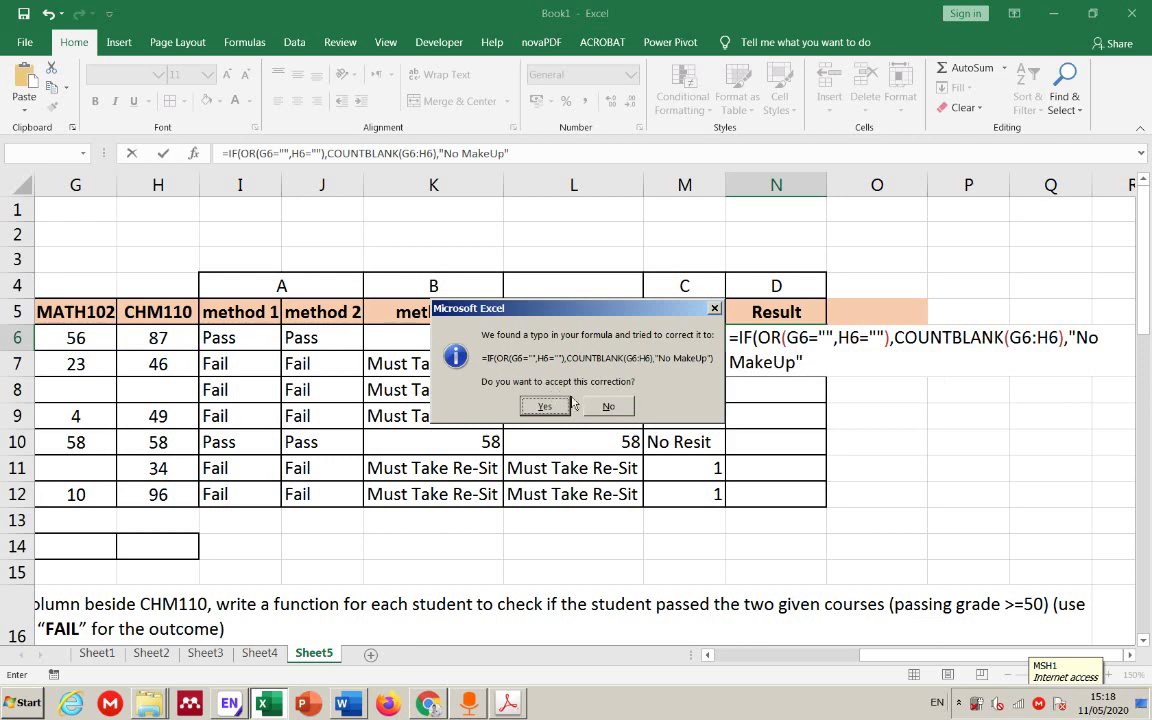
left_click(608, 406)
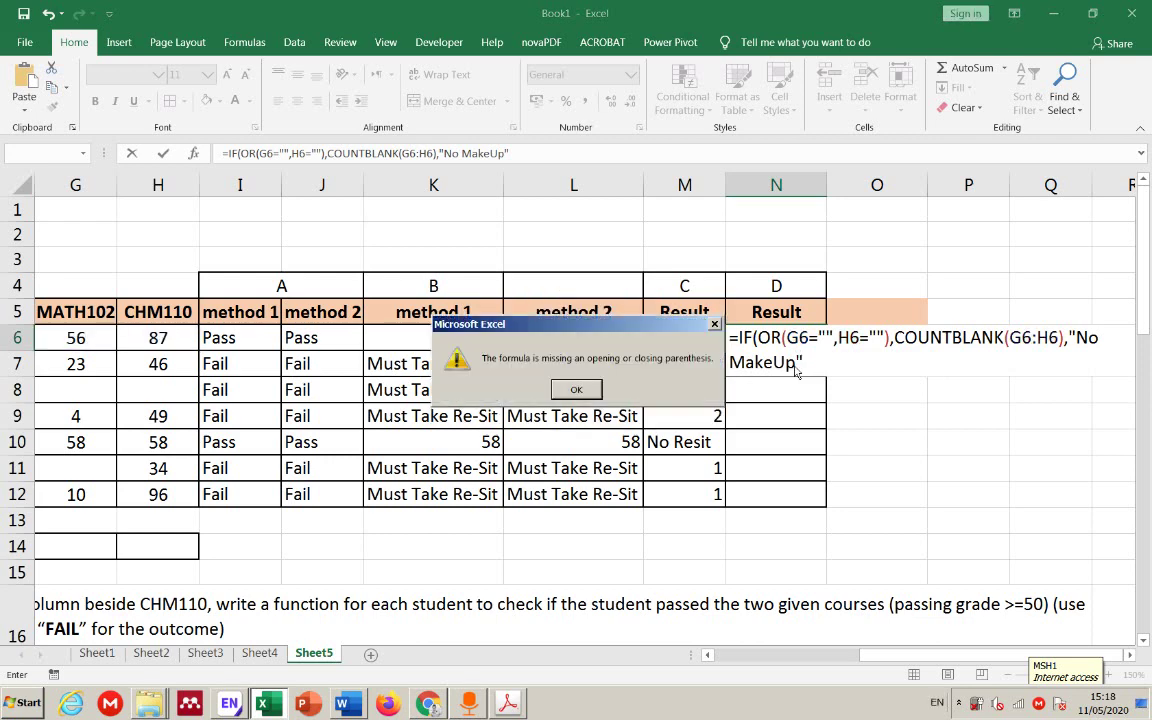
left_click(586, 389)
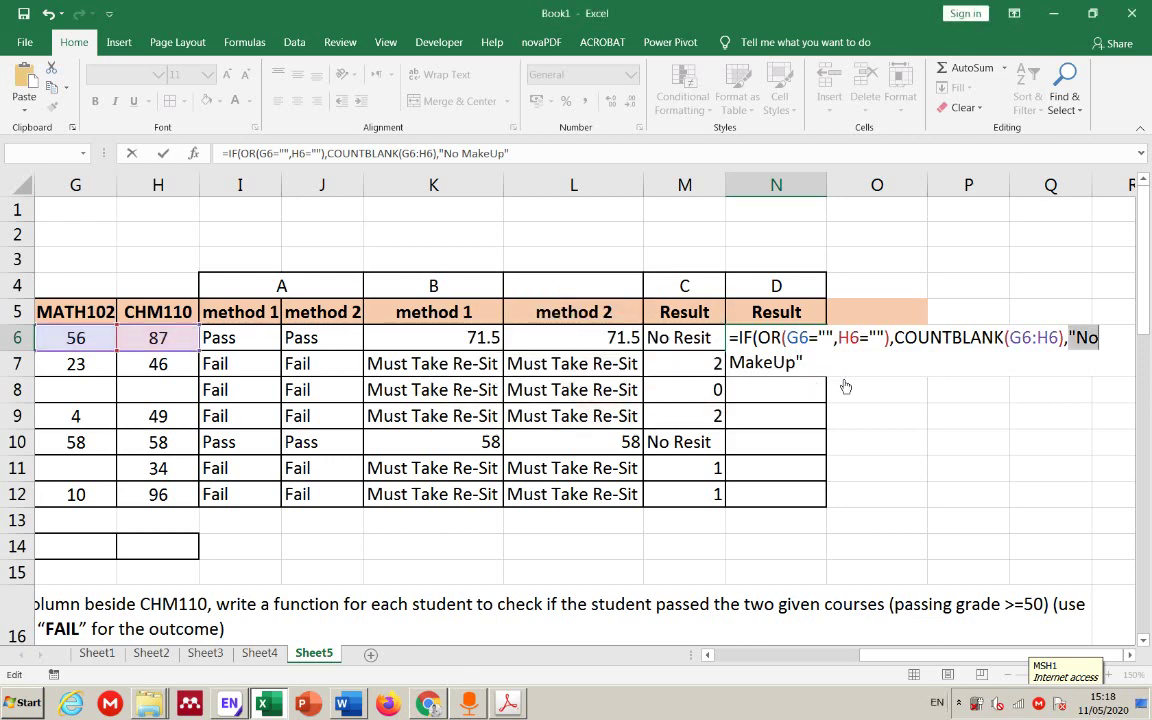
left_click(832, 366)
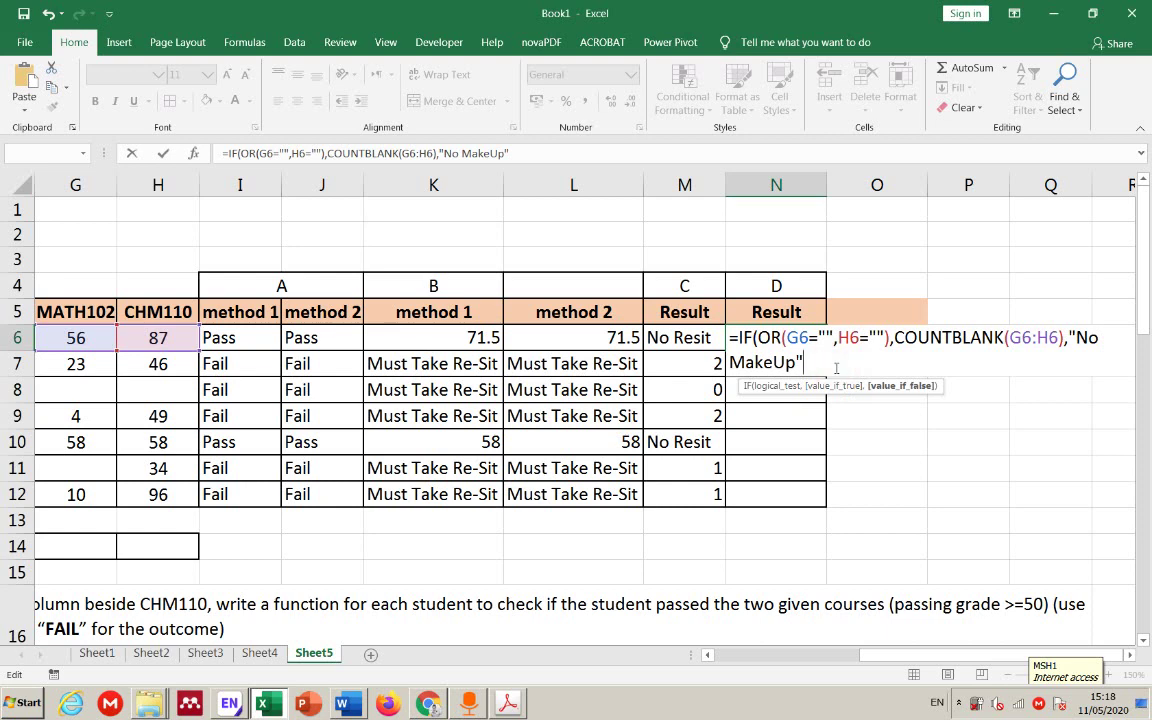
type(")")
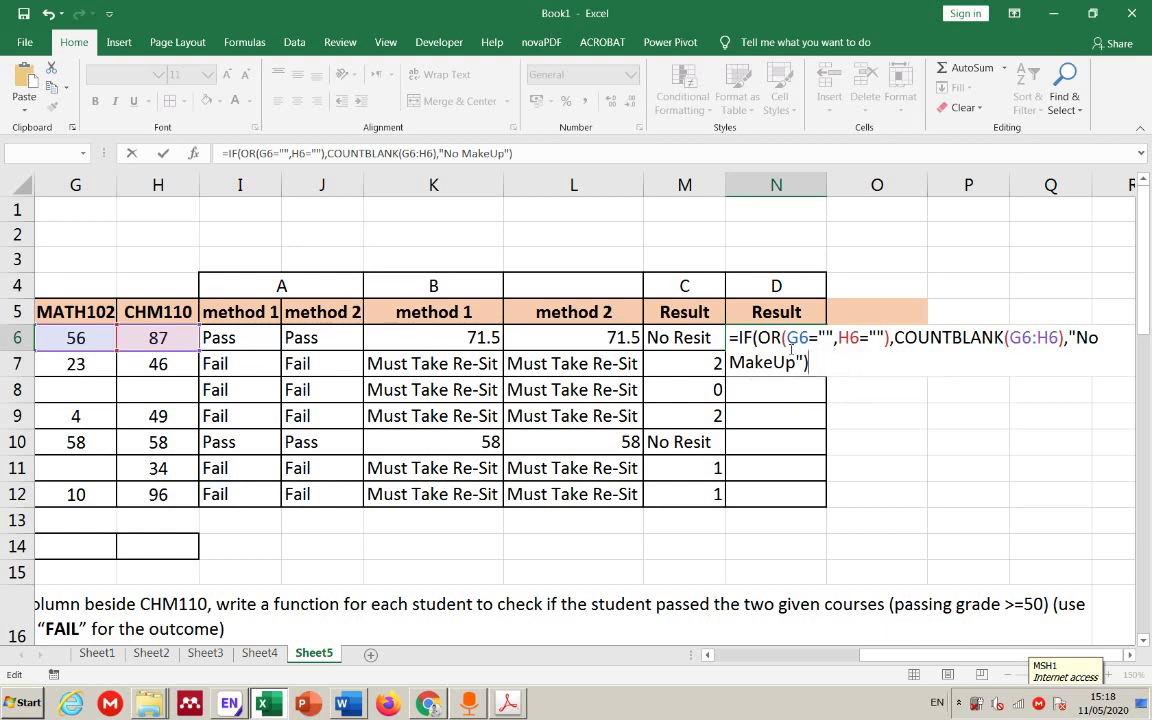
- Examine the N6 formula's logical test, value if true and value if false arguments one by one
left_click(797, 338)
left_click(781, 386)
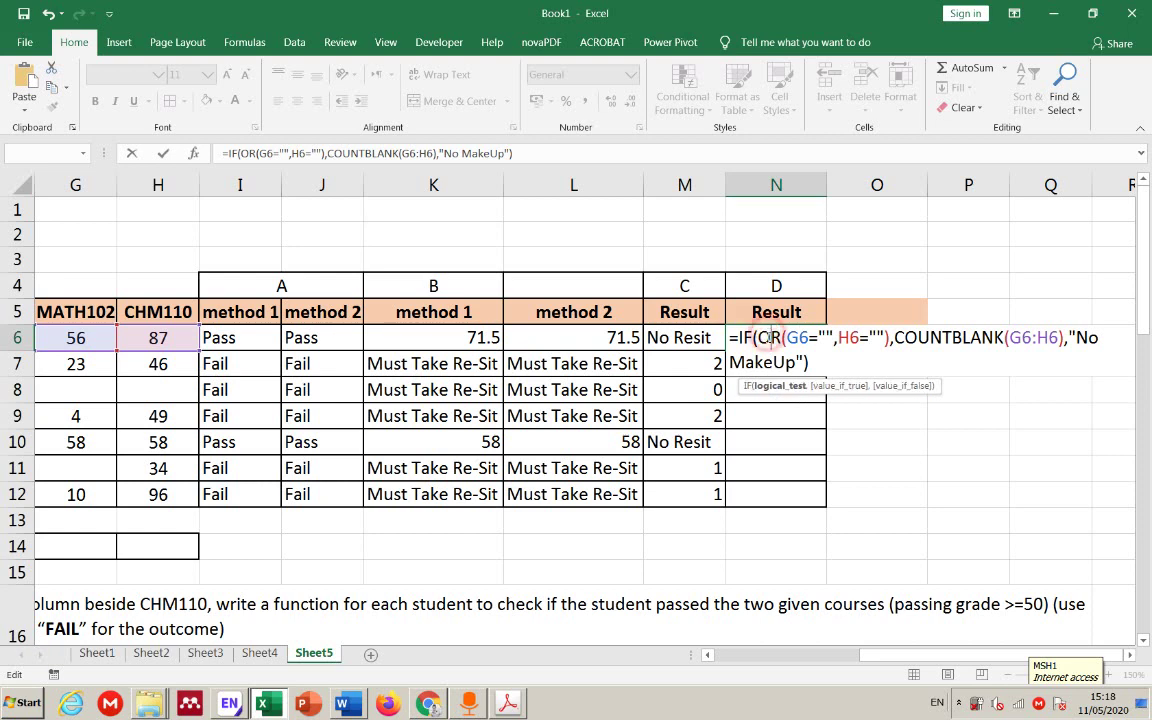
left_click(826, 387)
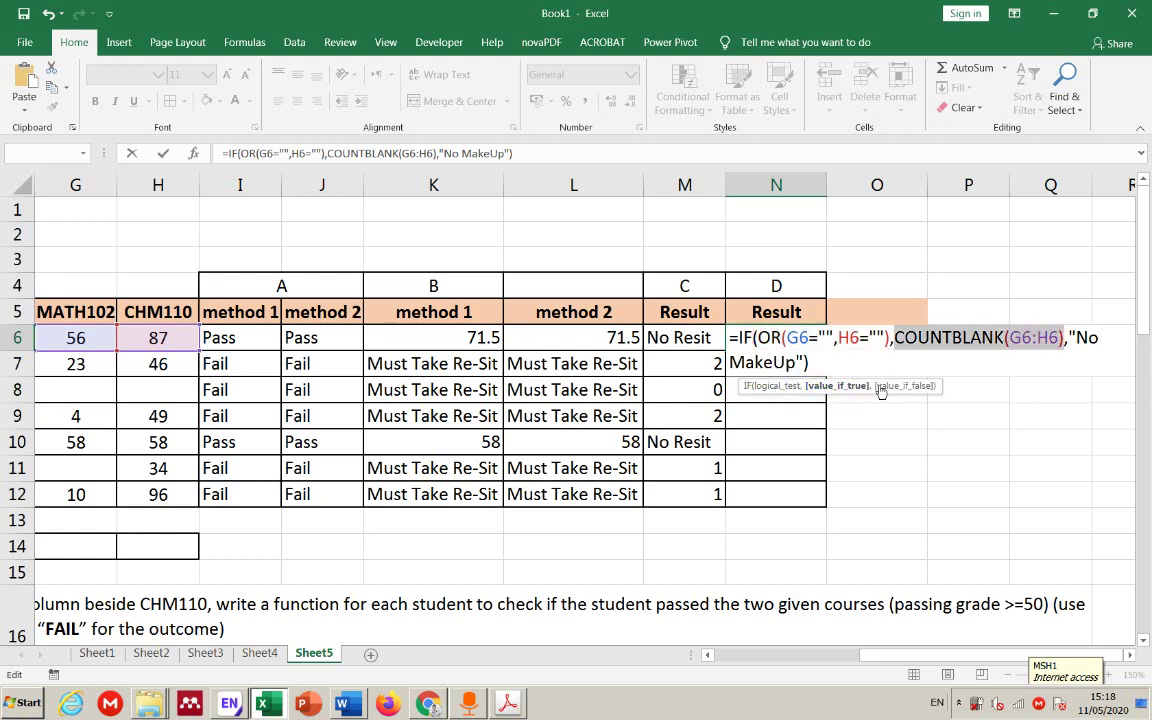
left_click(888, 387)
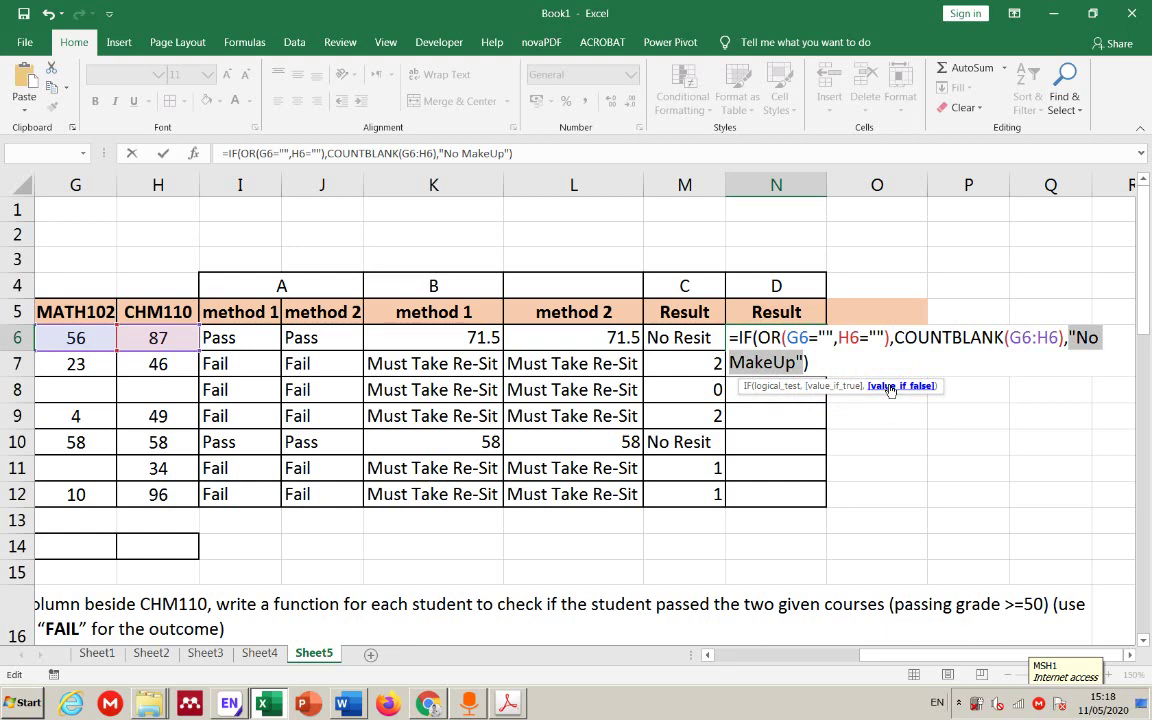
left_click(758, 338)
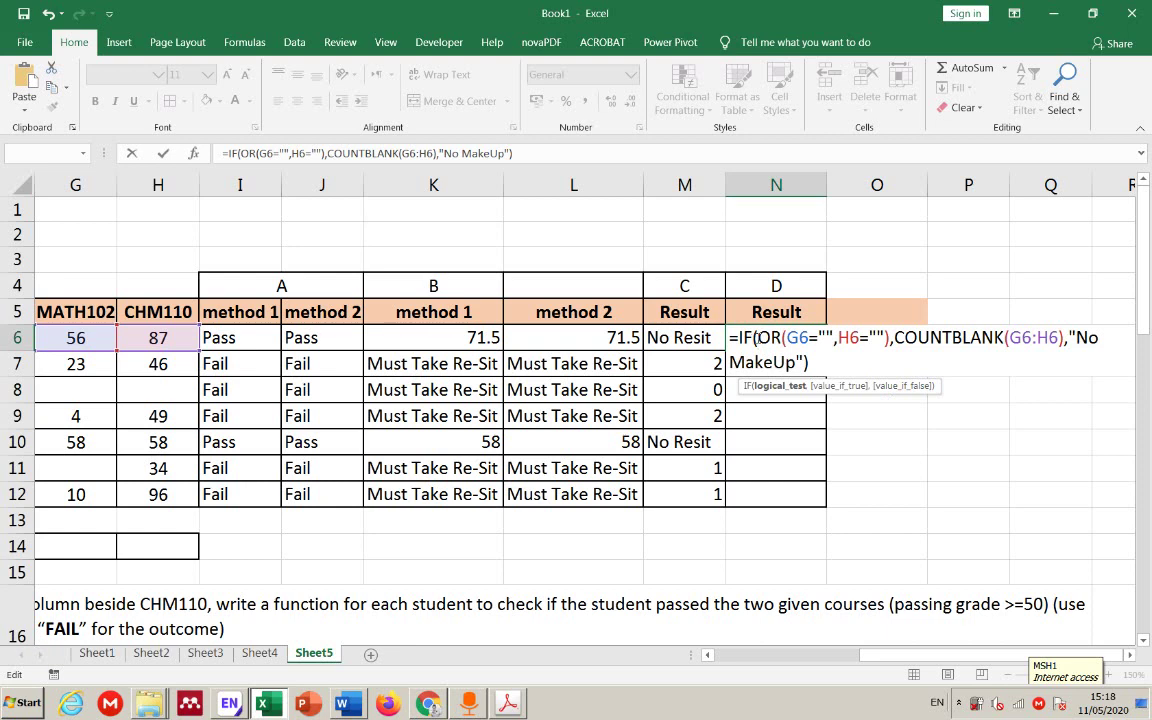
left_click(785, 388)
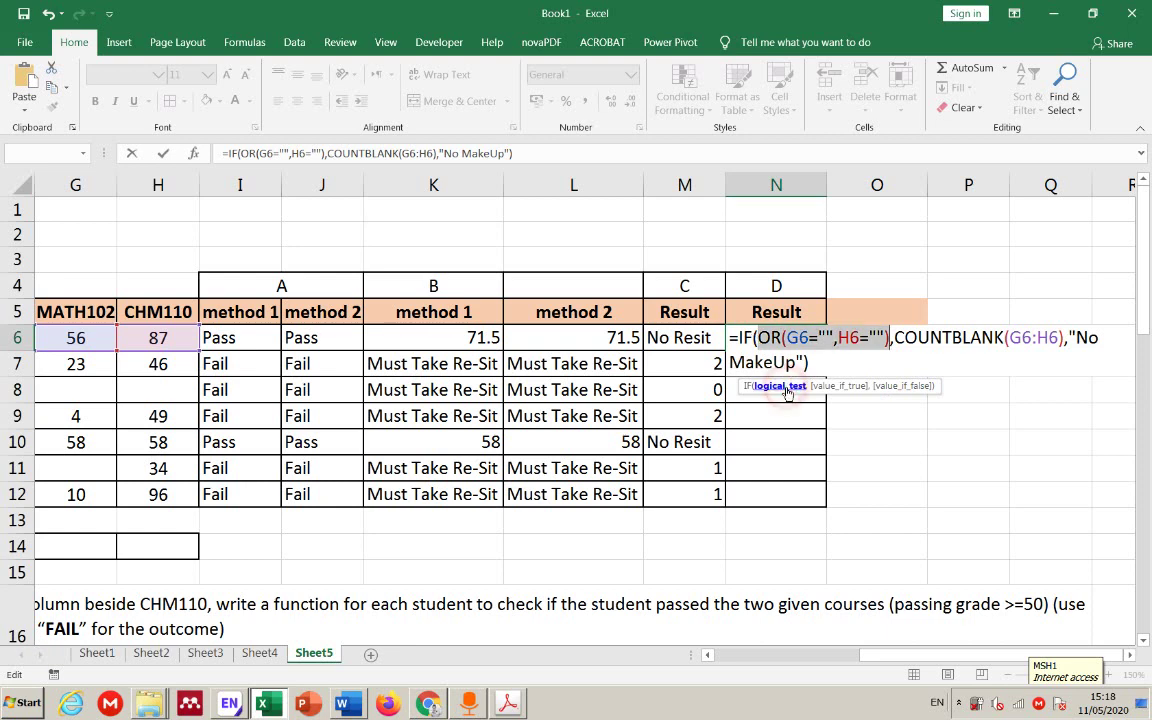
left_click(850, 387)
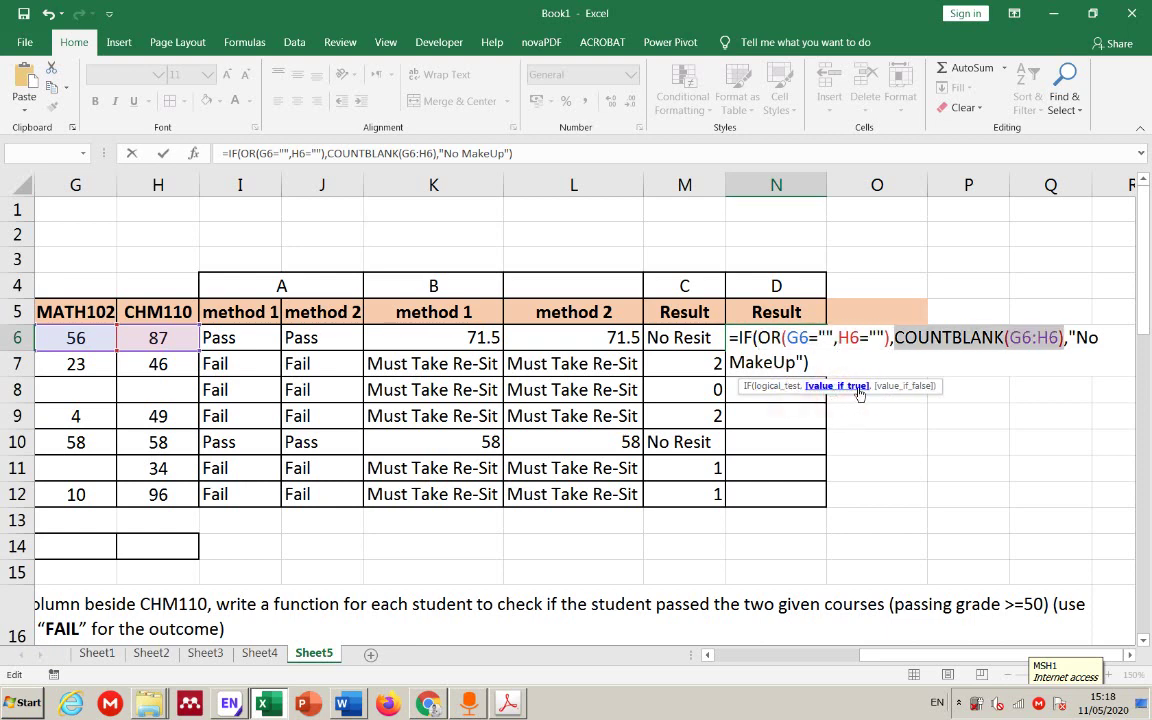
left_click(884, 387)
- Commit the make-up formula in N6 and fill it down through N12
key("Escape")
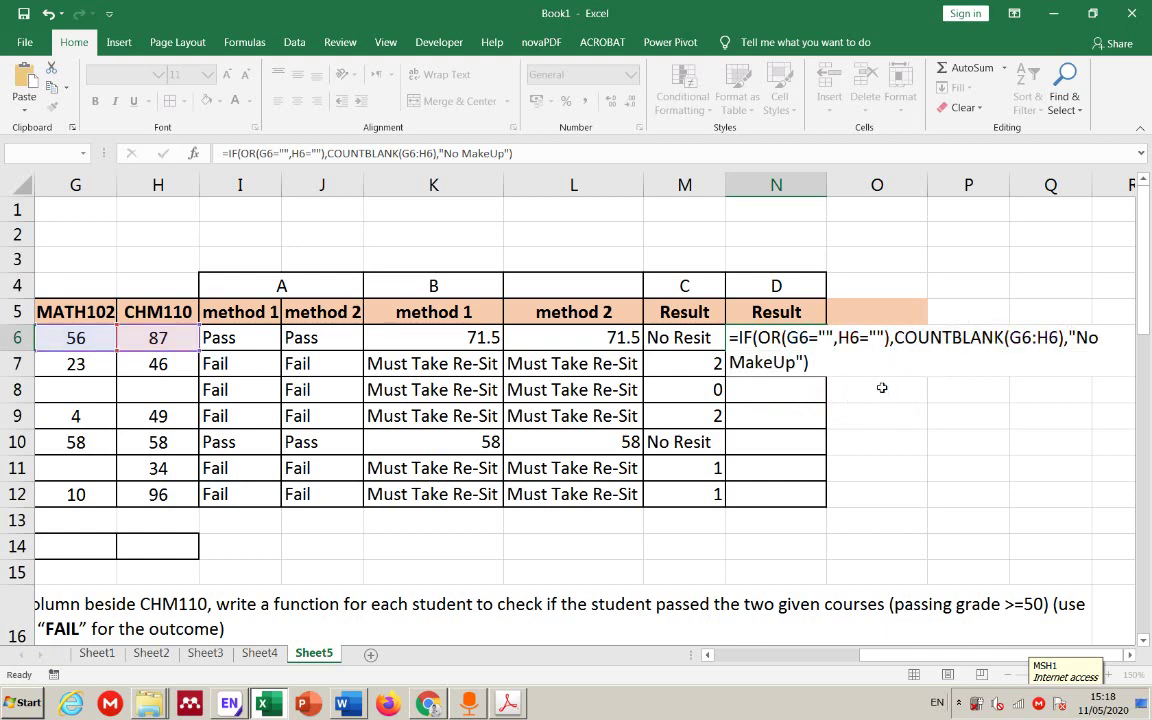
key("Return")
left_click(818, 338)
double_click(826, 350)
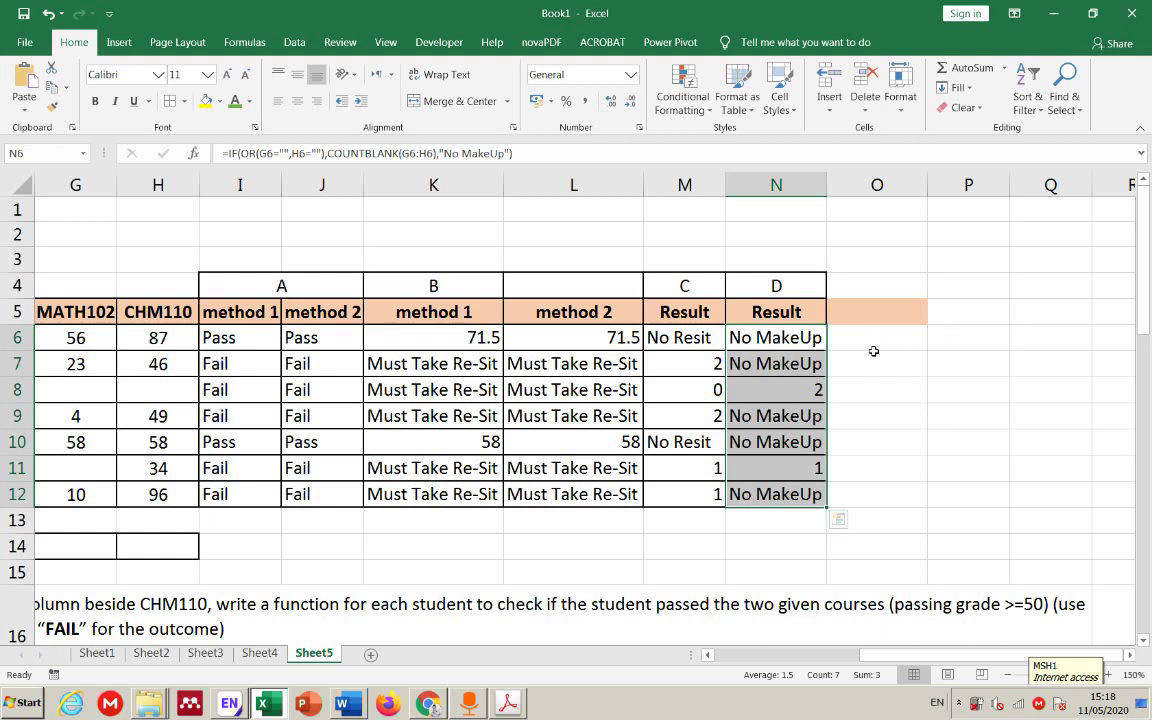
- Review the formula in N6 without changing it, and read the full wording of requirement E below the table
double_click(786, 338)
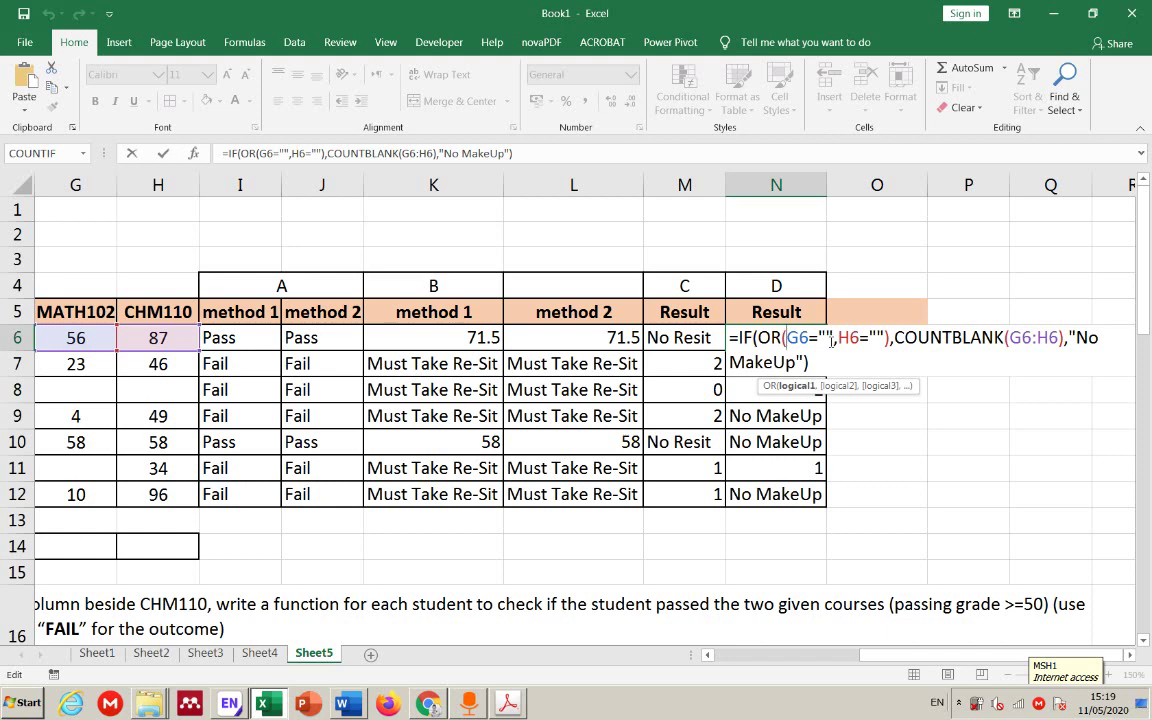
key("ctrl+Return")
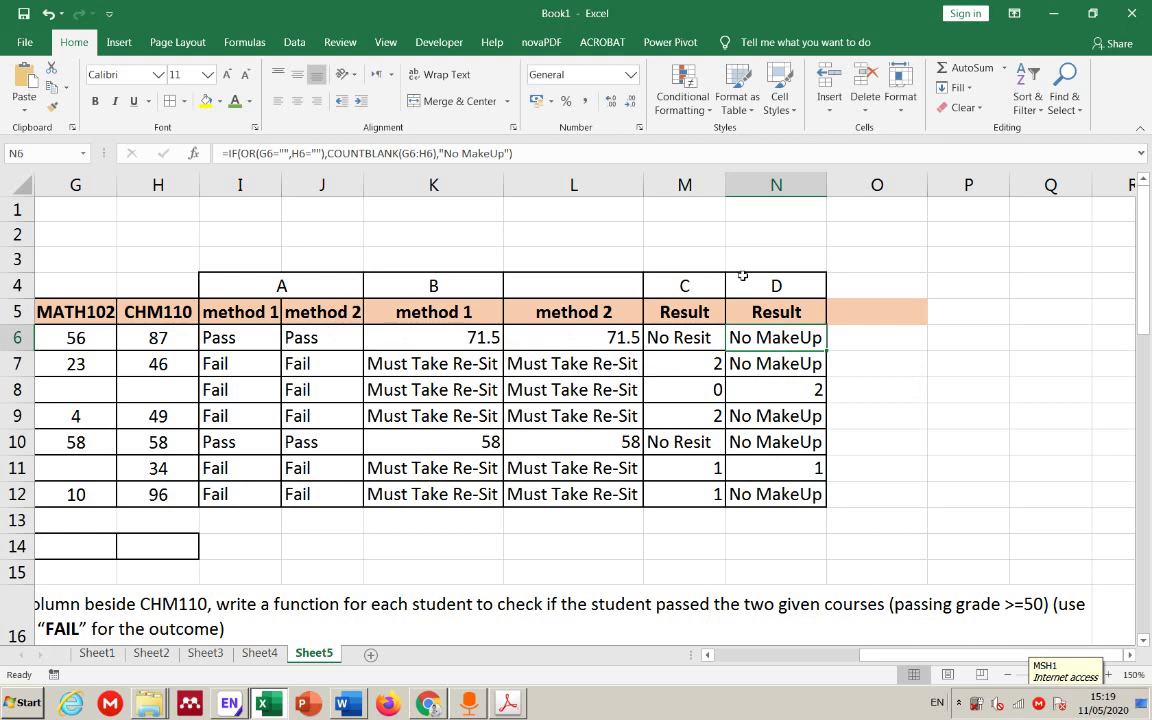
left_click(874, 654)
left_click_drag(874, 654, 825, 640)
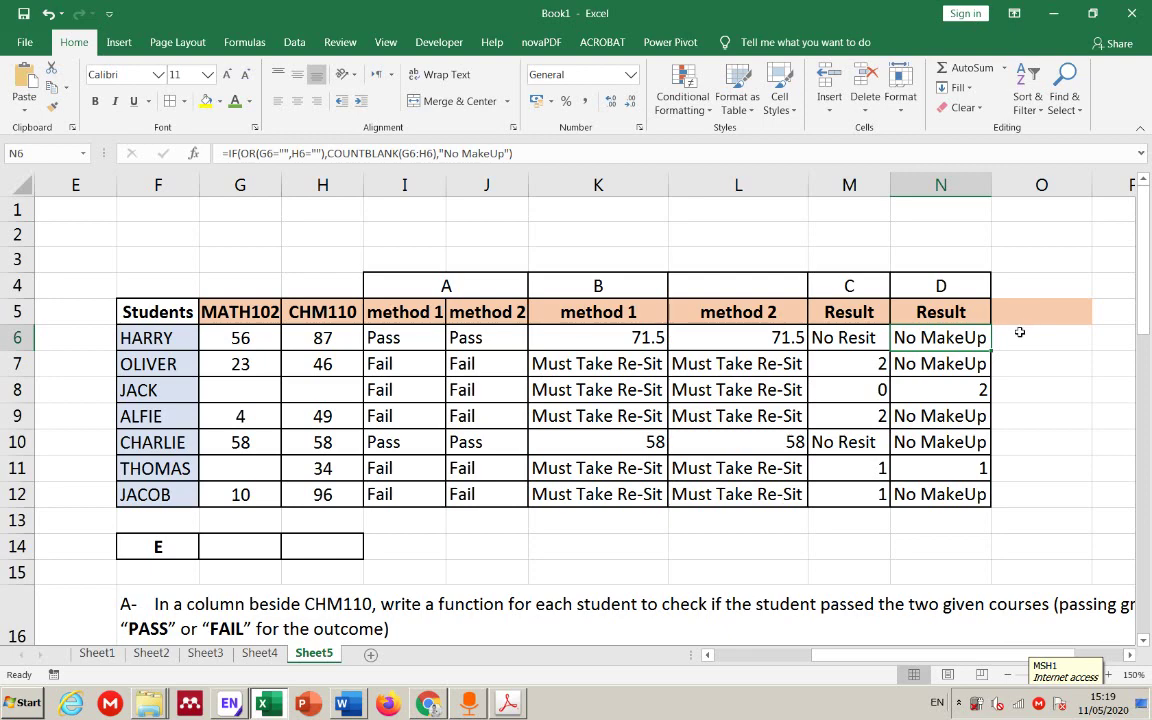
scroll(848, 512, "down", 7)
scroll(270, 433, "up", 1)
scroll(270, 433, "up", 2)
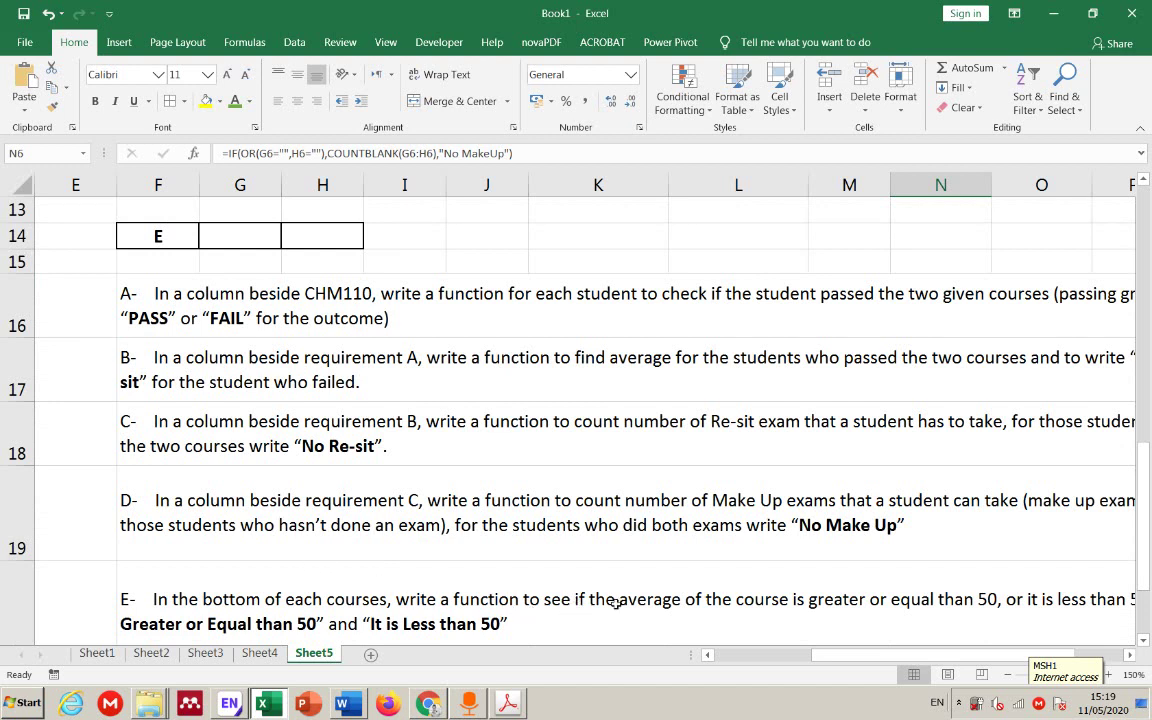
left_click_drag(835, 655, 880, 655)
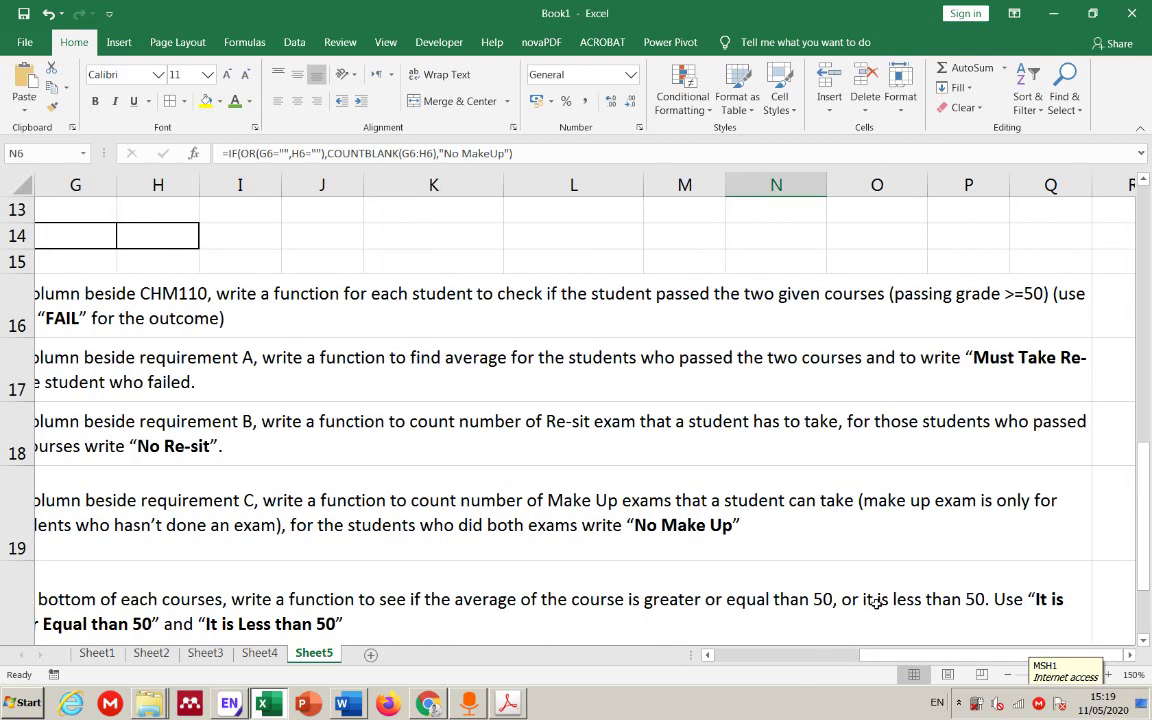
left_click_drag(910, 656, 884, 663)
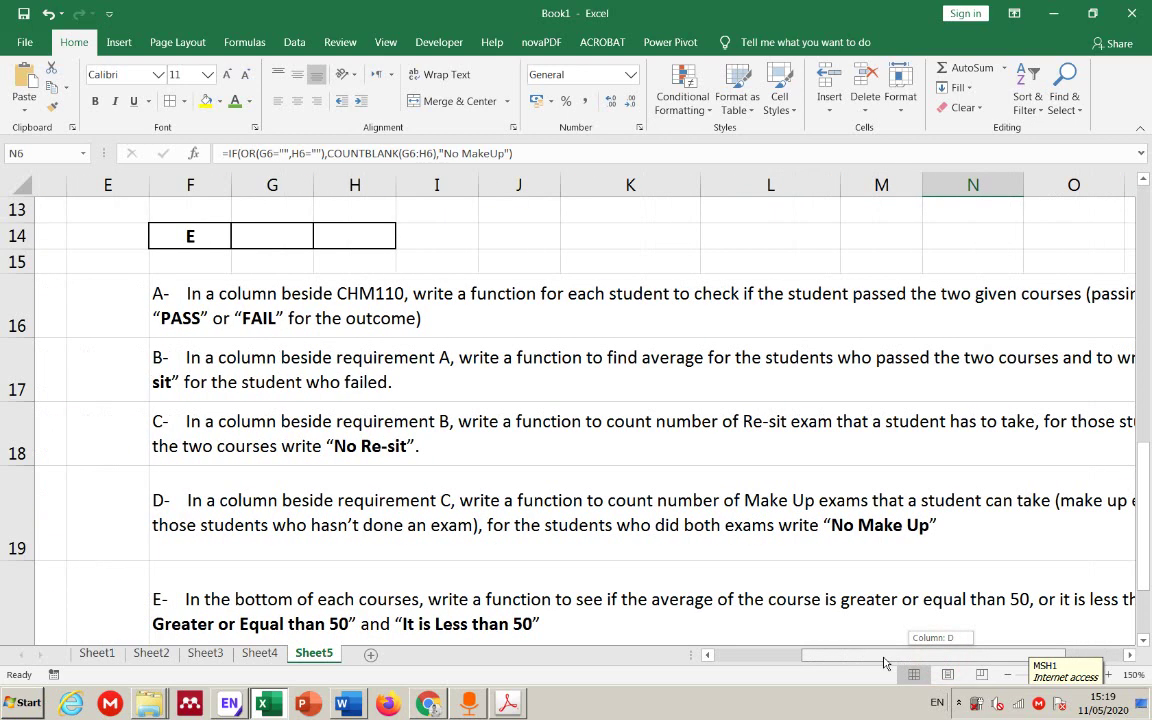
left_click_drag(886, 663, 884, 663)
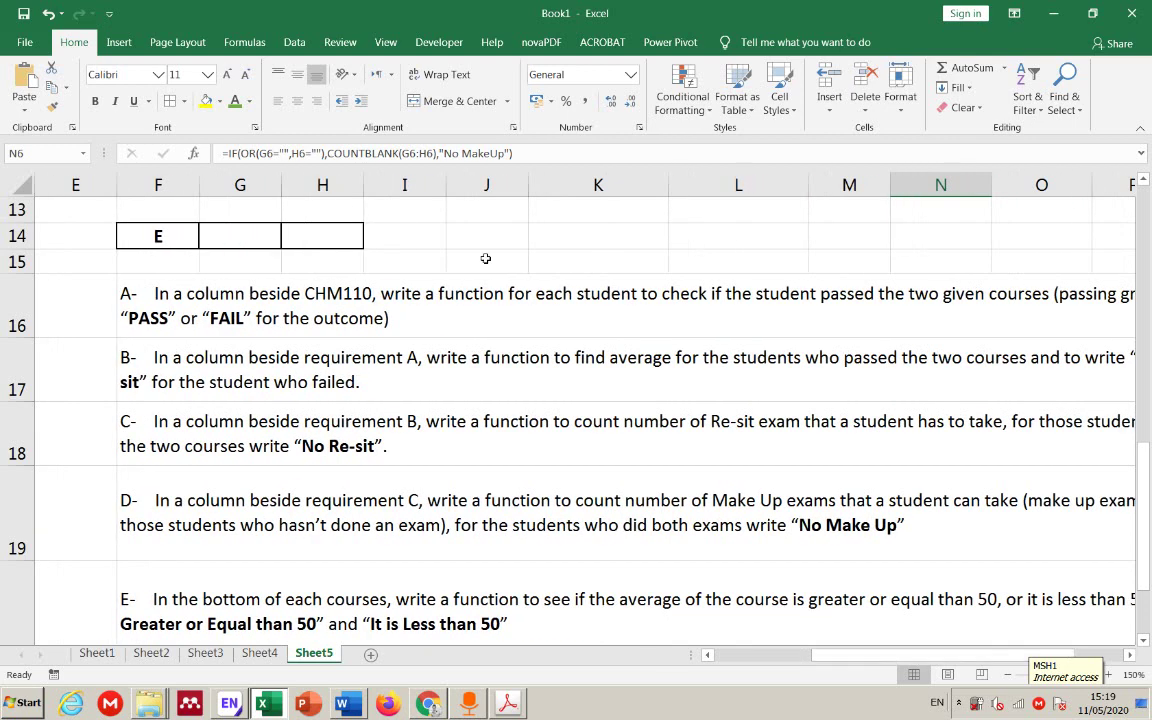
- Start an IF formula in G14 with AVERAGE(G6:G12)>=50 as its logical test
scroll(365, 263, "up", 3)
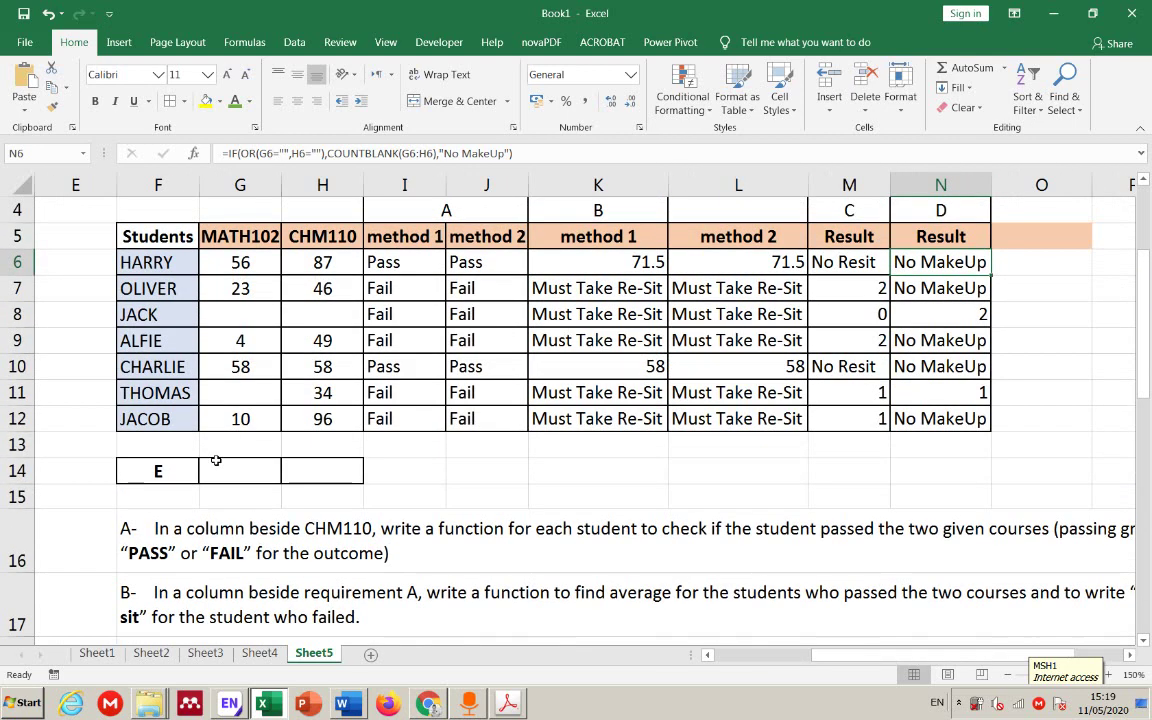
left_click(216, 461)
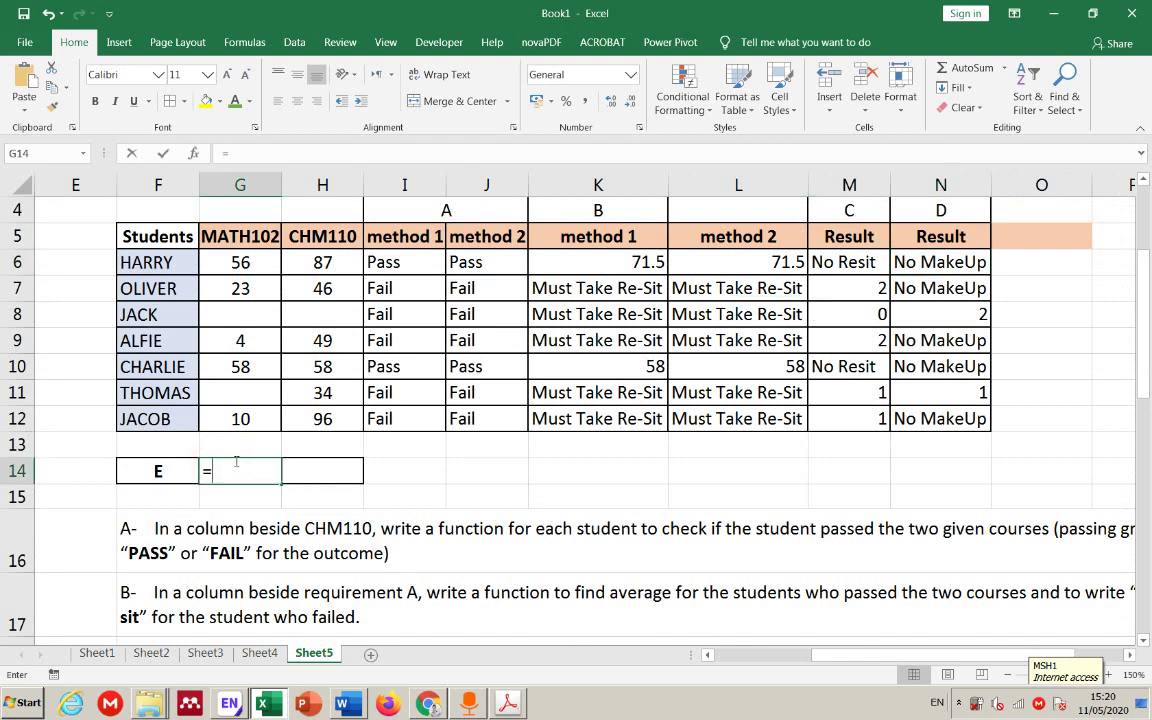
type("=if")
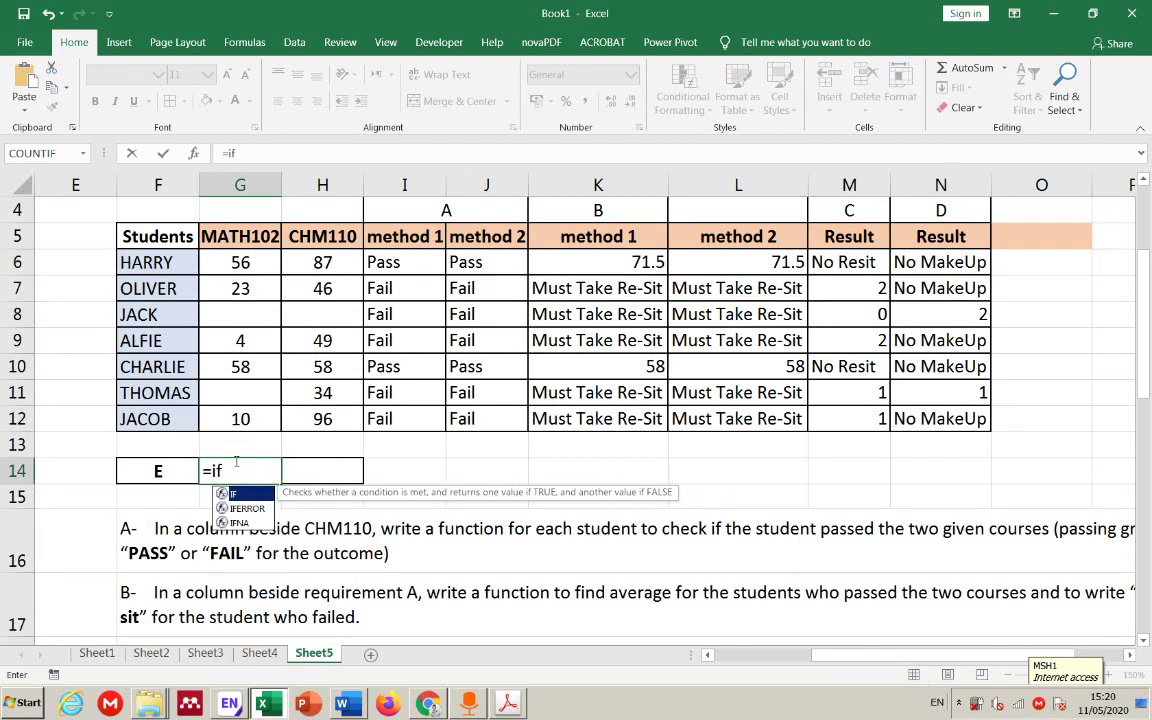
left_click(236, 494)
left_click(236, 494)
type("aver")
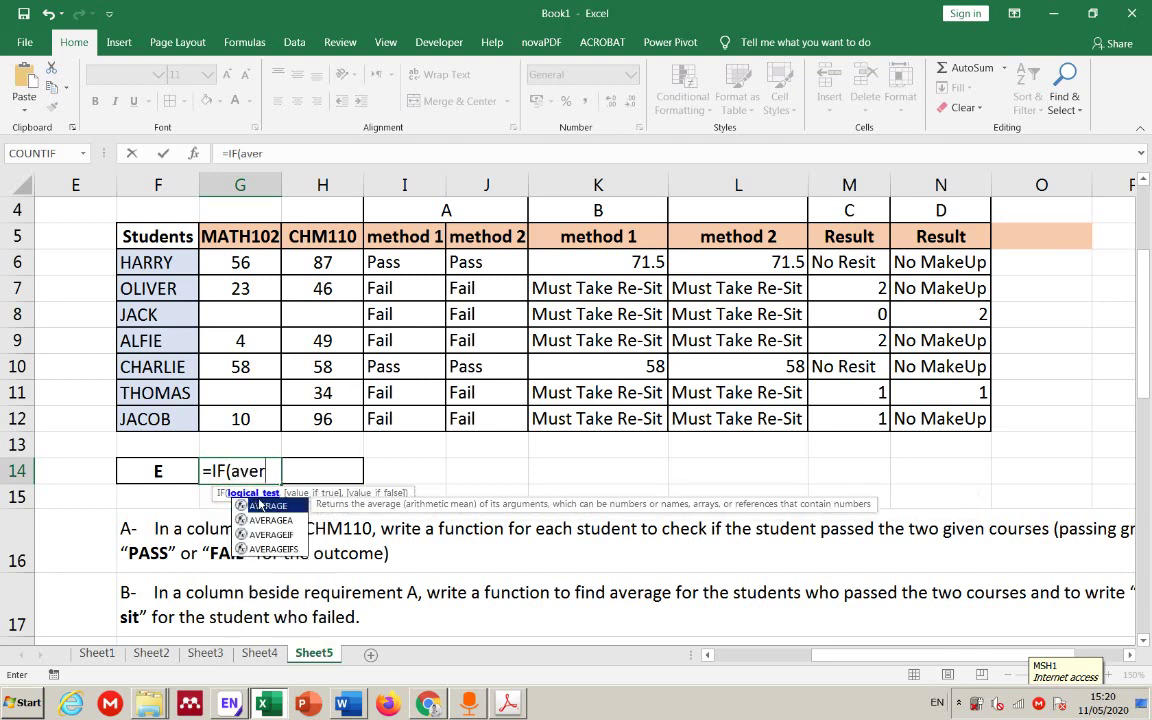
double_click(238, 502)
left_click_drag(240, 417, 240, 367)
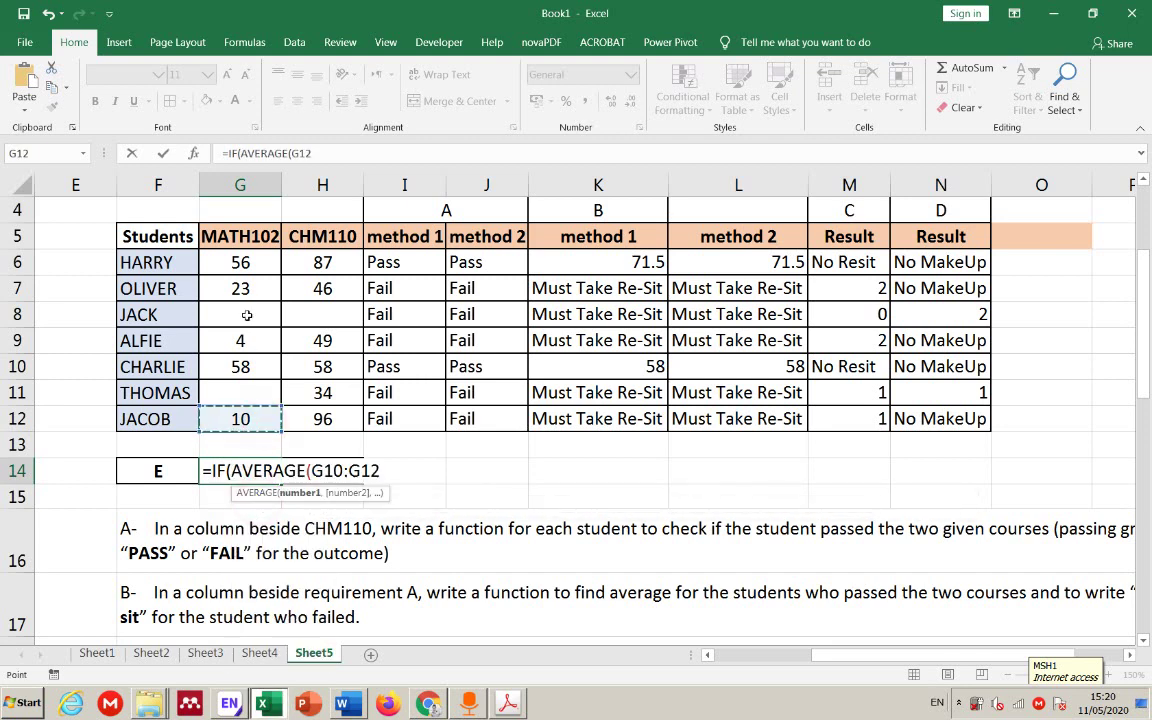
left_click_drag(245, 263, 245, 263)
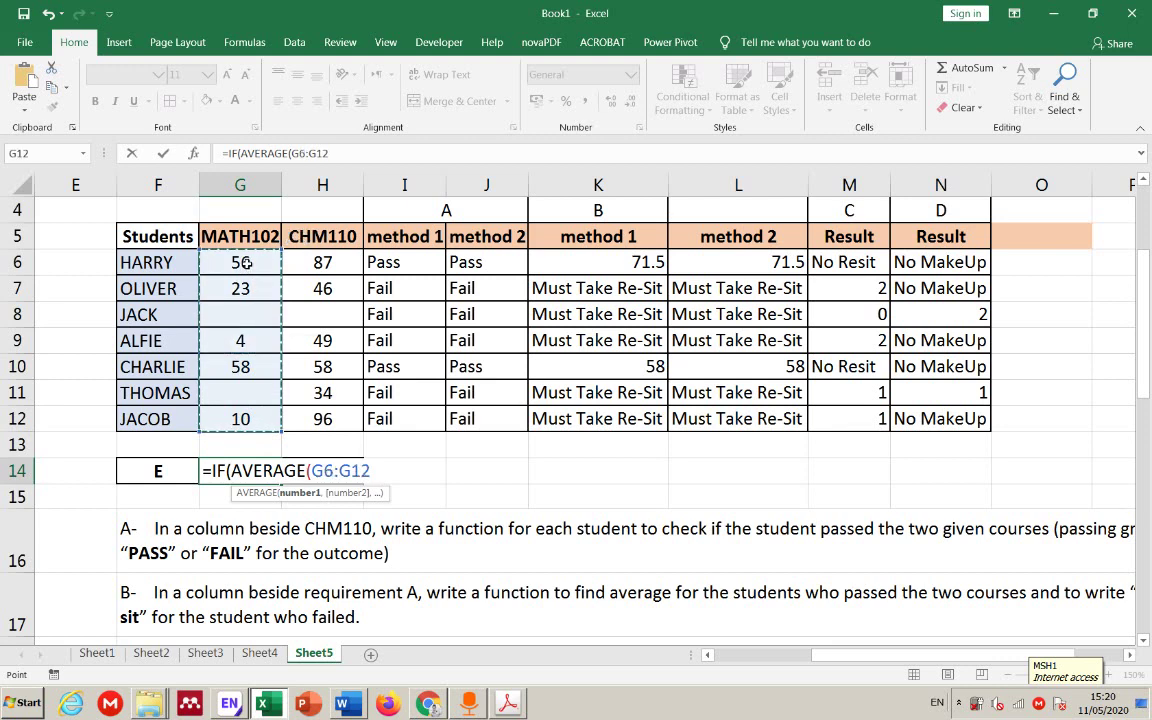
type(")")
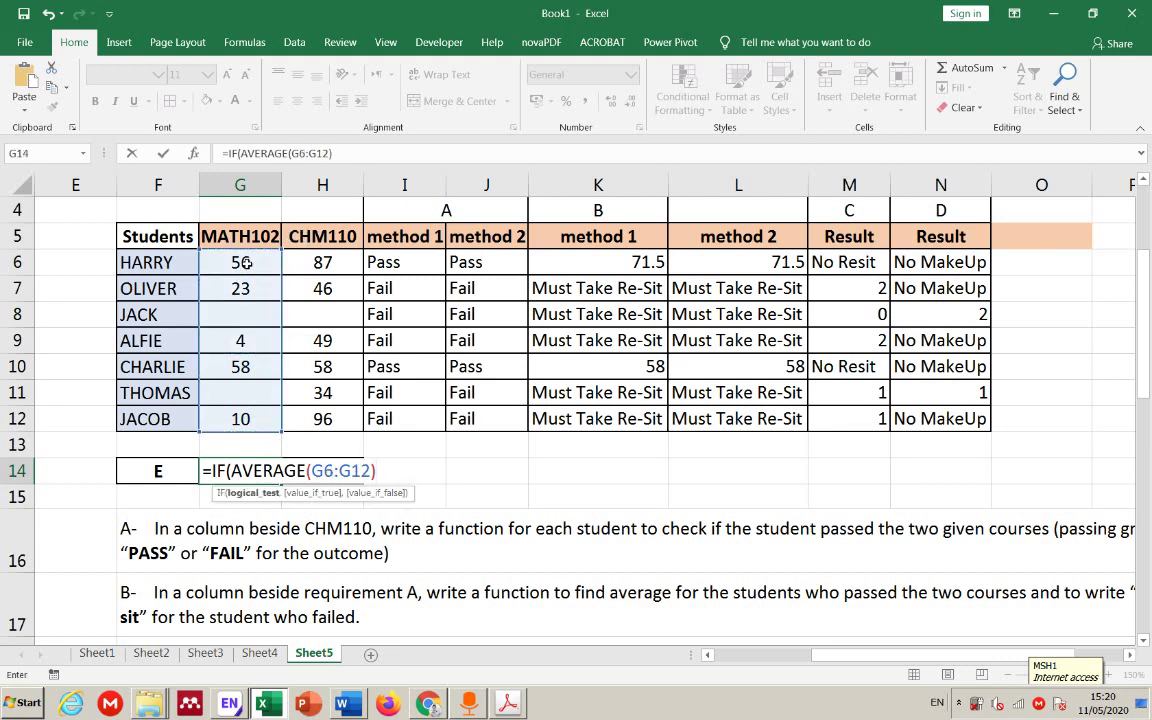
type(">=50,\"")
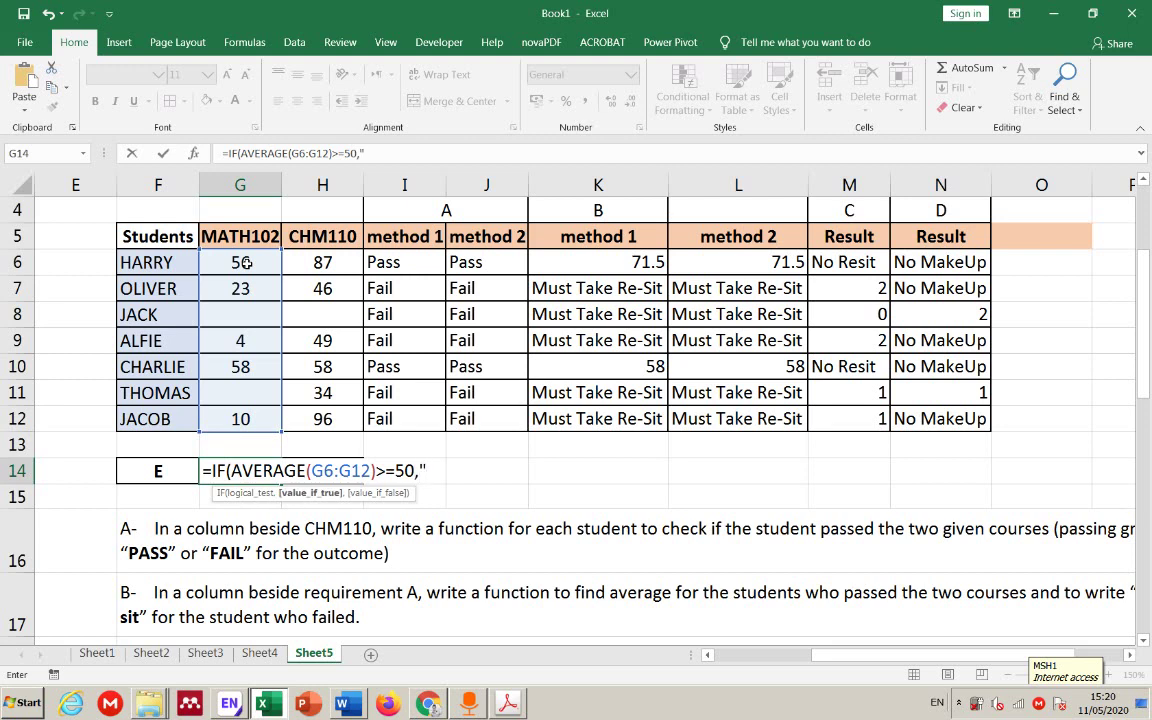
- Complete the G14 formula with "It is >= 50" as the value if true and "it is < 50" as the value if false
type("It is >= 50")
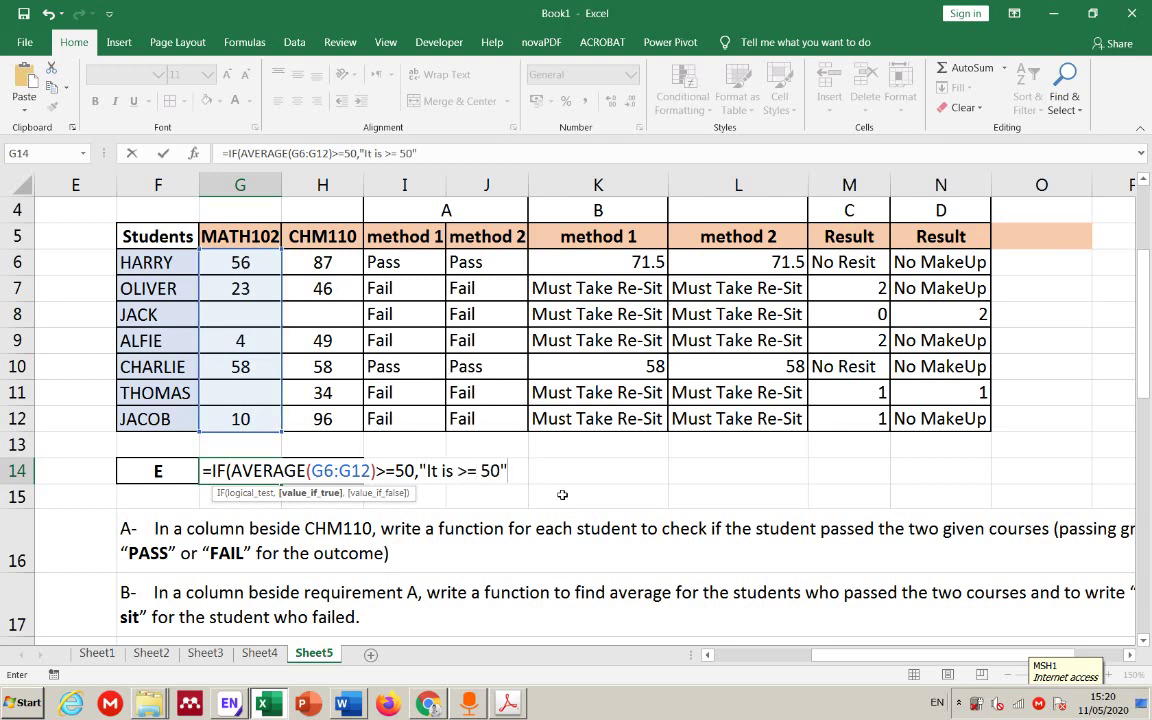
type("\",")
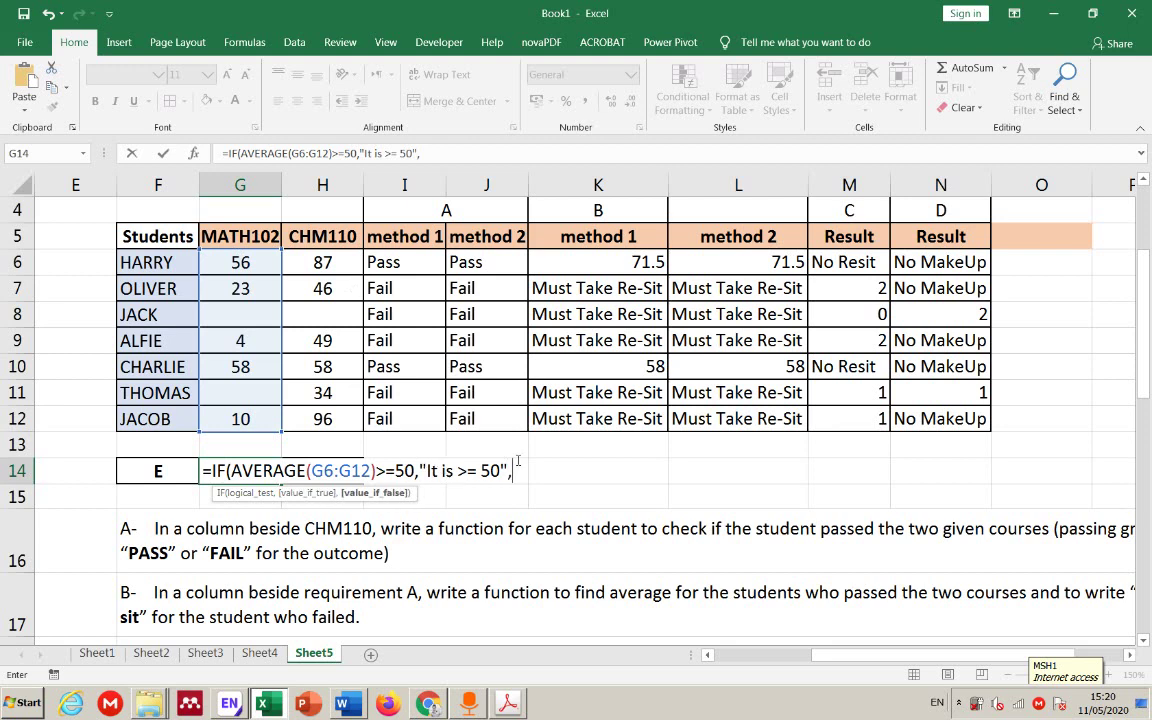
type("\"it is < 50\"")
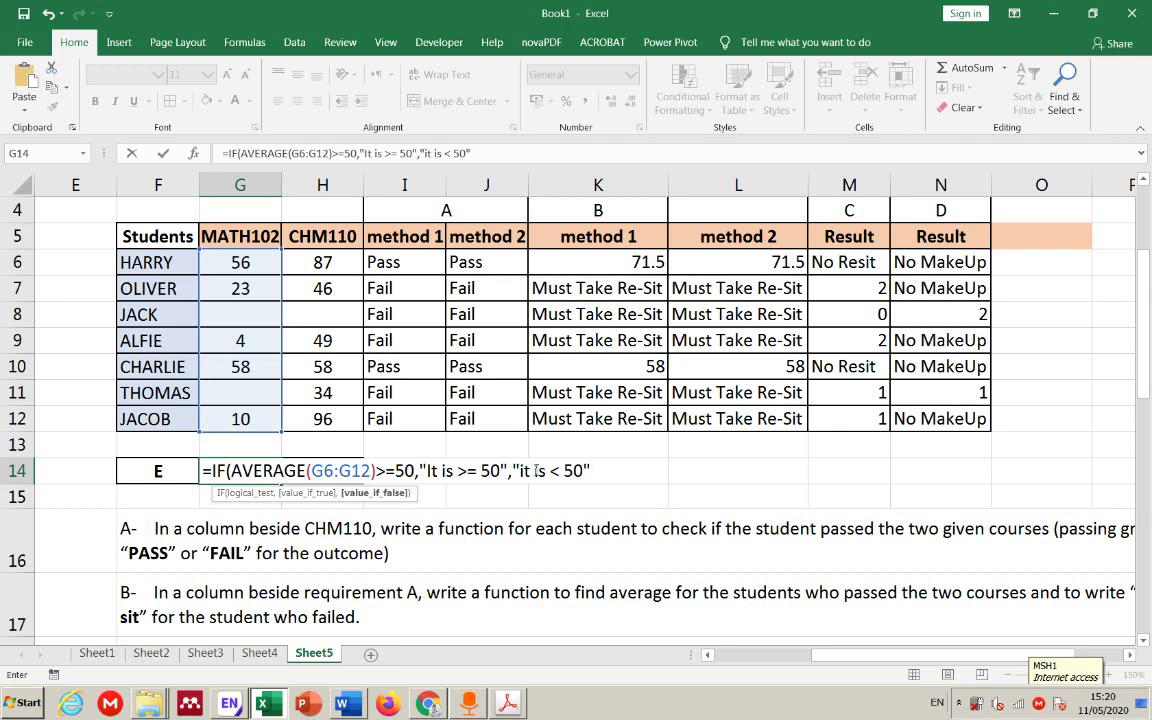
type(")")
key("Return")
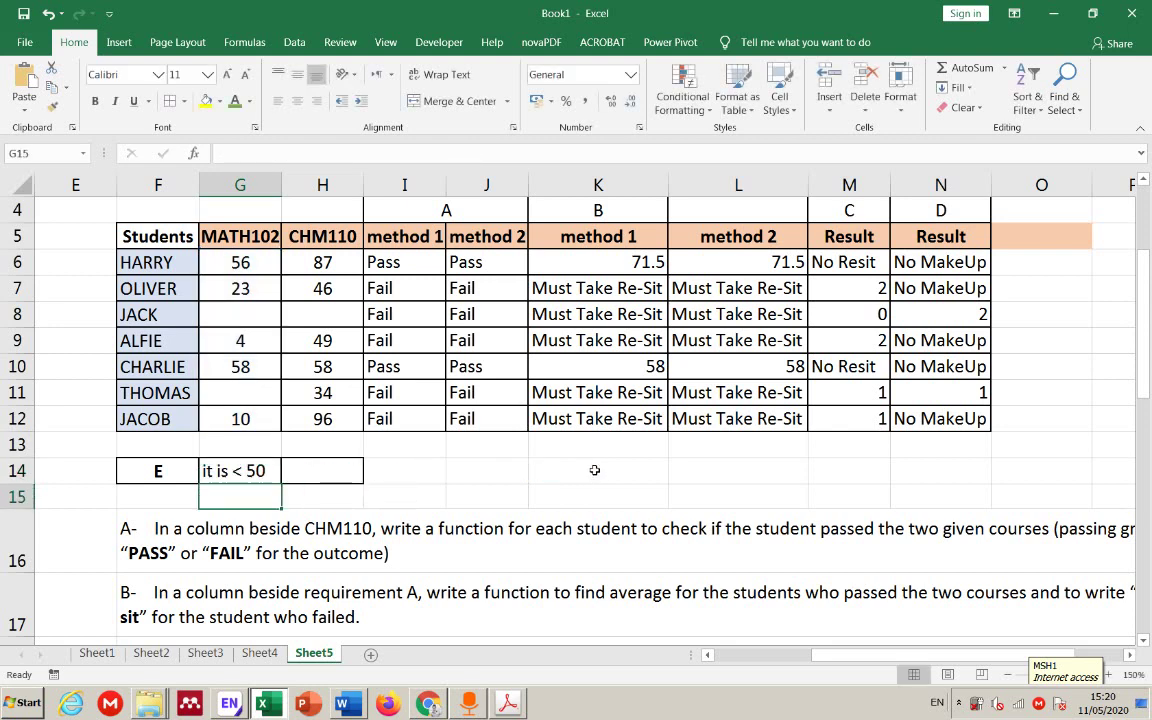
- Fill the G14 formula across to H14 and check the range the copied formula refers to
left_click(240, 471)
left_click_drag(282, 483, 352, 478)
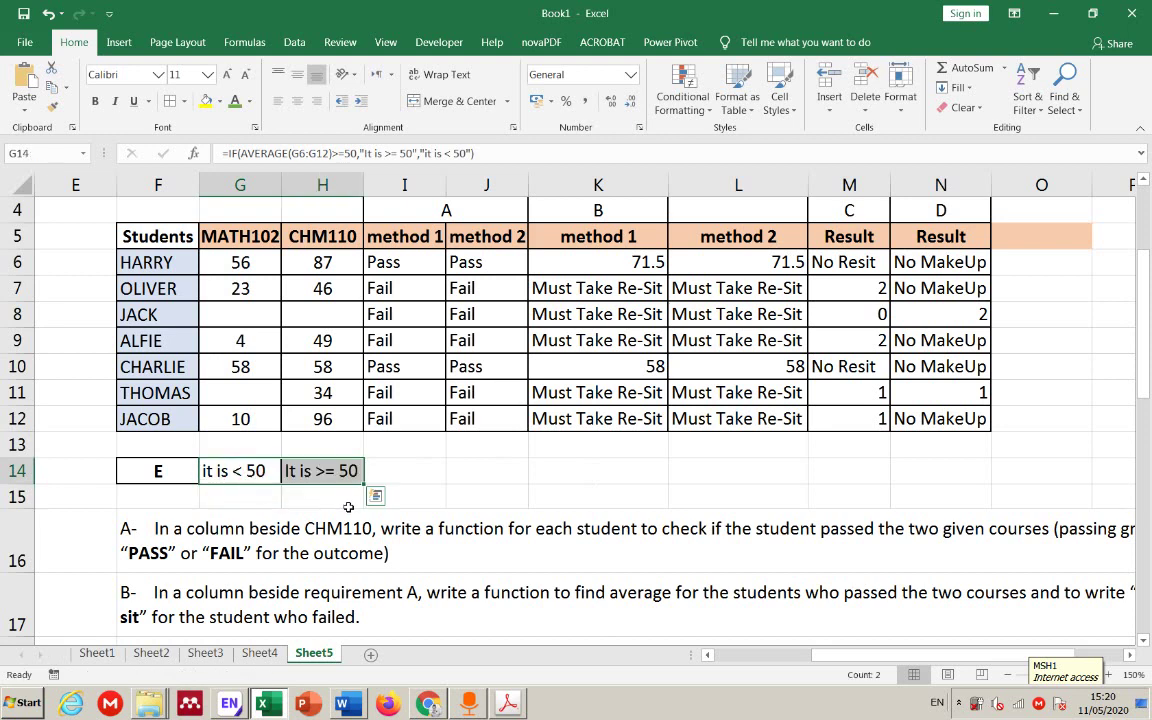
double_click(322, 471)
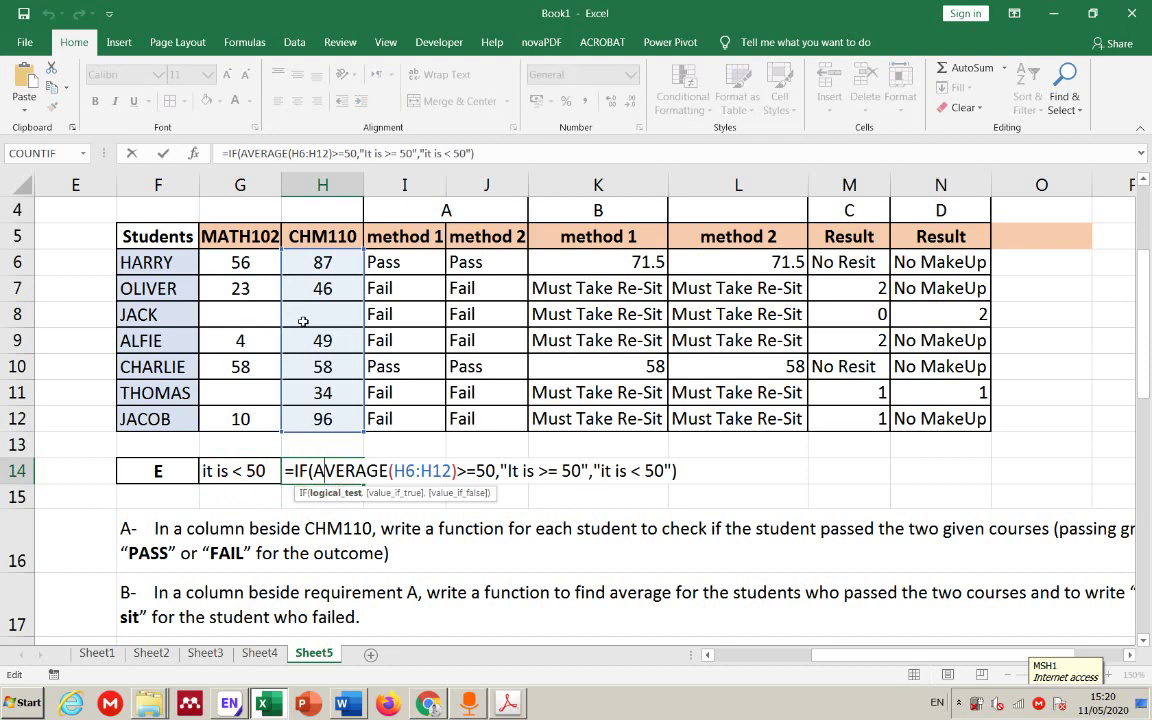
key("Return")
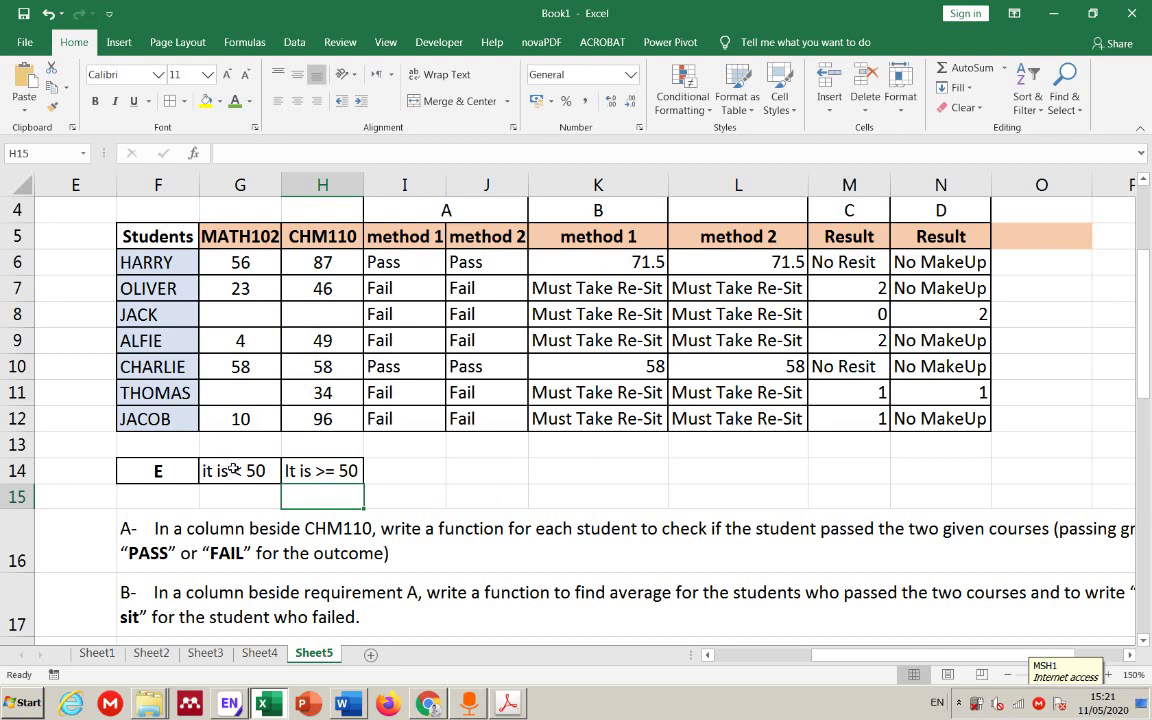
- Reread requirement E below the table and review the logical test of the G14 formula without changing it
scroll(232, 470, "down", 5)
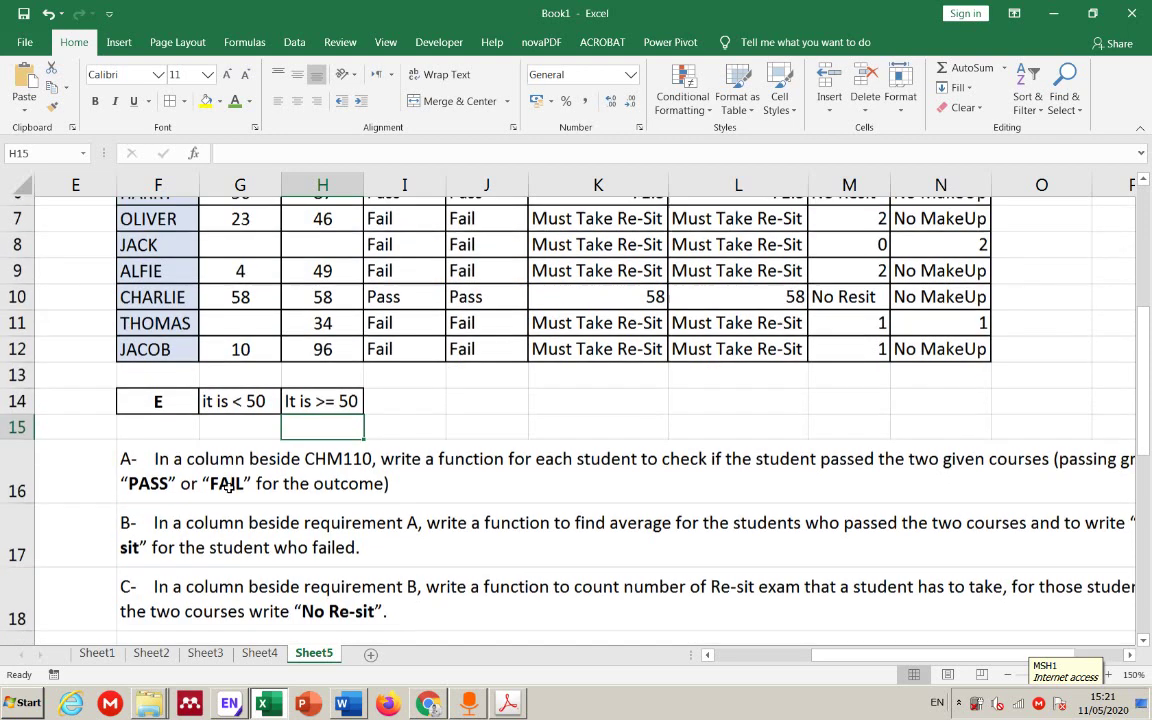
scroll(645, 499, "up", 1)
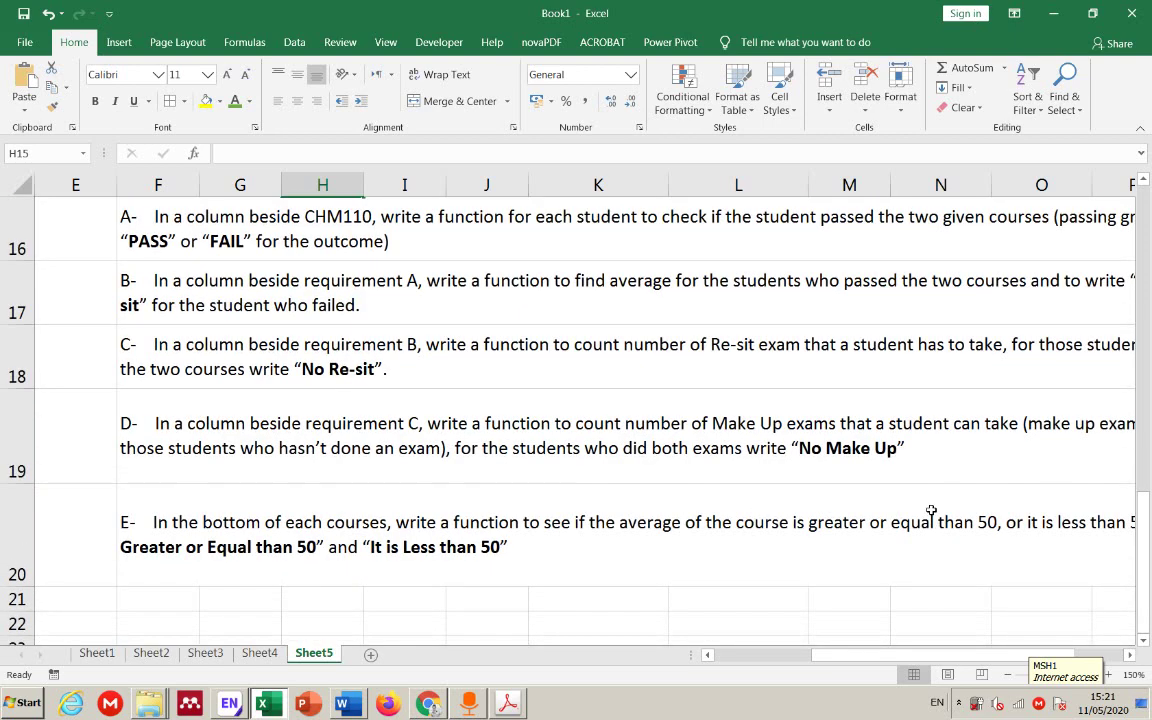
mouse_move(921, 661)
left_mouse_down()
mouse_move(960, 660)
mouse_move(922, 660)
left_mouse_up()
left_click_drag(1143, 535, 1146, 327)
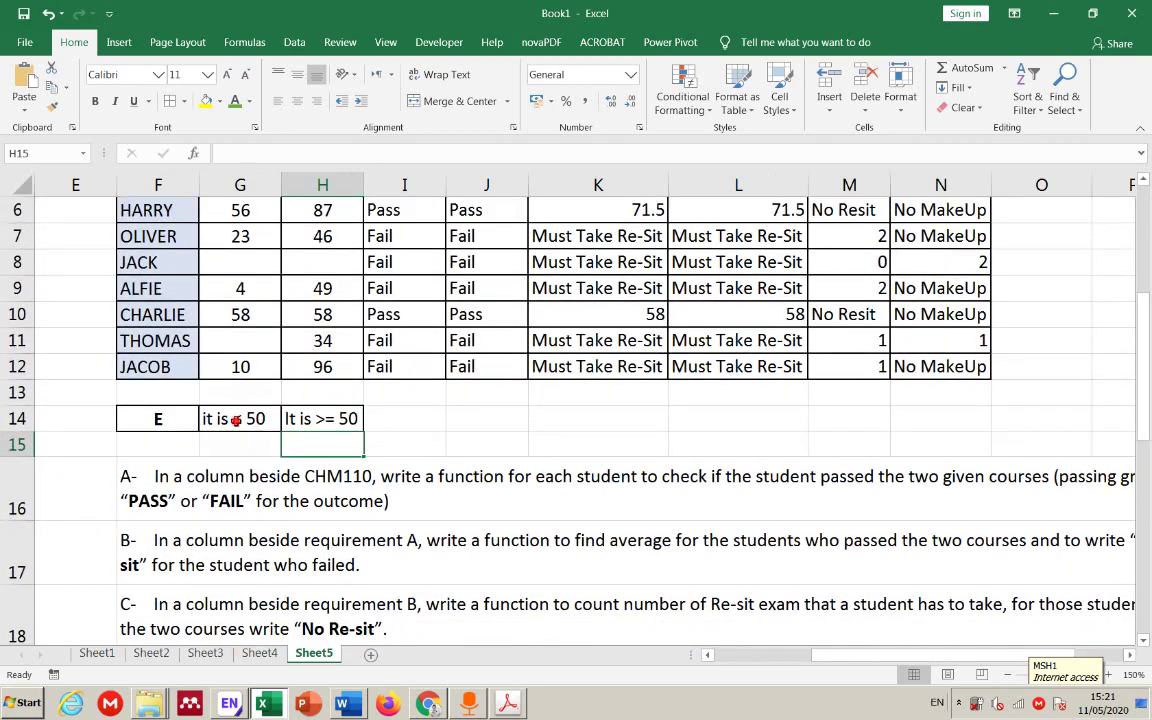
double_click(228, 418)
left_click(276, 439)
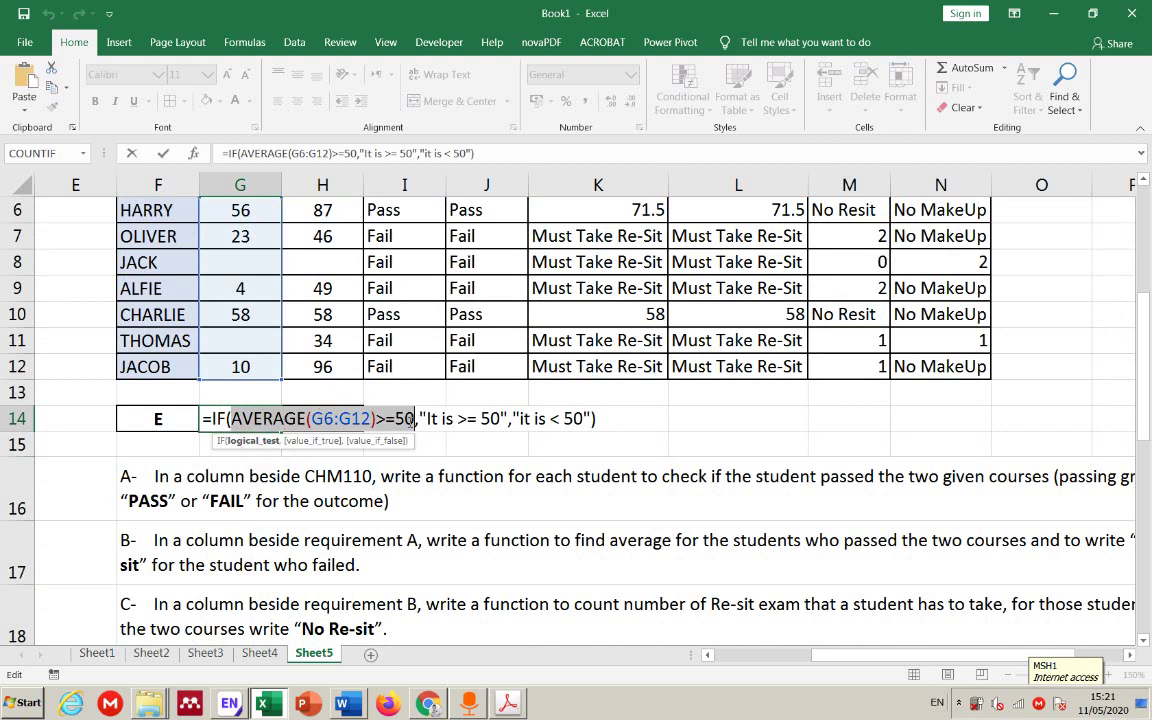
key("Escape")
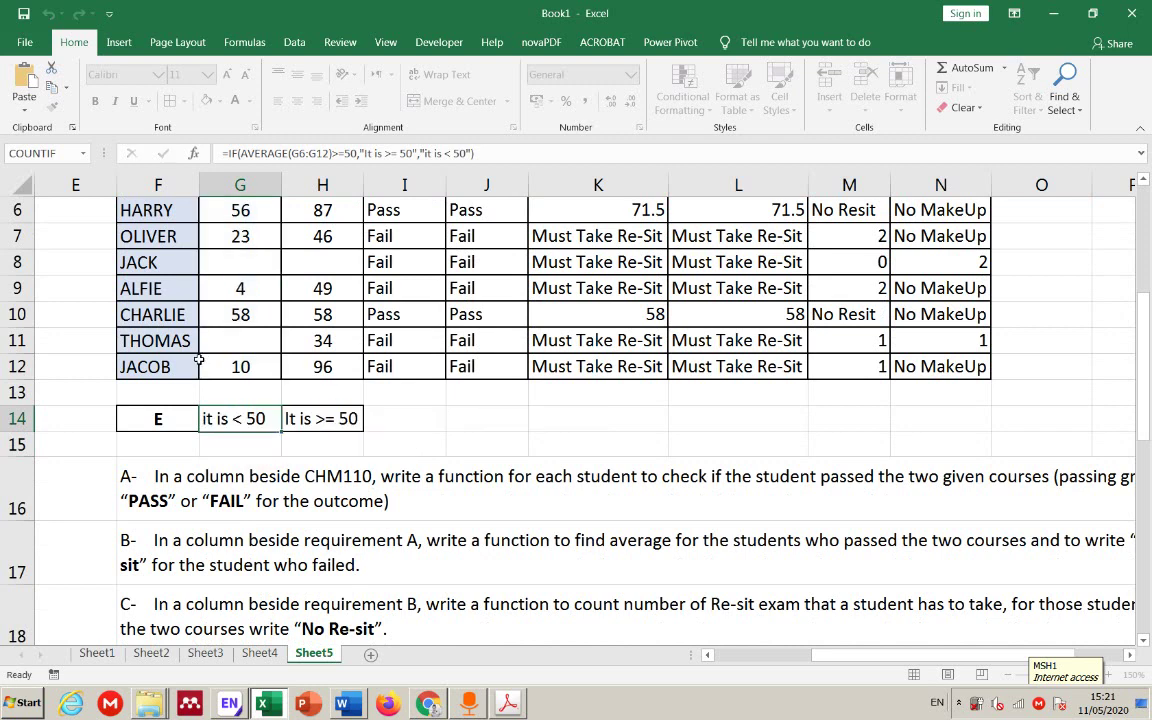
- Calculate the MATH102 average of G6:G12 in G13 with the AVERAGE function and fill it across to H13
left_click(239, 391)
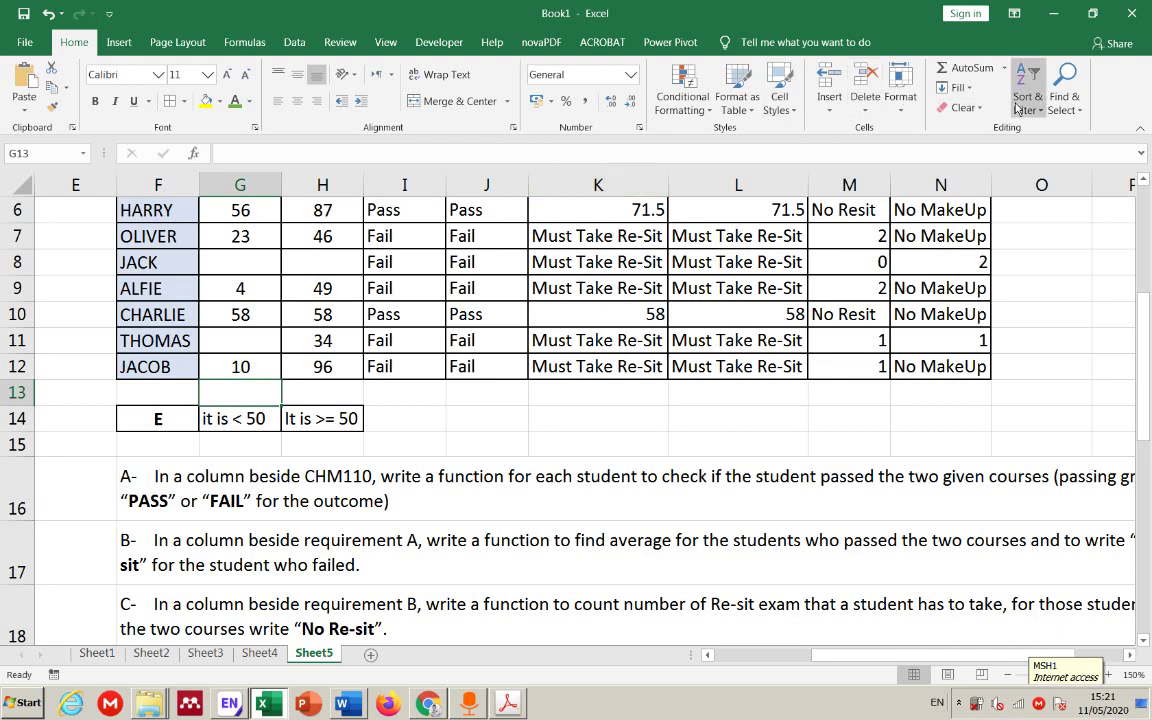
left_click(1002, 68)
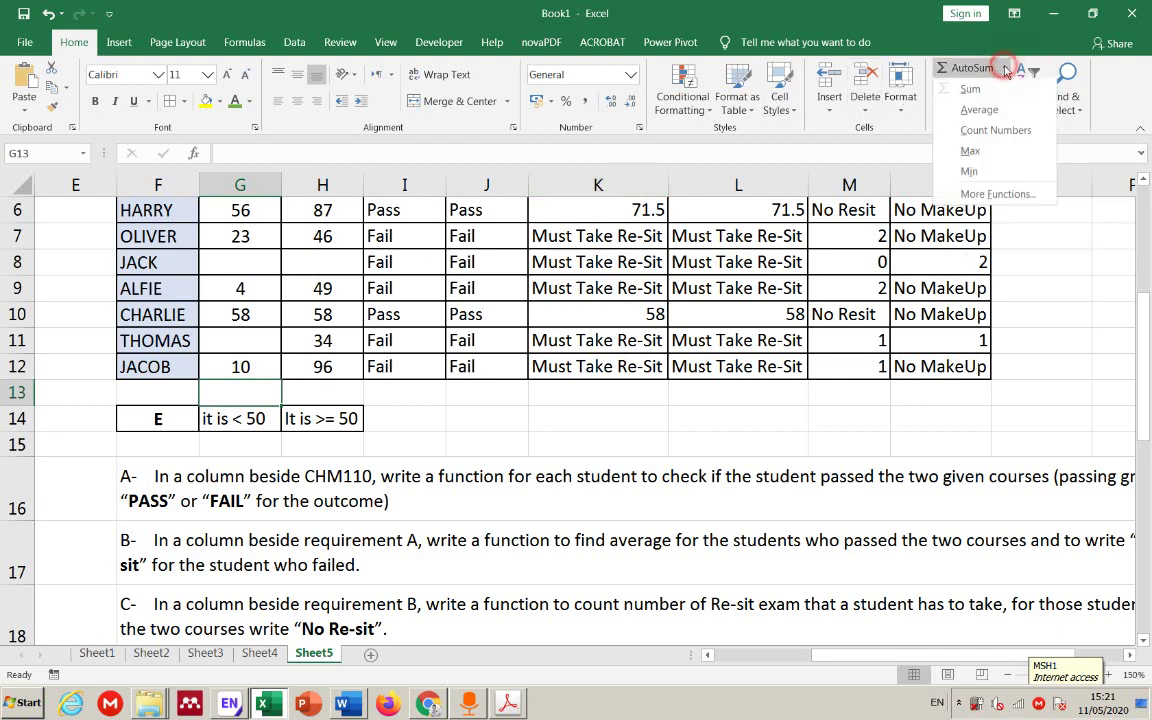
left_click(987, 110)
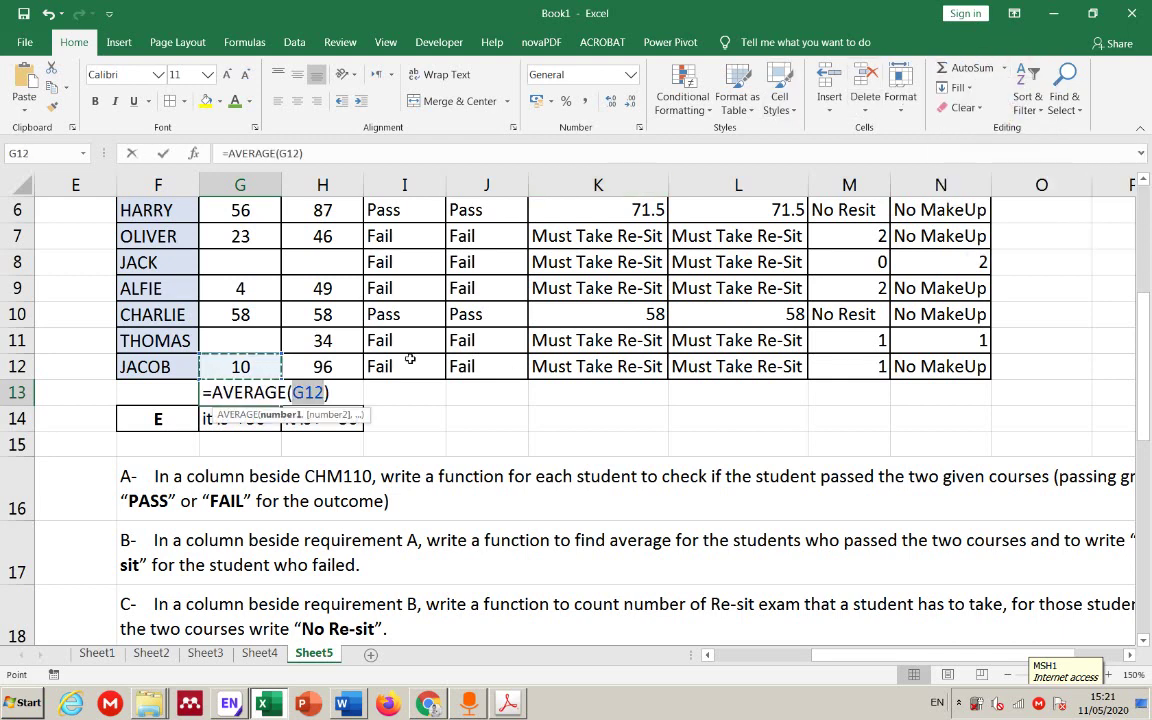
scroll(300, 370, "up", 1)
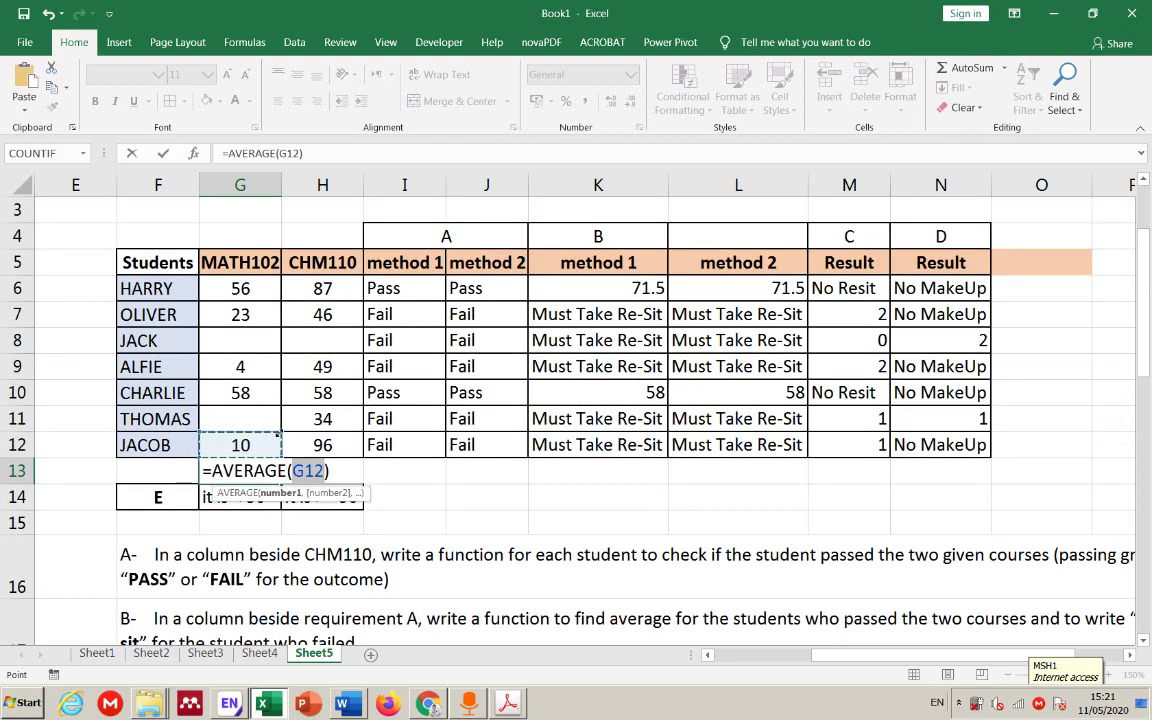
left_click_drag(272, 440, 276, 288)
key("Return")
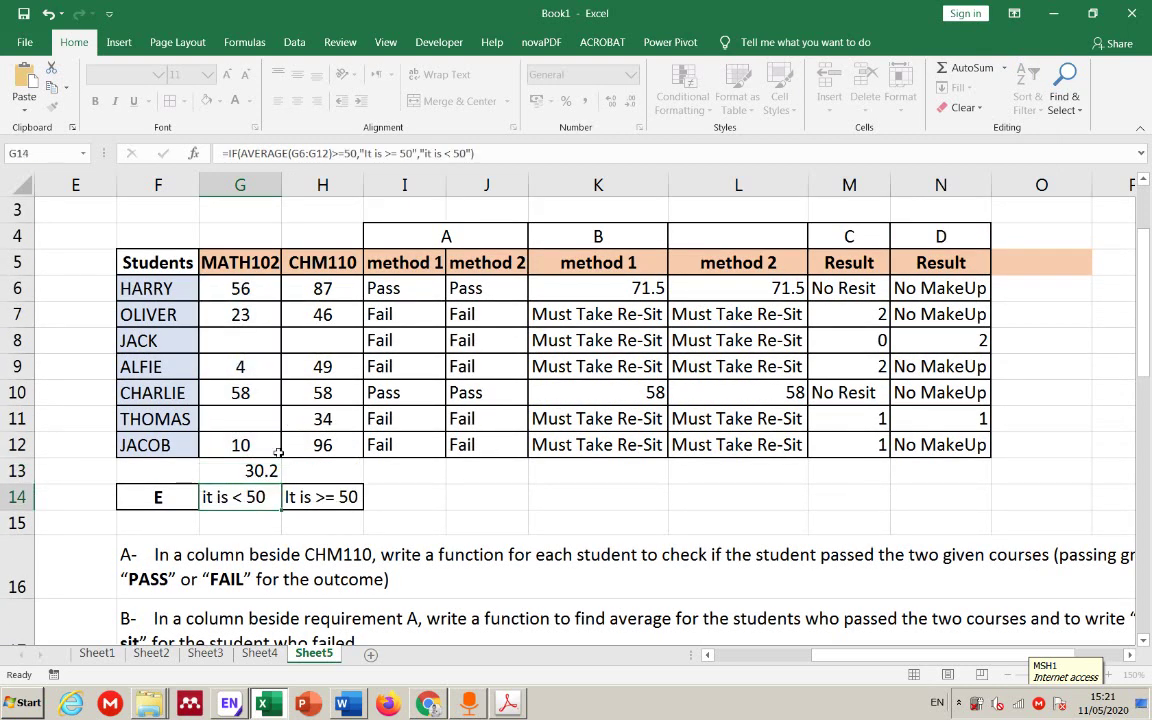
left_click(272, 469)
mouse_move(281, 483)
left_mouse_down()
mouse_move(270, 445)
mouse_move(279, 482)
mouse_move(330, 478)
left_mouse_up()
- Replace the AVERAGE function in the G14 formula with a reference to G13 and fill the formula across to H14
double_click(245, 499)
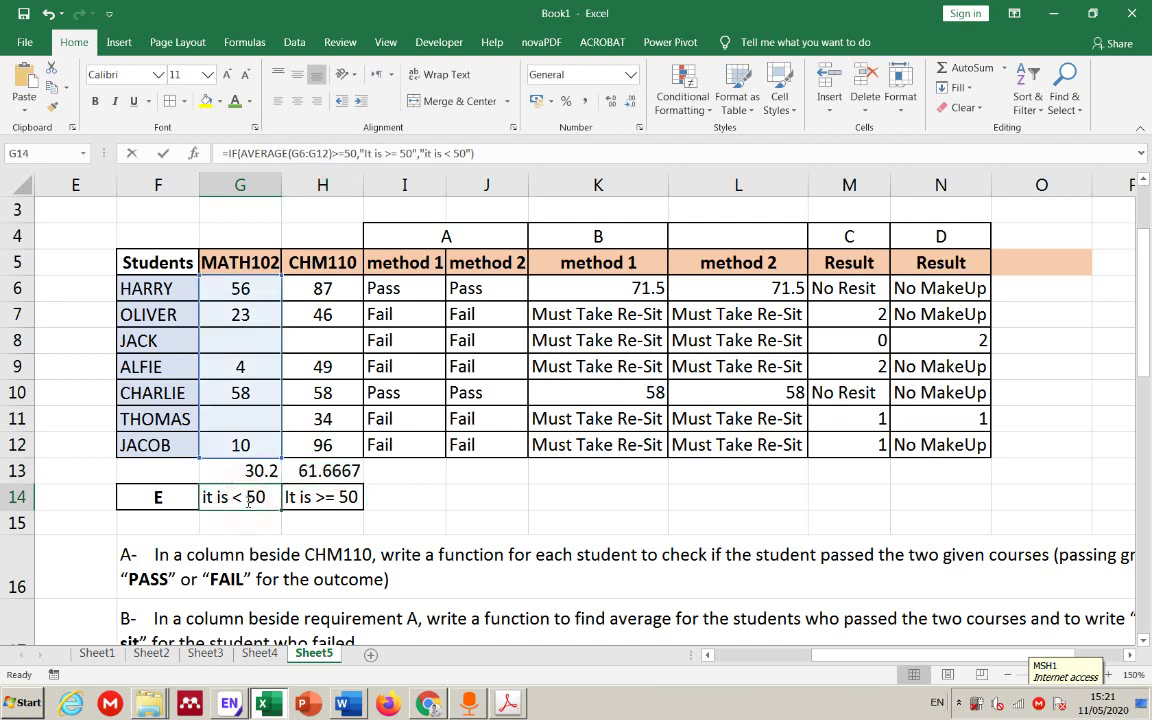
left_click_drag(373, 497, 232, 497)
left_click(252, 470)
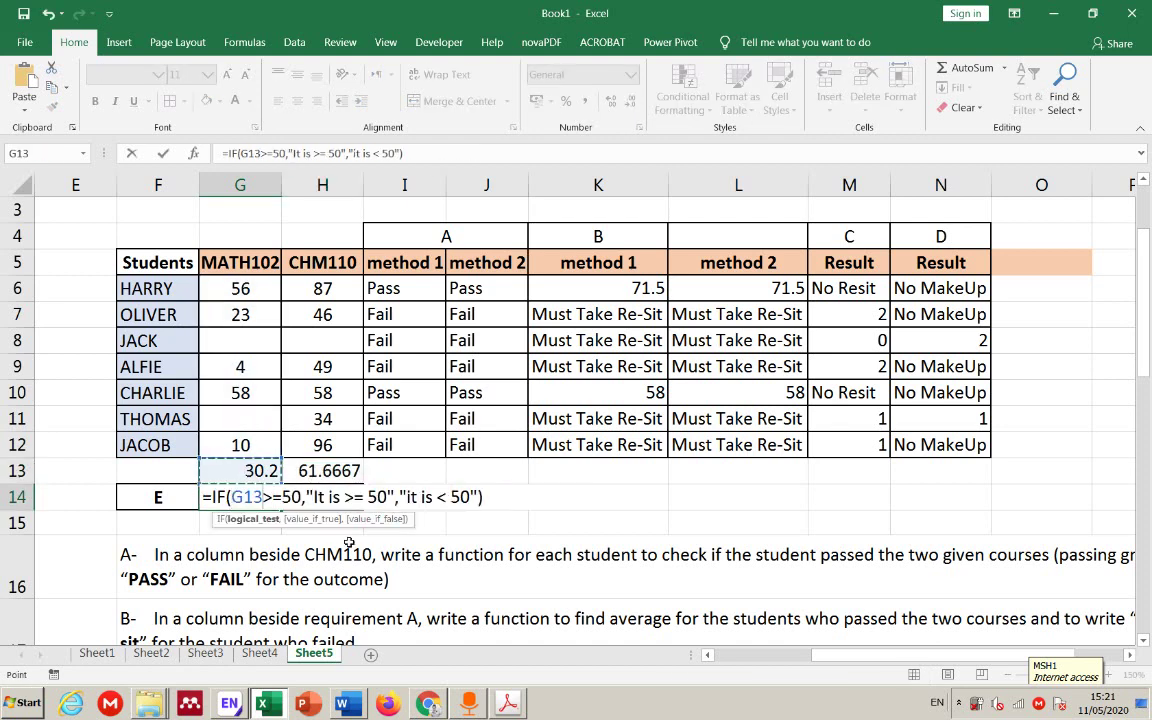
key("ctrl+Return")
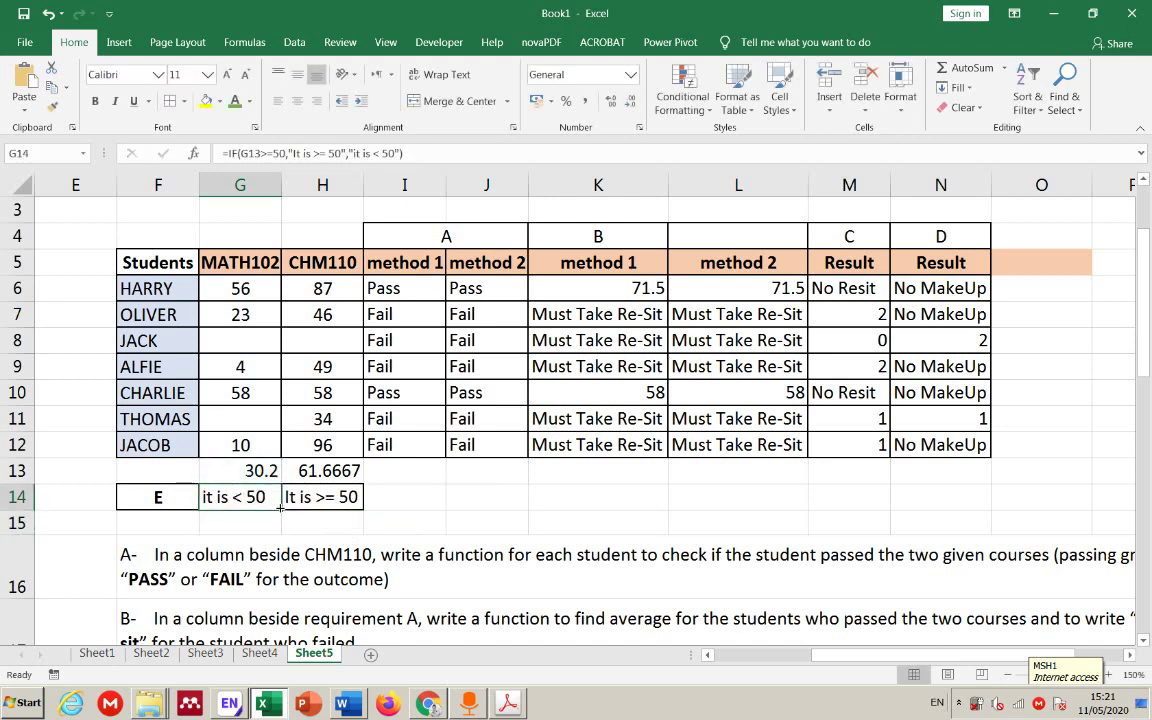
left_click_drag(280, 508, 322, 510)
- Review the AVERAGE formula in G13 and the IF formula in G14 that refers to it, leaving both as they are
left_click(237, 470)
double_click(237, 471)
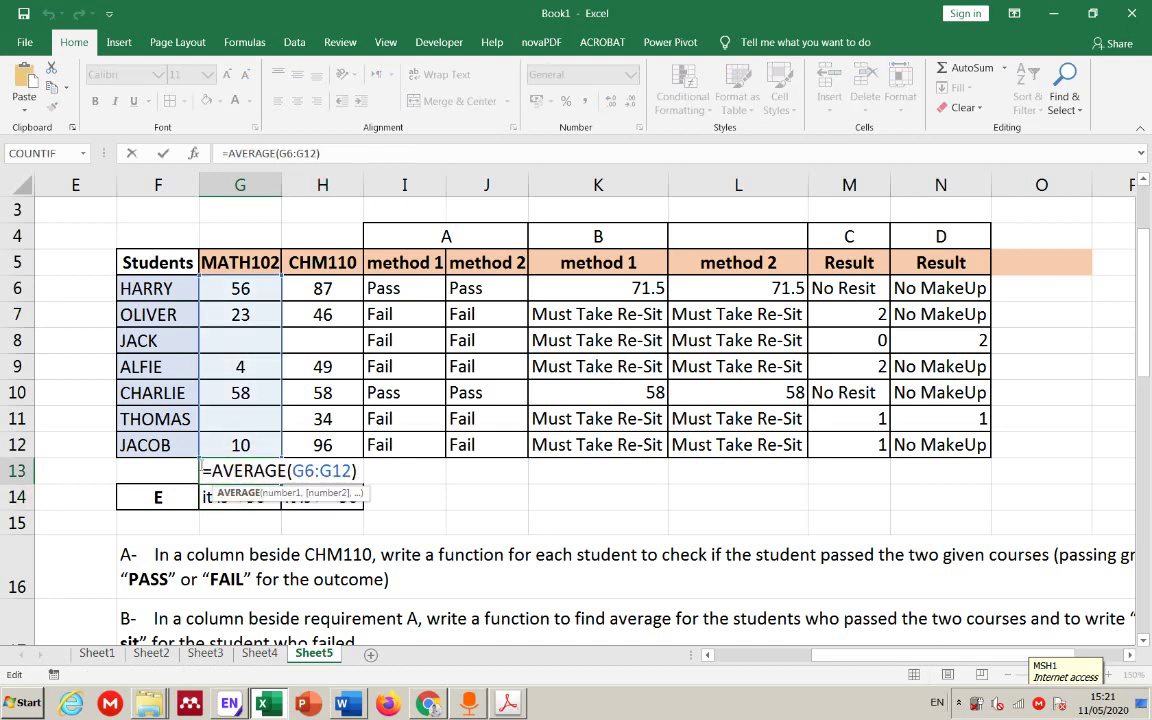
key("Return")
double_click(205, 495)
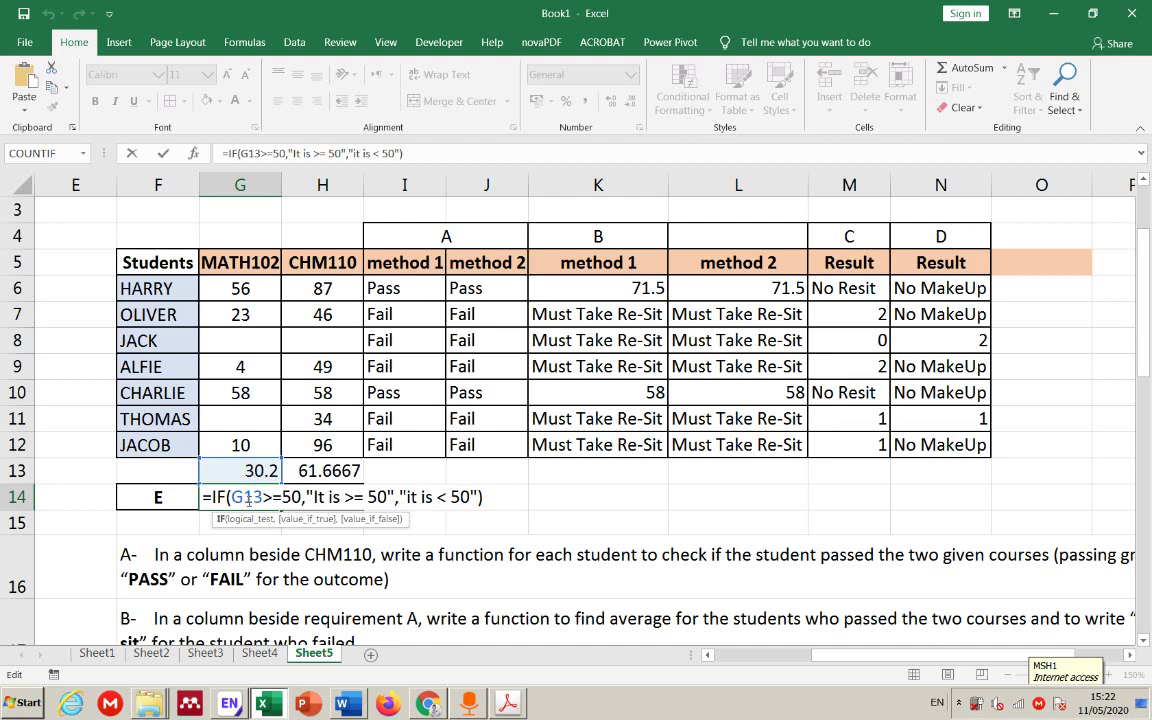
key("ctrl+Return")
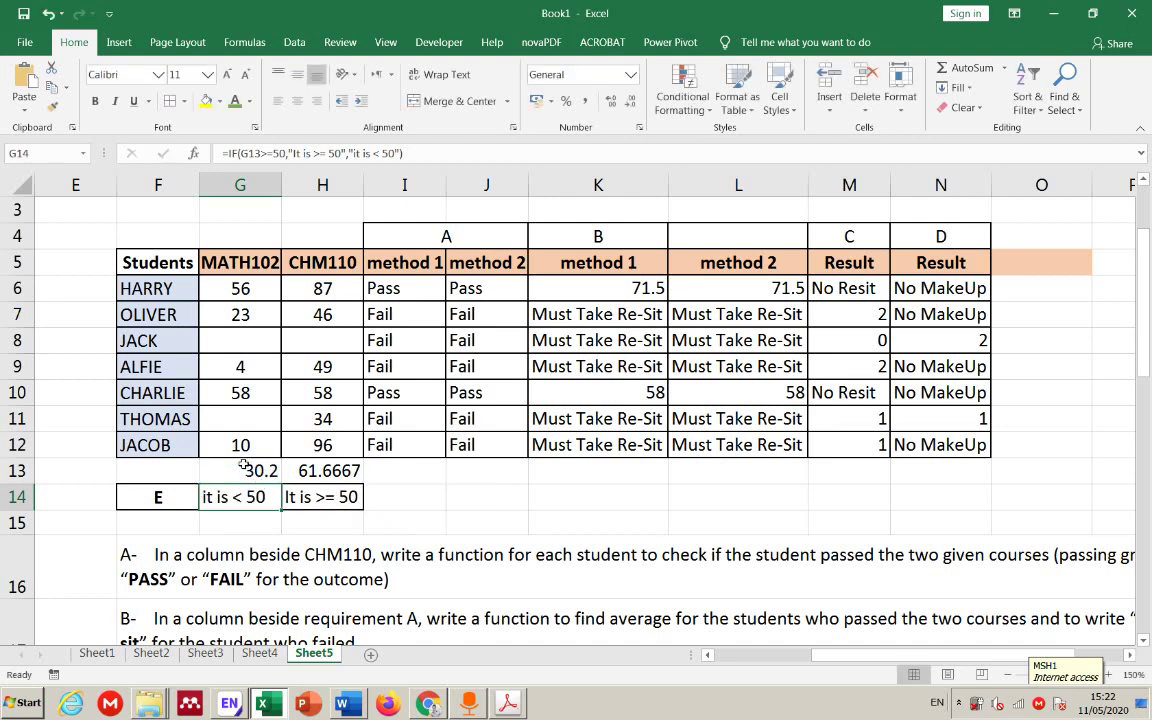
- Fill in the missing MATH102 grades with 100 in G8 and 69 in G11 to test the average check
left_click(256, 338)
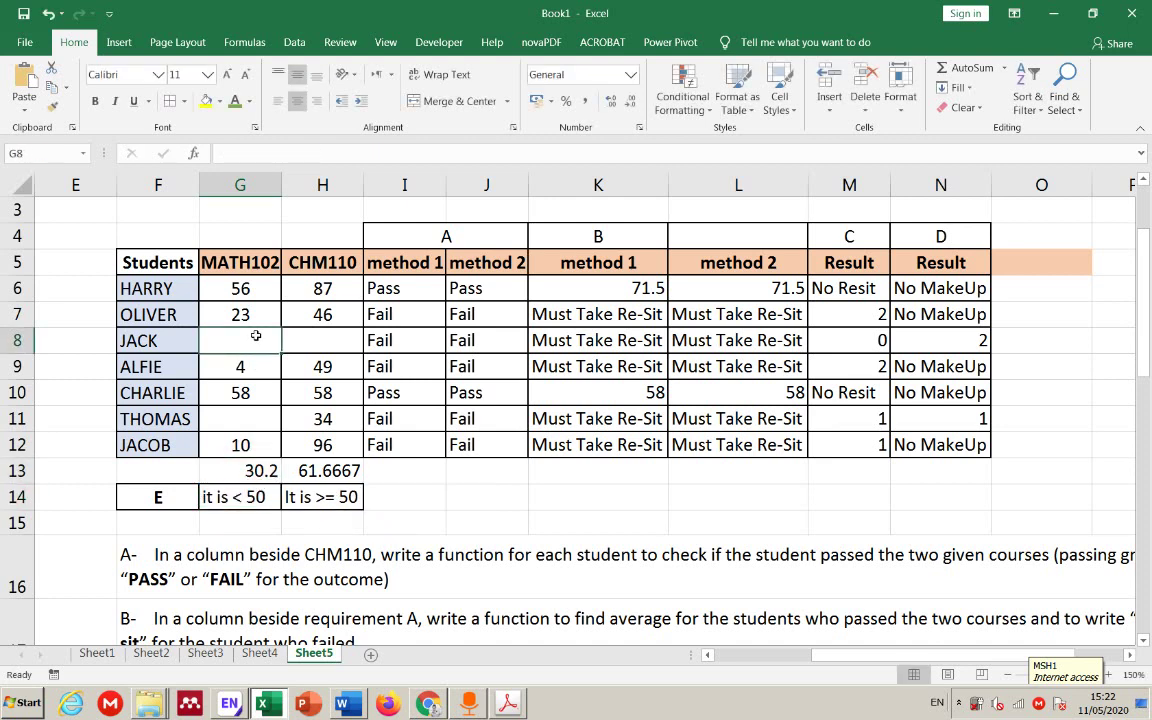
type("2")
key("BackSpace")
type("100")
key("Return")
key("Down")
key("Down")
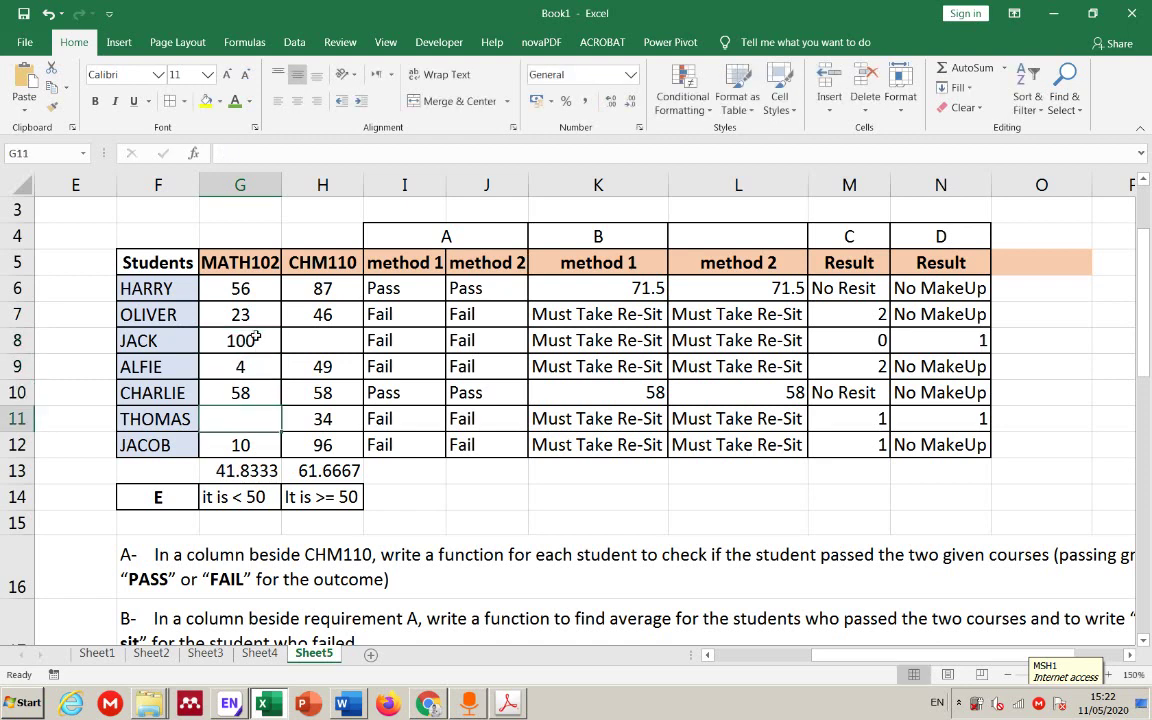
type("69")
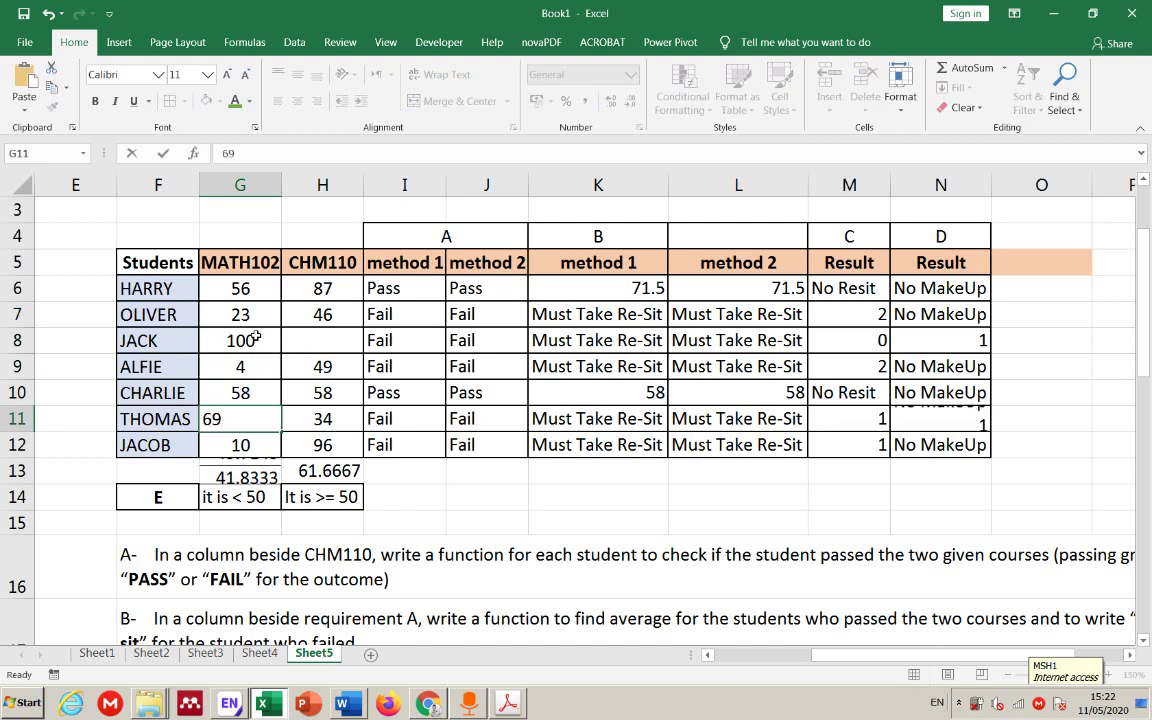
key("Return")
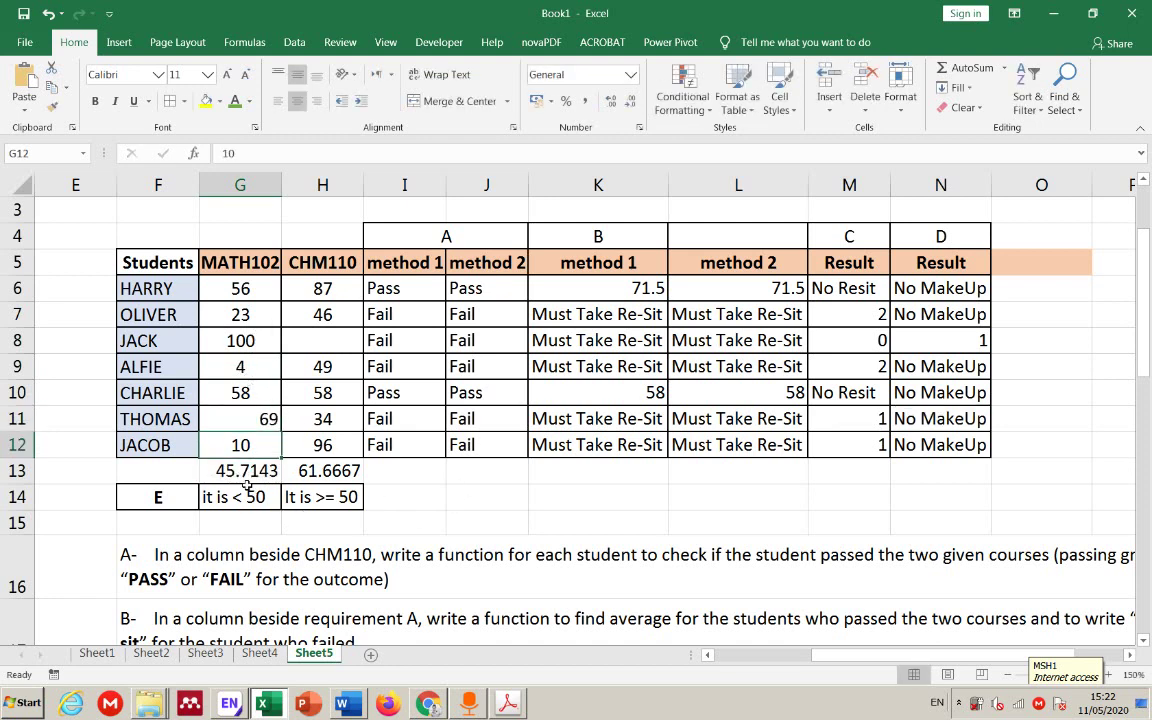
- Set the MATH102 grade in G9 to 89 to test the average check further
left_click(245, 369)
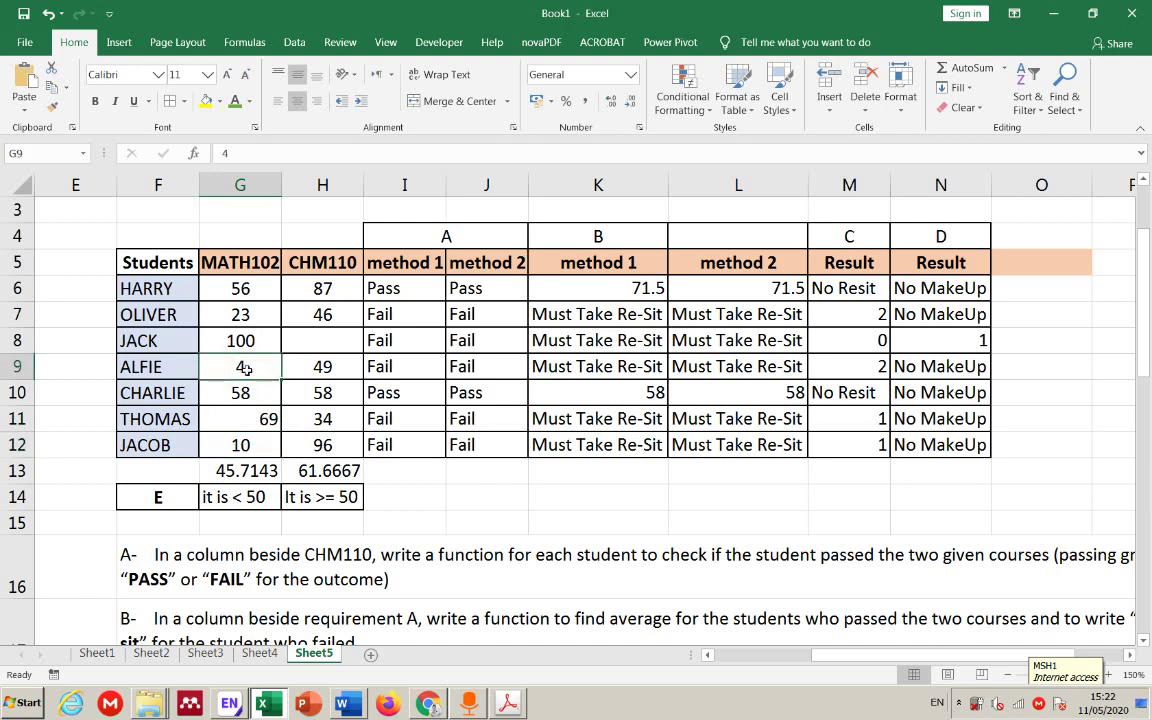
type("89")
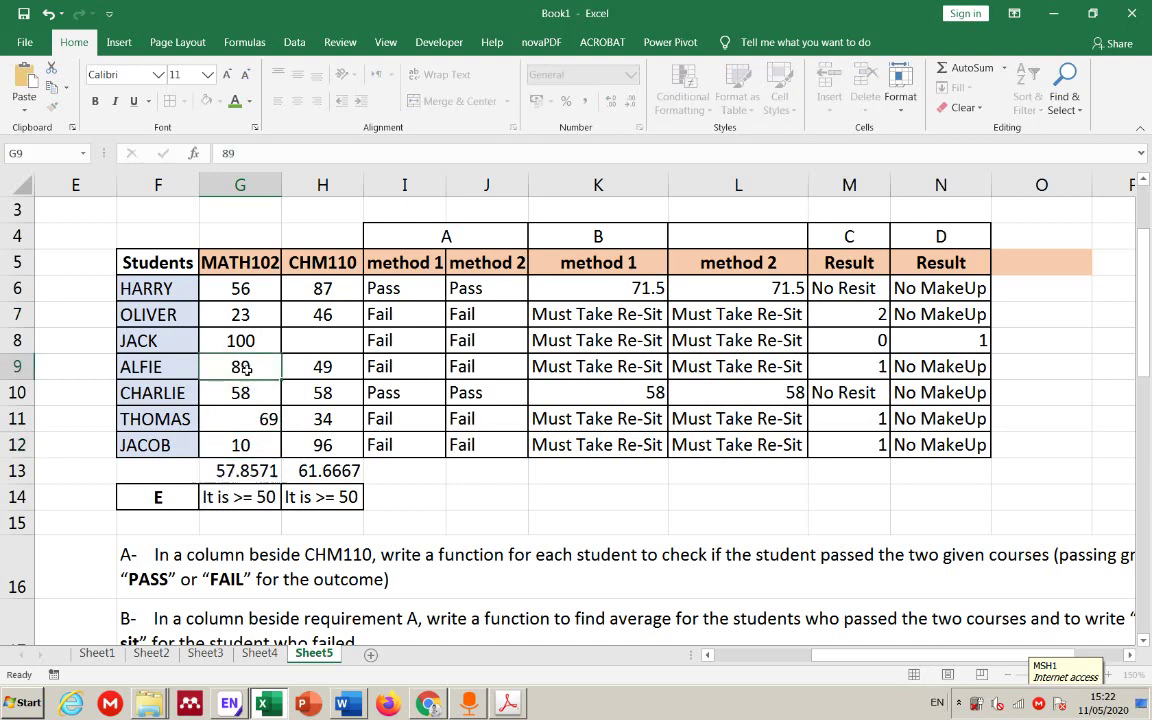
key("Return")
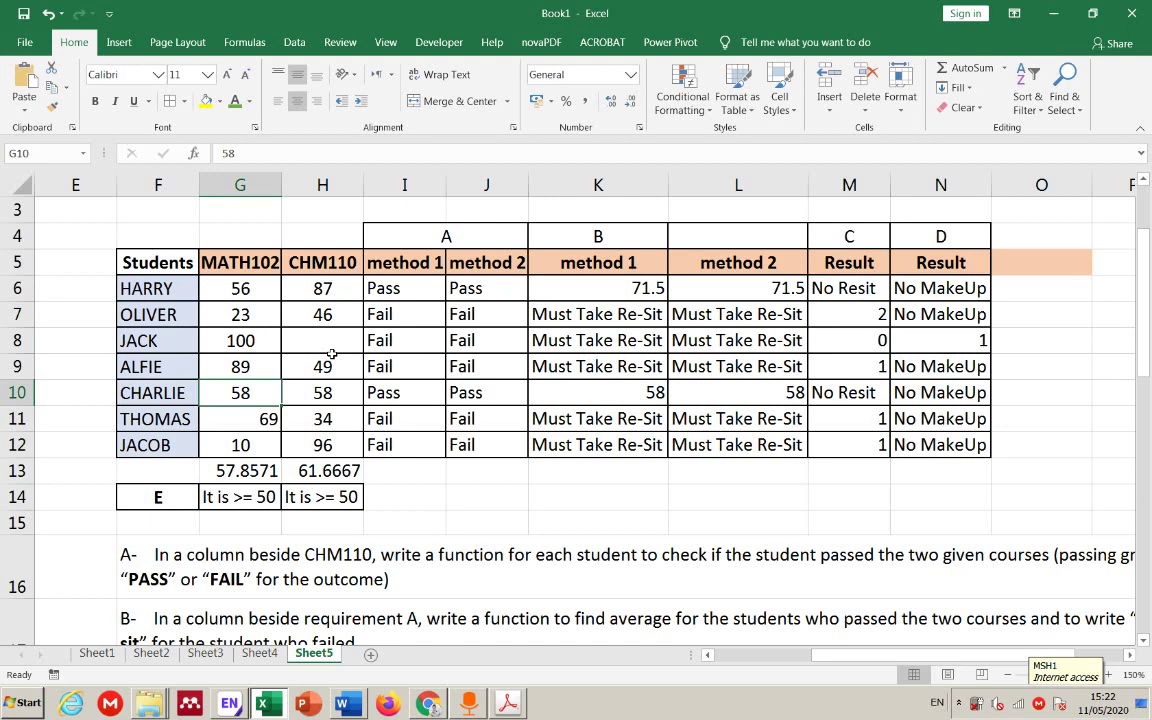
left_click(536, 505)
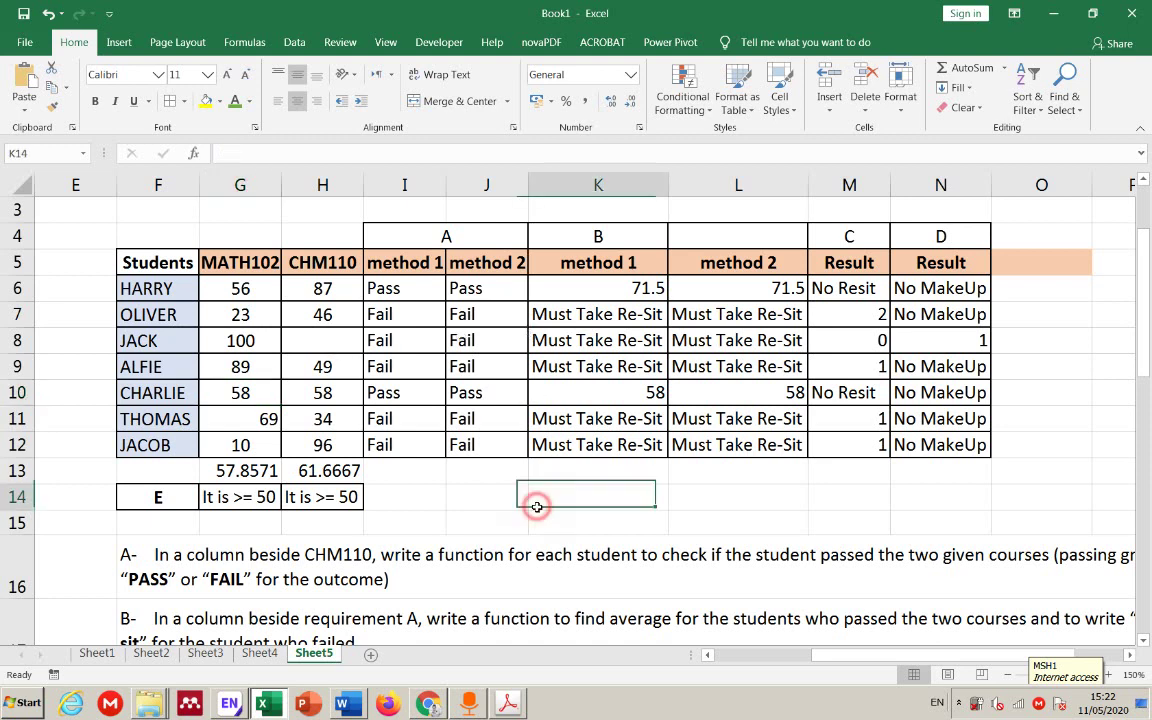